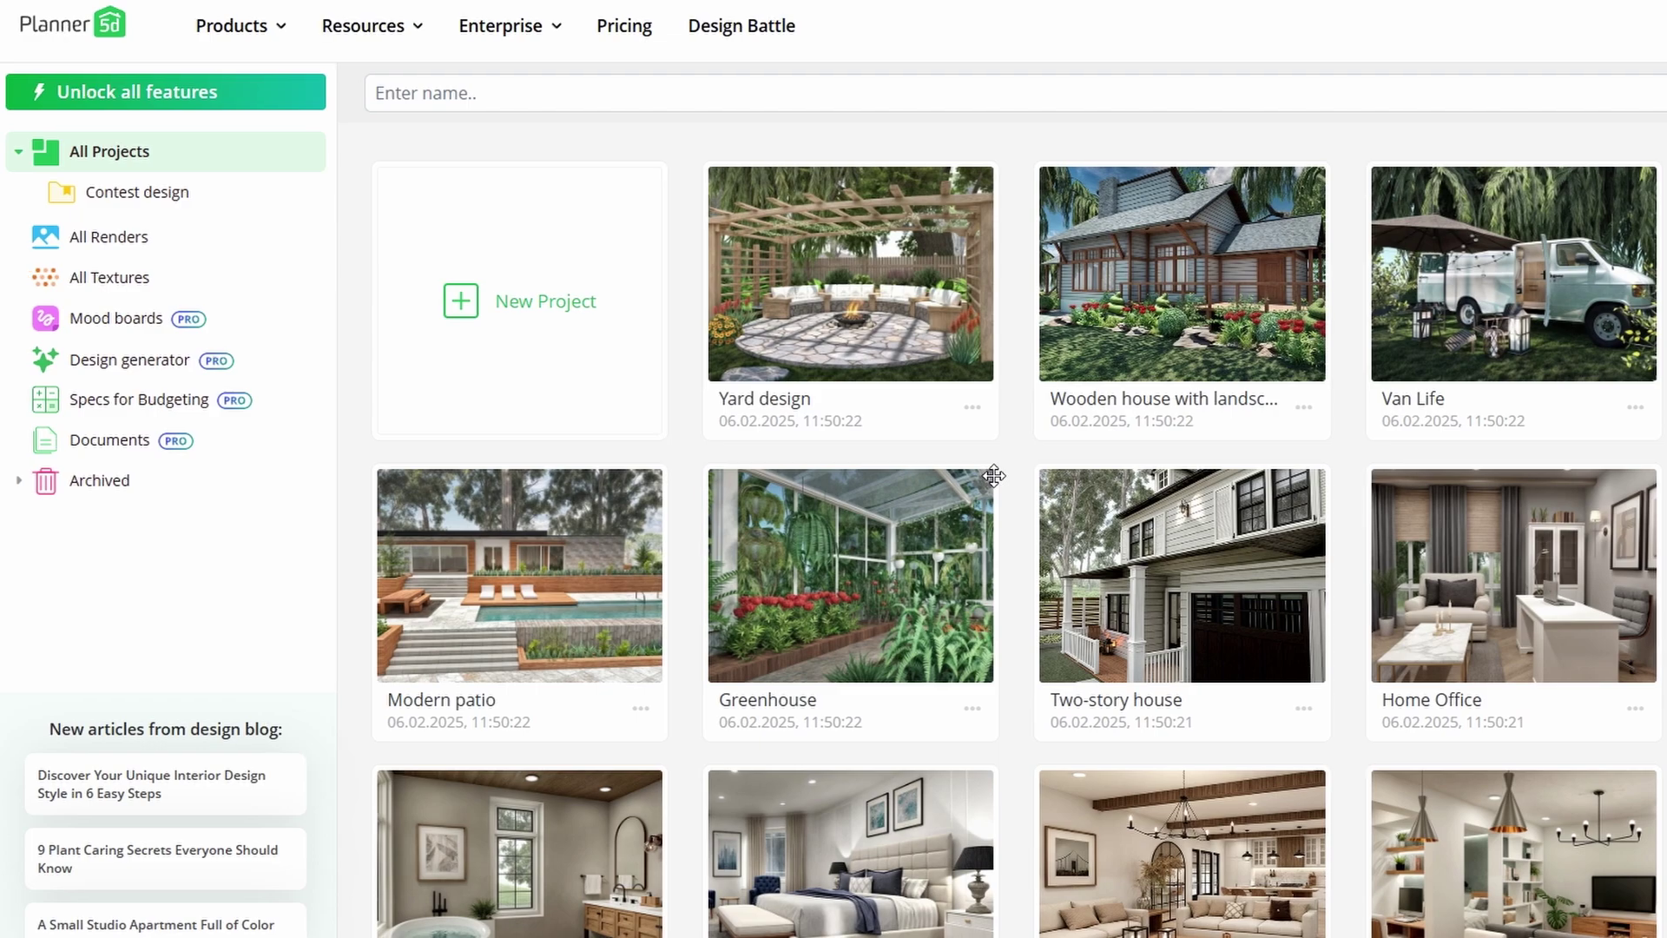
- Start a new Planner 5D project
{"action": "left_click", "coordinate": [553, 310]}
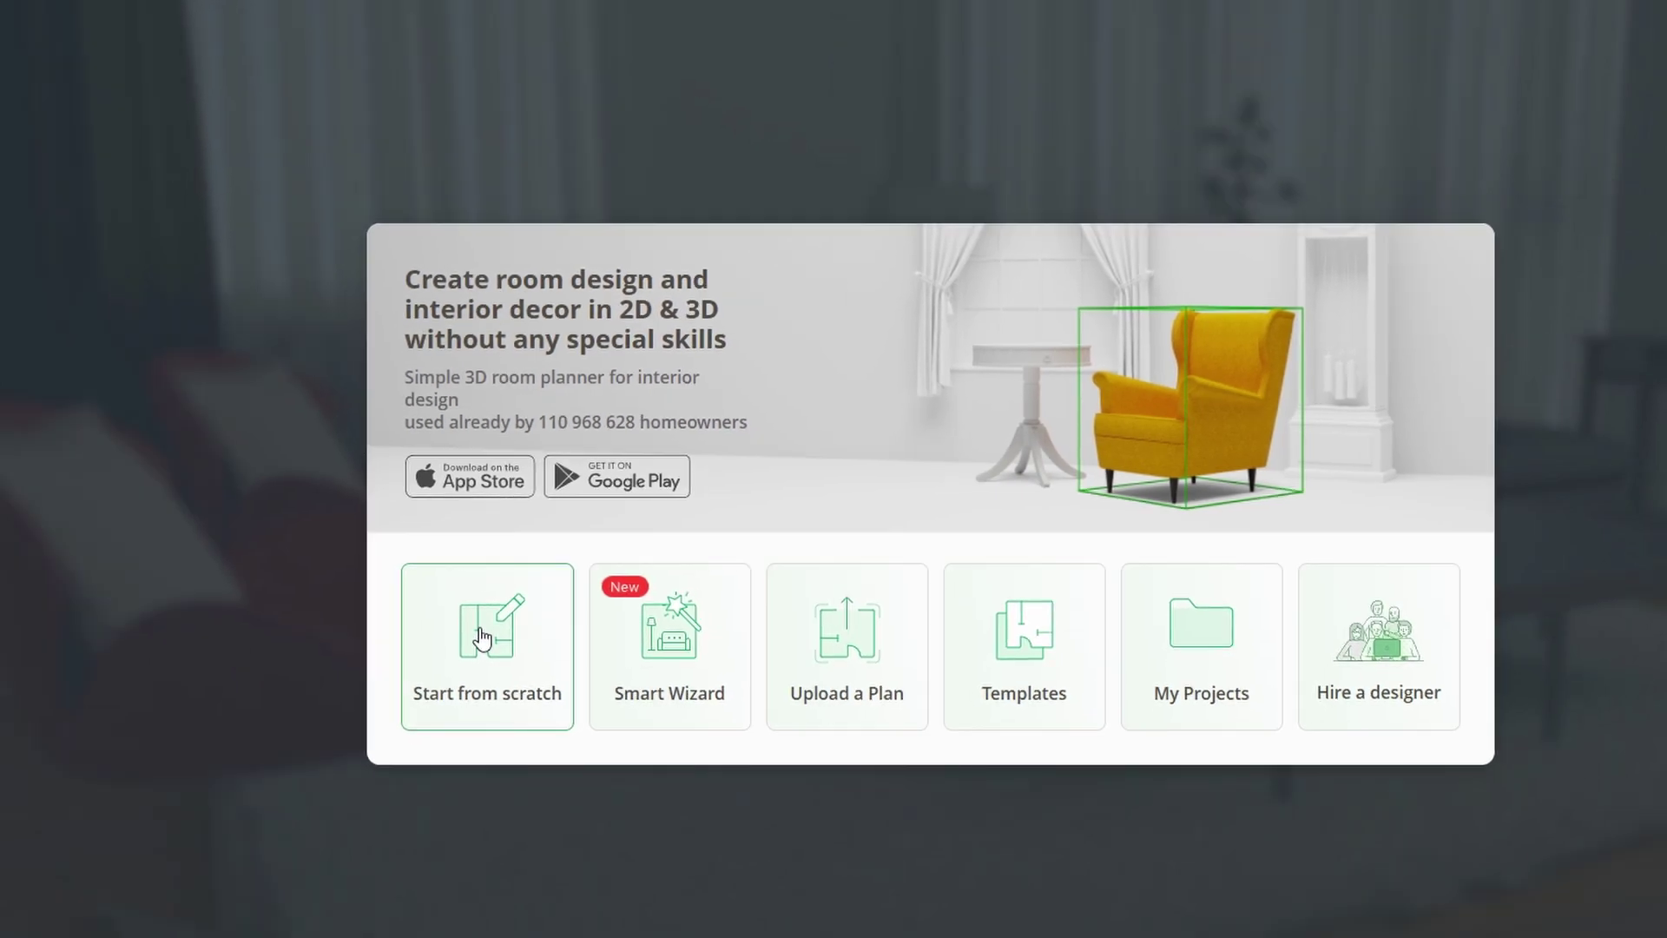
- Begin a blank design from scratch and browse the ready-made room shapes
{"action": "left_click", "coordinate": [480, 635]}
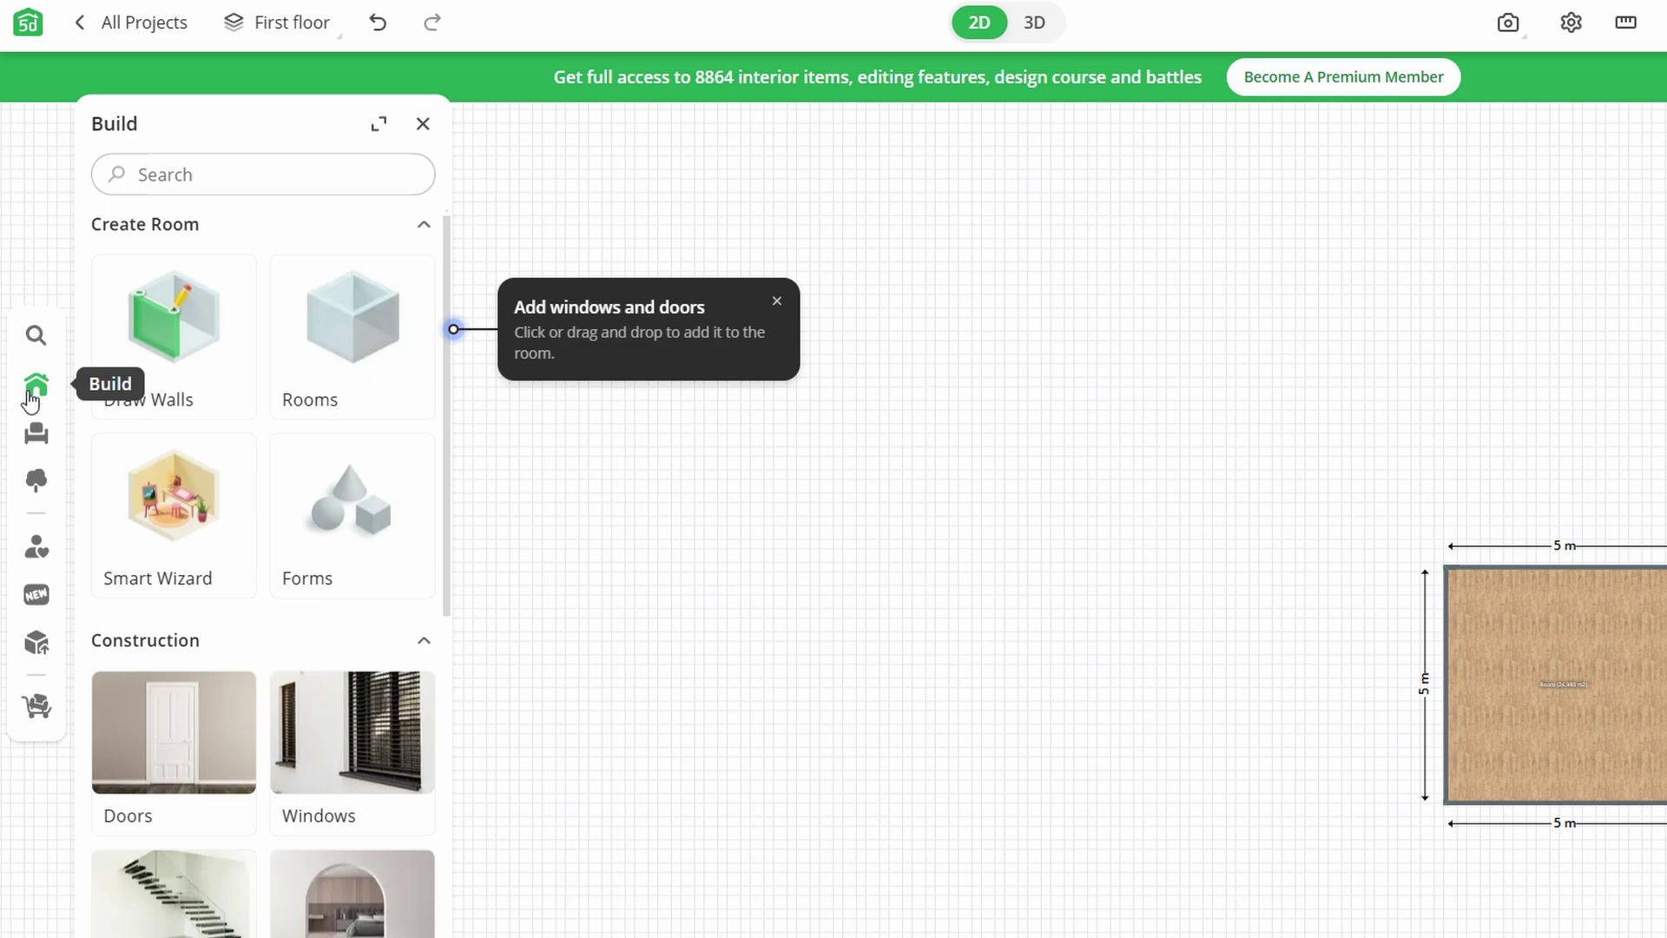
{"action": "left_click", "coordinate": [342, 313]}
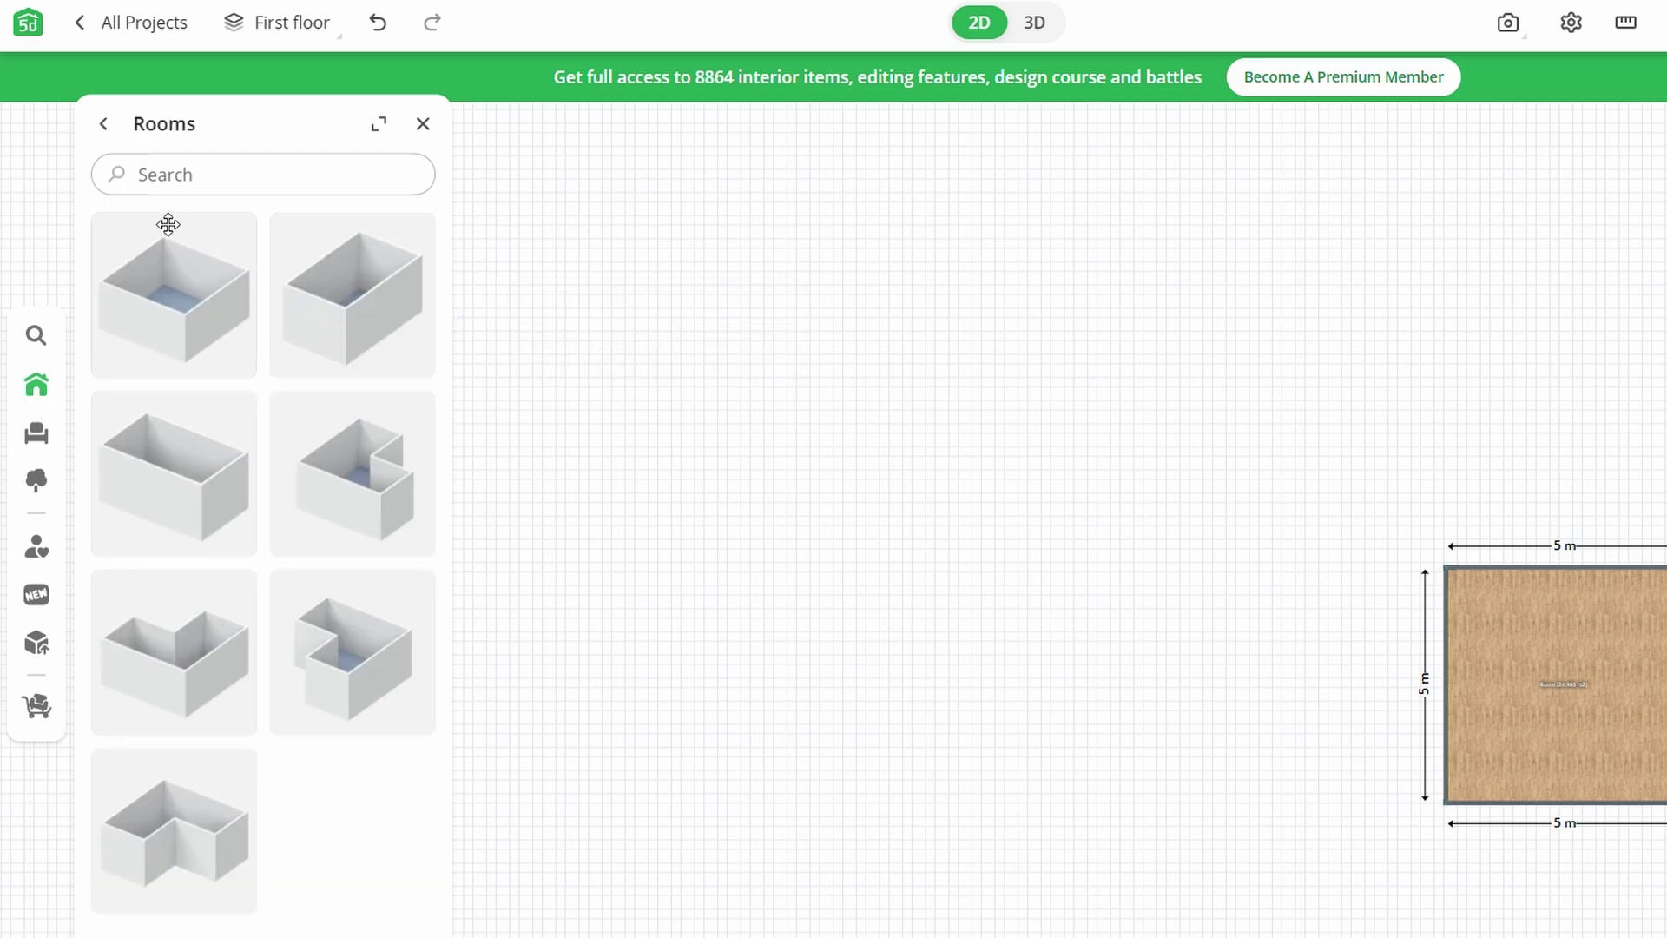
{"action": "left_click", "coordinate": [105, 125]}
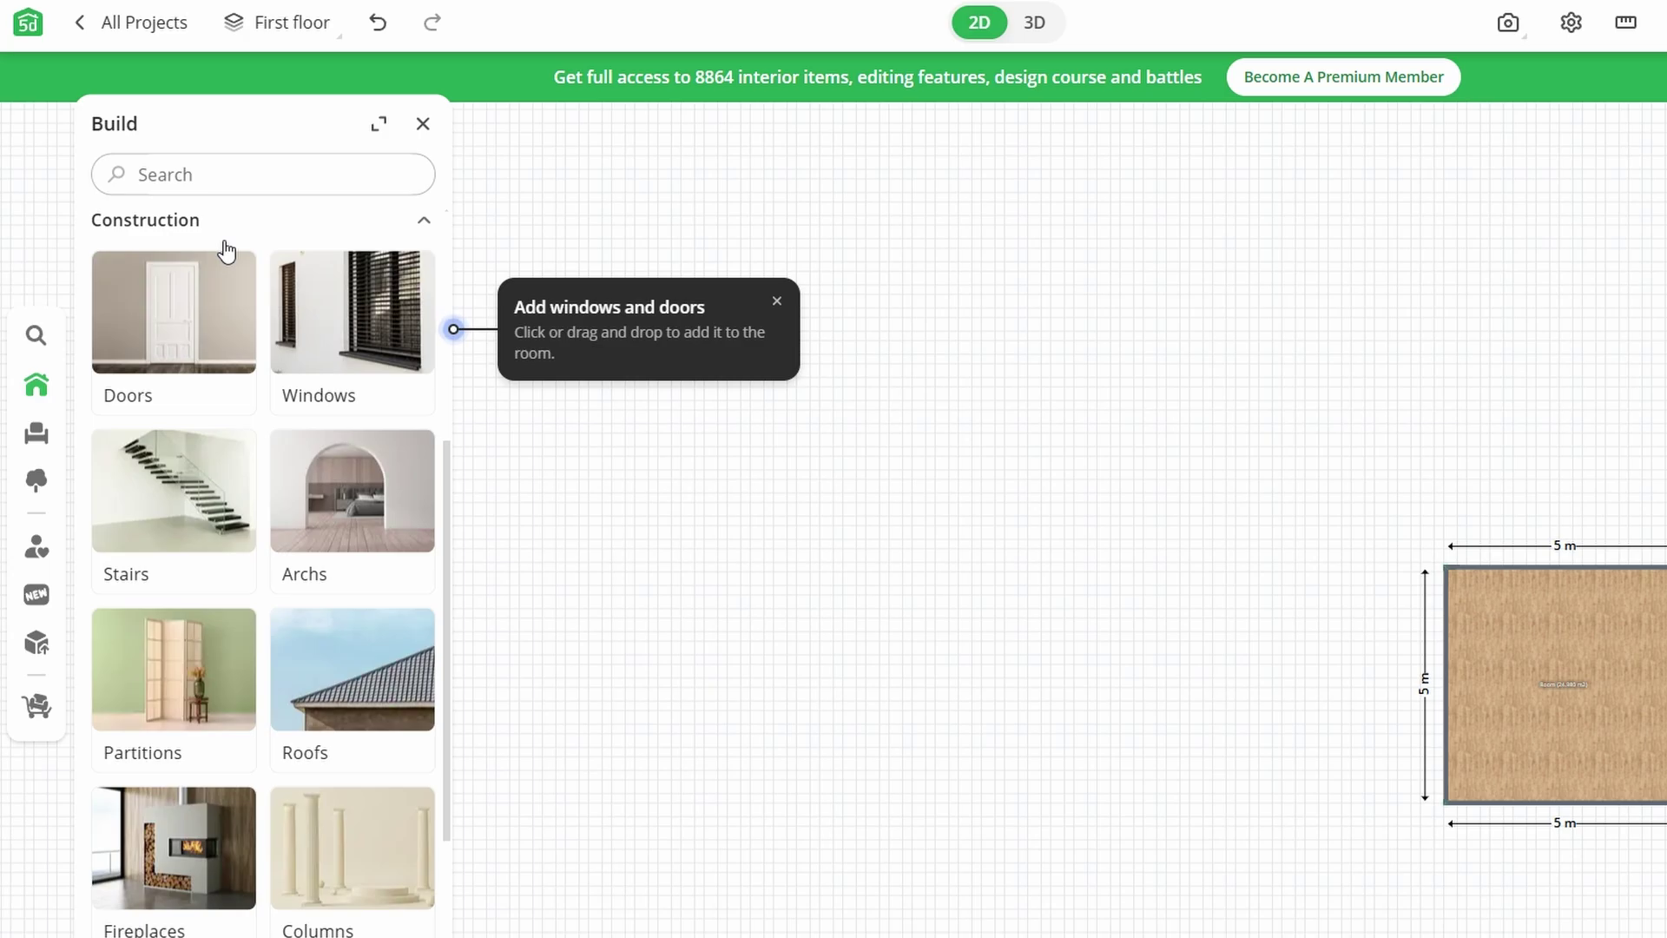
{"action": "scroll", "coordinate": [227, 361], "scroll_direction": "up", "scroll_amount": 2}
{"action": "scroll", "coordinate": [229, 361], "scroll_direction": "up", "scroll_amount": 2}
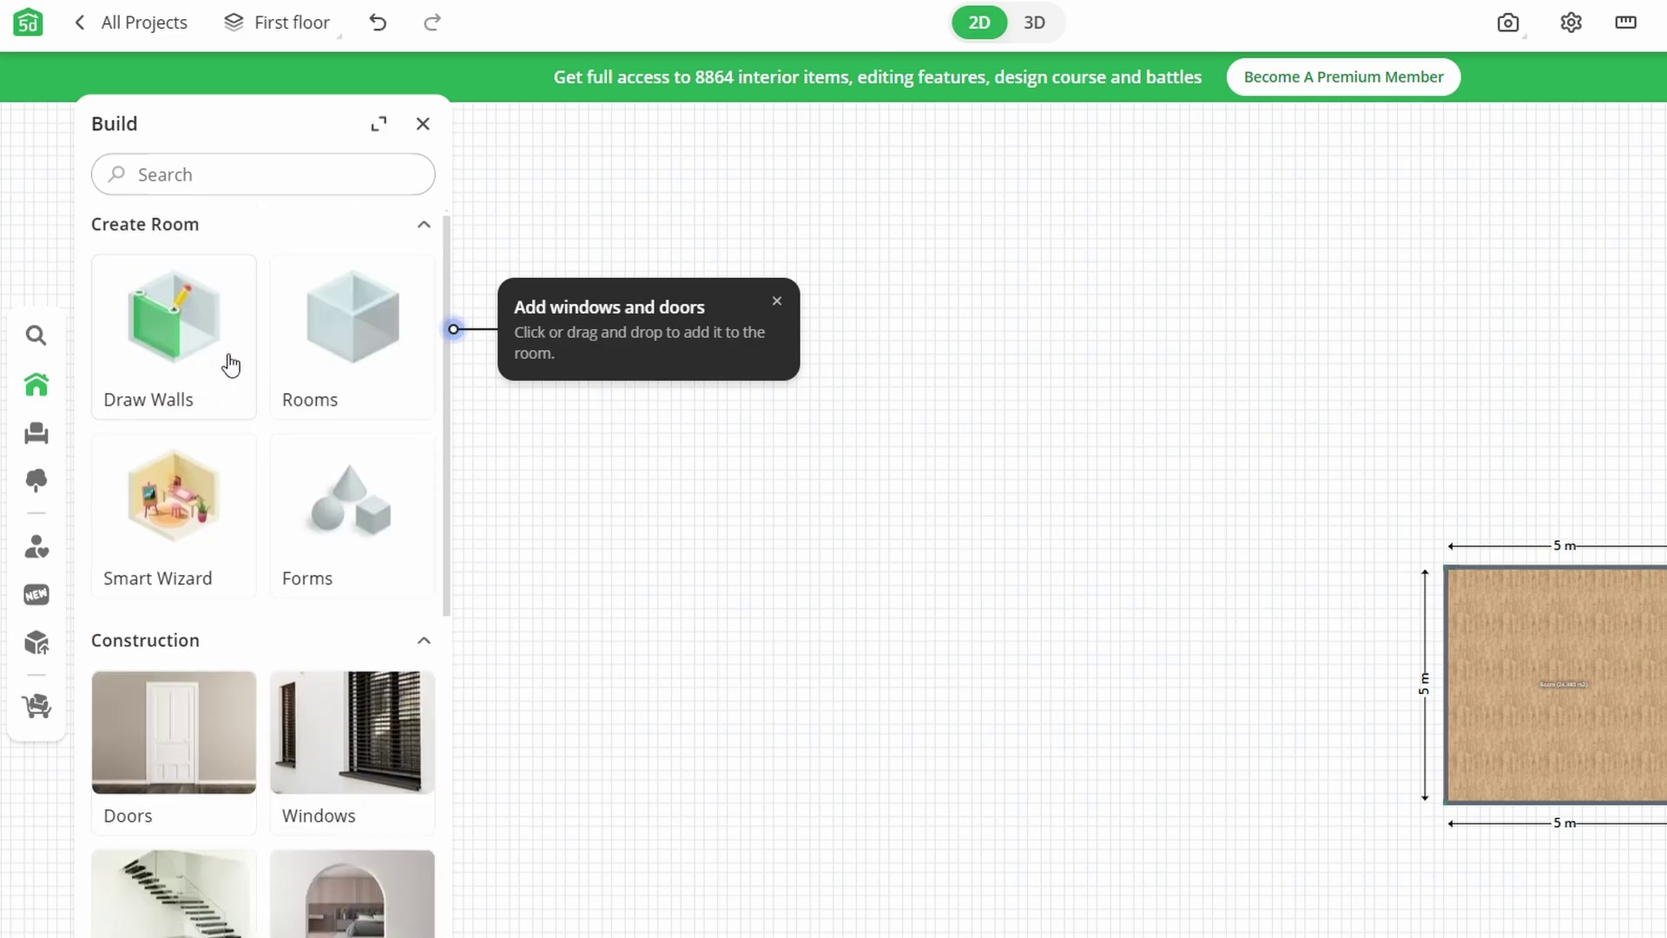
{"action": "left_click", "coordinate": [227, 361]}
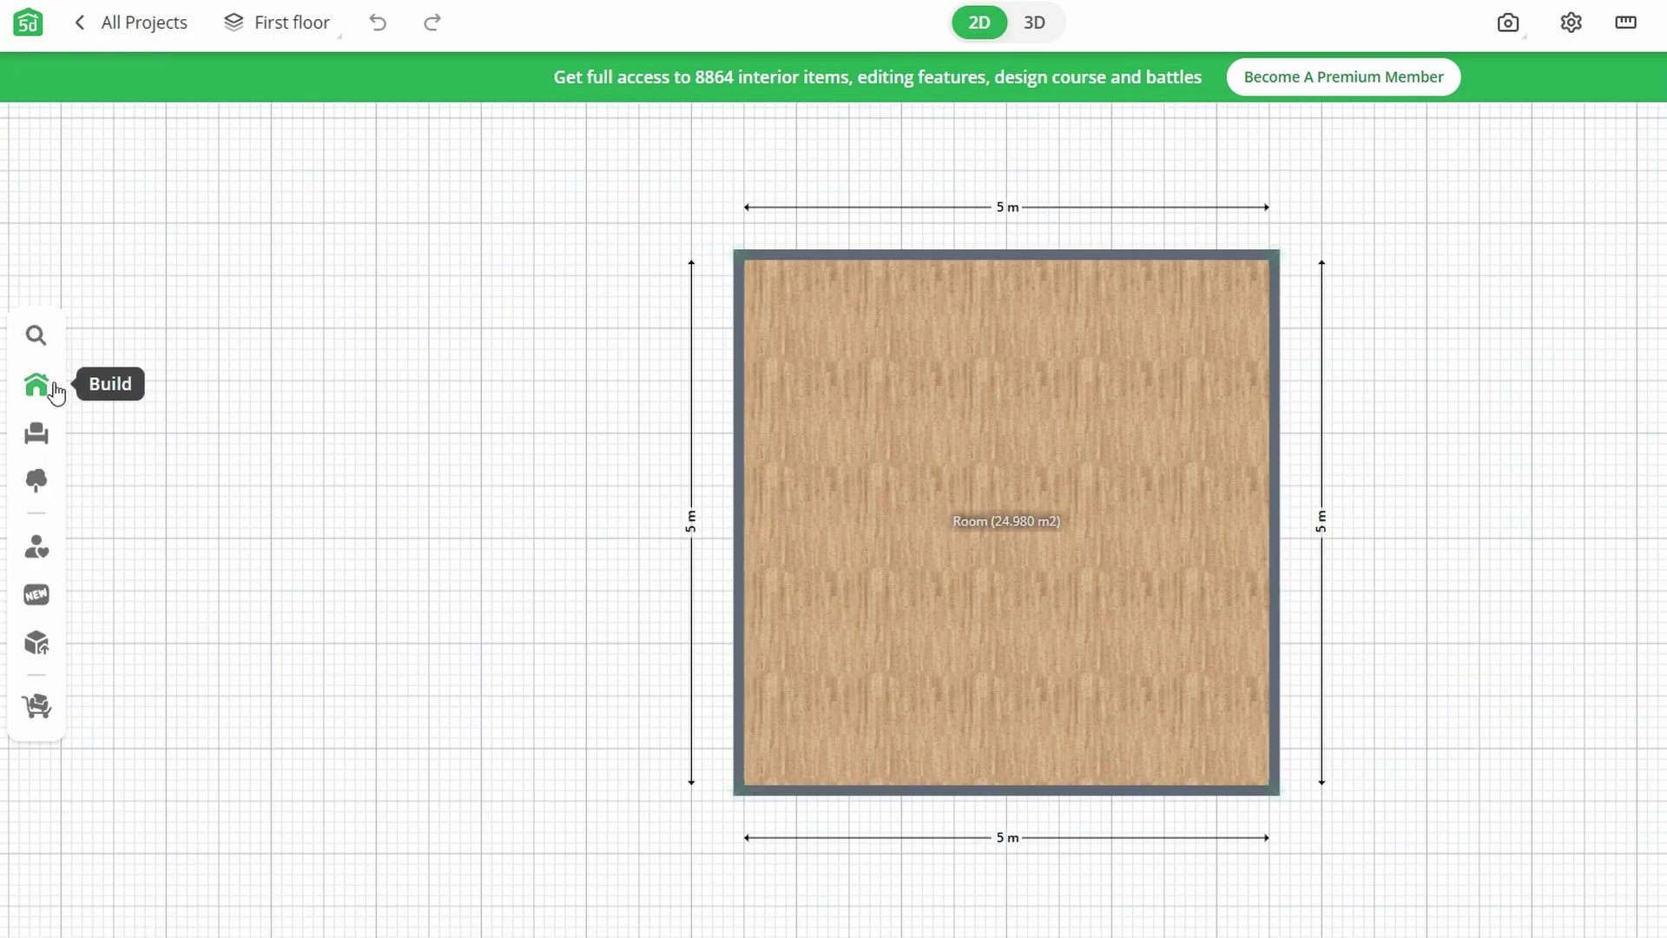
{"action": "scroll", "coordinate": [1566, 565], "scroll_direction": "down", "scroll_amount": 2}
{"action": "scroll", "coordinate": [1381, 551], "scroll_direction": "down", "scroll_amount": 3}
{"action": "scroll", "coordinate": [621, 488], "scroll_direction": "up", "scroll_amount": 2}
{"action": "scroll", "coordinate": [573, 476], "scroll_direction": "up", "scroll_amount": 1}
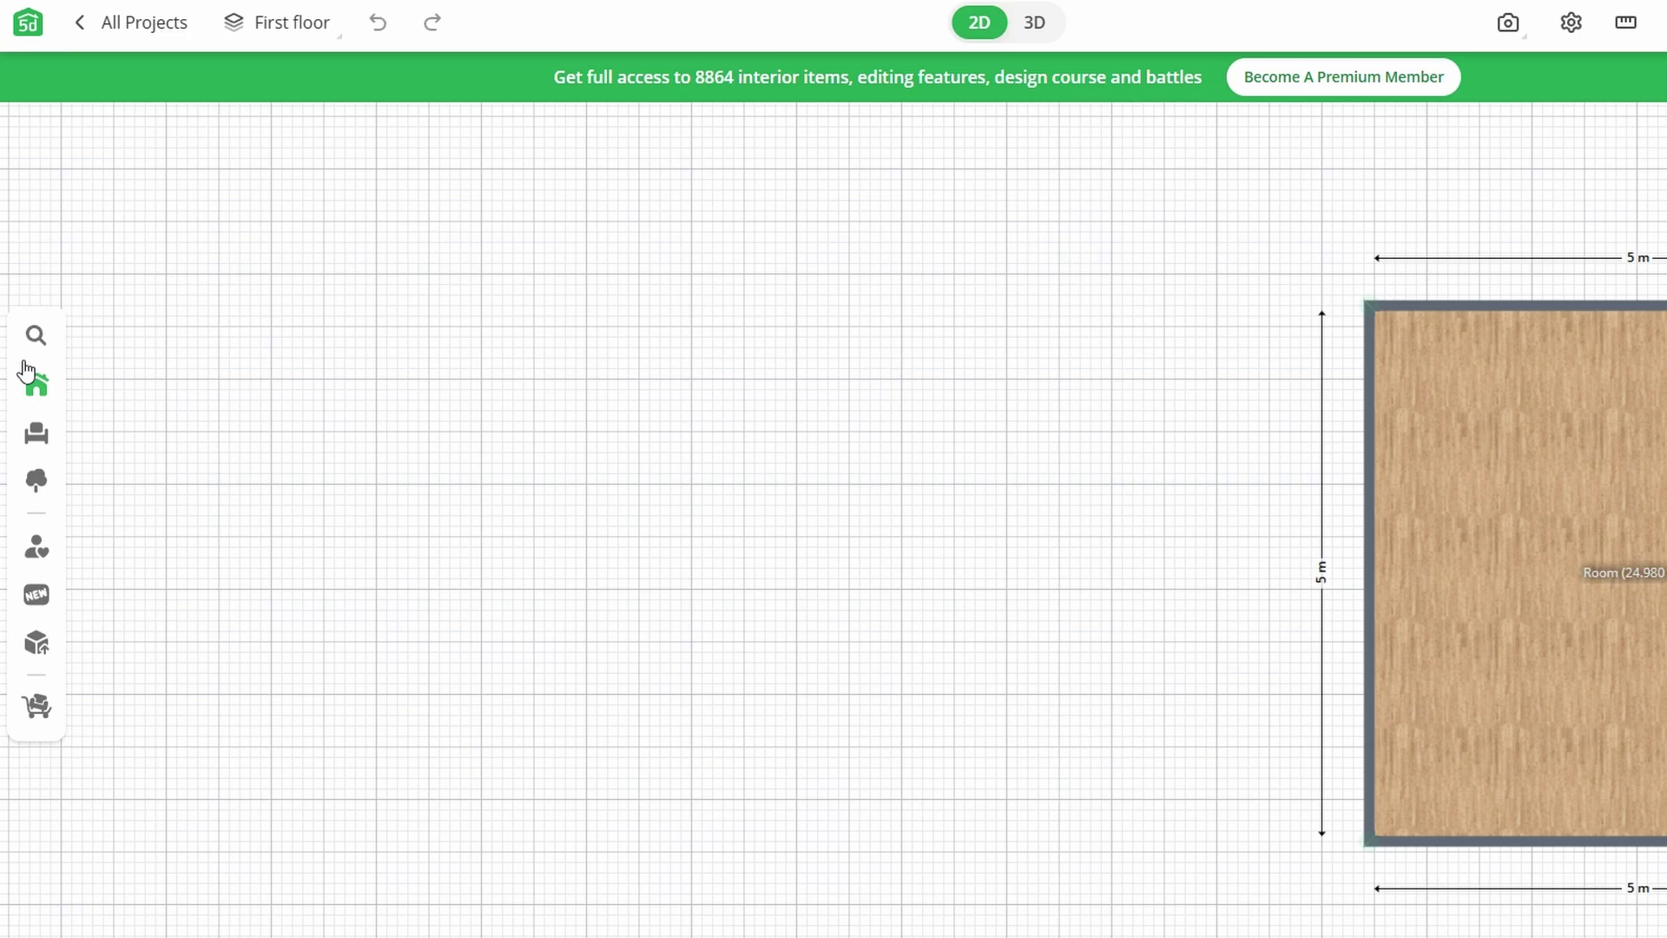
- Draw a single straight wall, about 5.65 m long, left of the default room
{"action": "left_click", "coordinate": [37, 385]}
{"action": "left_click", "coordinate": [213, 334]}
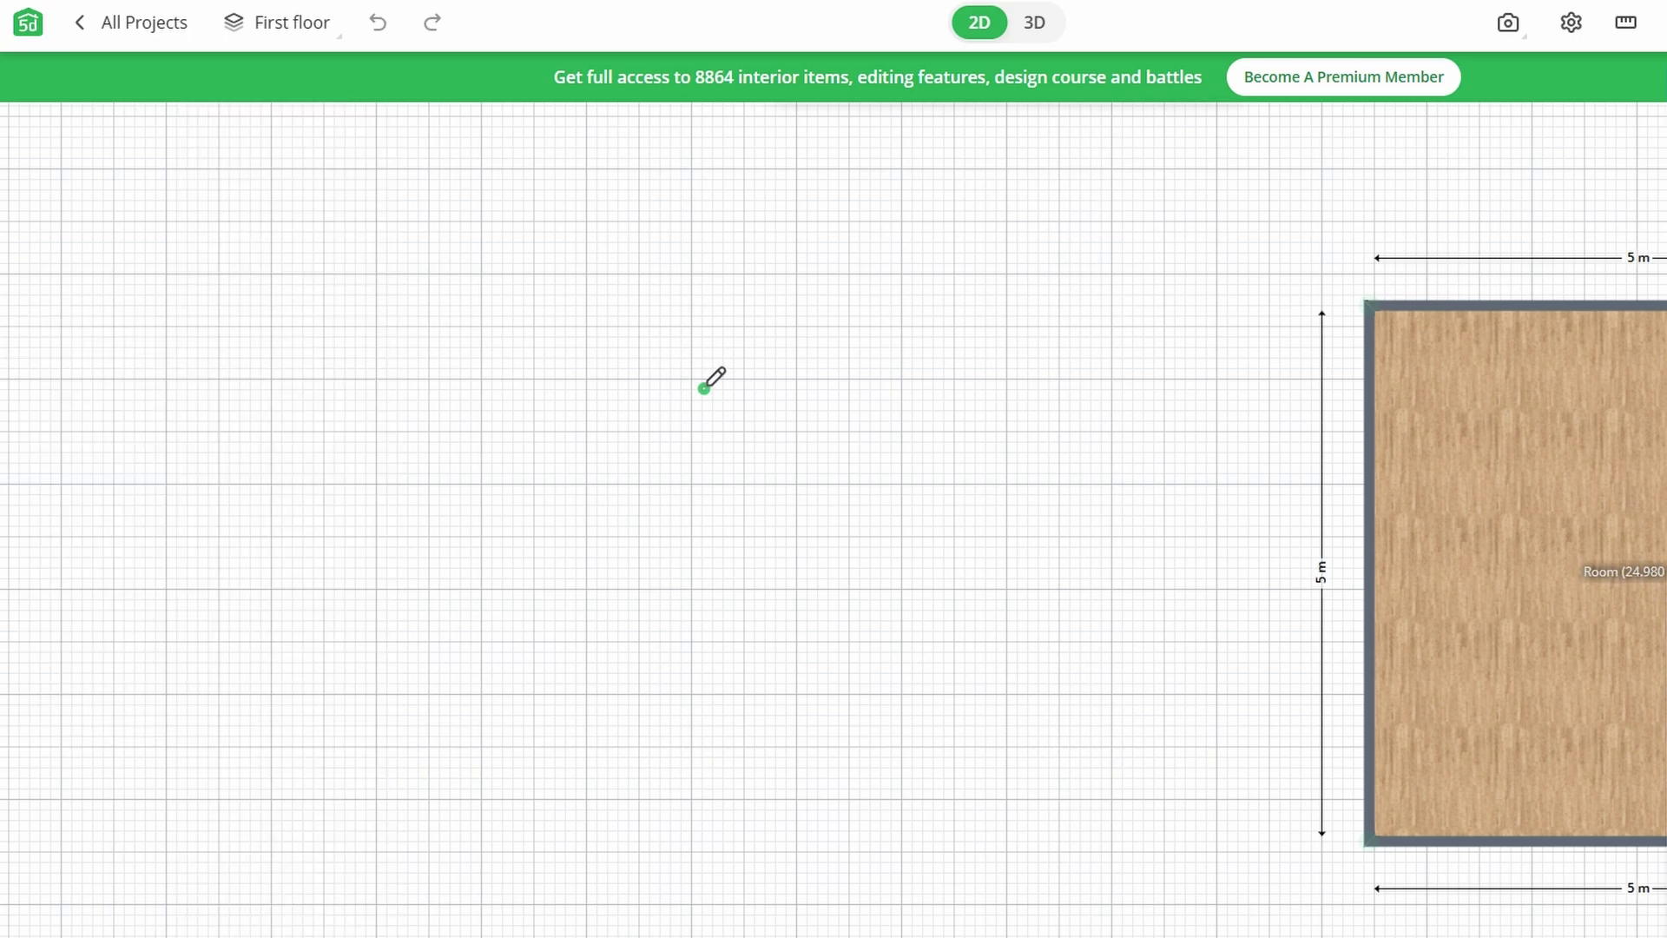
{"action": "left_click", "coordinate": [399, 338]}
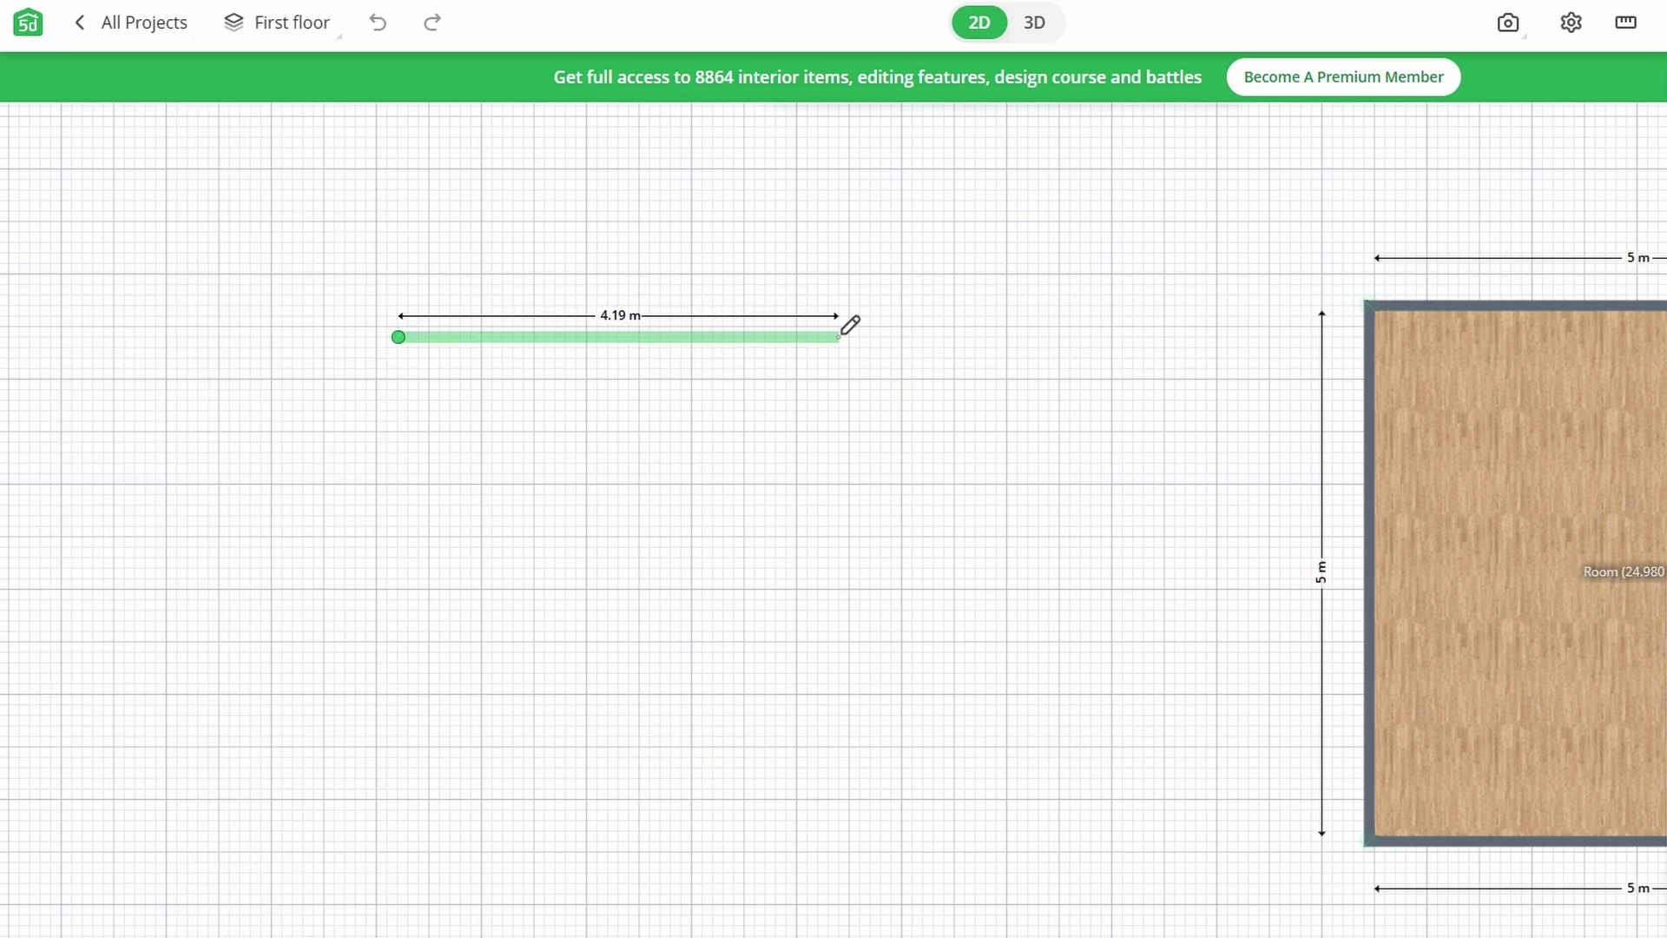
{"action": "left_click", "coordinate": [999, 338]}
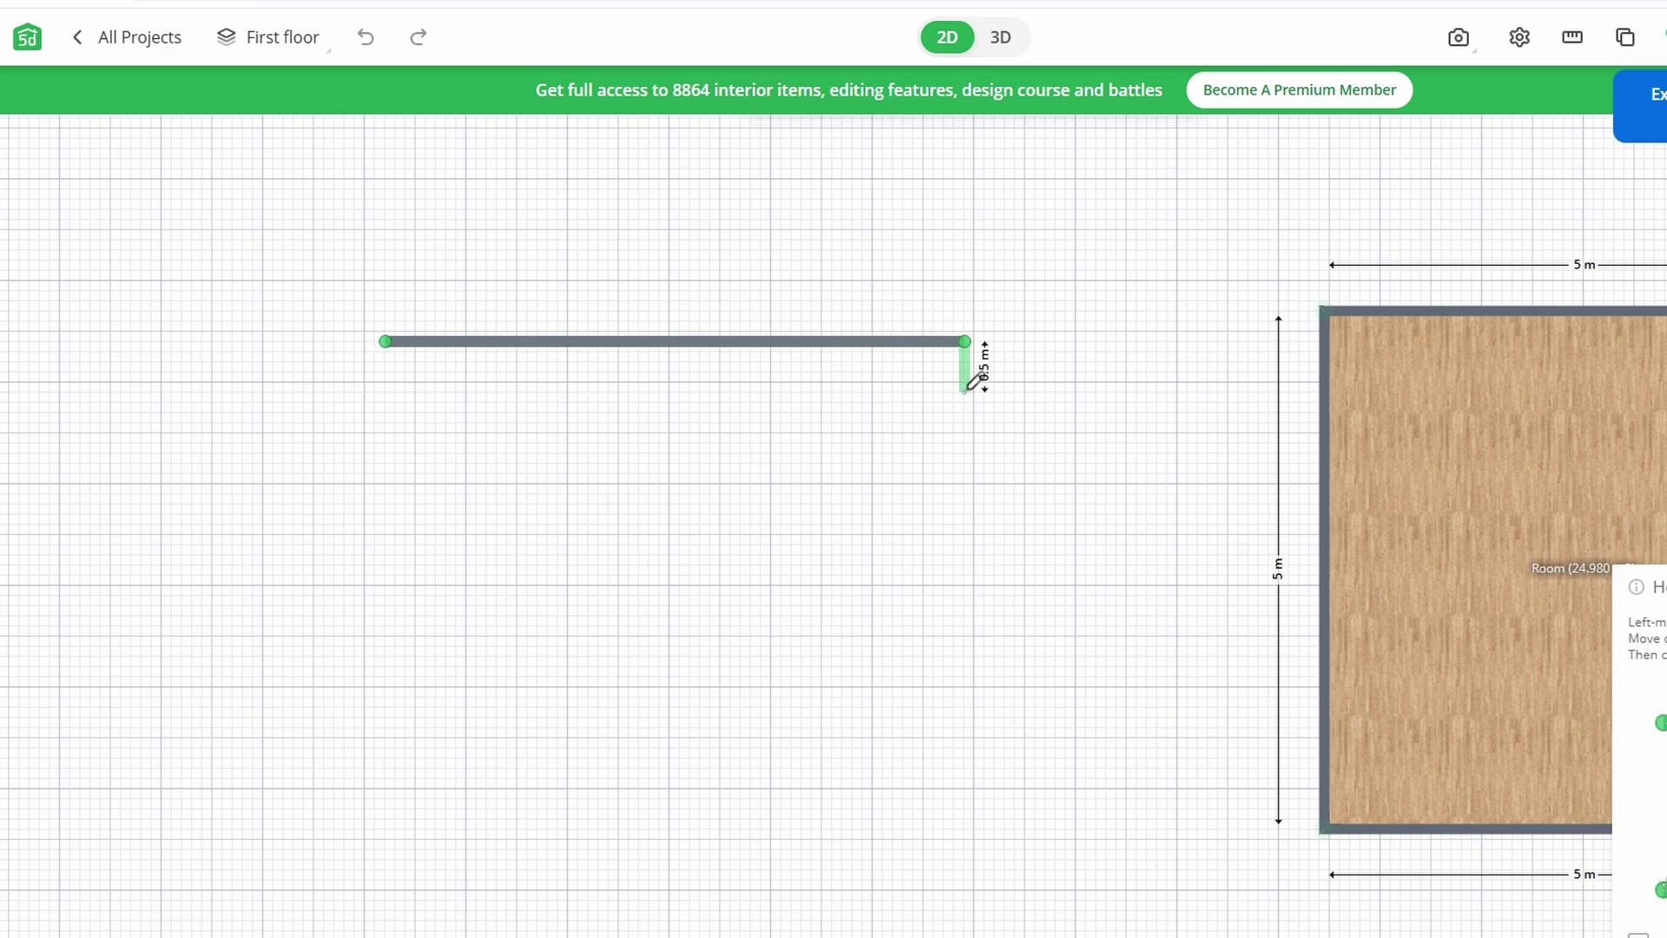
{"action": "key", "text": "Escape"}
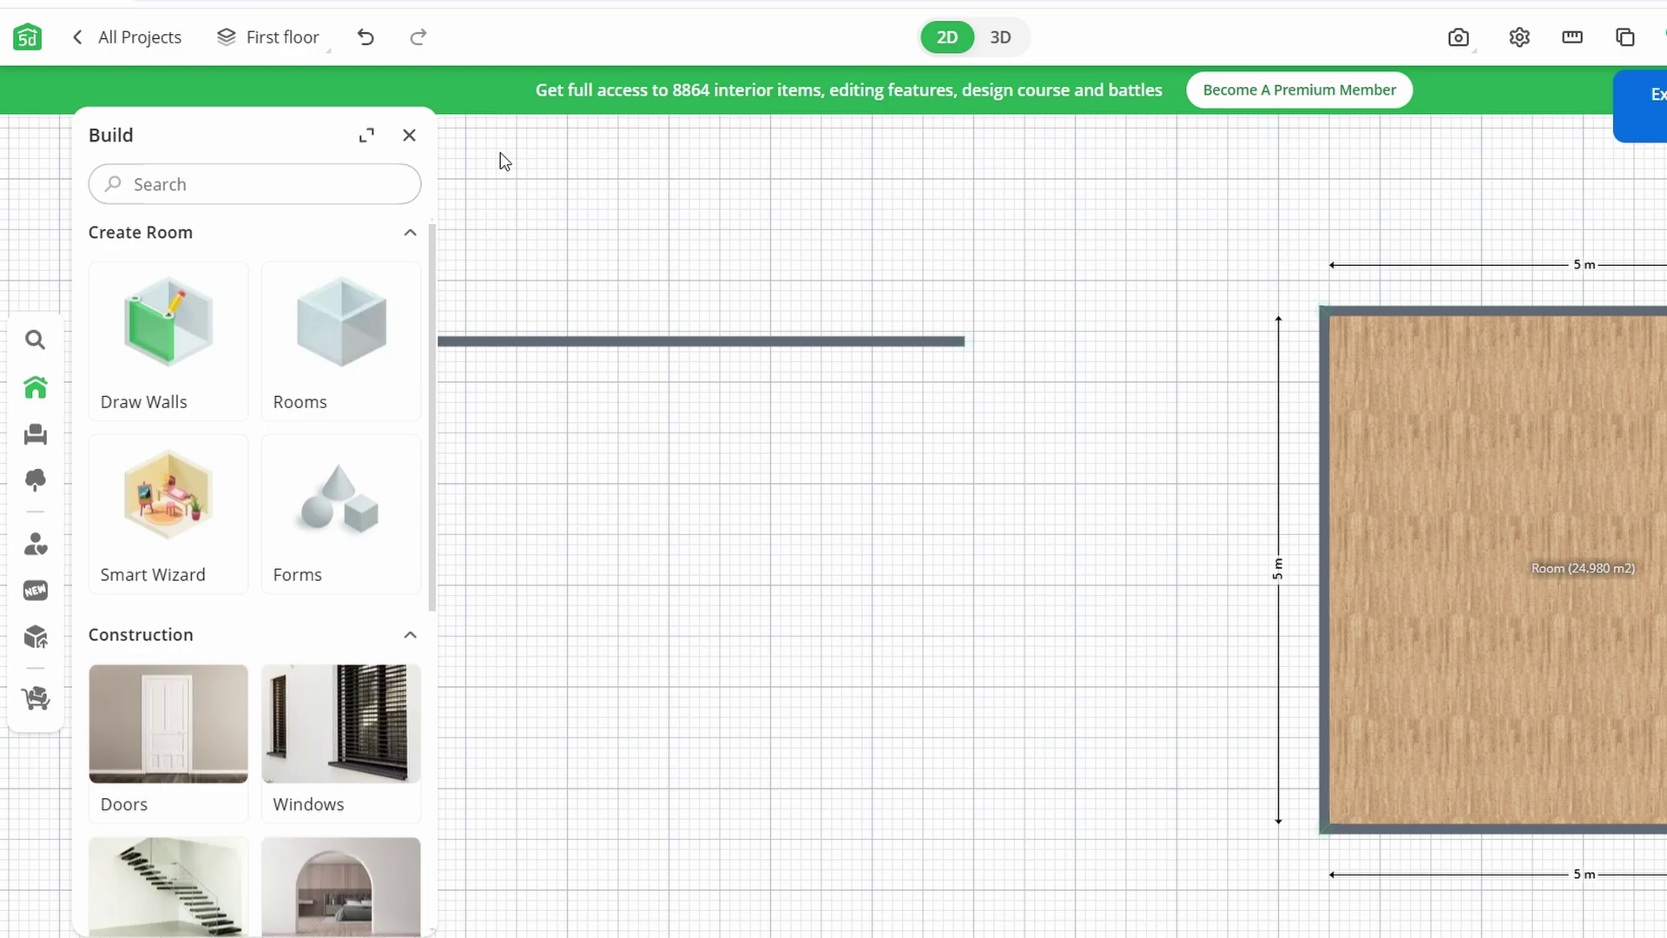
{"action": "left_click", "coordinate": [409, 137]}
- Adjust the wall's right end, then split the wall at its midpoint
{"action": "left_click", "coordinate": [682, 341]}
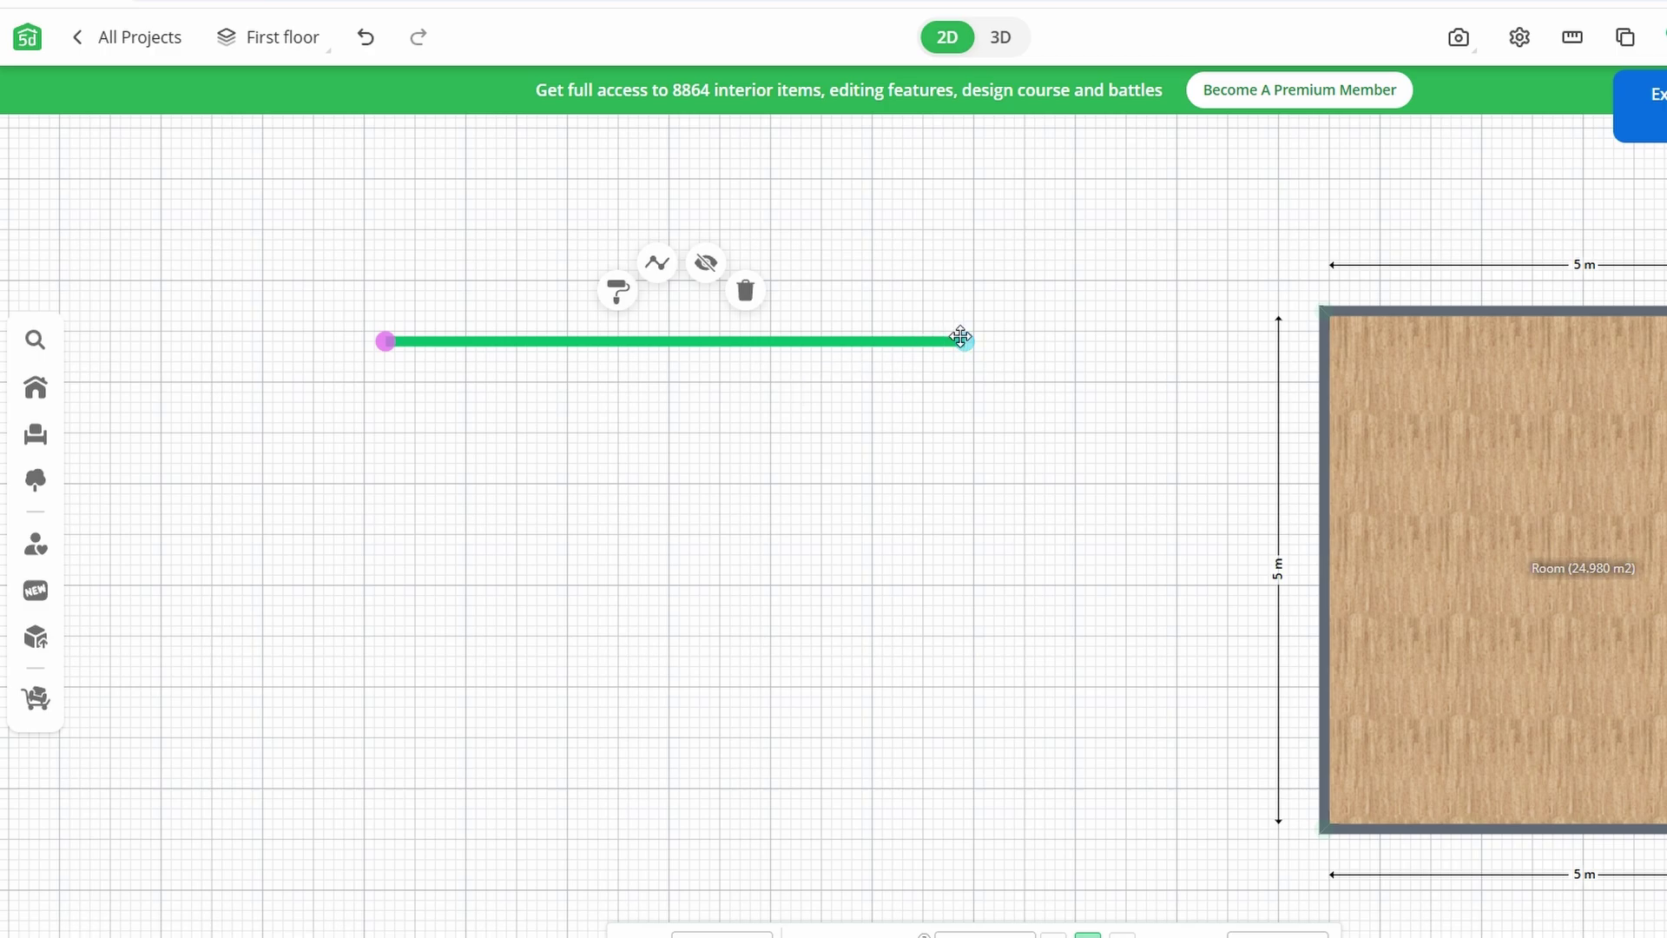
{"action": "mouse_move", "coordinate": [961, 338]}
{"action": "left_mouse_down"}
{"action": "mouse_move", "coordinate": [963, 245]}
{"action": "mouse_move", "coordinate": [847, 343]}
{"action": "left_mouse_up"}
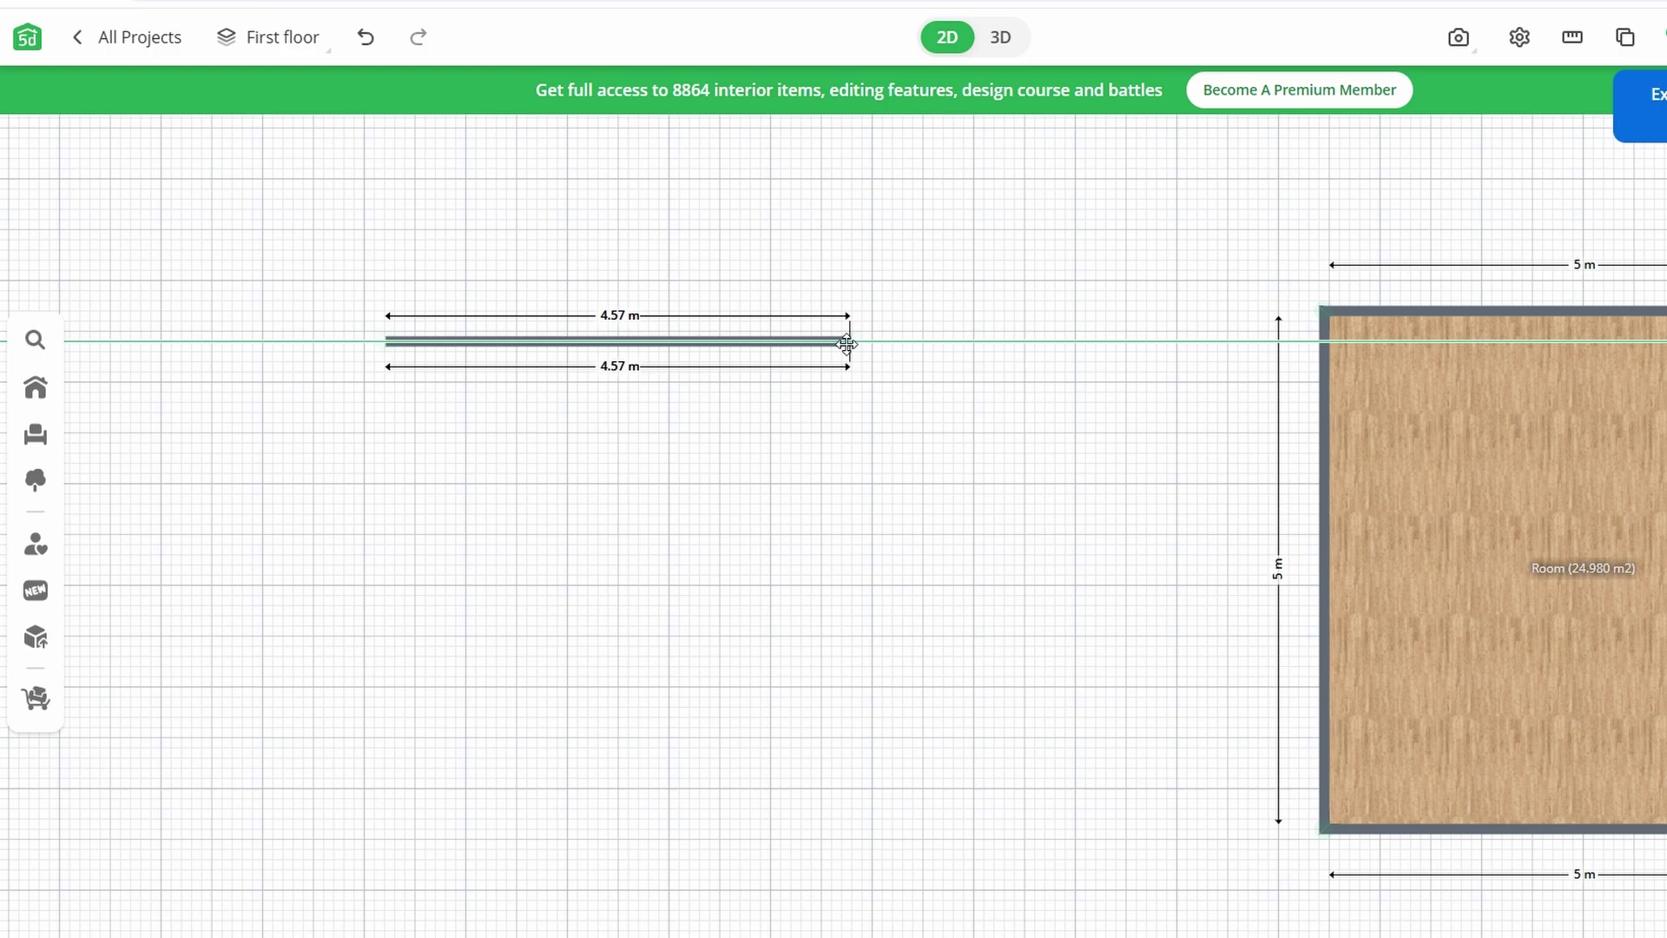
{"action": "left_click_drag", "start_coordinate": [846, 343], "coordinate": [891, 337]}
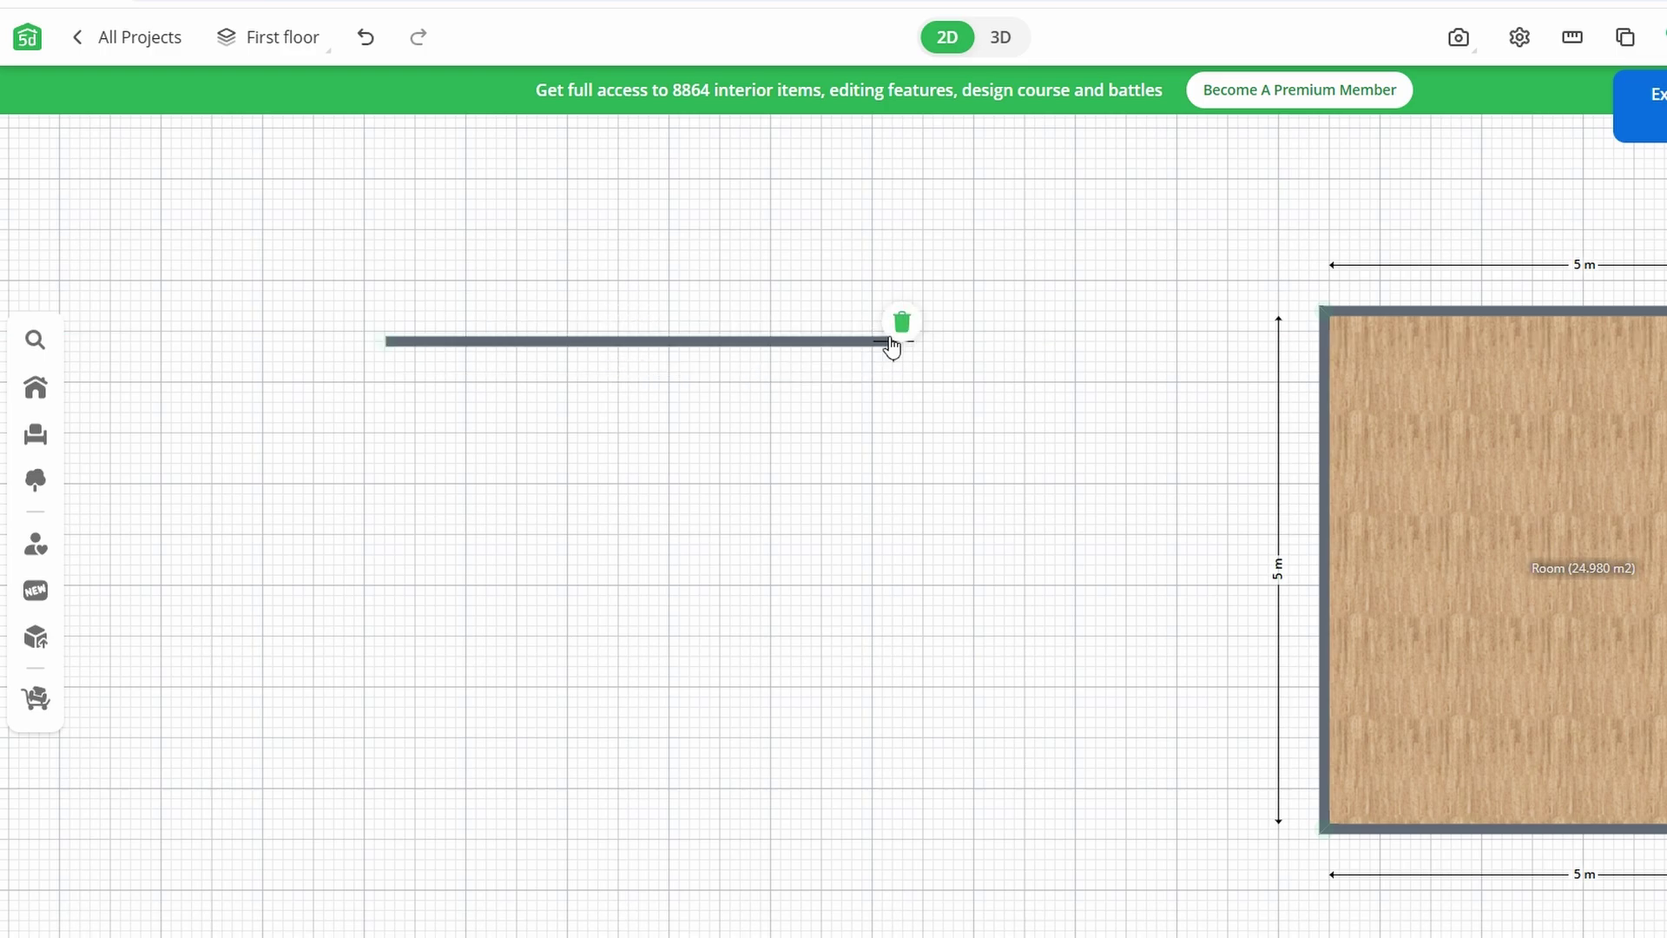
{"action": "left_click", "coordinate": [674, 341]}
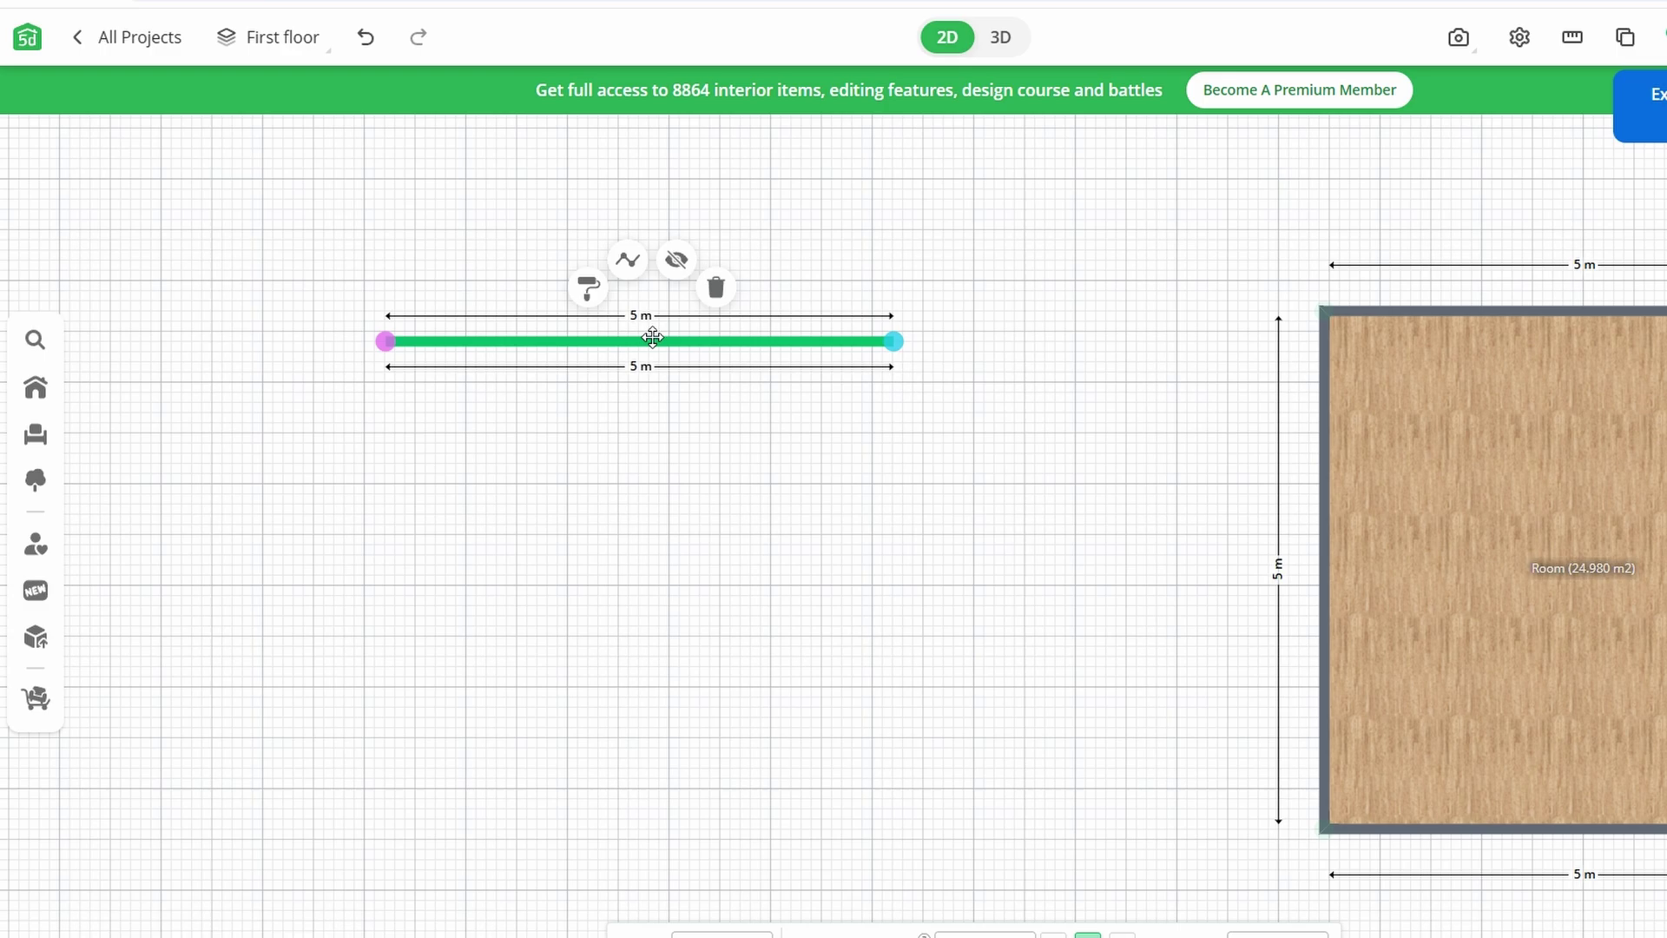
{"action": "left_click", "coordinate": [630, 261]}
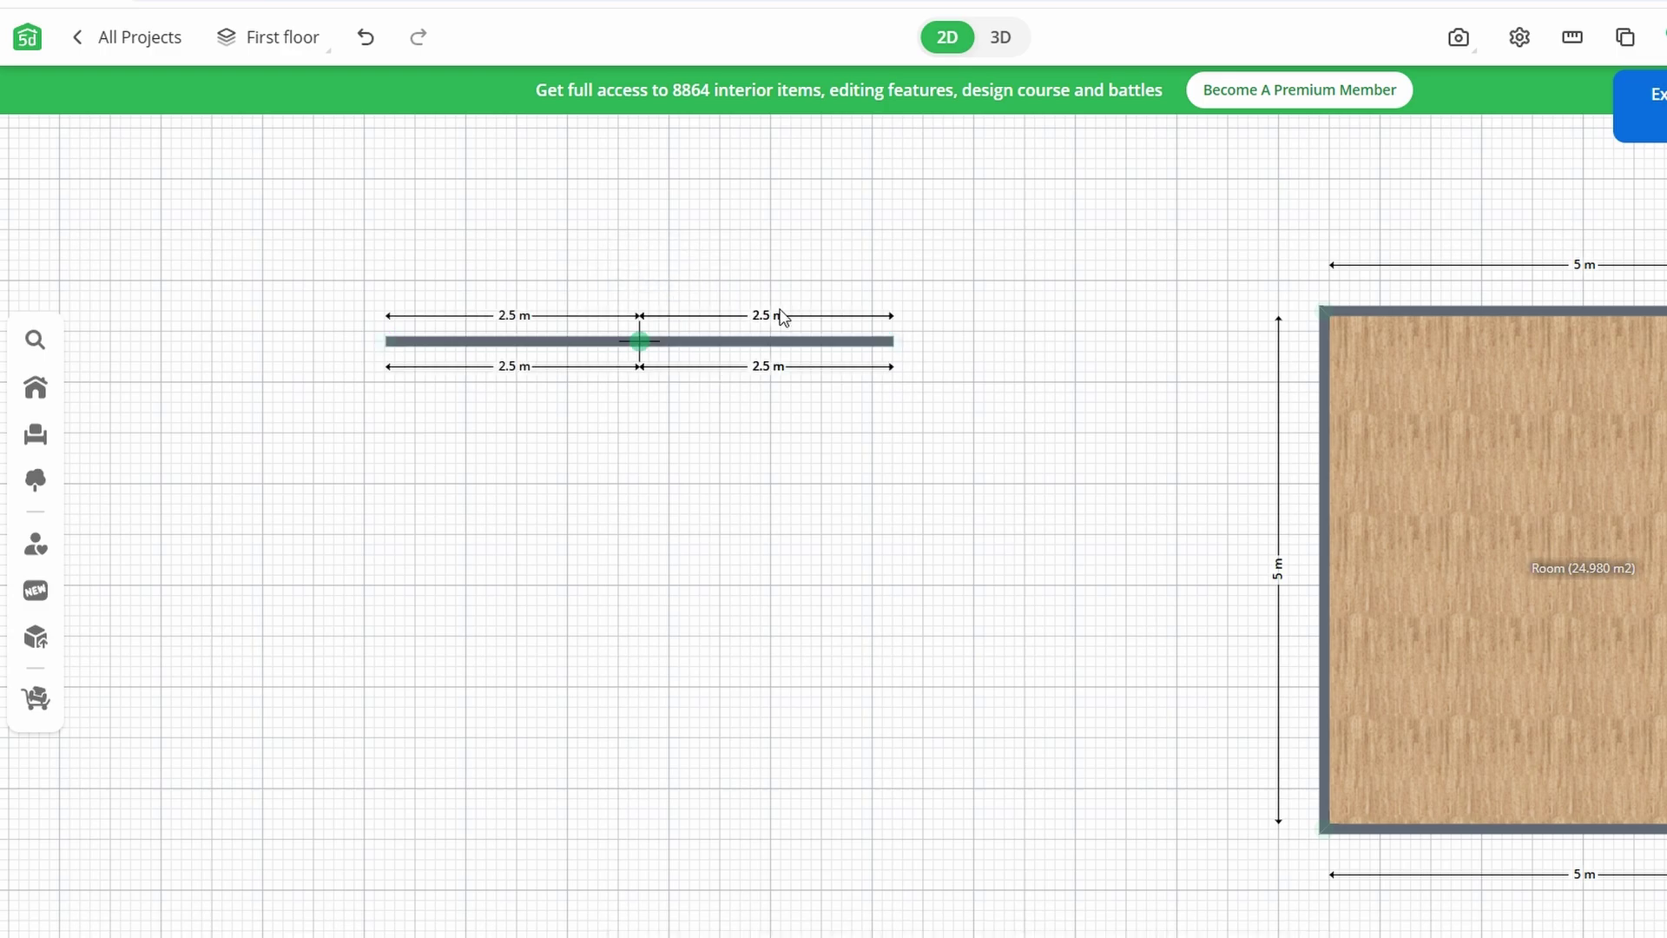
{"action": "left_click", "coordinate": [639, 346]}
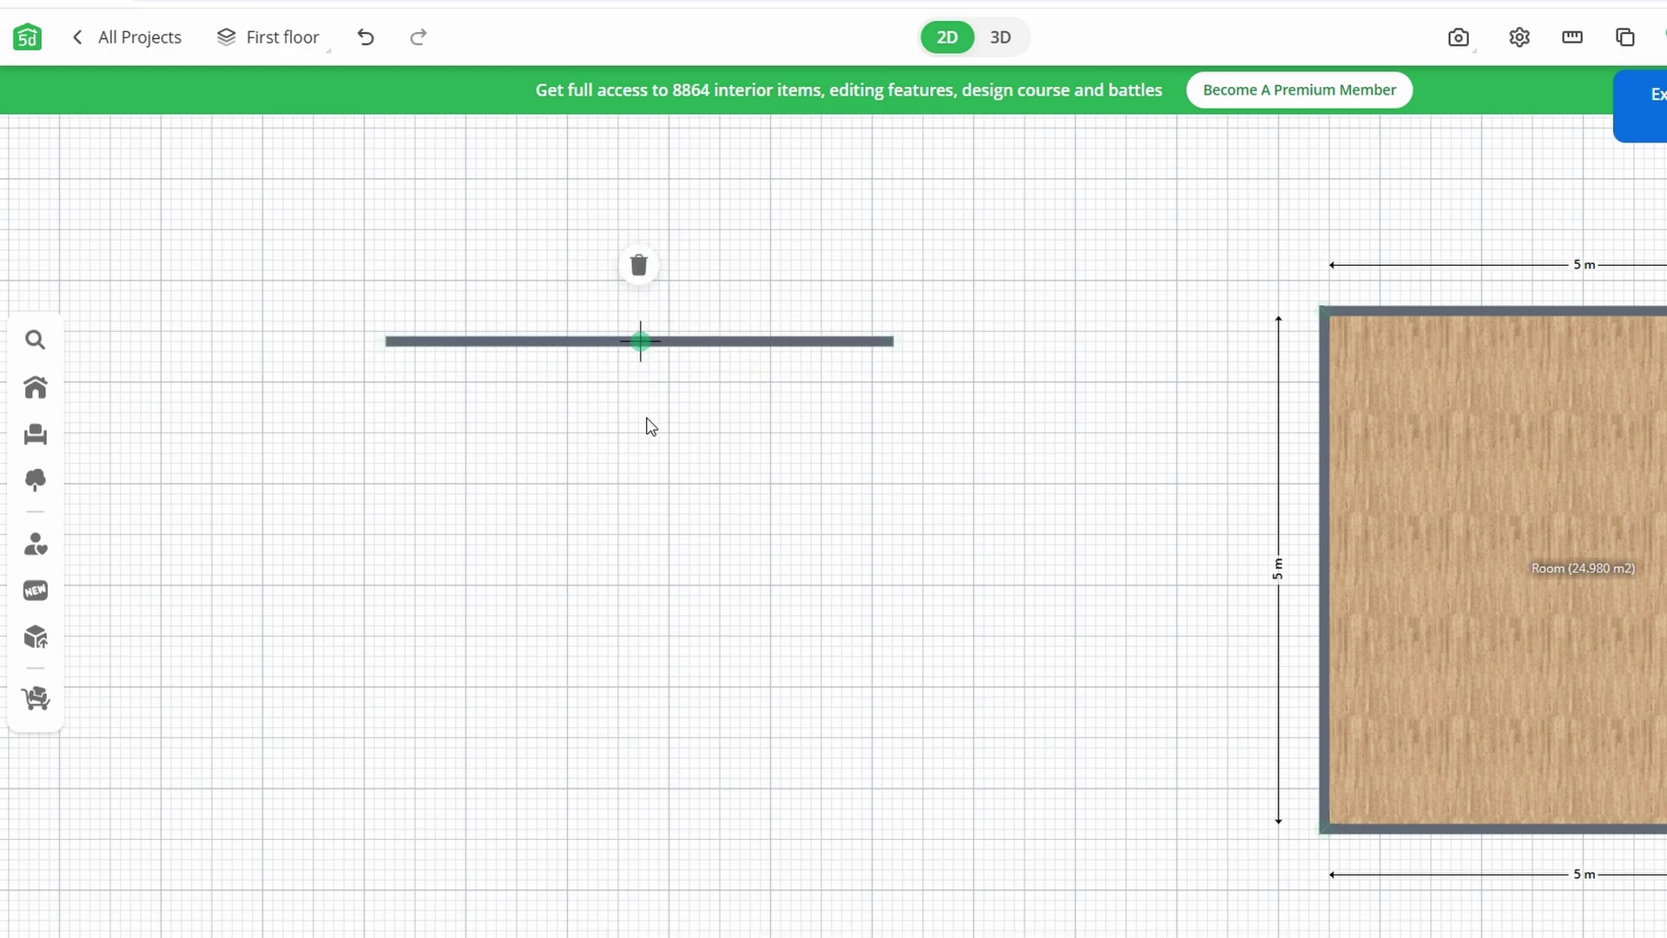
{"action": "left_click", "coordinate": [637, 485]}
- Bend the wall, delete its right half, and level the rest horizontally, extended right
{"action": "left_click_drag", "start_coordinate": [642, 342], "coordinate": [640, 422]}
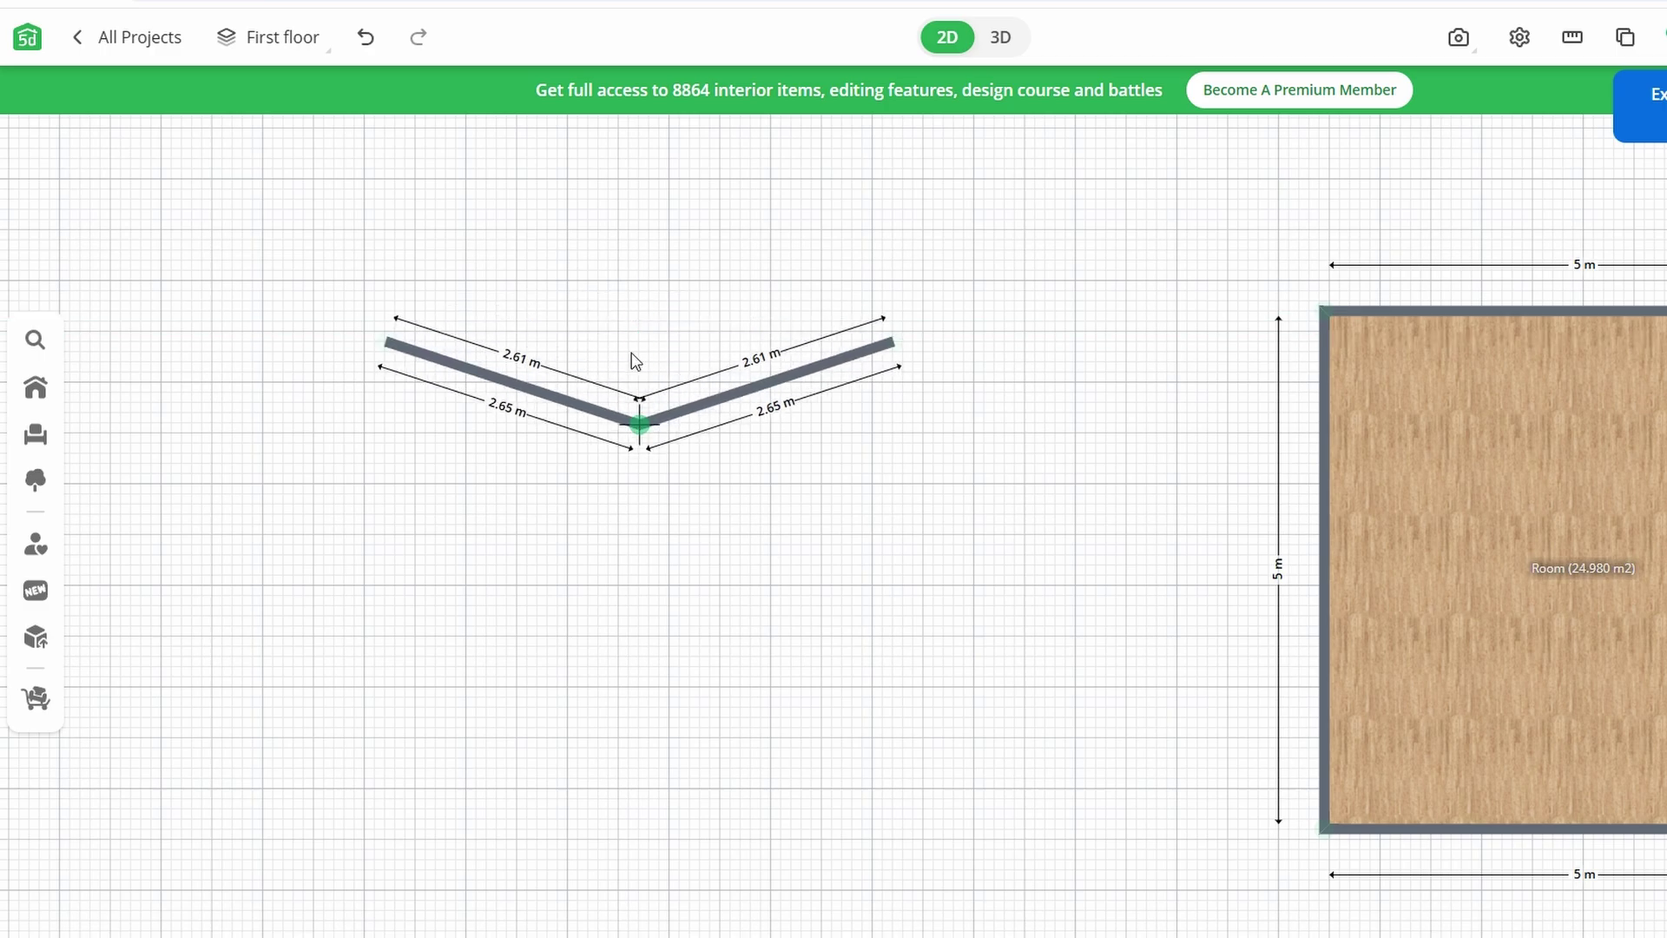
{"action": "left_click_drag", "start_coordinate": [633, 361], "coordinate": [628, 269]}
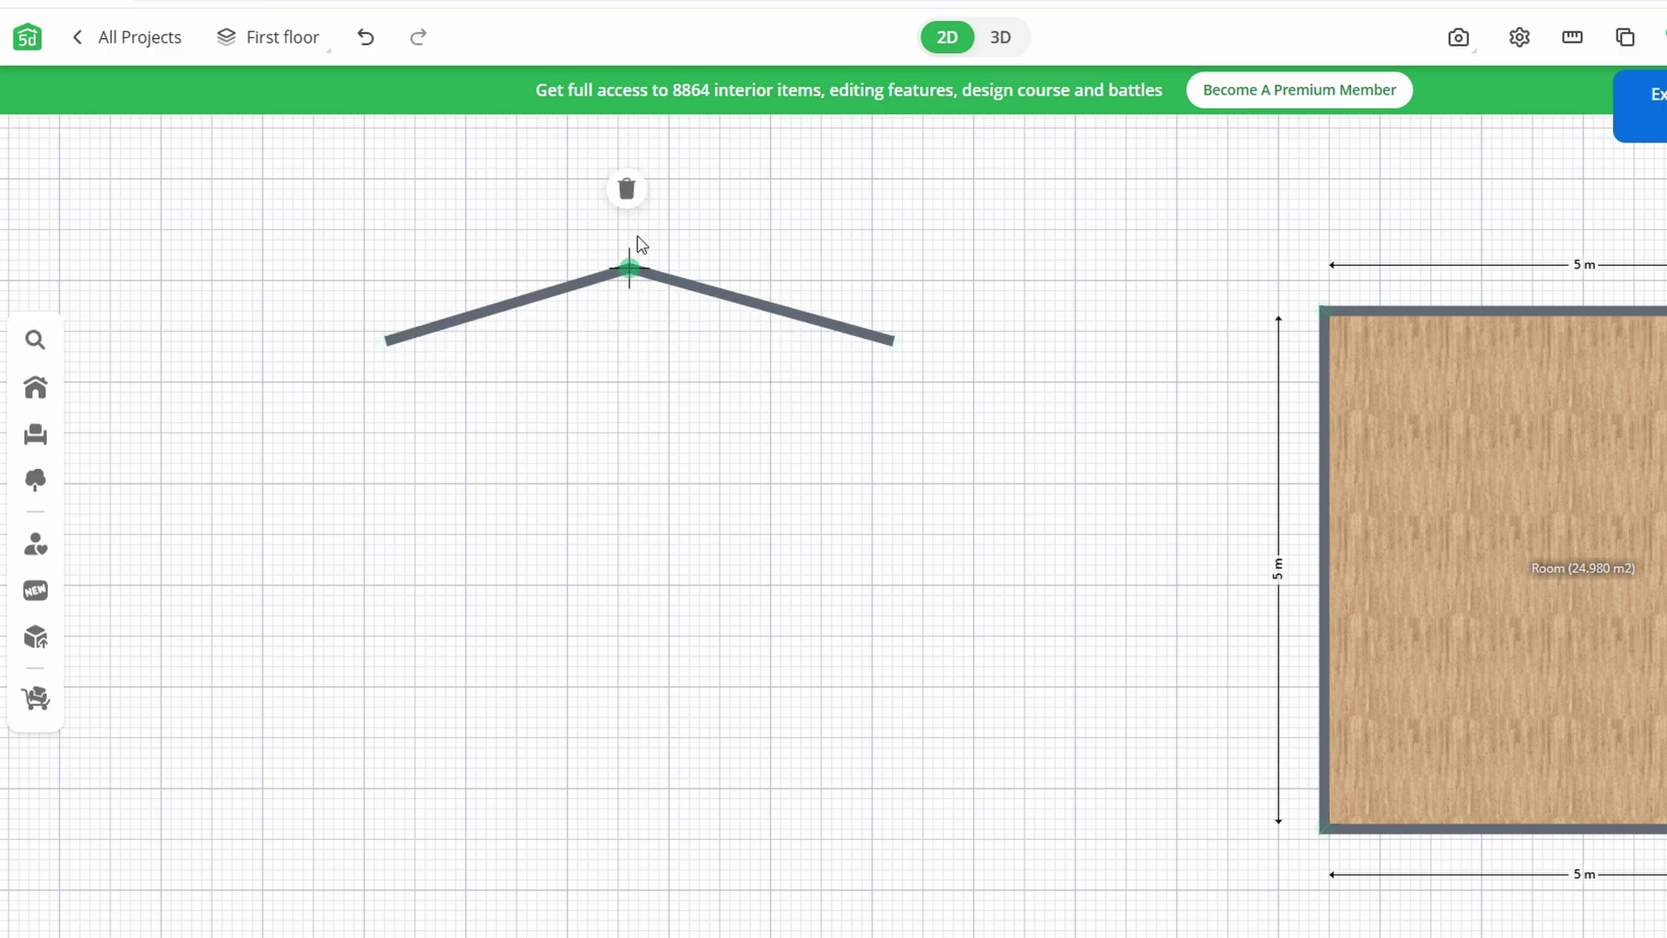
{"action": "left_click", "coordinate": [635, 203]}
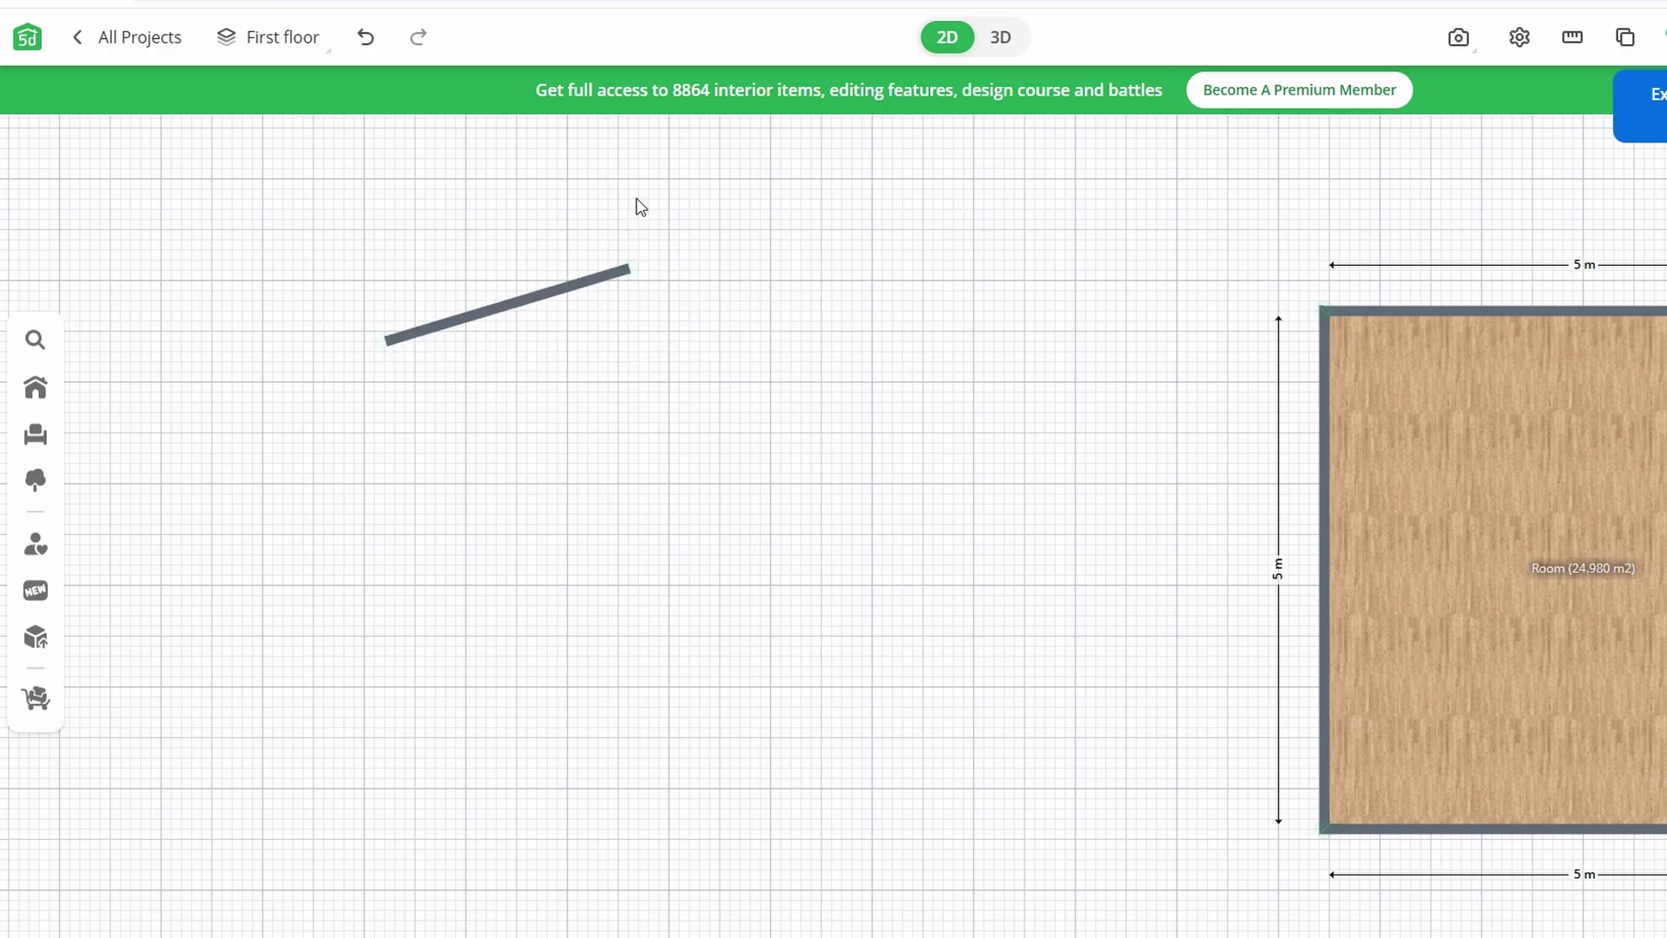
{"action": "left_click", "coordinate": [573, 278]}
{"action": "mouse_move", "coordinate": [629, 270]}
{"action": "left_mouse_down"}
{"action": "mouse_move", "coordinate": [774, 361]}
{"action": "mouse_move", "coordinate": [867, 364]}
{"action": "left_mouse_up"}
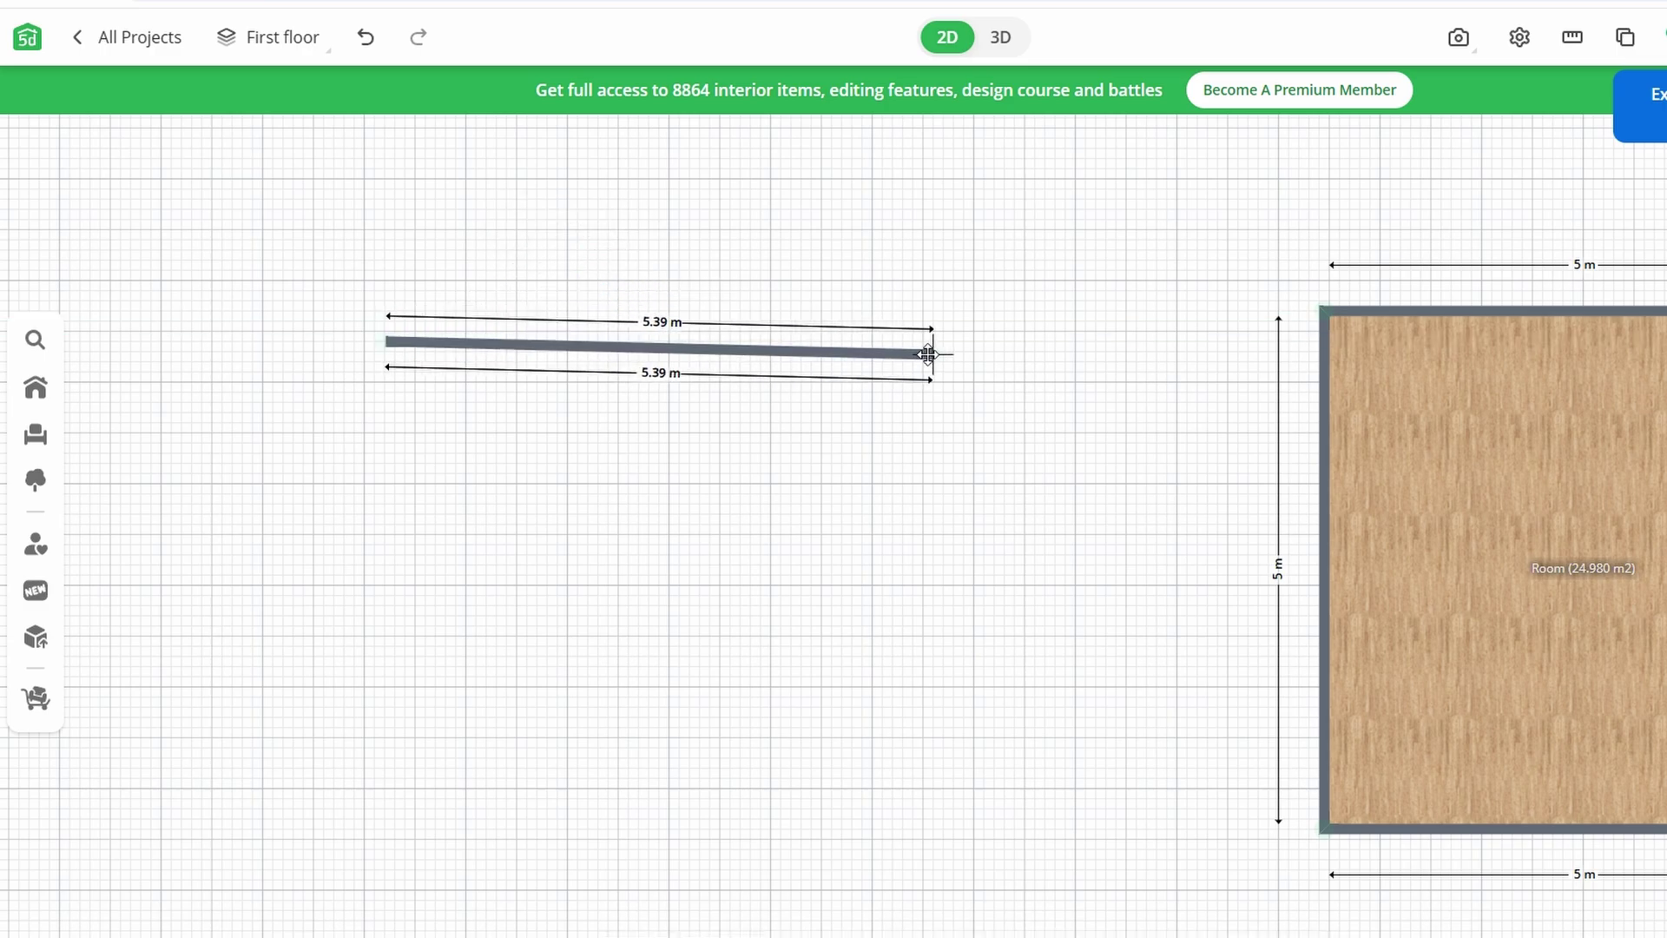
{"action": "left_click_drag", "start_coordinate": [867, 364], "coordinate": [943, 362]}
{"action": "left_click", "coordinate": [658, 445]}
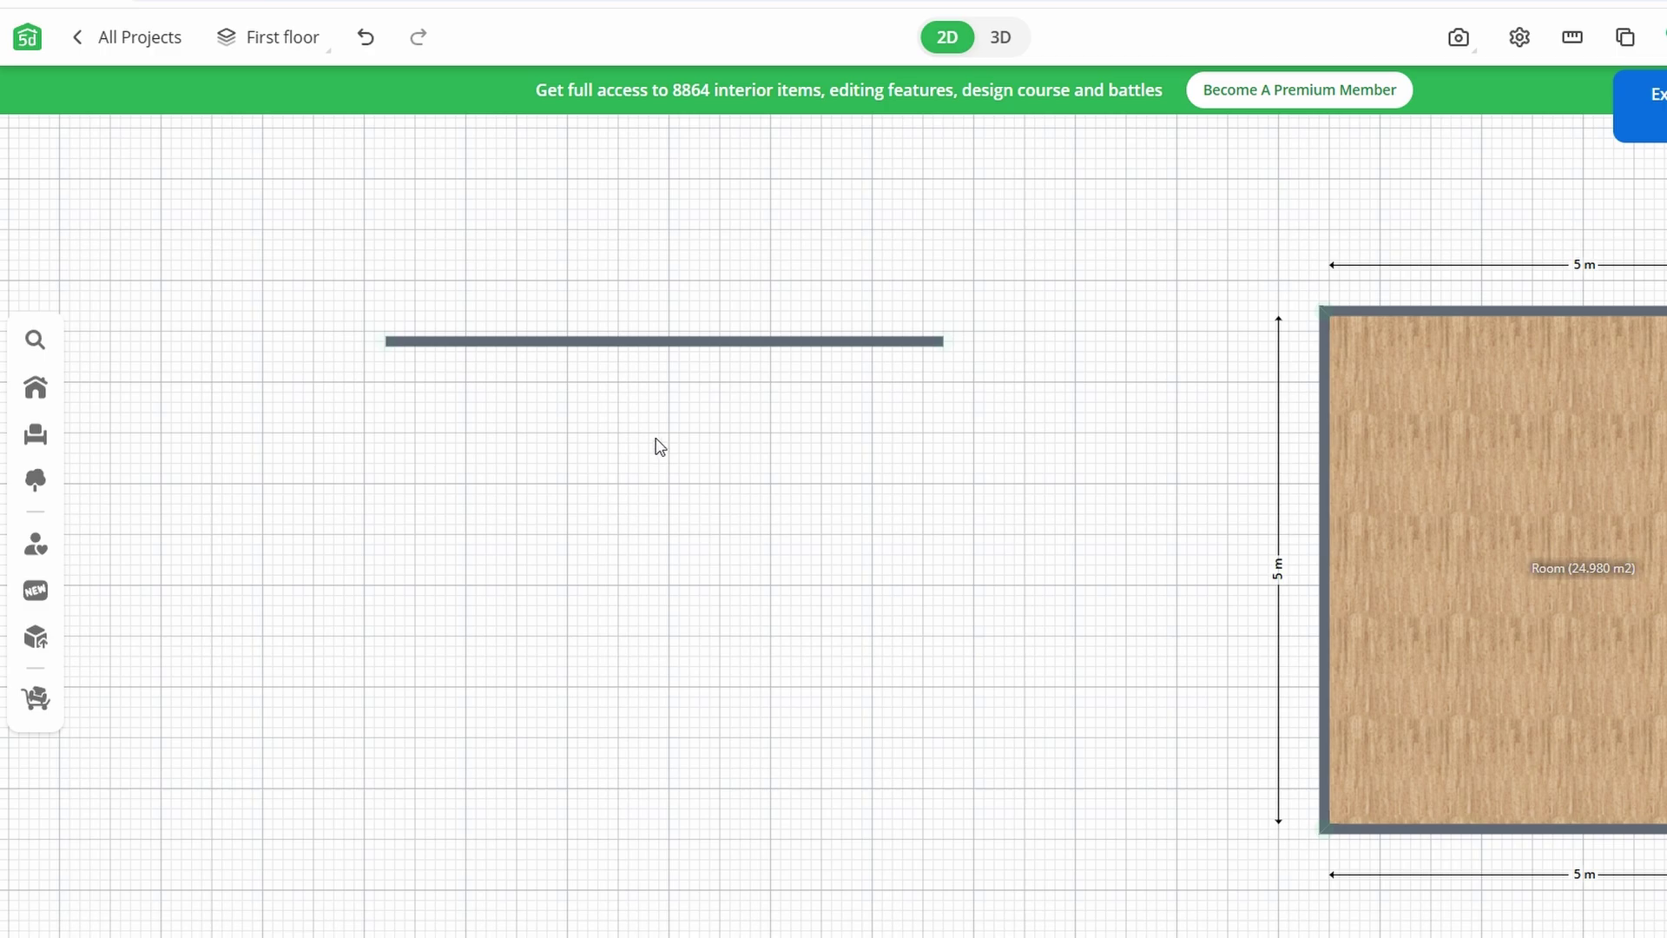
- Draw the L-shaped outer outline from the wall's right end to the top-left corner
{"action": "left_click", "coordinate": [37, 386]}
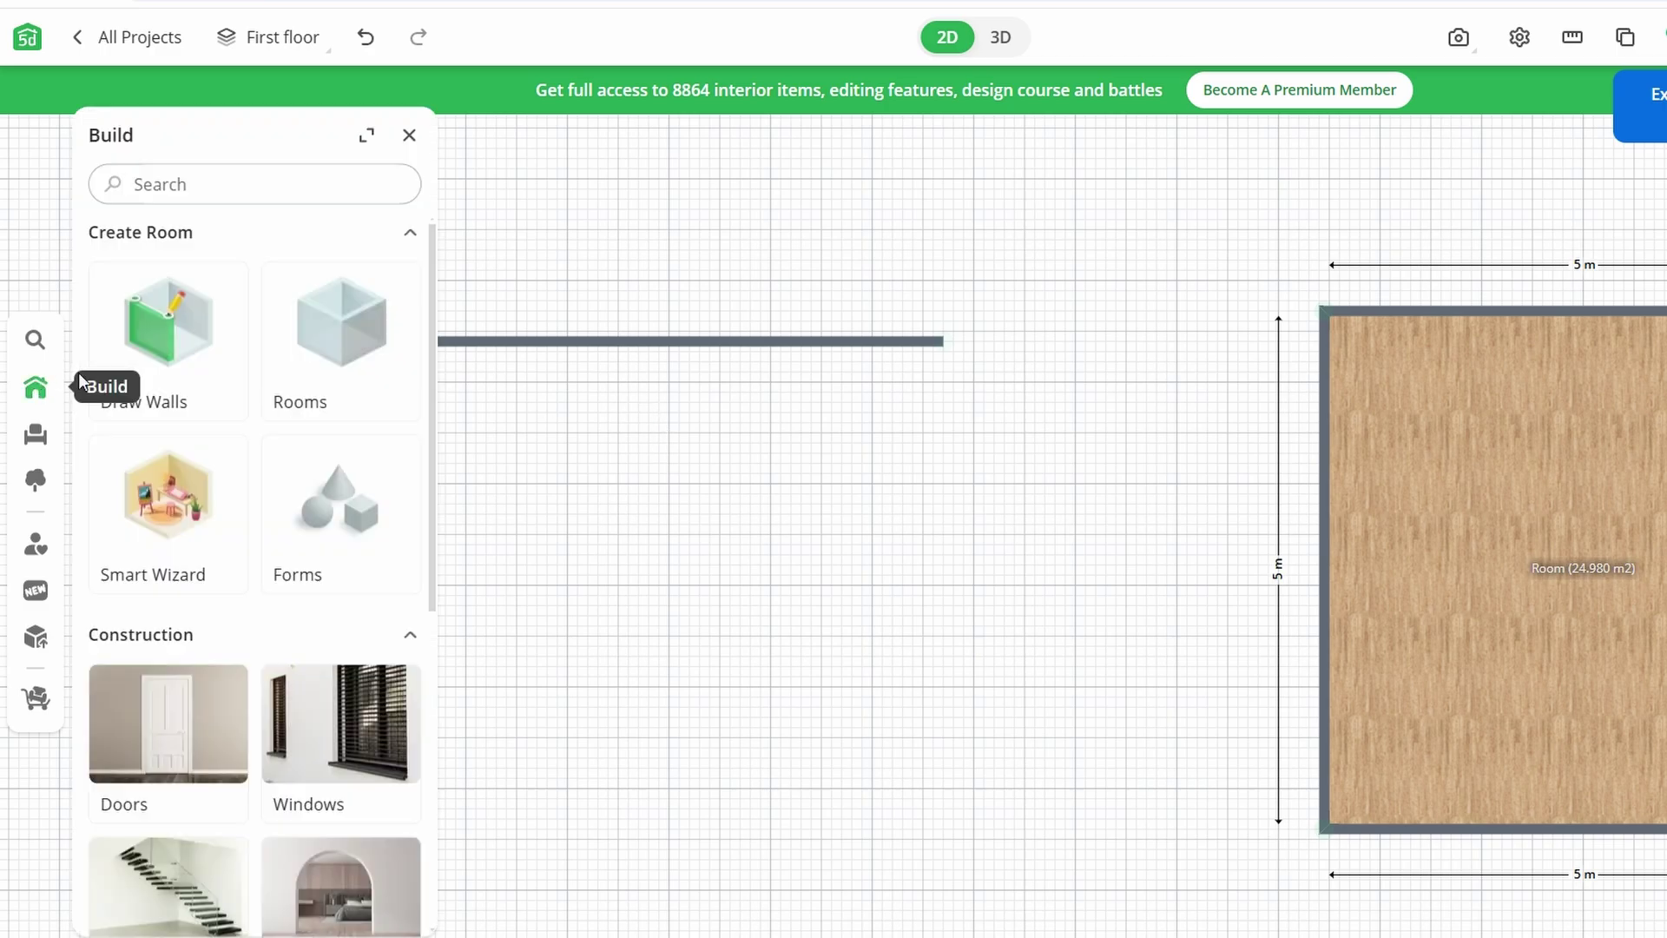
{"action": "left_click", "coordinate": [185, 343]}
{"action": "left_click", "coordinate": [945, 342]}
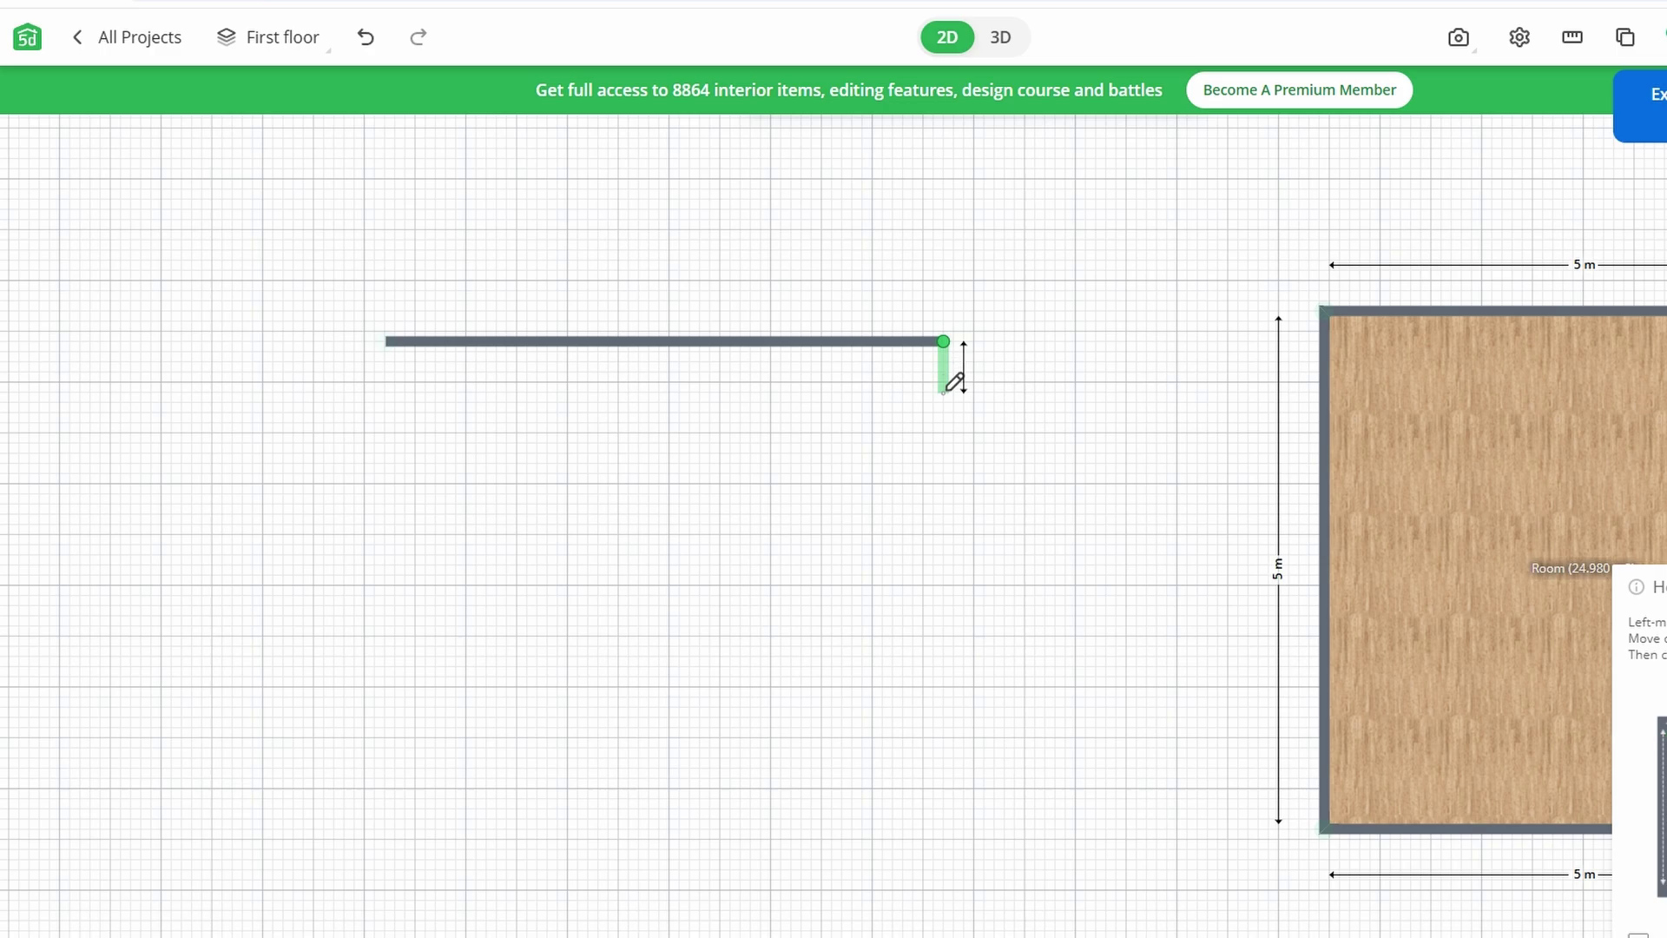
{"action": "left_click", "coordinate": [944, 645]}
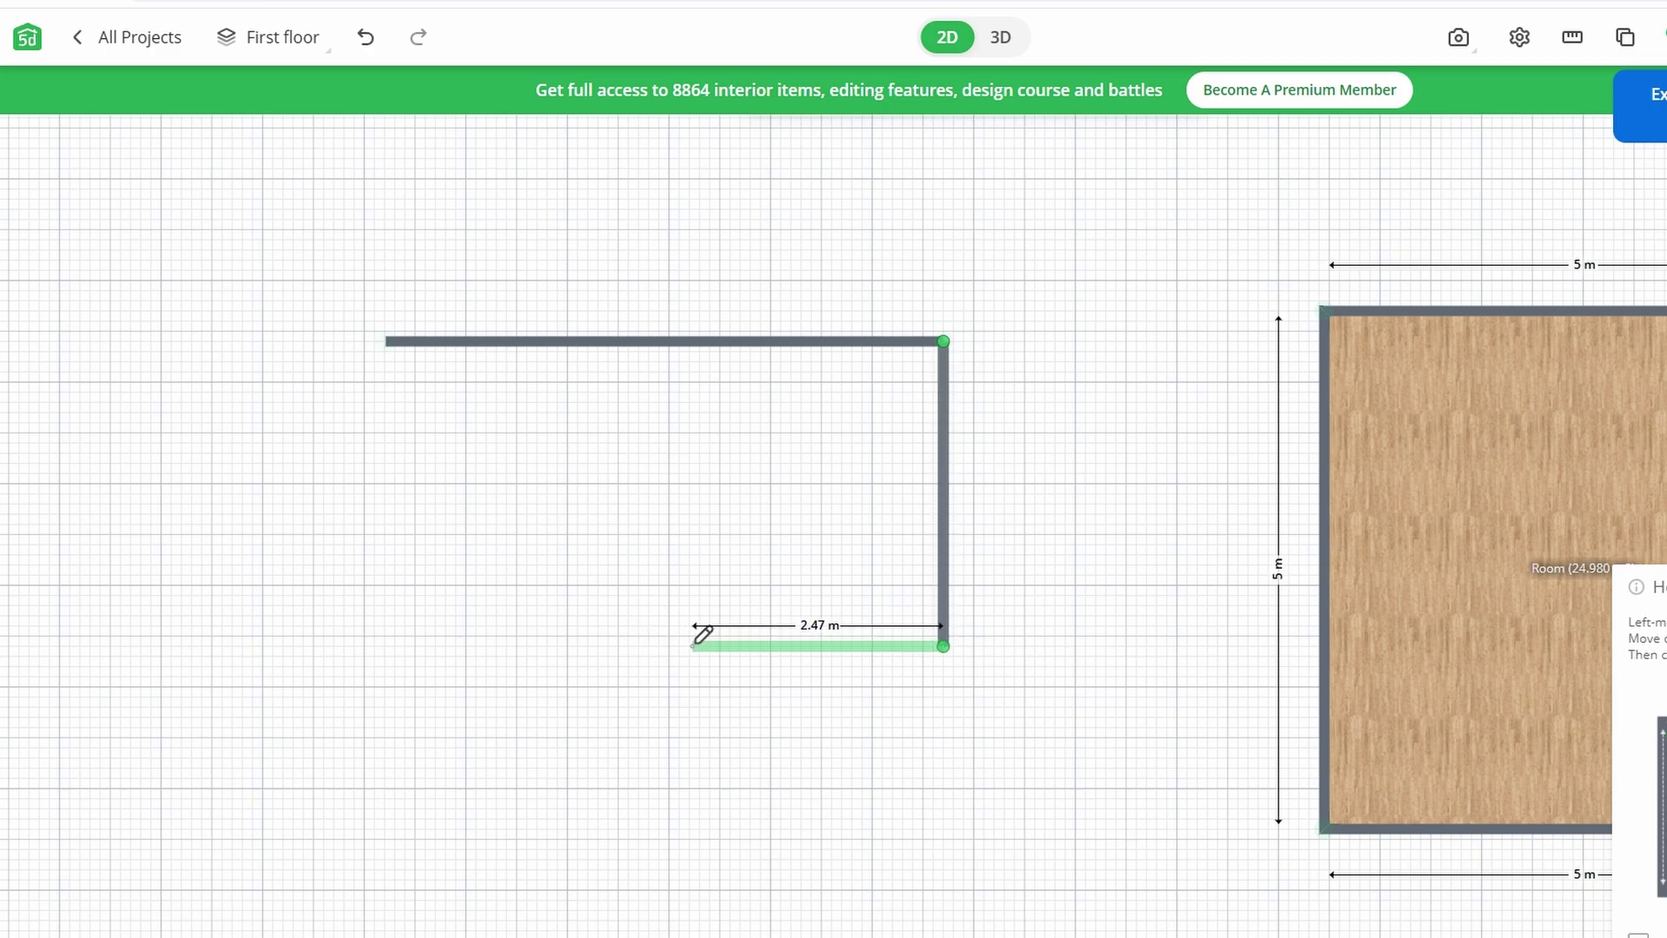
{"action": "left_click", "coordinate": [764, 645]}
{"action": "left_click", "coordinate": [764, 828]}
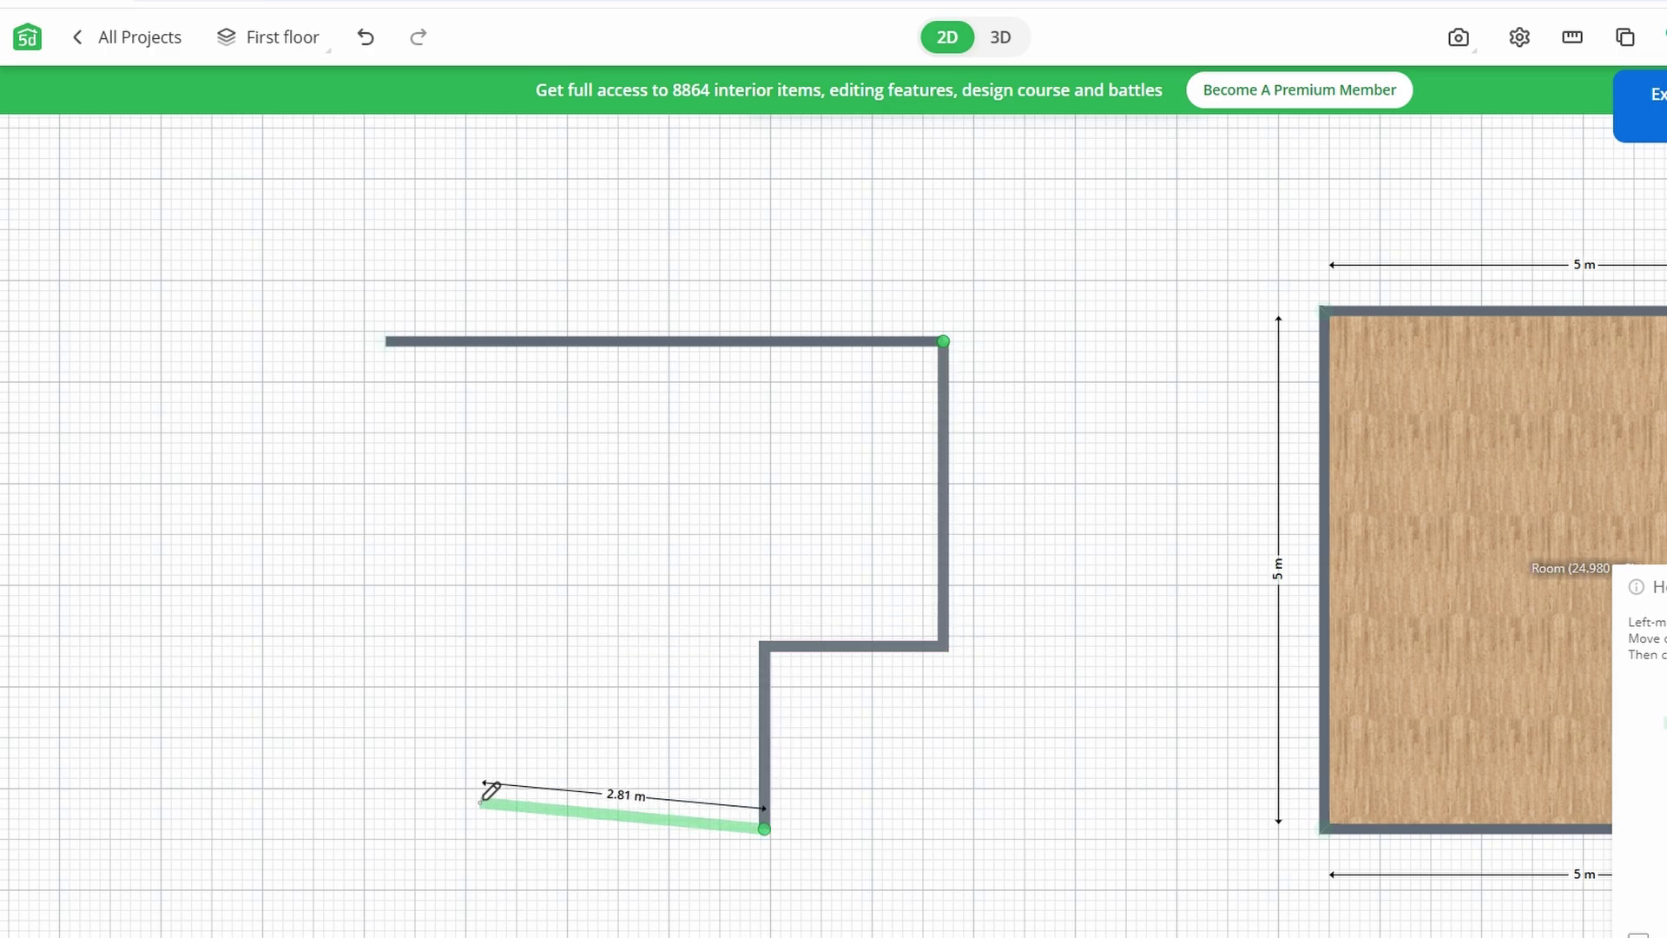
{"action": "left_click", "coordinate": [361, 826]}
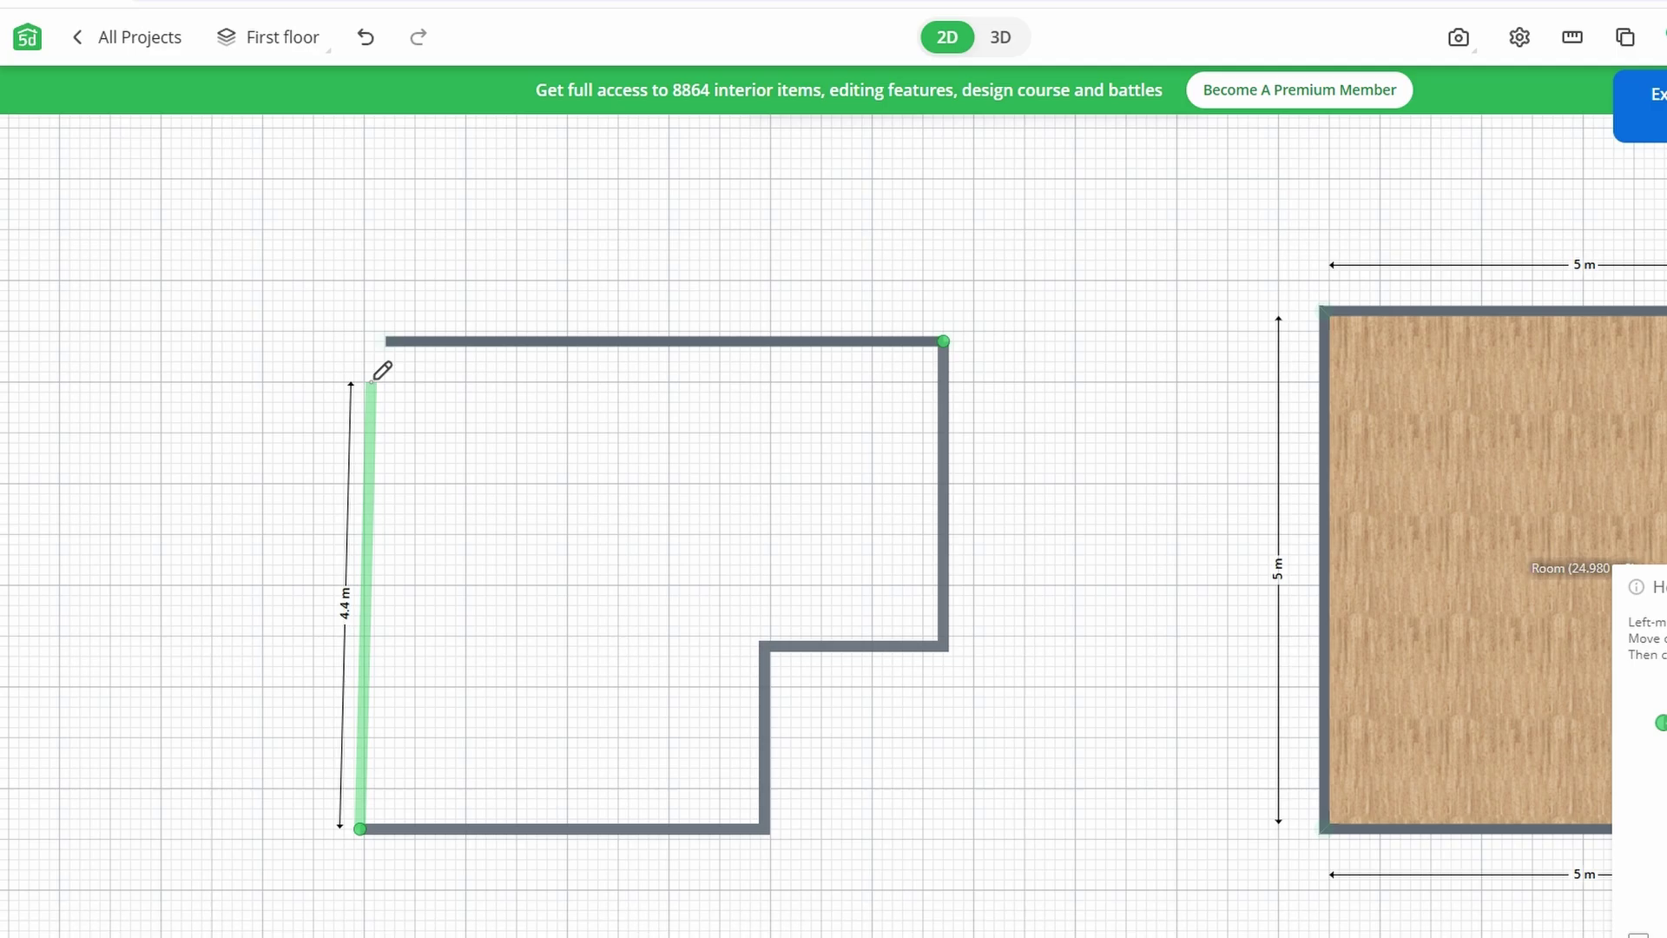
{"action": "left_click", "coordinate": [361, 340]}
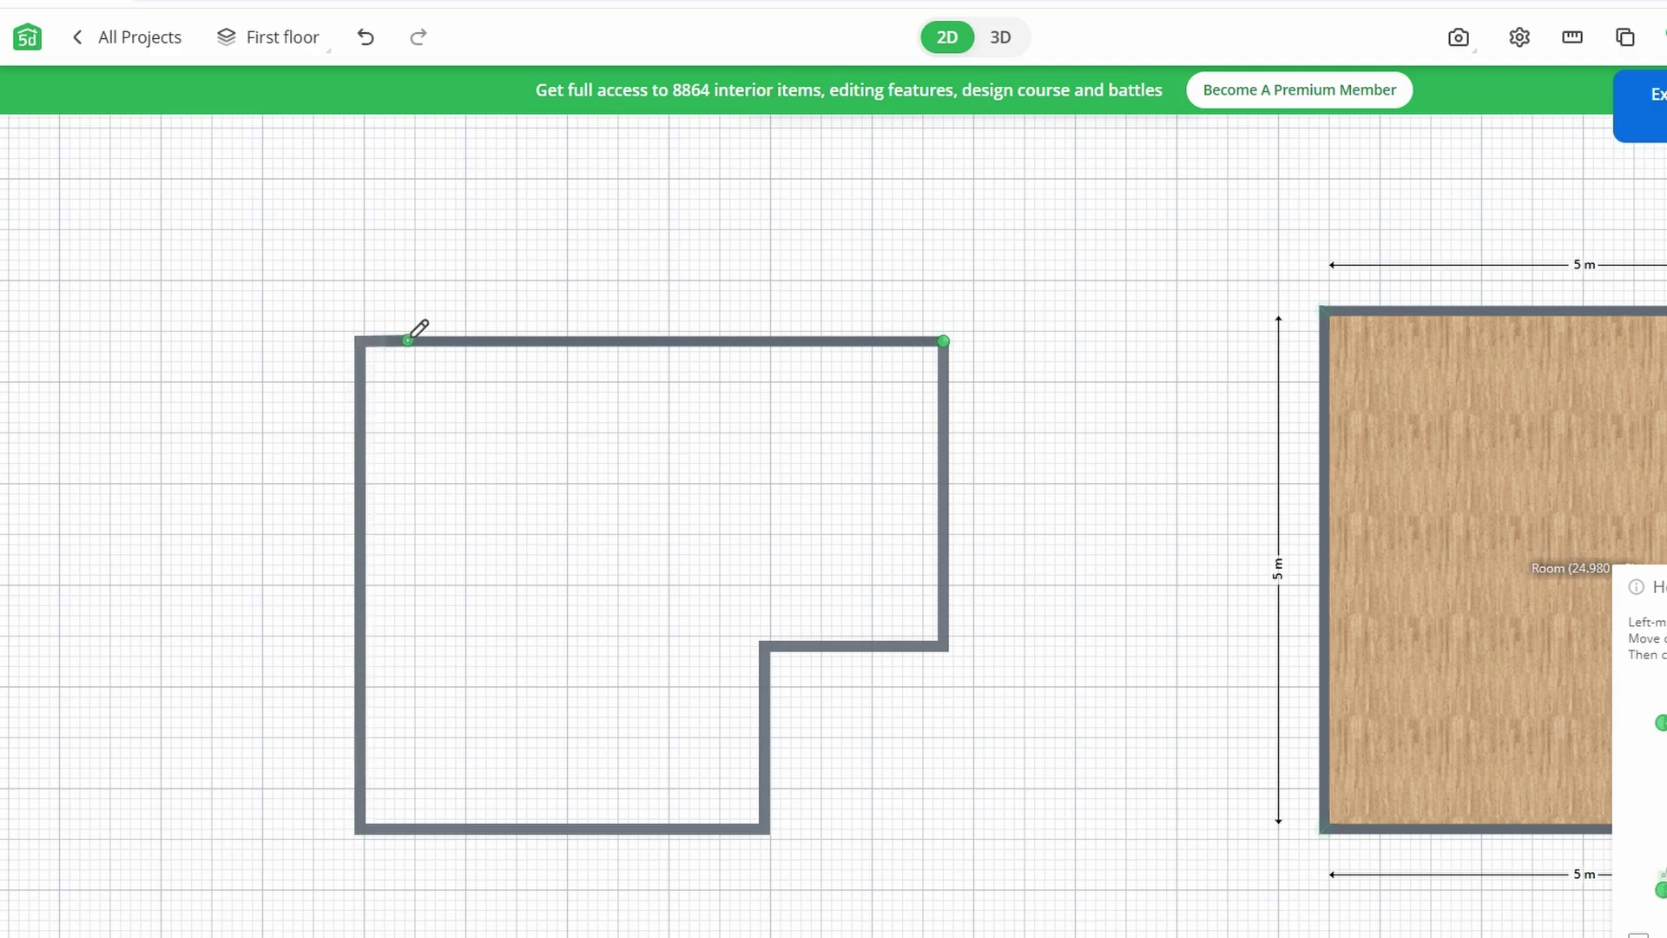
{"action": "scroll", "coordinate": [1042, 473], "scroll_direction": "down", "scroll_amount": 2}
{"action": "scroll", "coordinate": [690, 509], "scroll_direction": "up", "scroll_amount": 2}
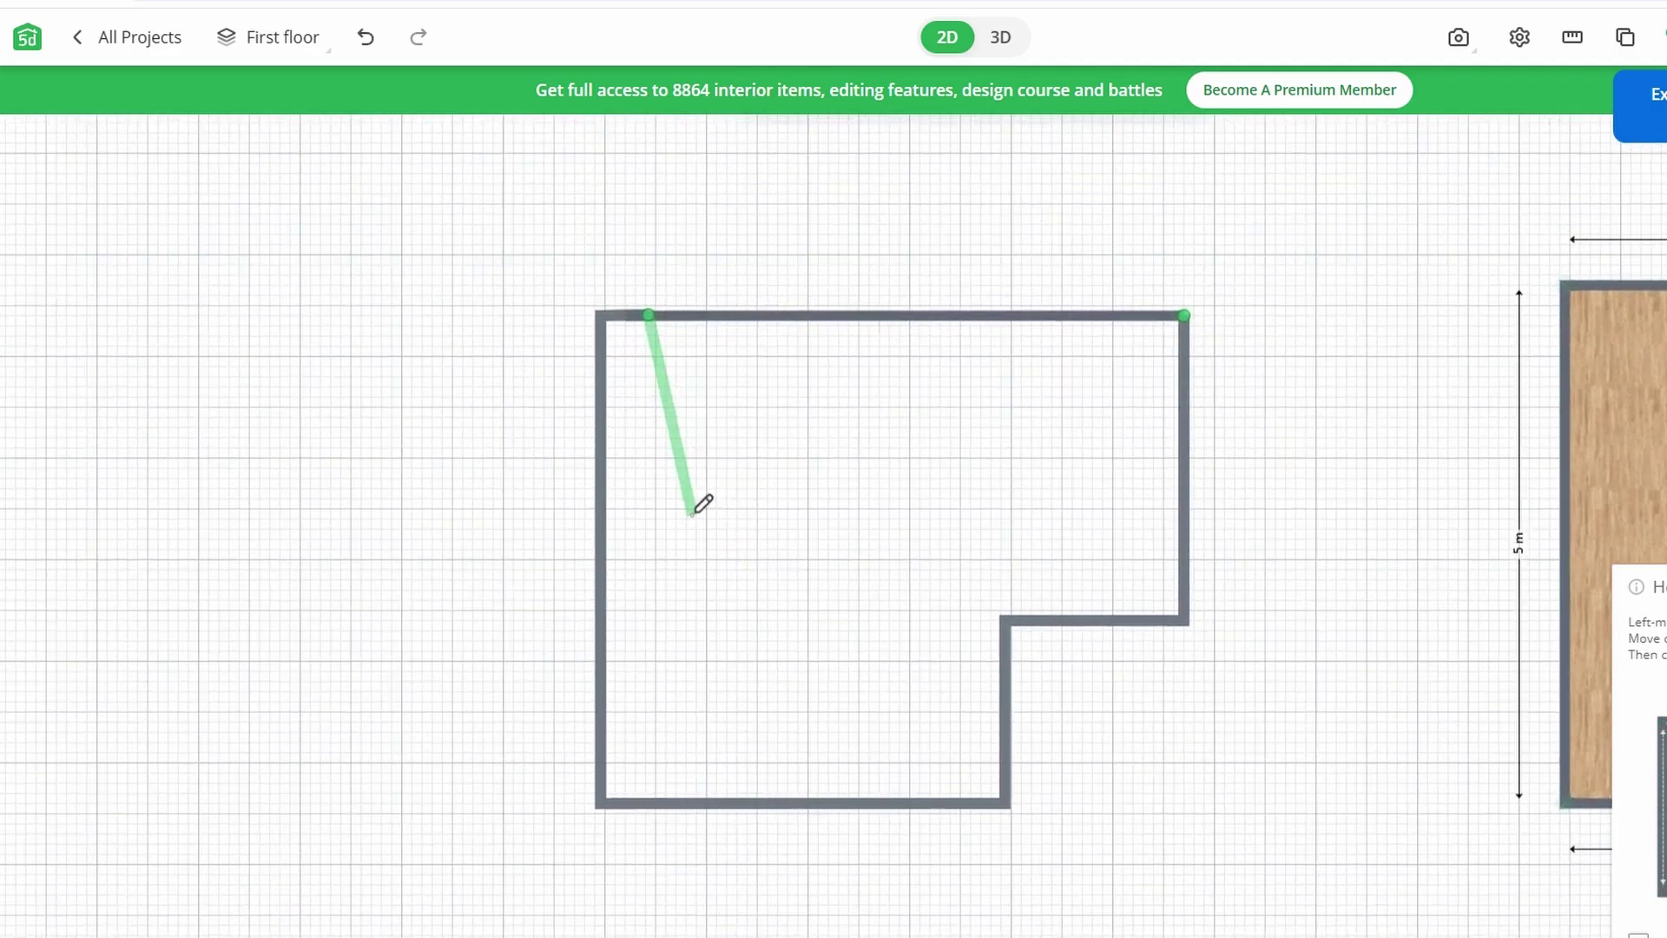
{"action": "scroll", "coordinate": [701, 506], "scroll_direction": "up", "scroll_amount": 1}
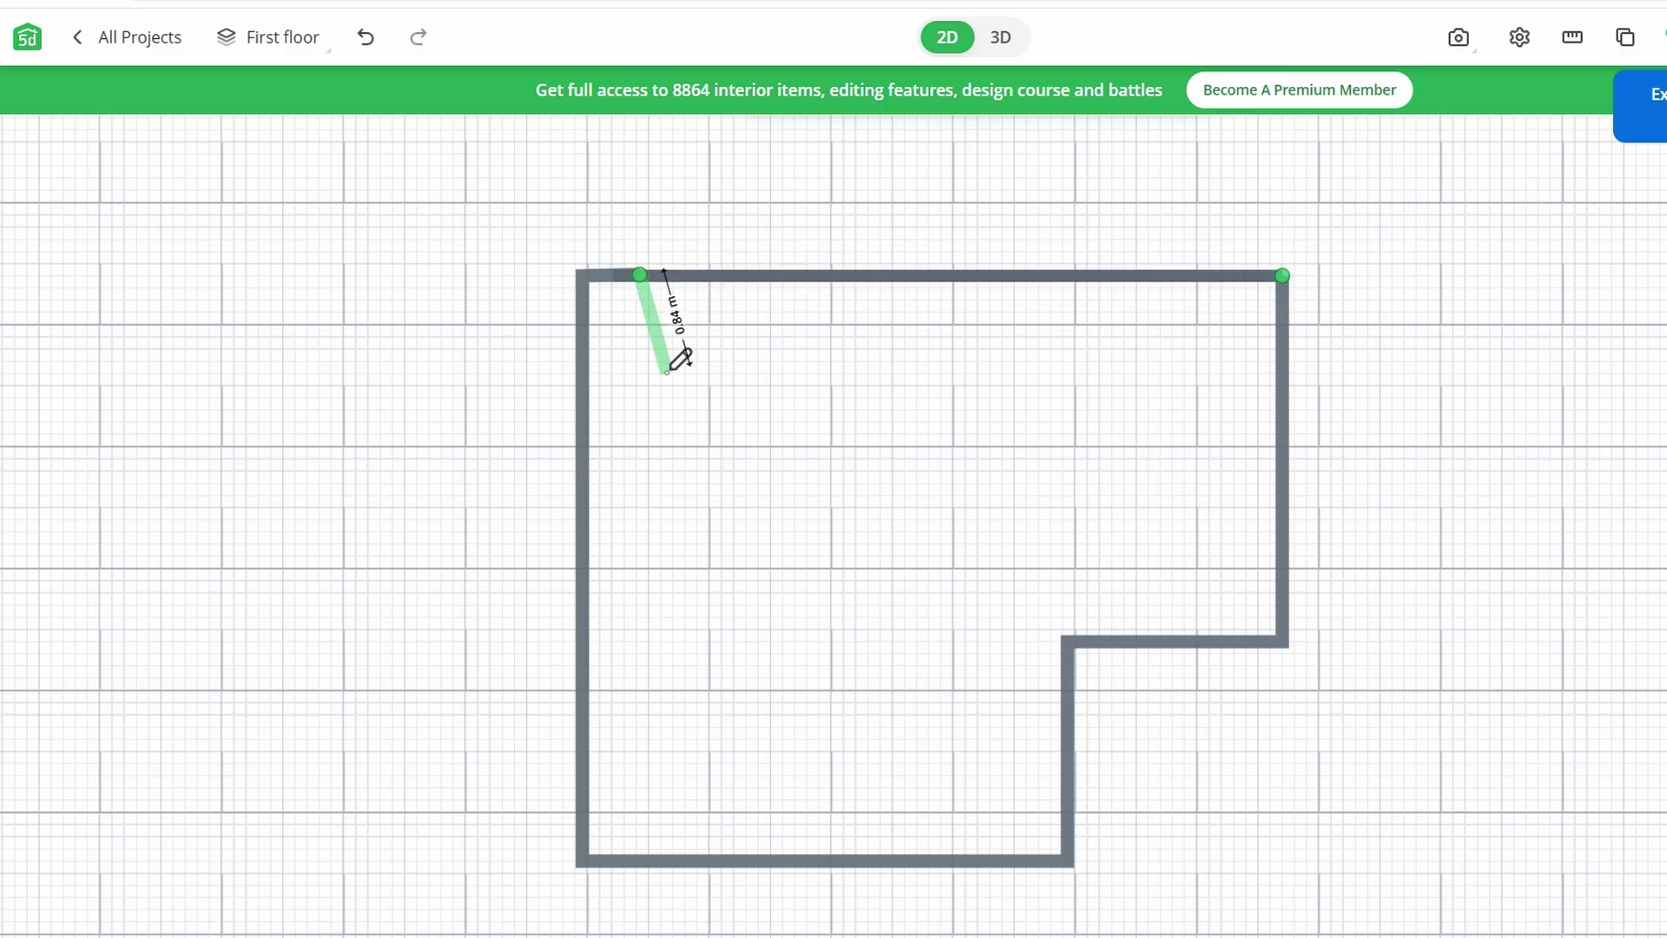
- Add interior walls from the notch corner to the left wall, and up to the top wall
{"action": "key", "text": "Escape"}
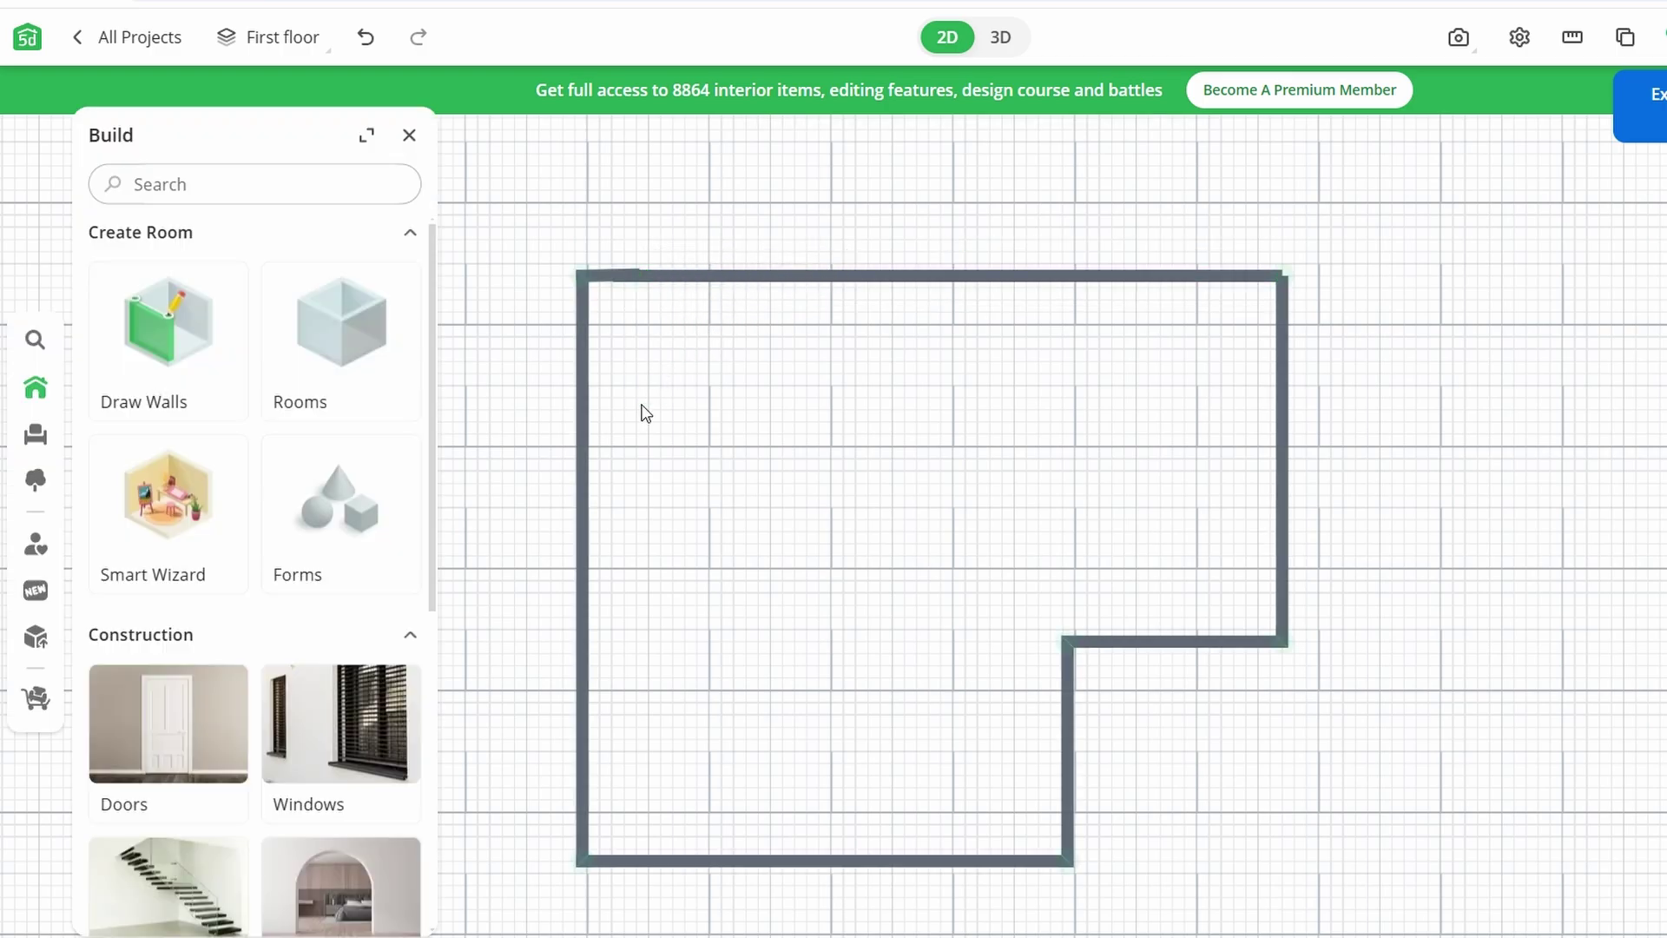
{"action": "left_click", "coordinate": [195, 347]}
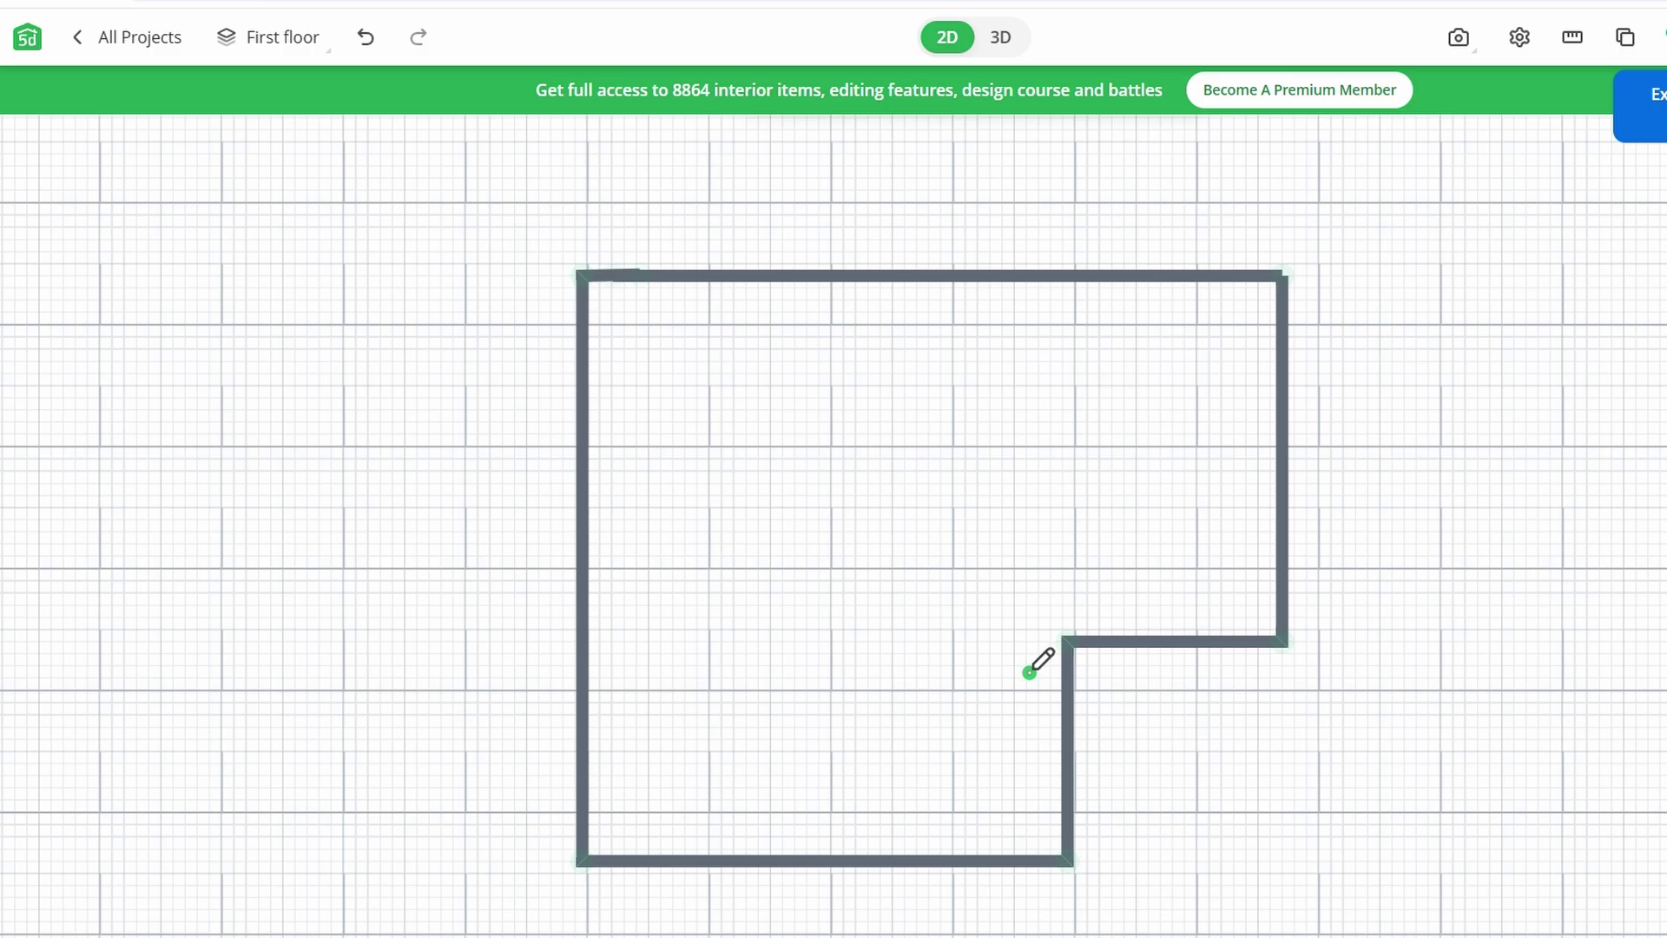
{"action": "left_click", "coordinate": [1067, 641]}
{"action": "left_click", "coordinate": [1015, 640]}
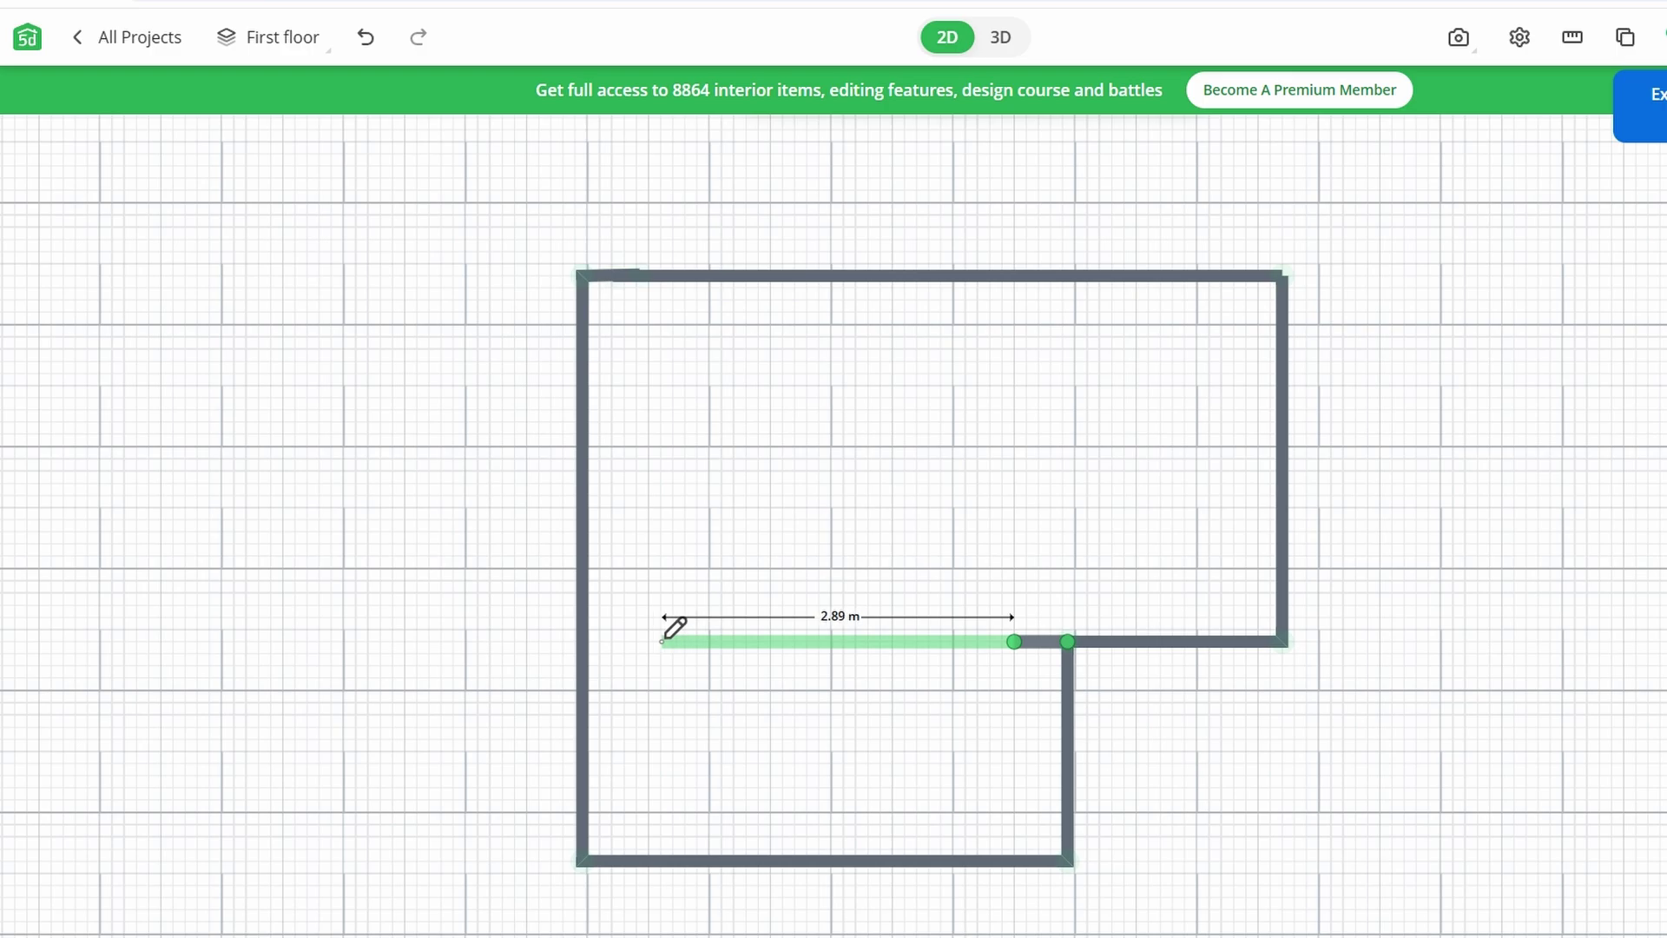
{"action": "left_click", "coordinate": [583, 642]}
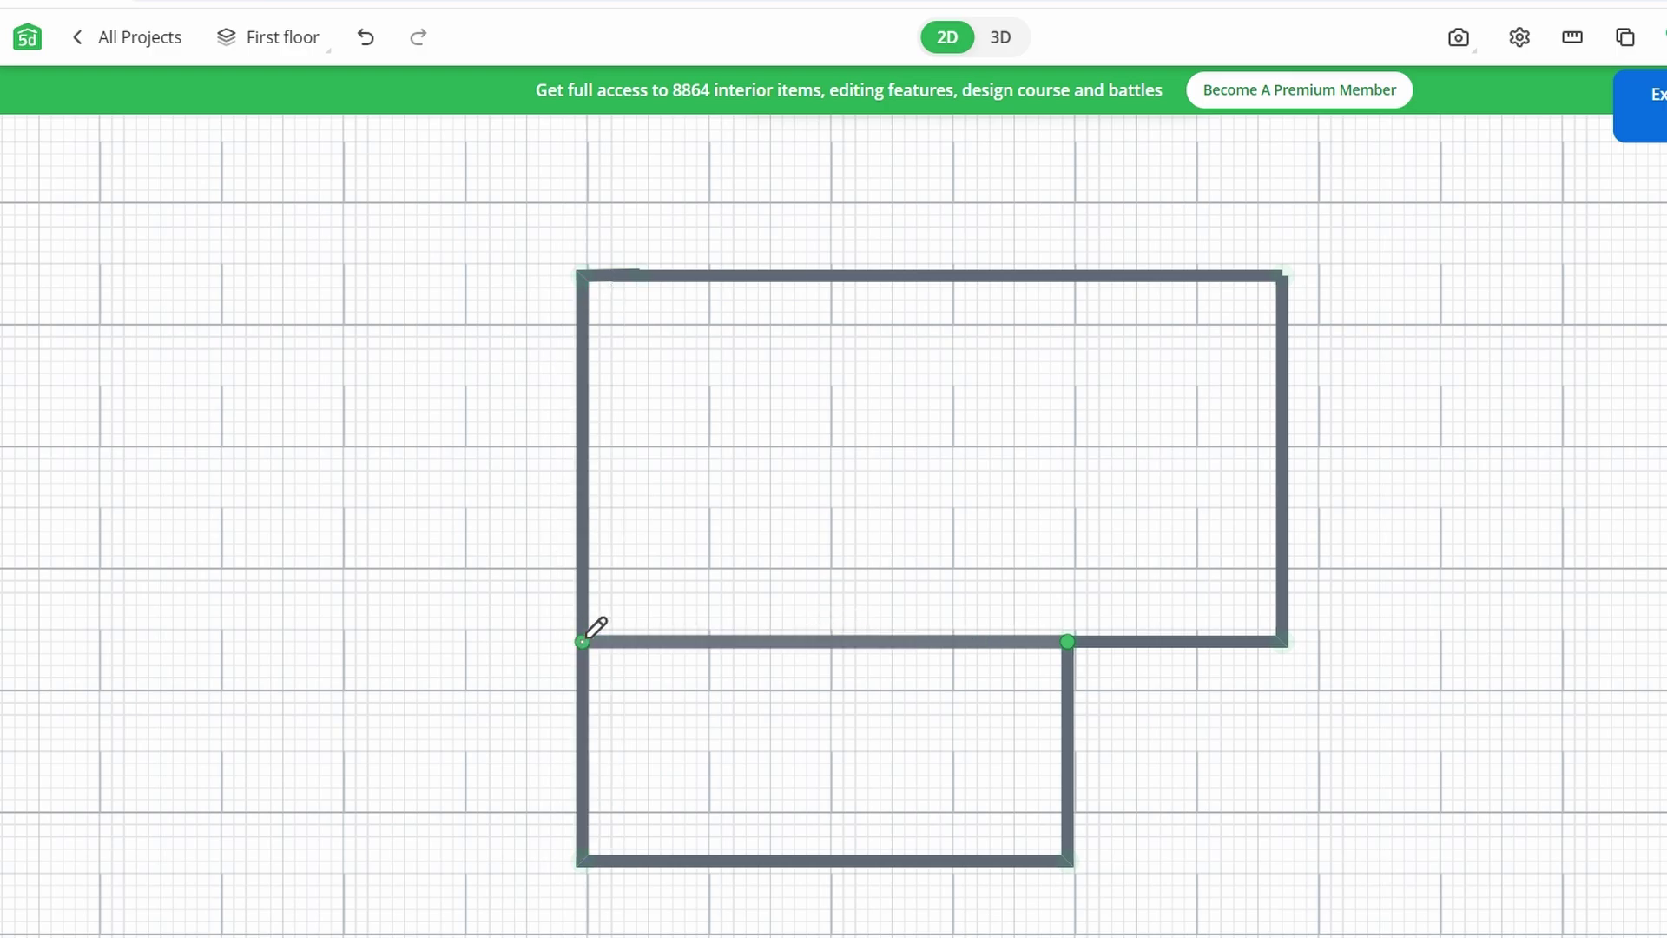
{"action": "left_click", "coordinate": [801, 639]}
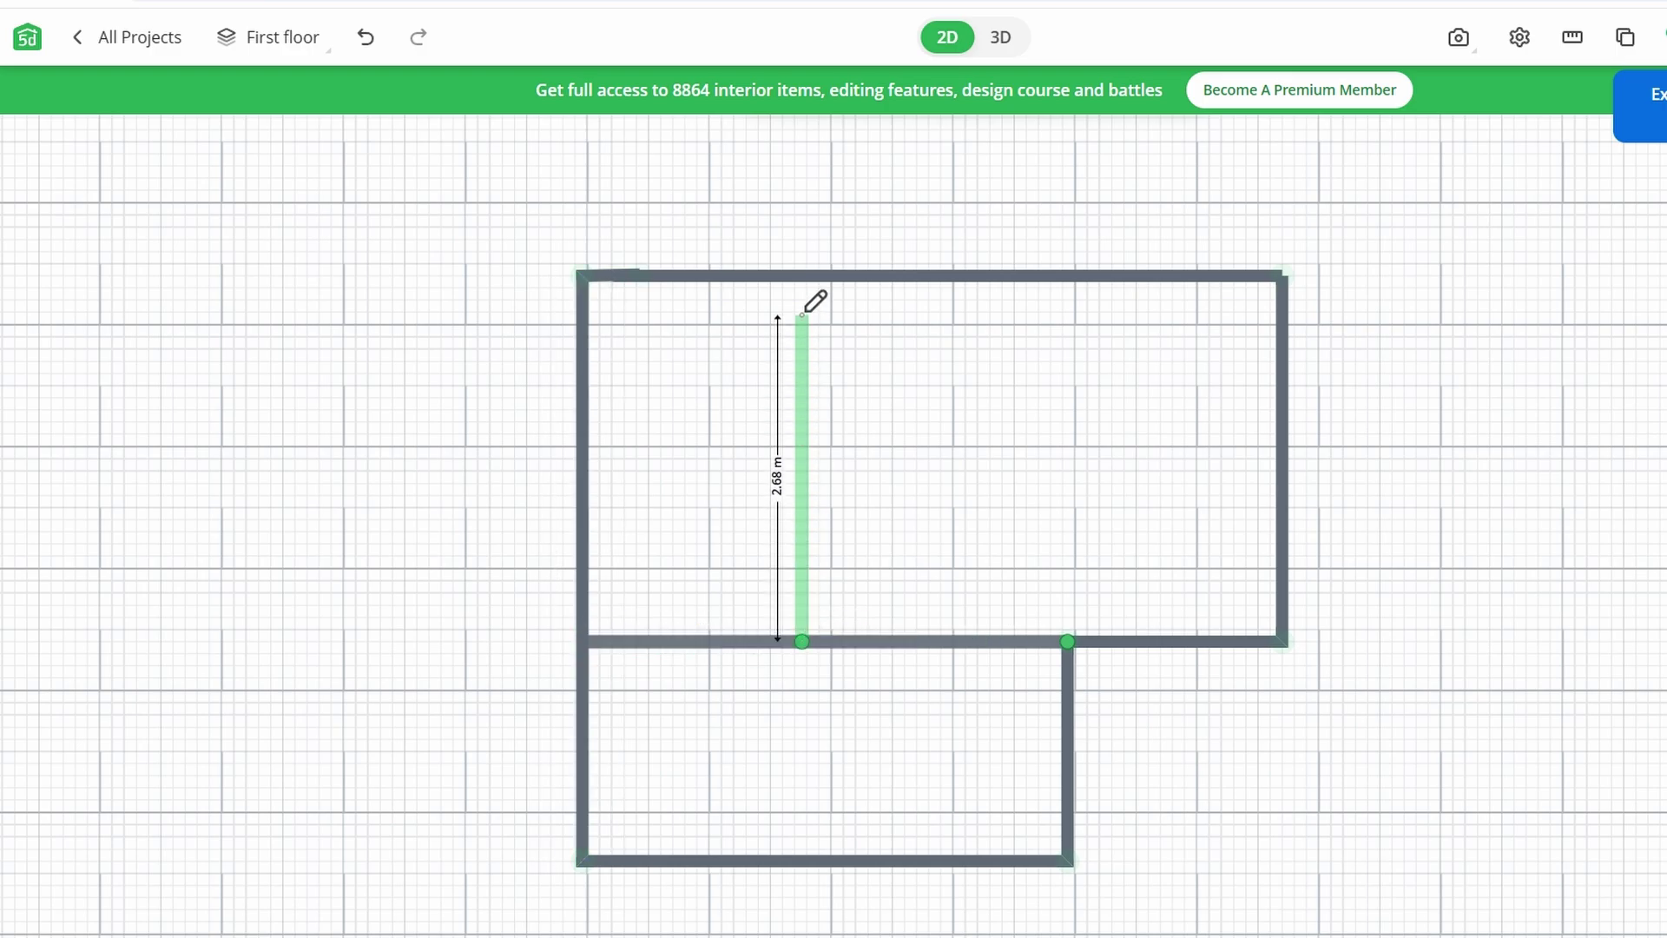
{"action": "left_click", "coordinate": [802, 274]}
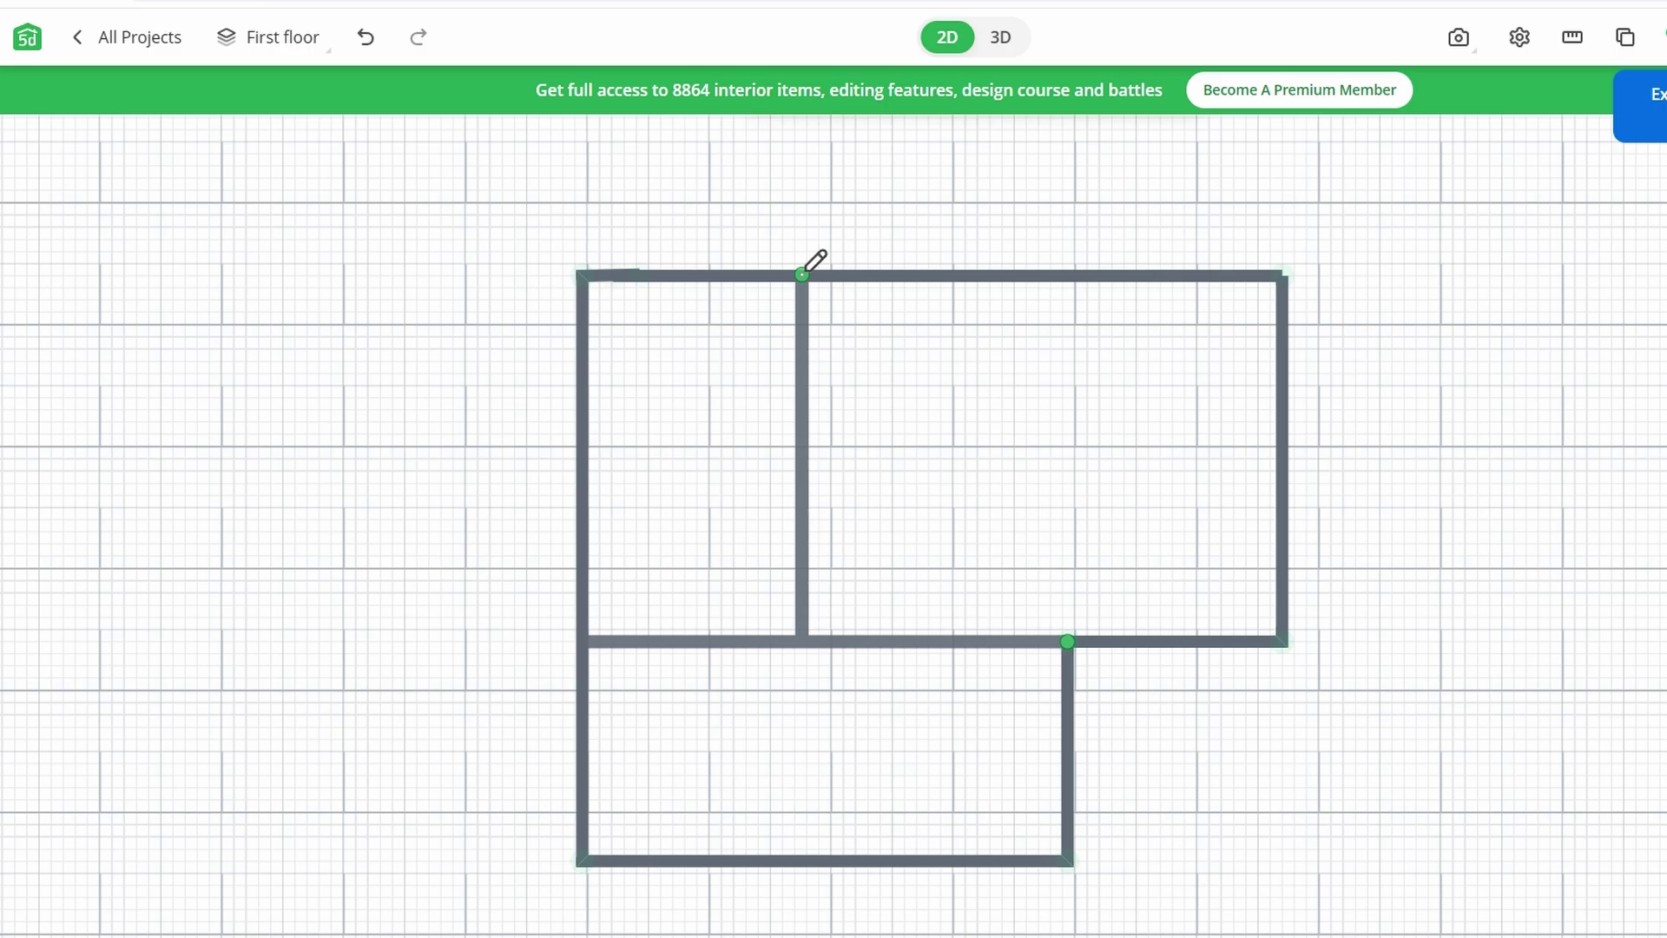
{"action": "key", "text": "Escape"}
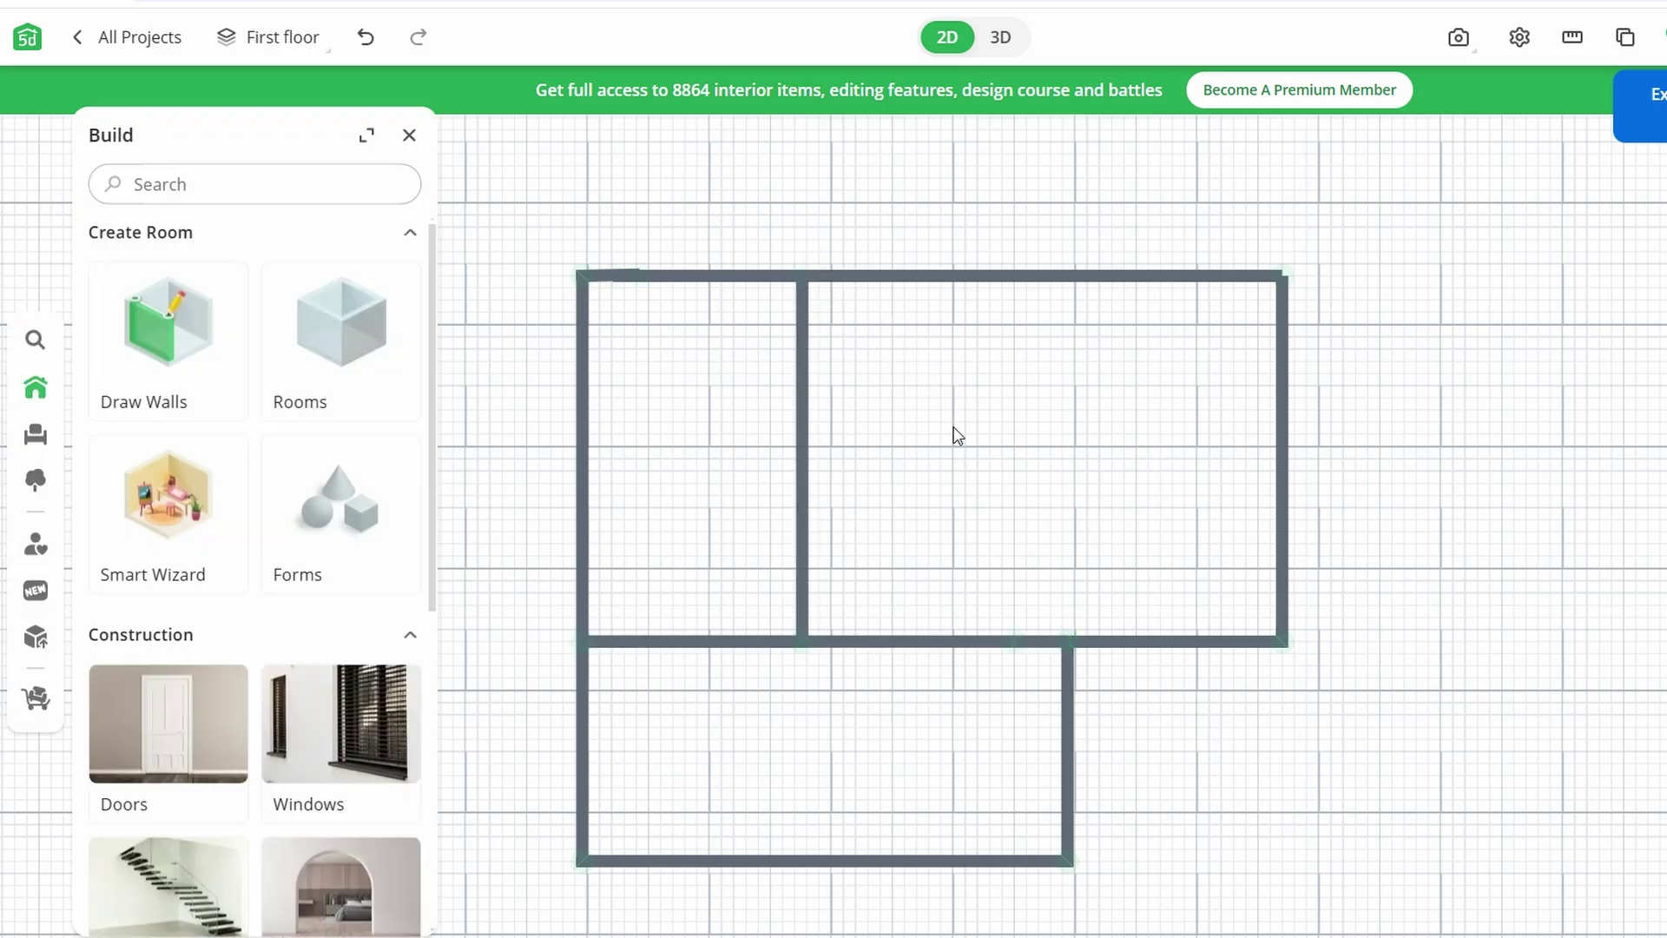
{"action": "scroll", "coordinate": [261, 547], "scroll_direction": "down", "scroll_amount": 1}
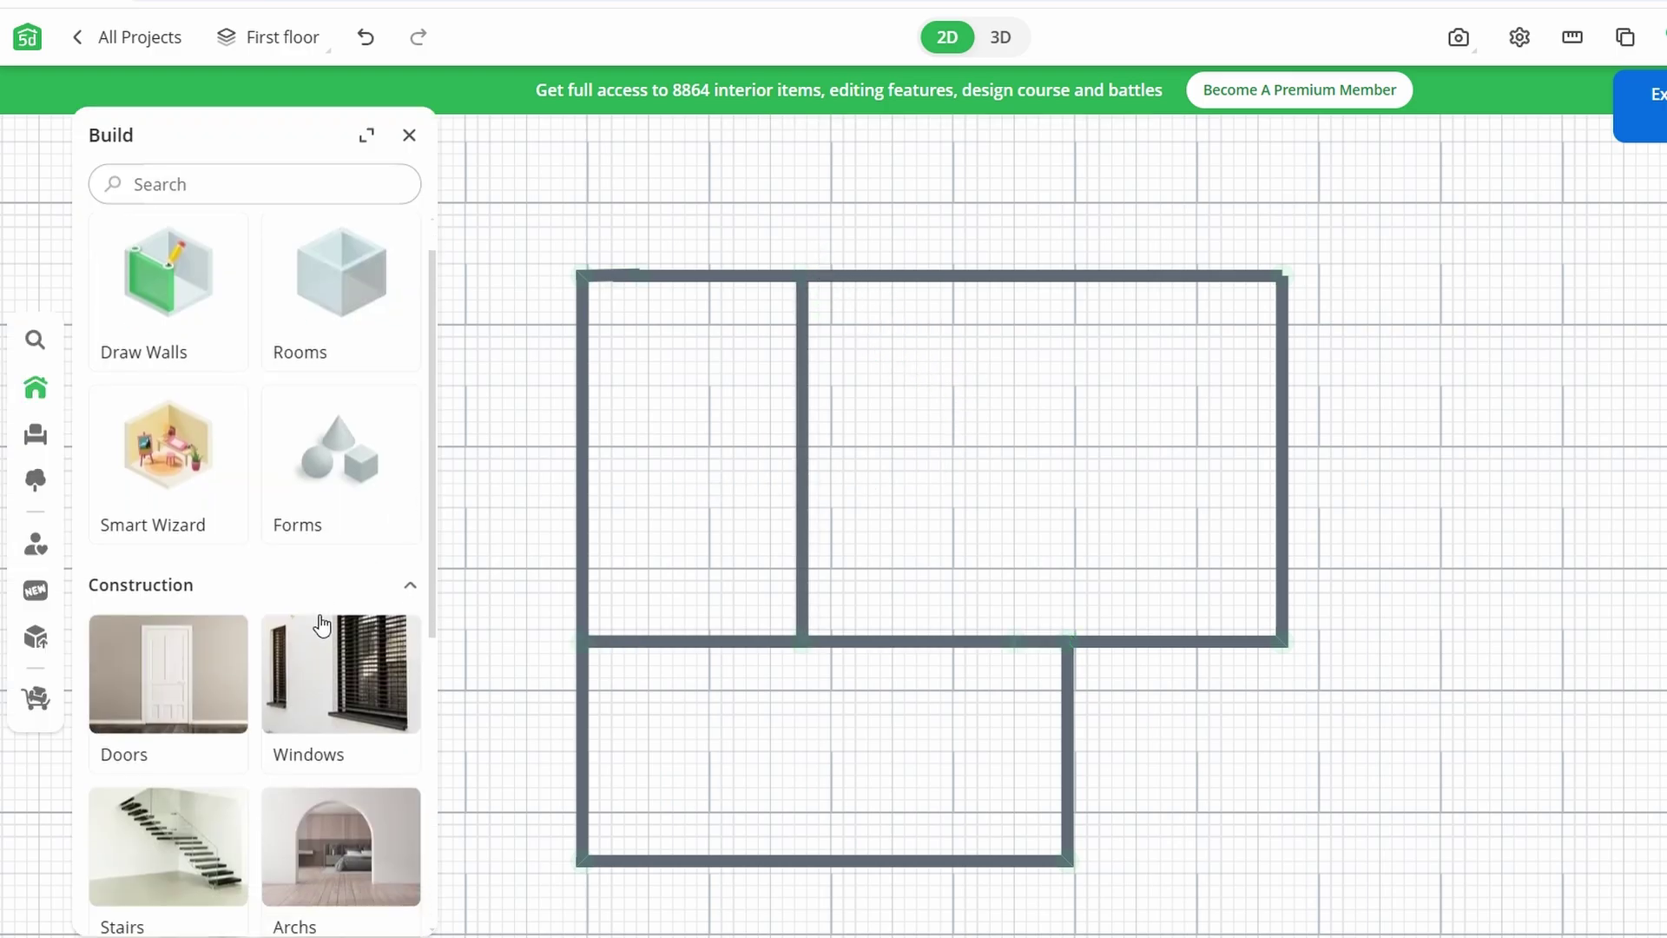
{"action": "scroll", "coordinate": [172, 539], "scroll_direction": "down", "scroll_amount": 2}
- Place a light wooden single room door in the middle interior wall
{"action": "left_click", "coordinate": [171, 540]}
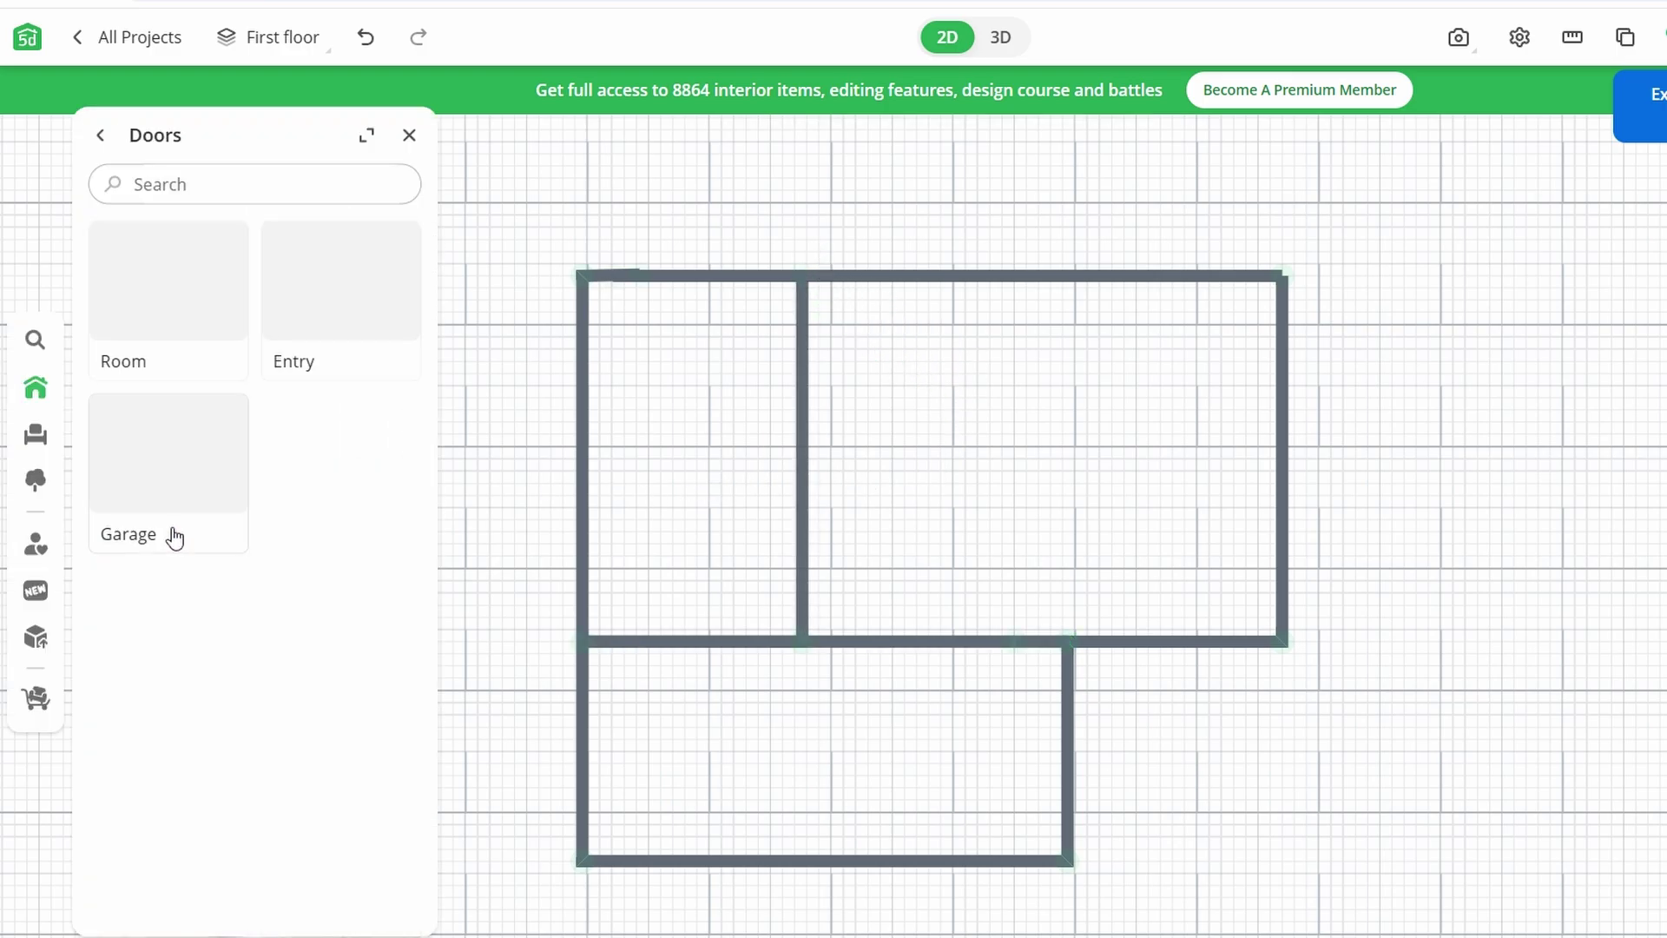
{"action": "left_click", "coordinate": [182, 321]}
{"action": "left_click", "coordinate": [184, 323]}
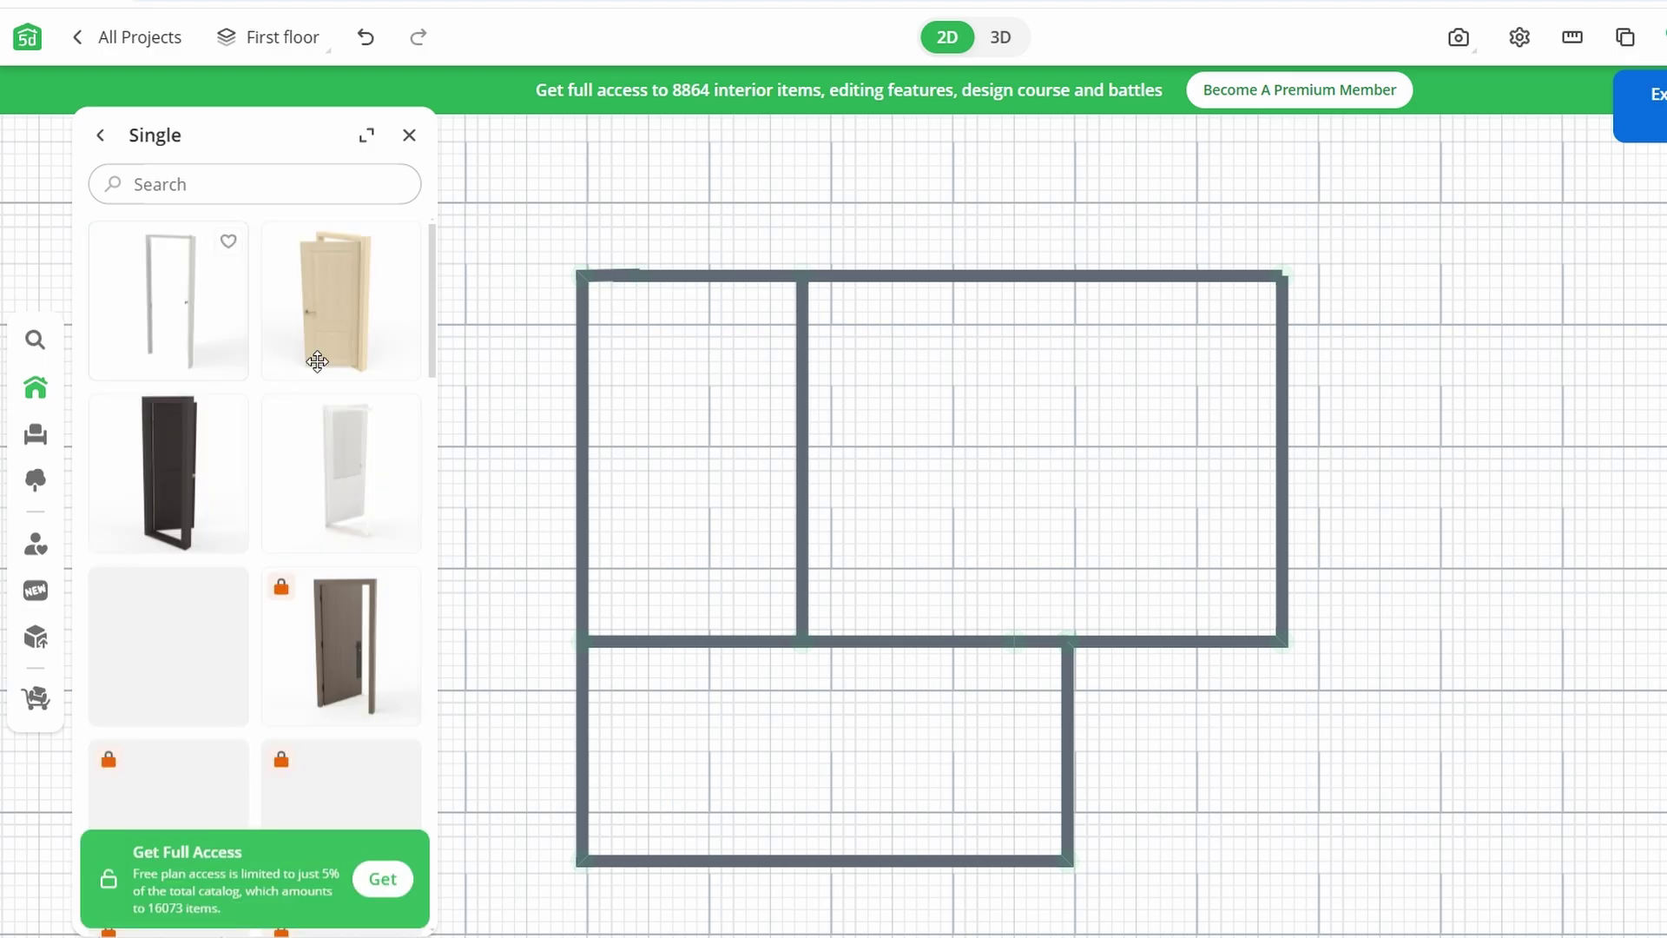
{"action": "left_click", "coordinate": [166, 323]}
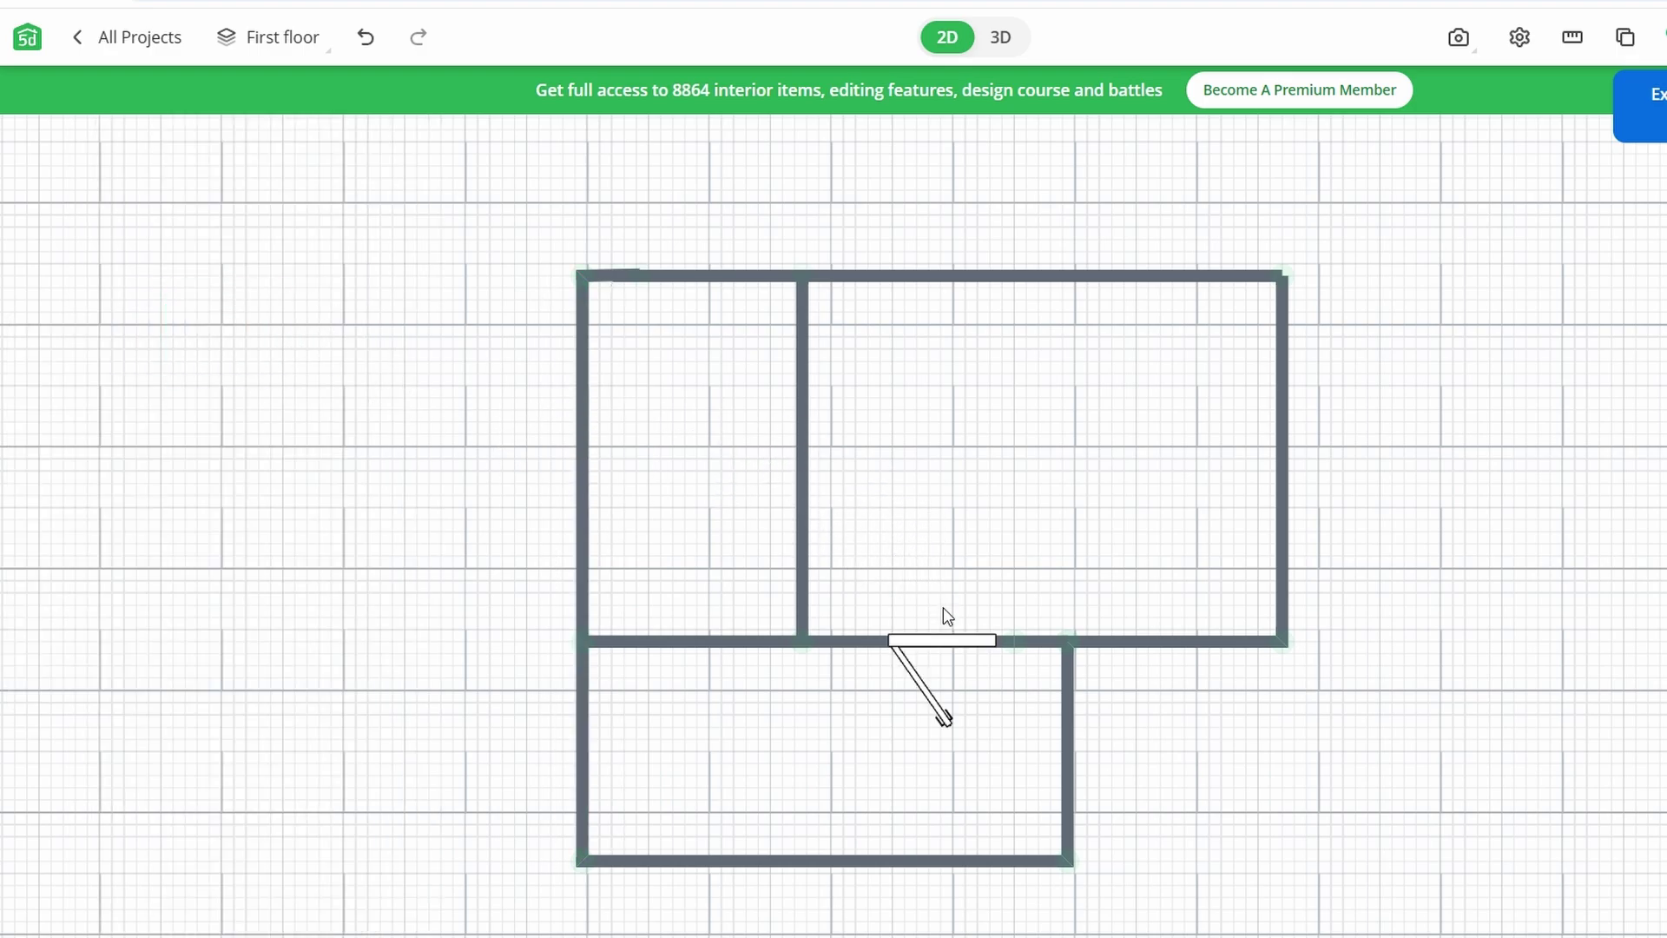
{"action": "left_click", "coordinate": [990, 653]}
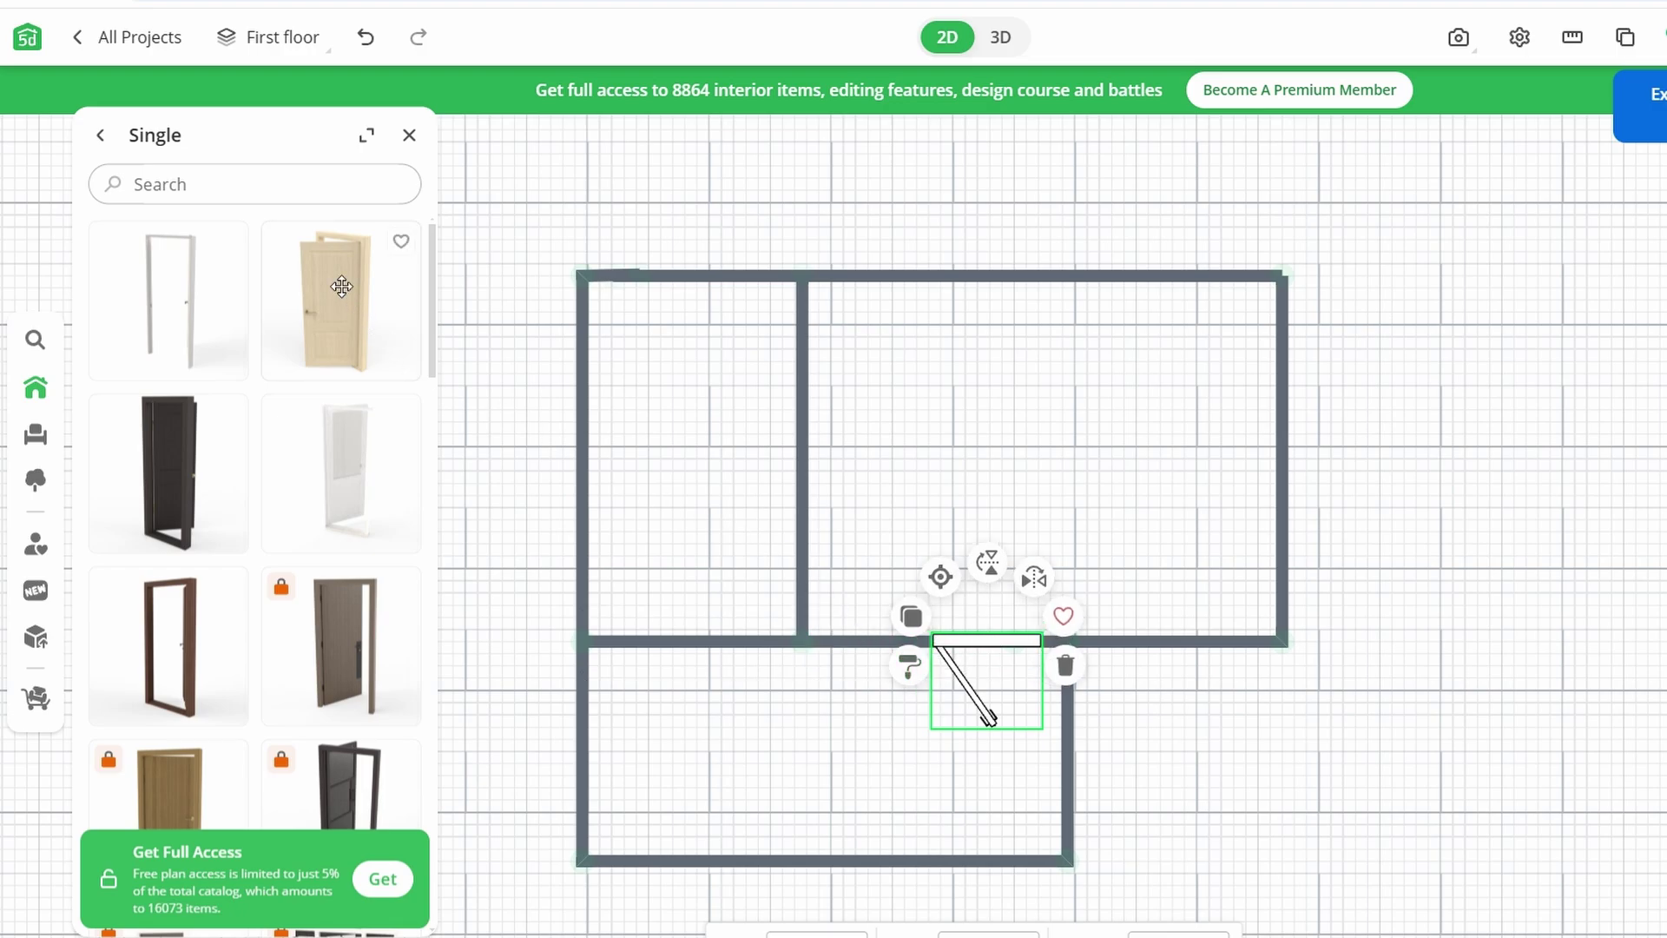
{"action": "left_click", "coordinate": [103, 138]}
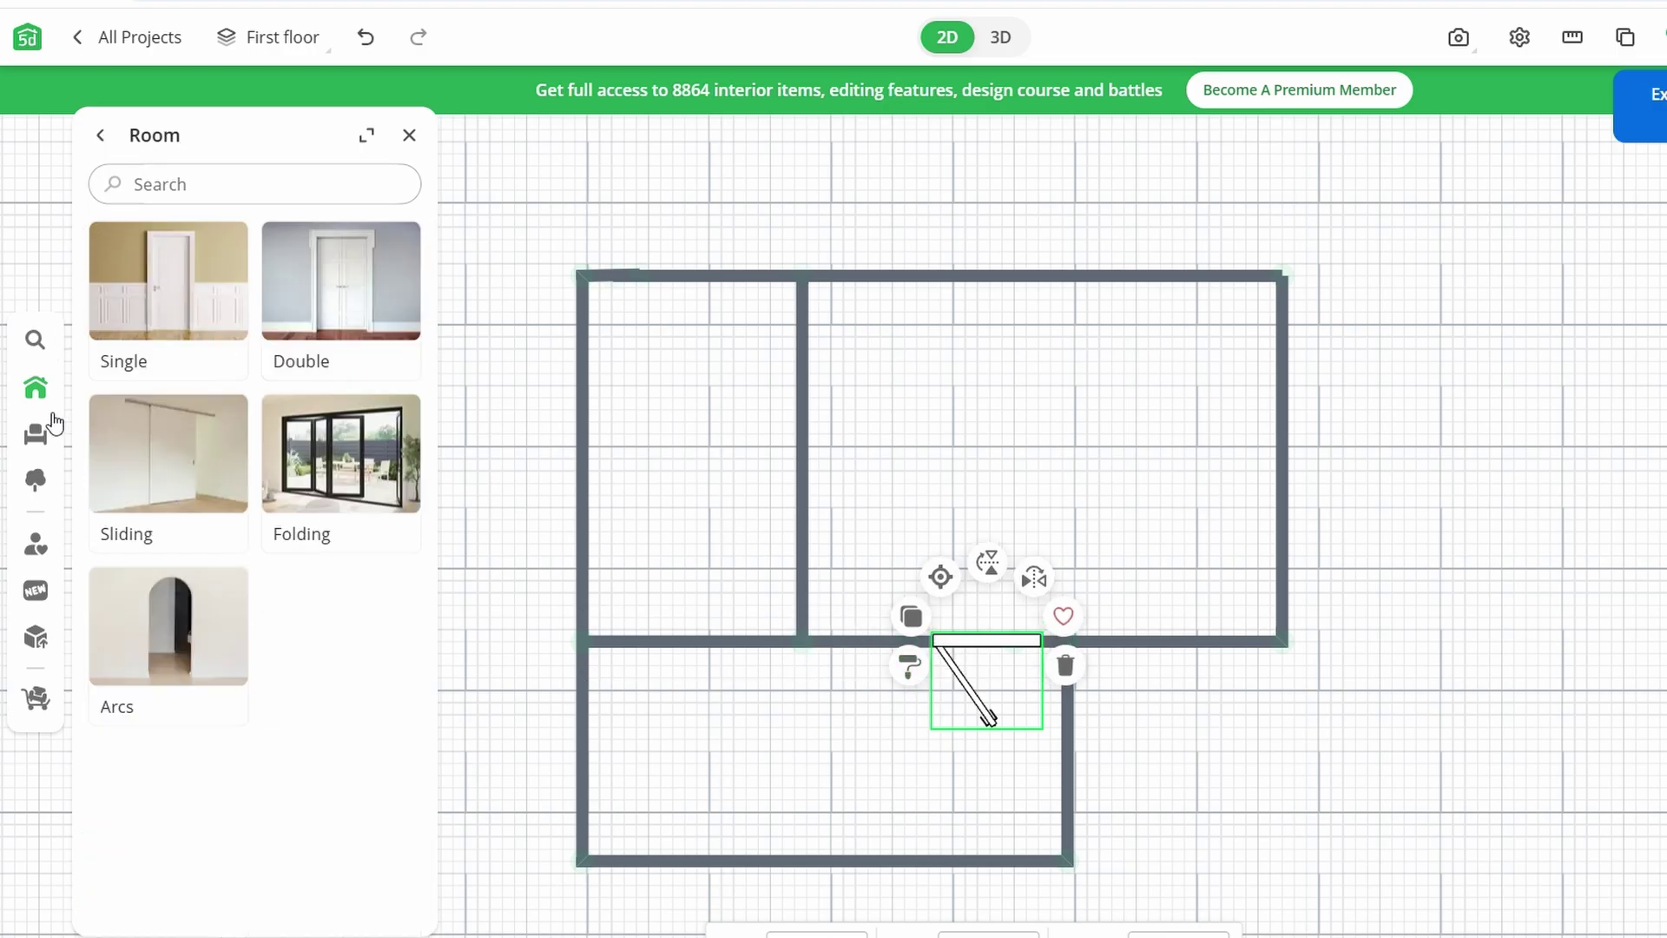
- Browse kitchen hanging cabinets, dismissing the premium notice for a locked cream cabinet
{"action": "left_click", "coordinate": [36, 434]}
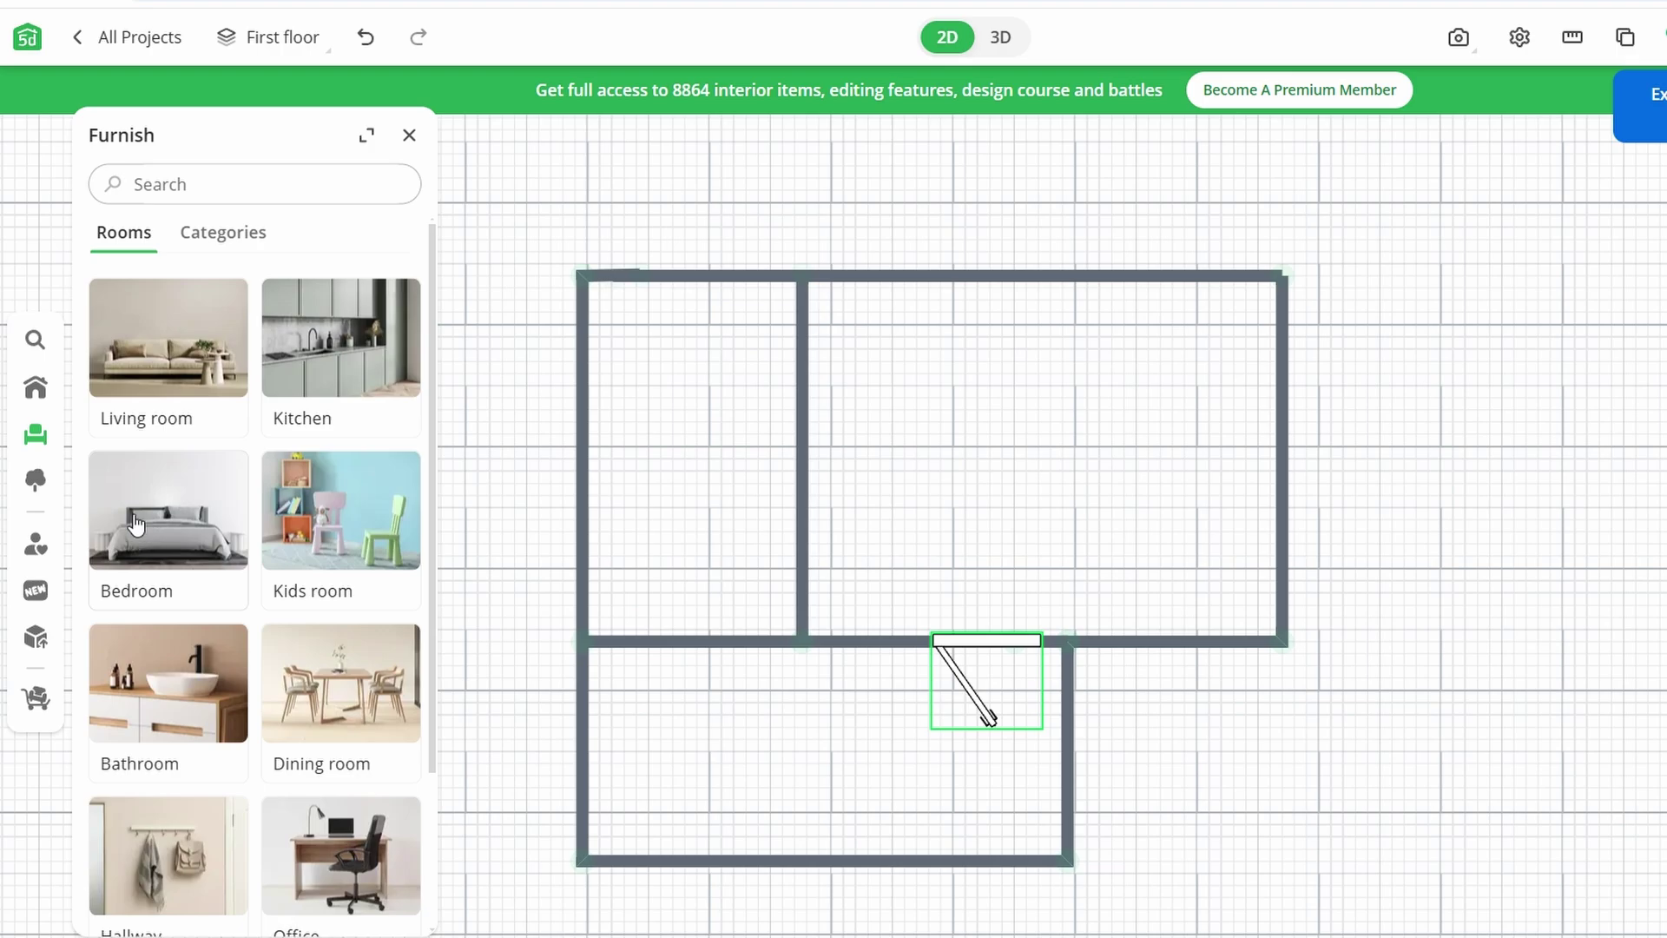
{"action": "left_click", "coordinate": [297, 360]}
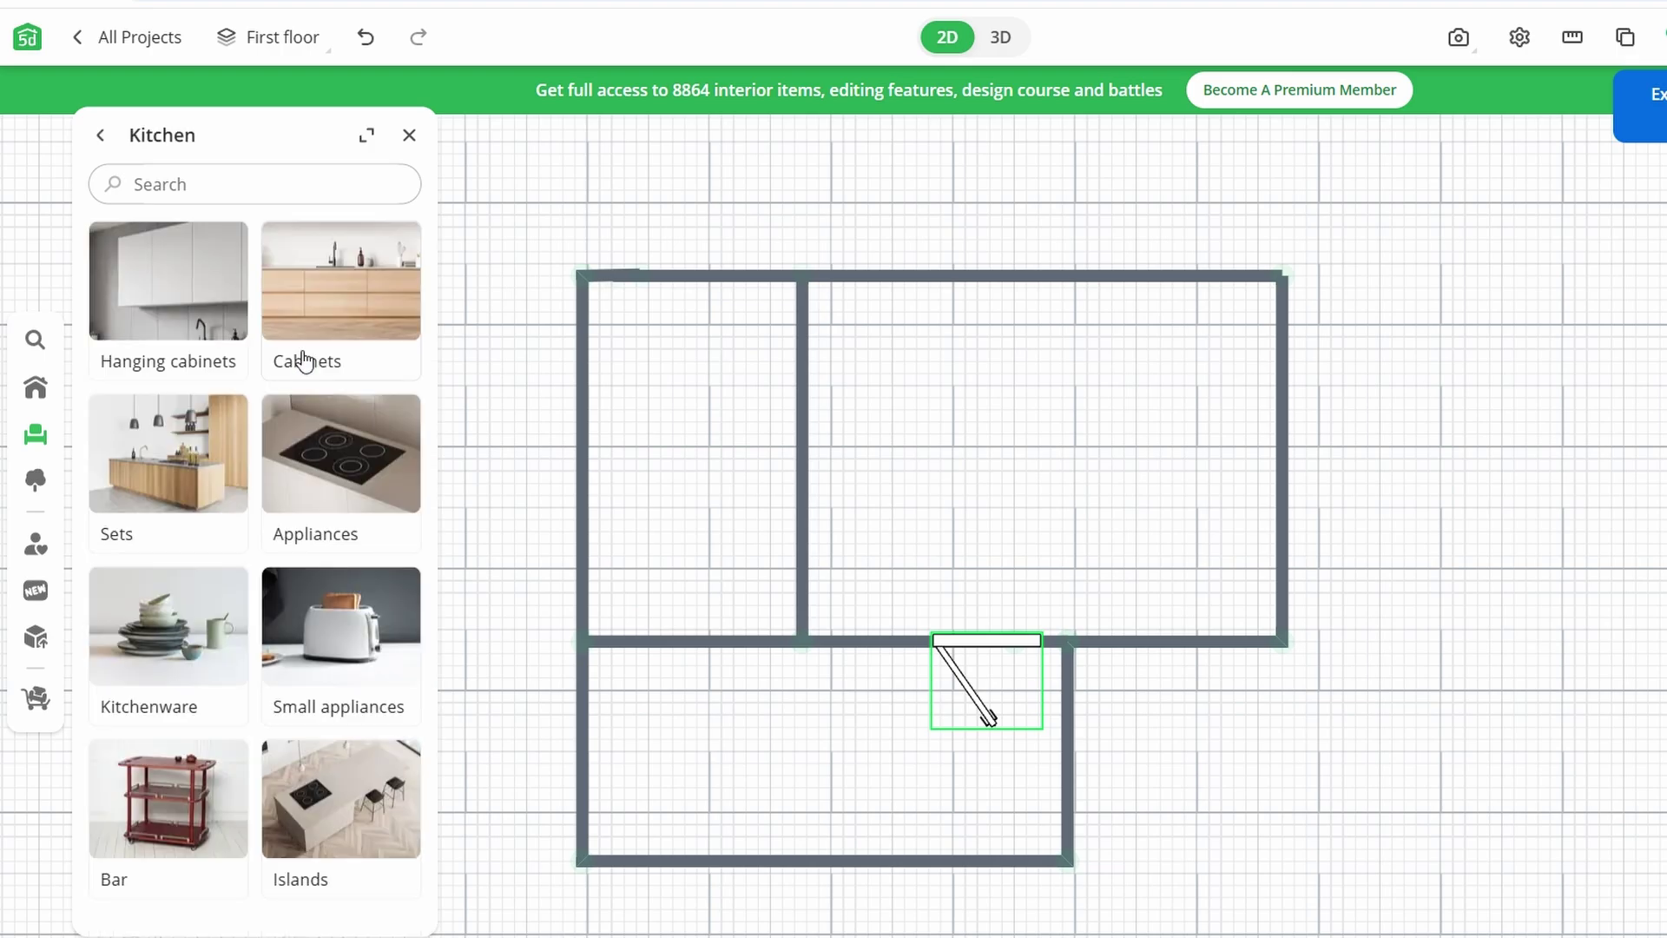
{"action": "left_click", "coordinate": [144, 296]}
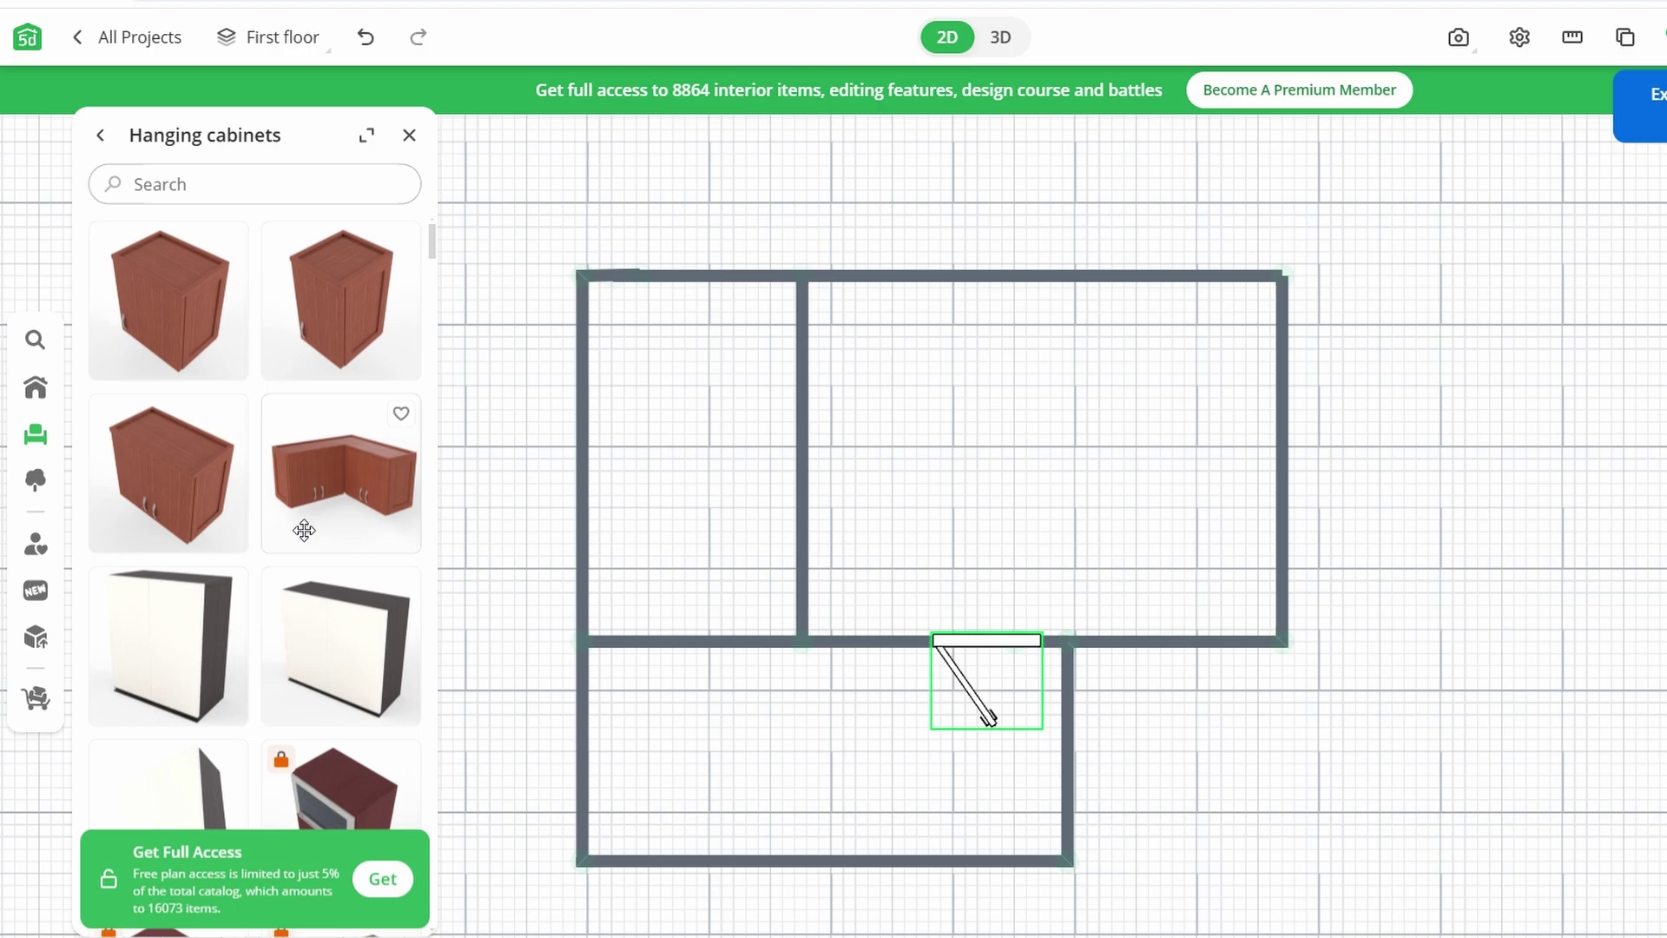
{"action": "scroll", "coordinate": [303, 539], "scroll_direction": "down", "scroll_amount": 3}
{"action": "scroll", "coordinate": [304, 539], "scroll_direction": "down", "scroll_amount": 1}
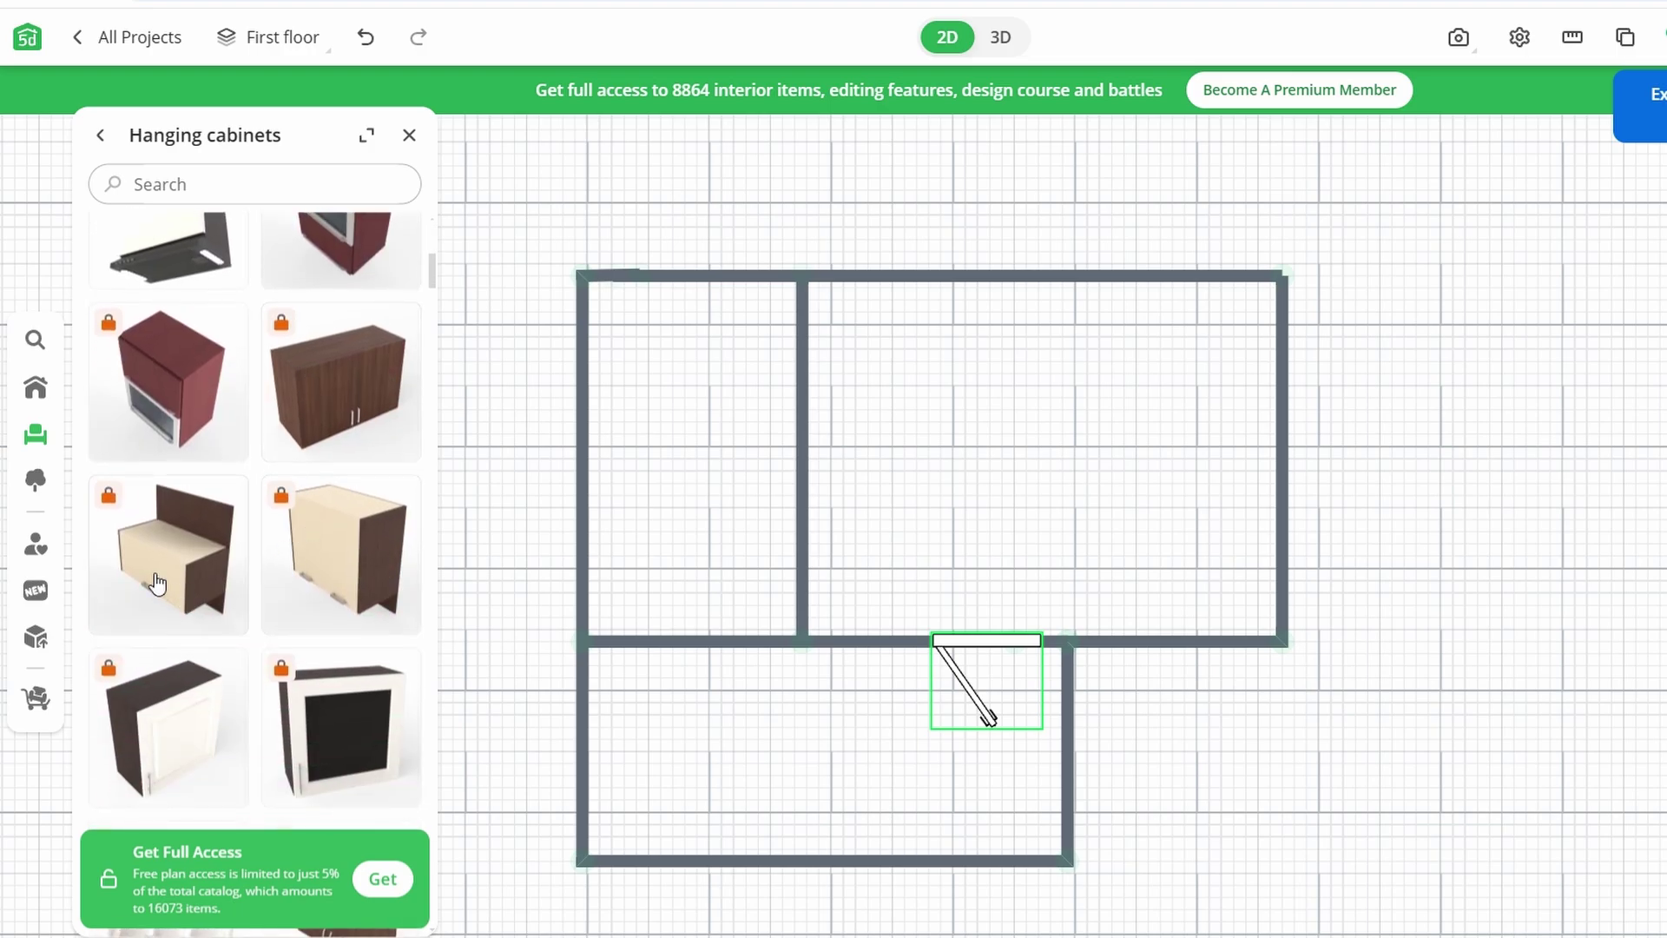
{"action": "left_click", "coordinate": [330, 538]}
{"action": "left_click", "coordinate": [1337, 273]}
{"action": "scroll", "coordinate": [143, 418], "scroll_direction": "up", "scroll_amount": 1}
{"action": "scroll", "coordinate": [143, 417], "scroll_direction": "up", "scroll_amount": 4}
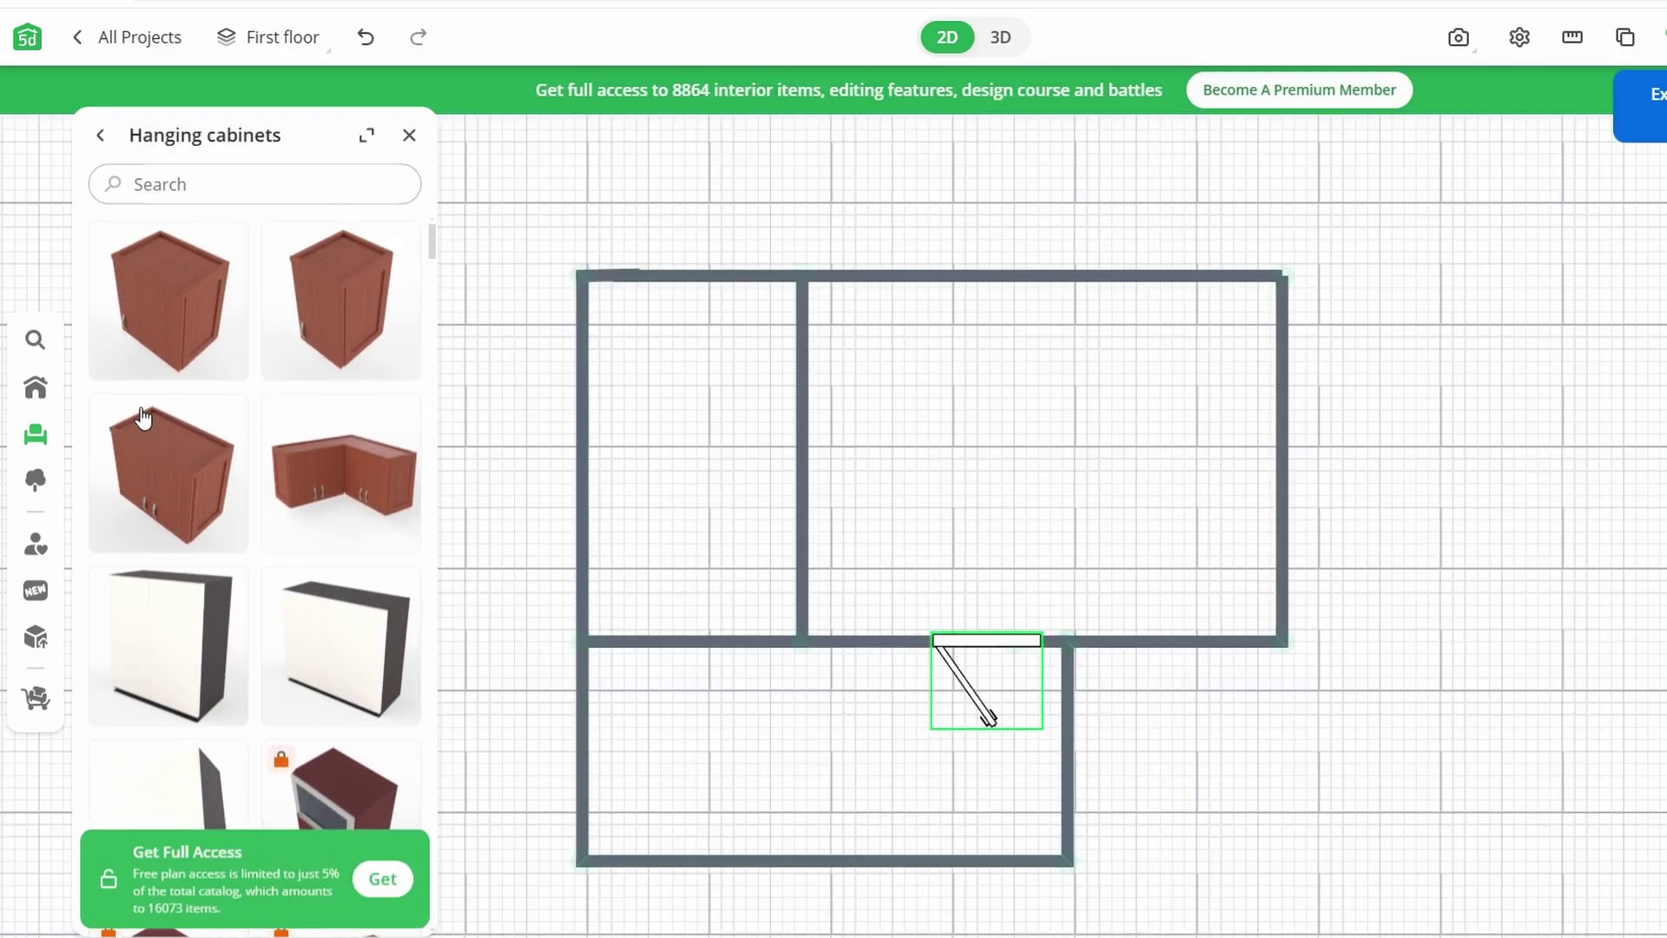
{"action": "left_click", "coordinate": [100, 136]}
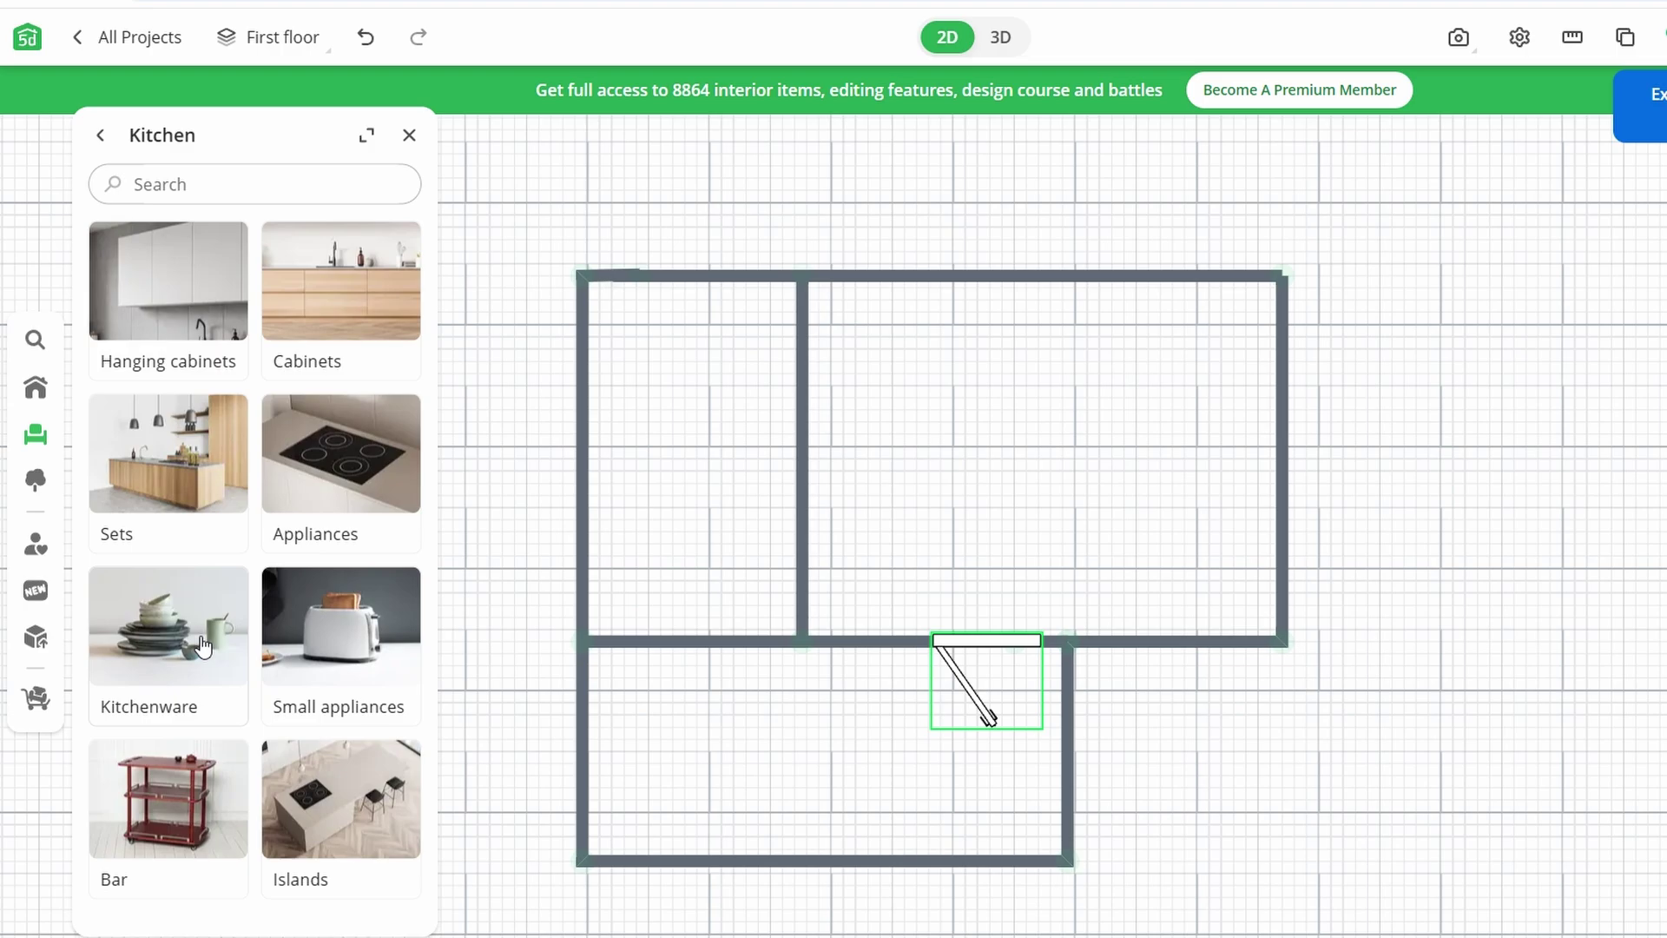
- Look through kitchen islands and hanging cabinets, then move on to bedroom furniture
{"action": "left_click", "coordinate": [328, 800]}
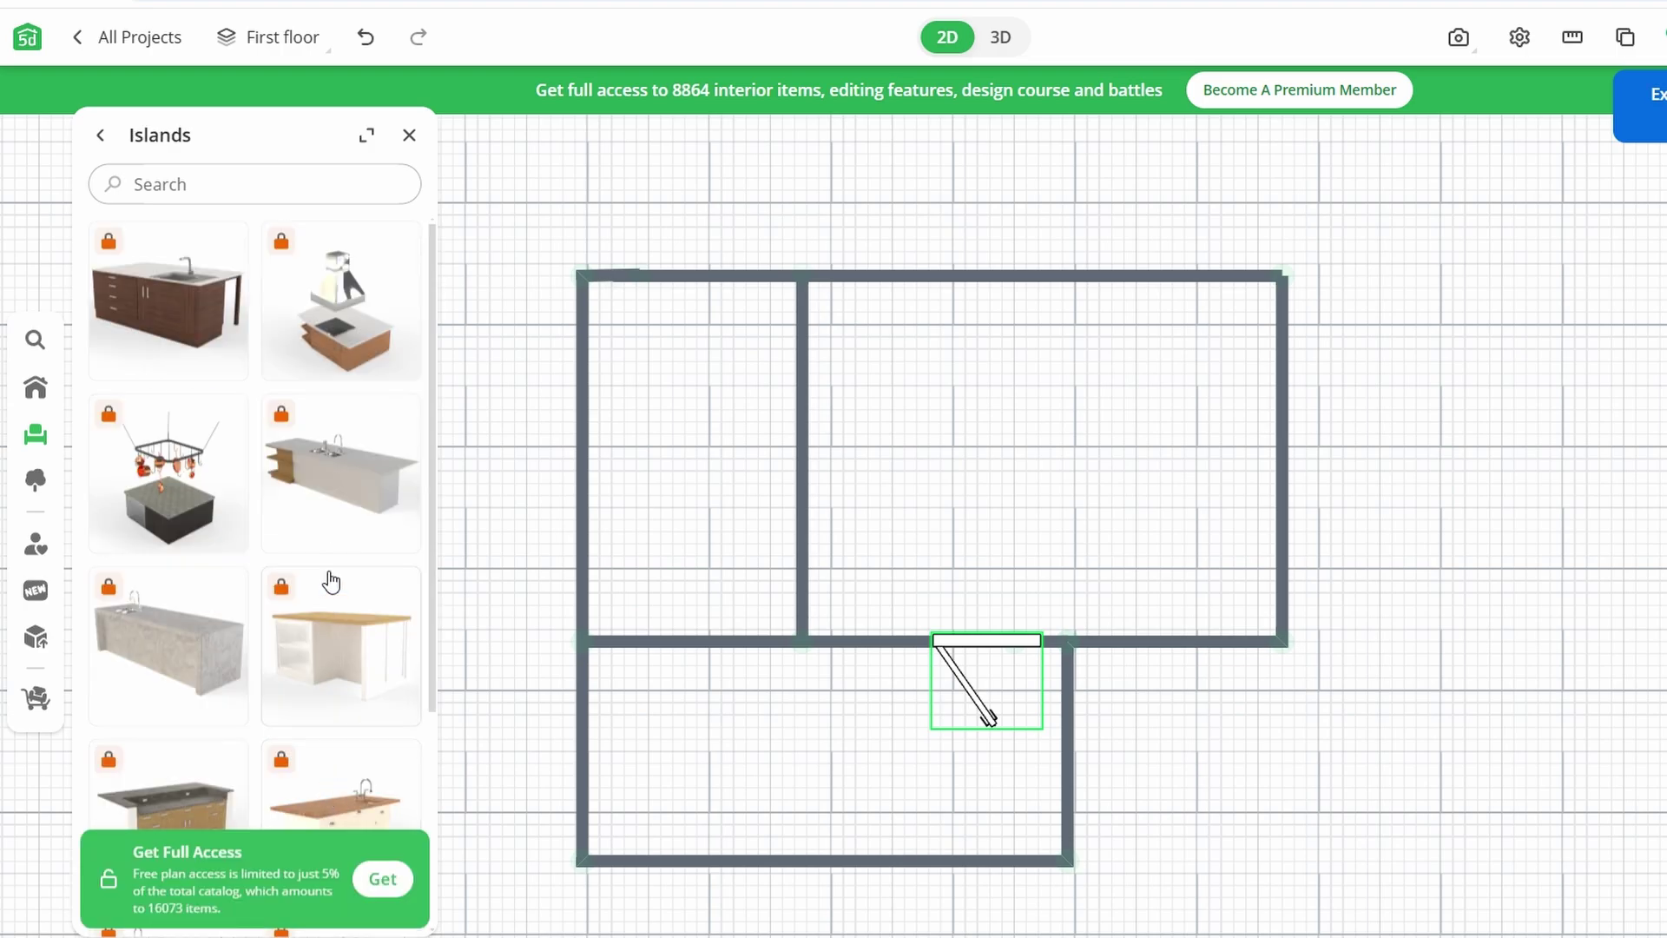
{"action": "scroll", "coordinate": [328, 578], "scroll_direction": "down", "scroll_amount": 2}
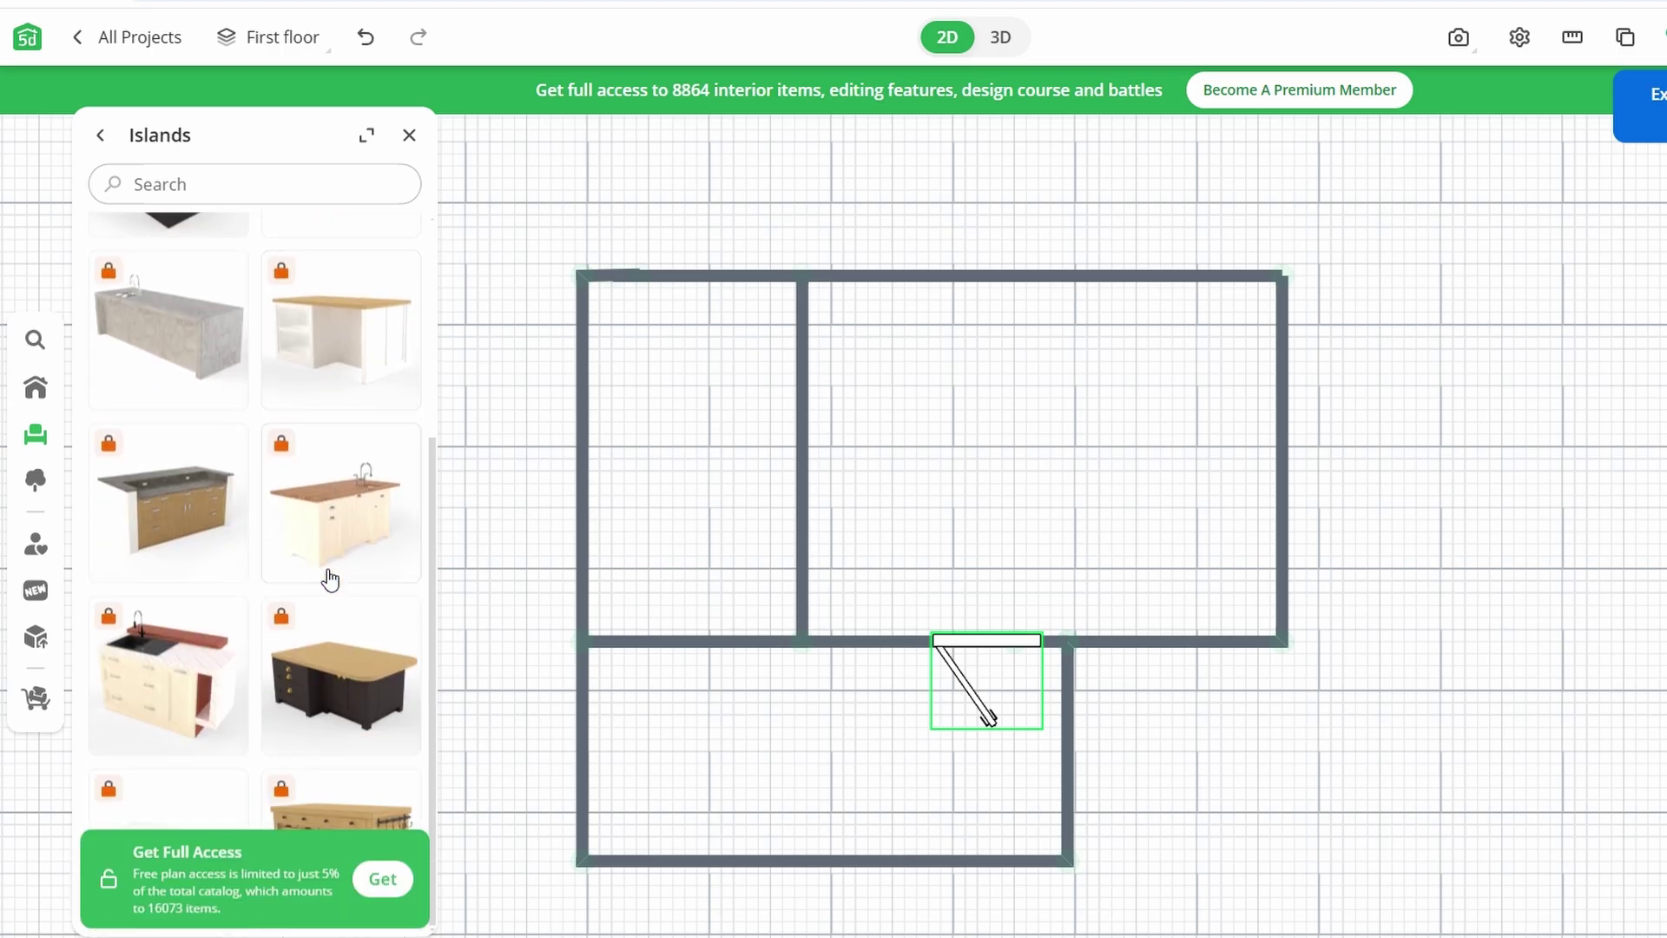
{"action": "left_click", "coordinate": [101, 138]}
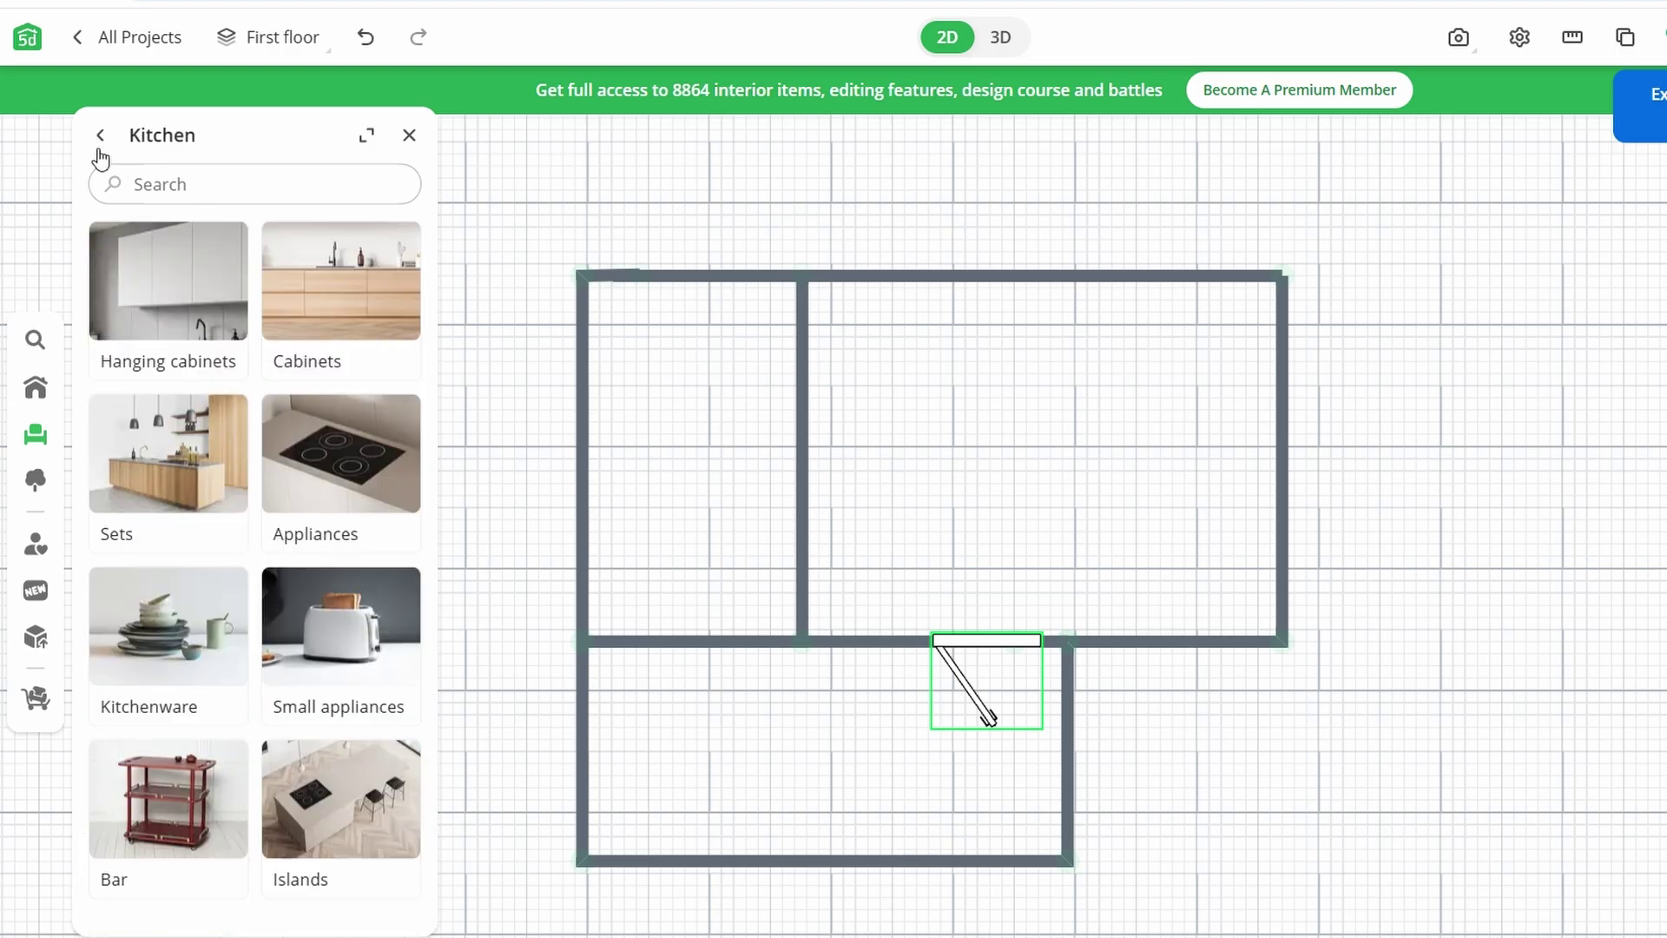
{"action": "left_click", "coordinate": [195, 268]}
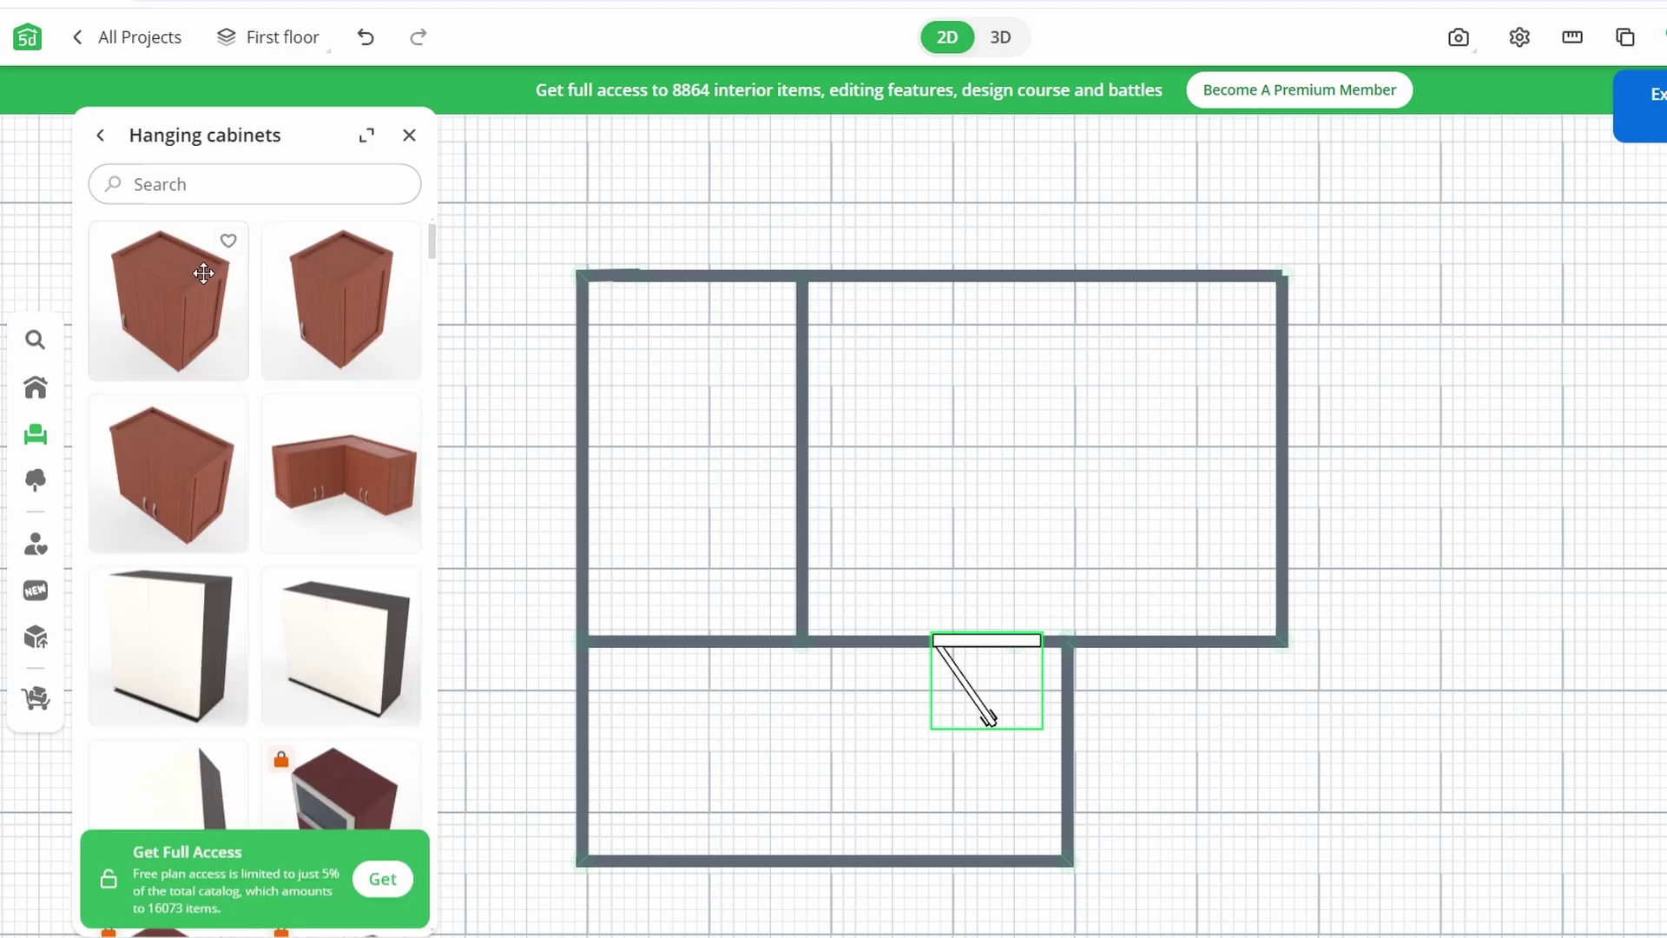
{"action": "scroll", "coordinate": [279, 360], "scroll_direction": "down", "scroll_amount": 2}
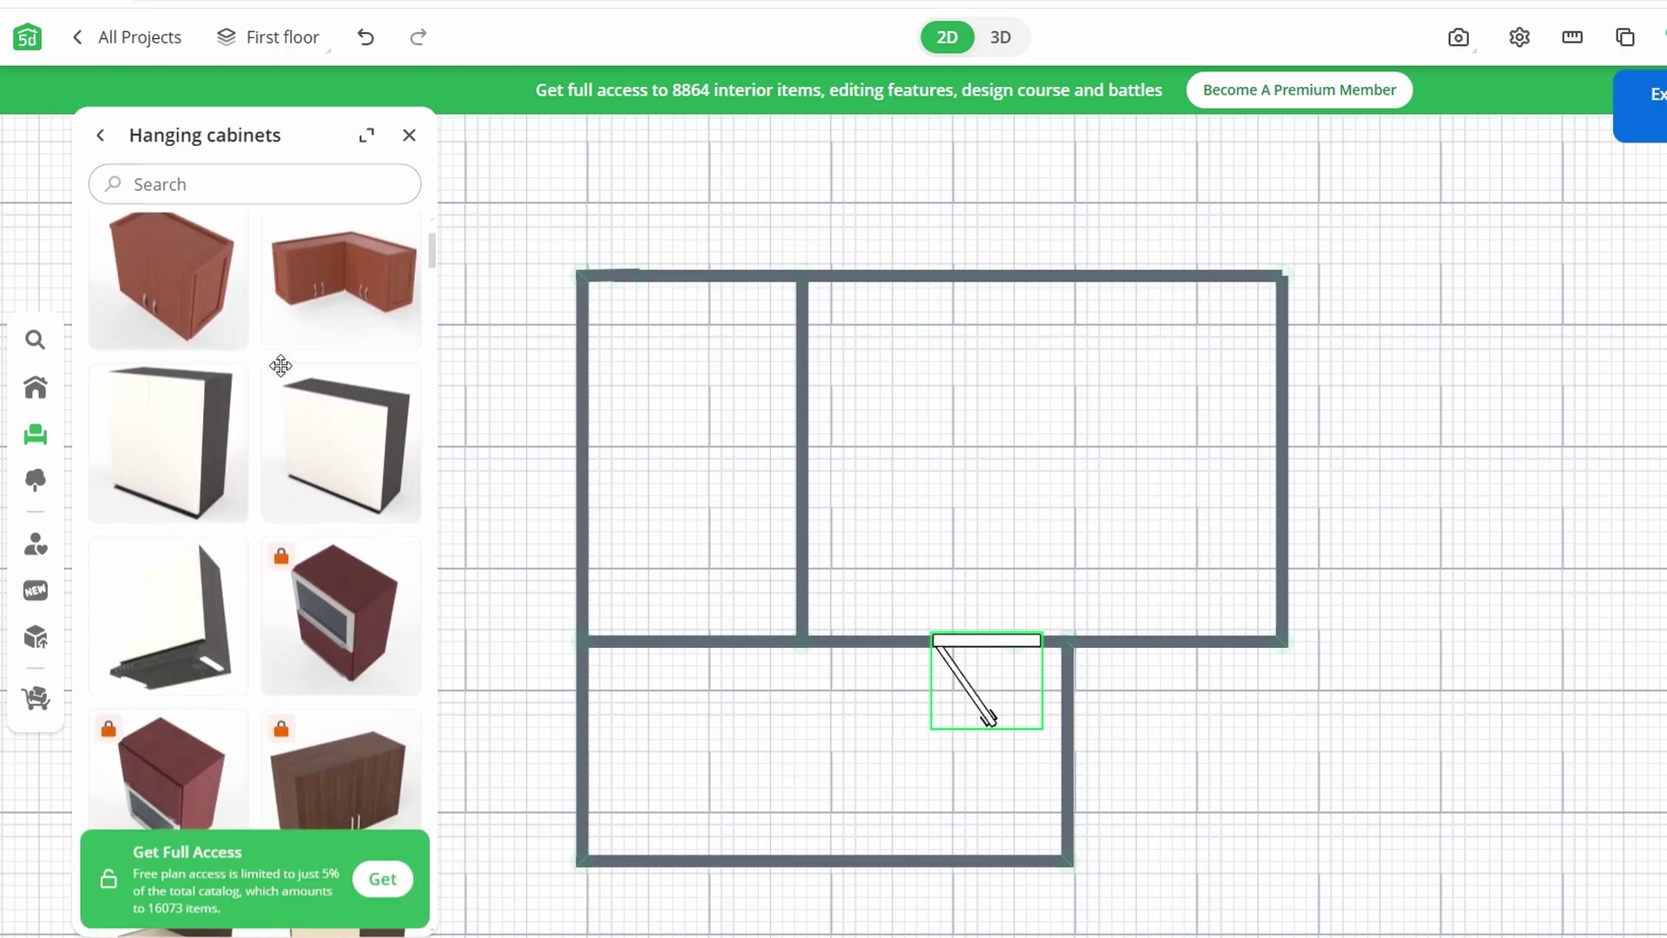
{"action": "left_click", "coordinate": [101, 138]}
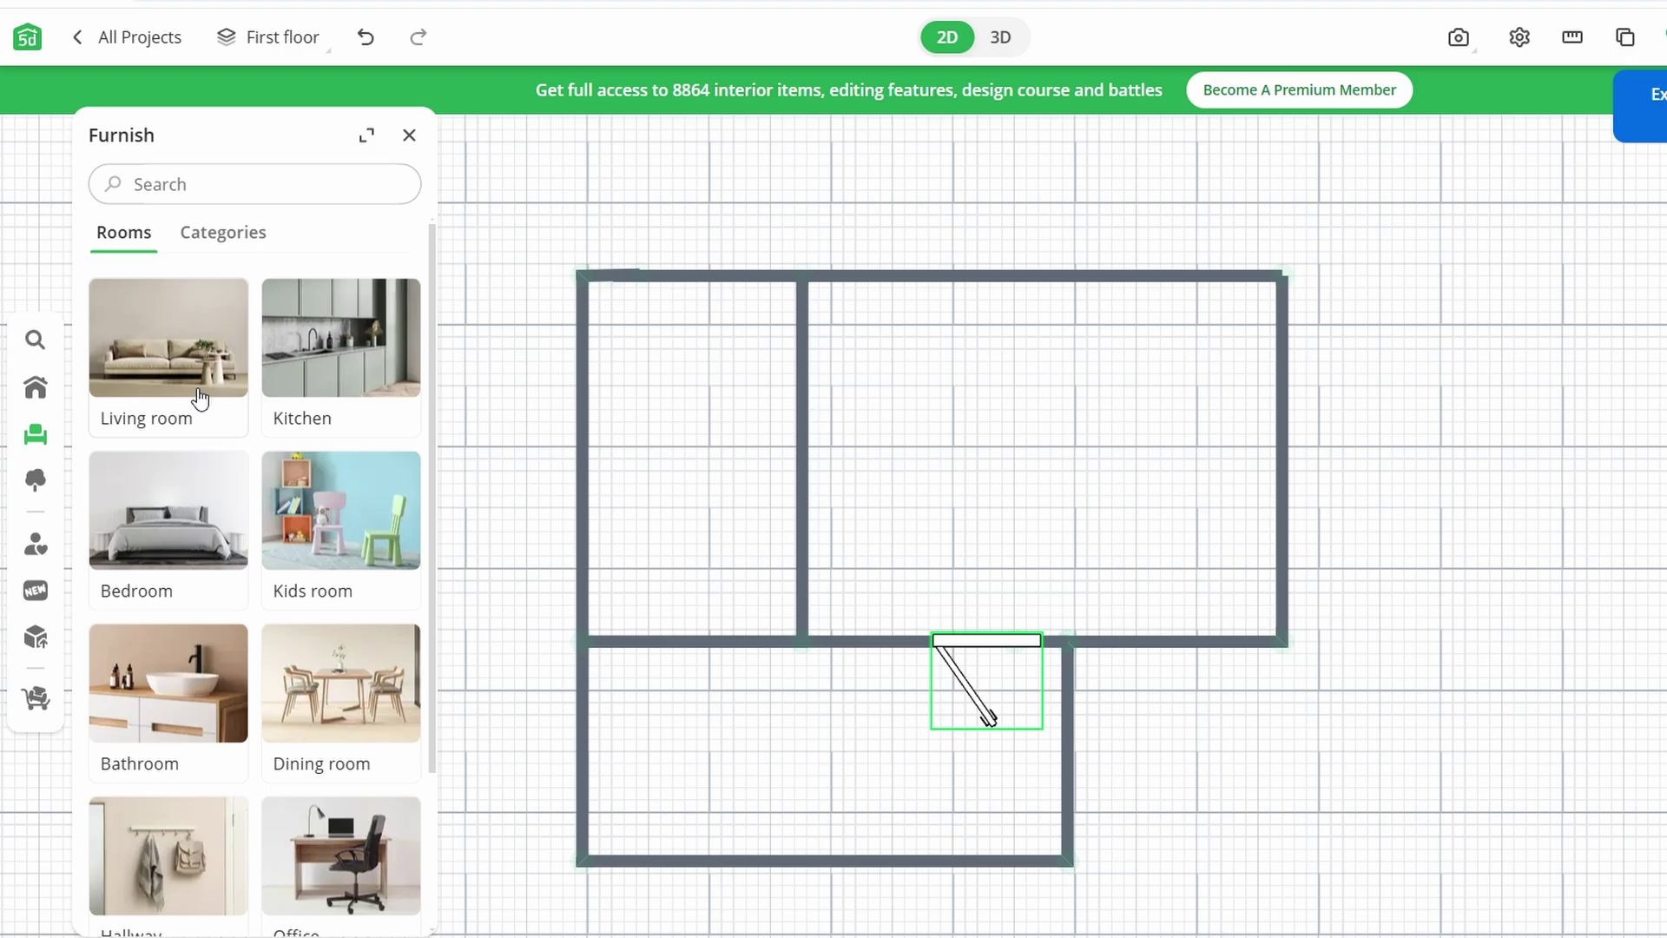
{"action": "left_click", "coordinate": [153, 482]}
- Place a double bed in the upper-right room and select it
{"action": "left_click", "coordinate": [174, 275]}
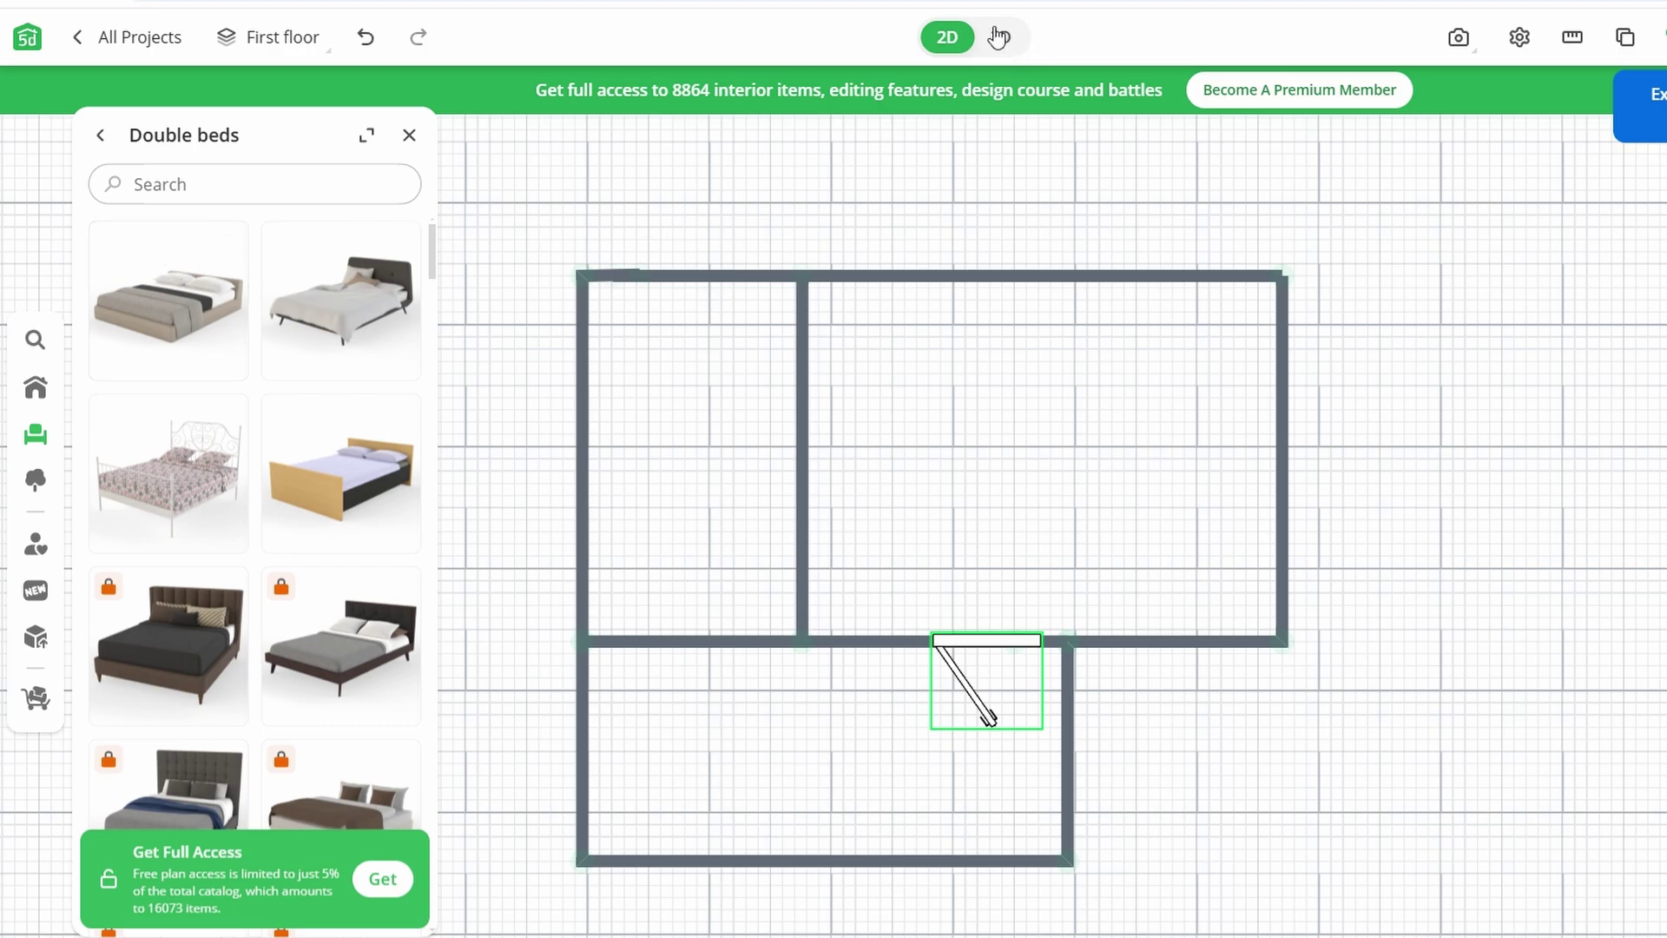
{"action": "left_click_drag", "start_coordinate": [206, 333], "coordinate": [1162, 433]}
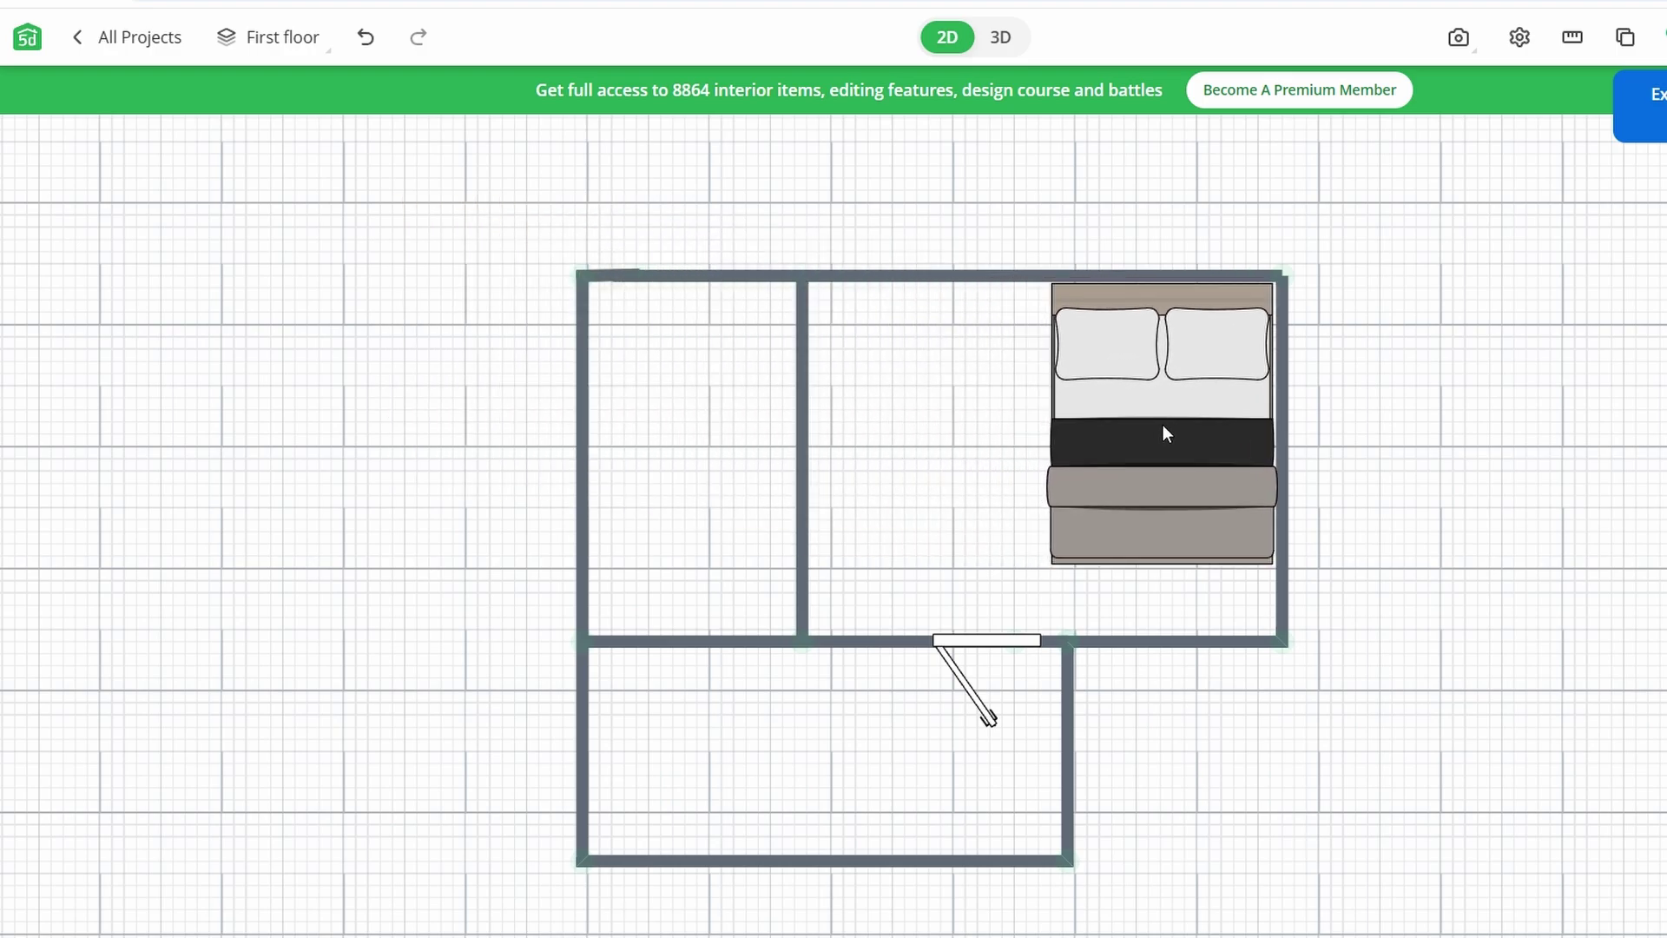
{"action": "left_click", "coordinate": [1164, 424]}
- Switch to 3D and orbit to a near top-down view into the bedroom
{"action": "left_click", "coordinate": [1004, 37]}
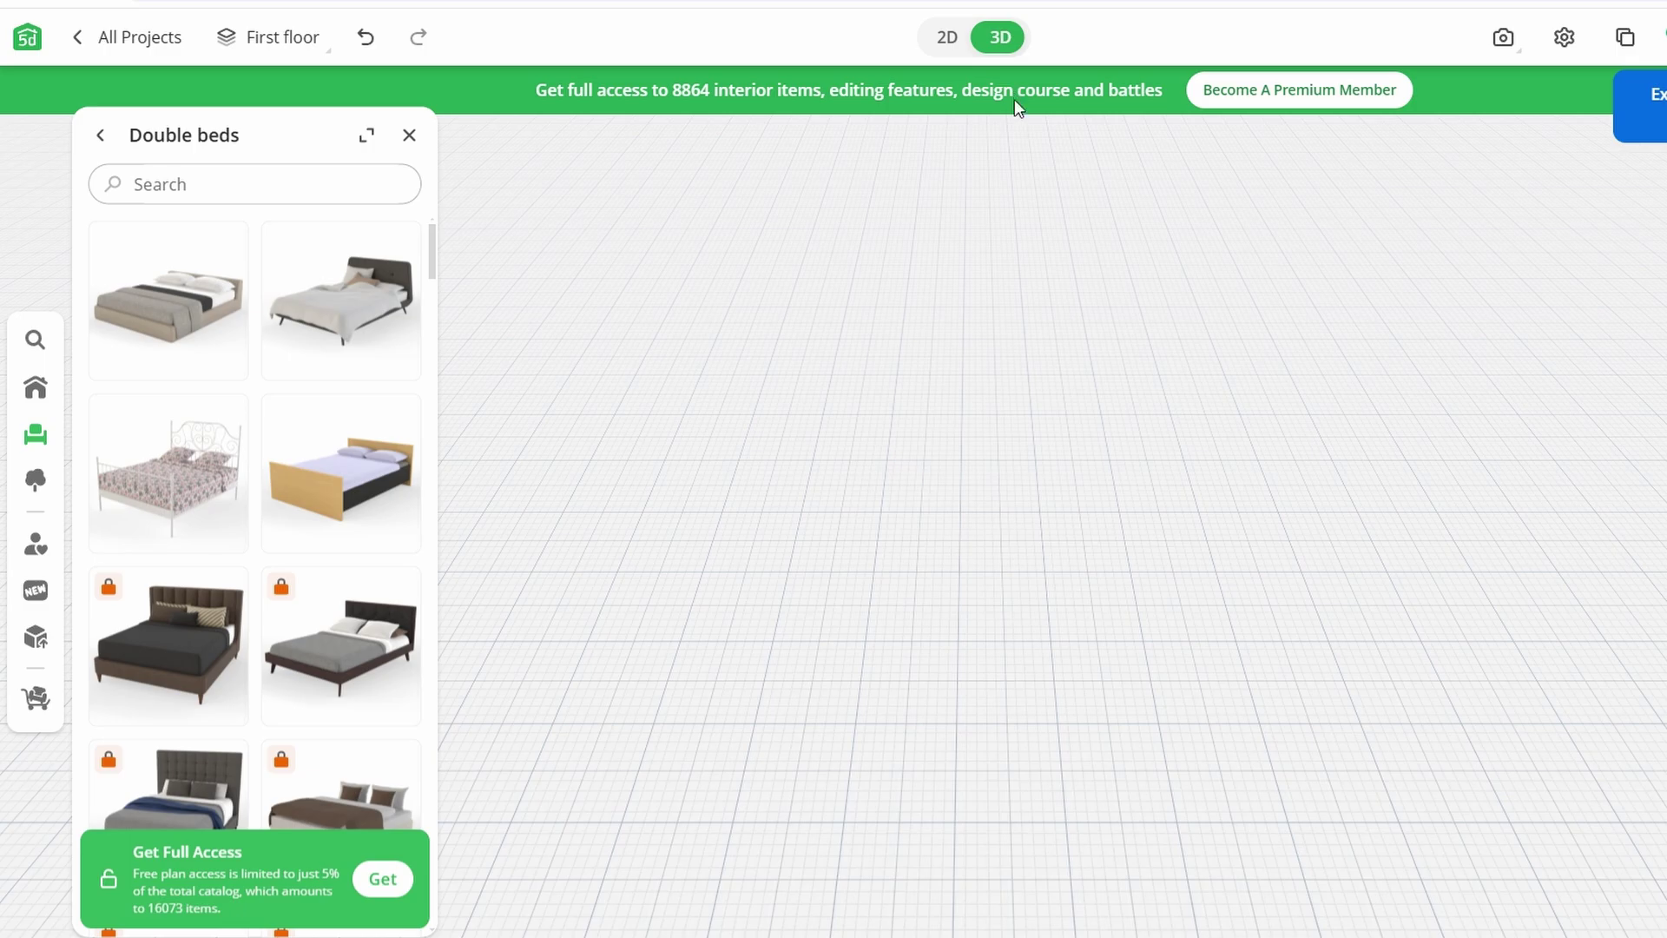
{"action": "scroll", "coordinate": [1004, 483], "scroll_direction": "up", "scroll_amount": 2}
{"action": "scroll", "coordinate": [992, 481], "scroll_direction": "up", "scroll_amount": 2}
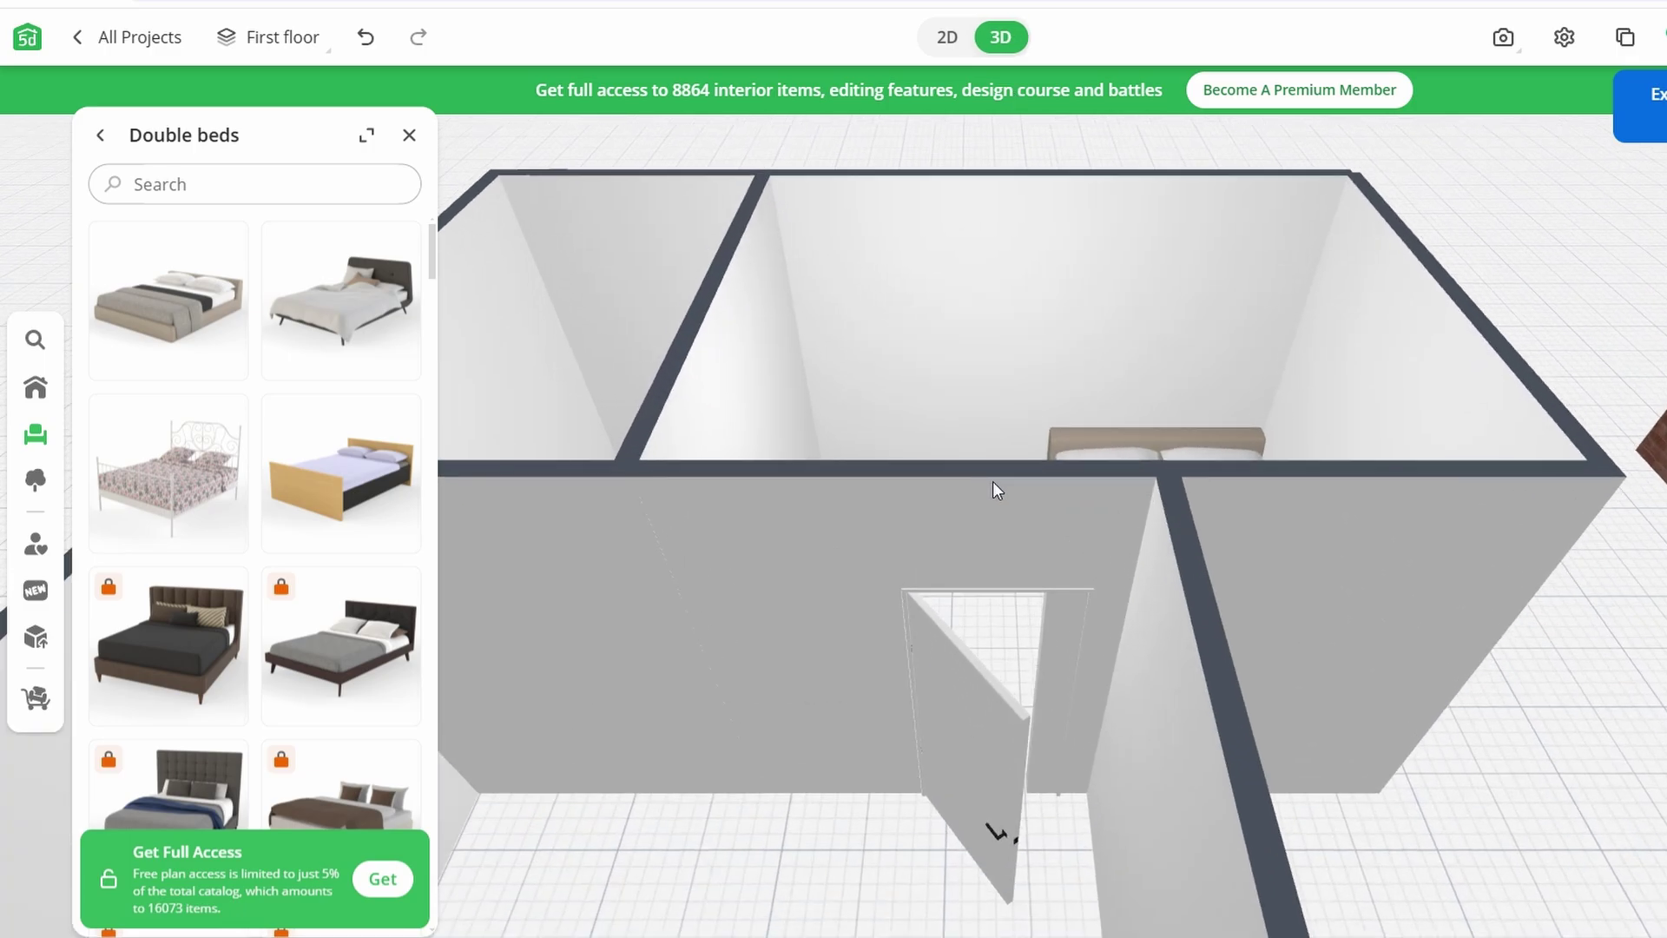
{"action": "mouse_move", "coordinate": [992, 481]}
{"action": "left_mouse_down"}
{"action": "mouse_move", "coordinate": [1161, 515]}
{"action": "mouse_move", "coordinate": [1231, 506]}
{"action": "mouse_move", "coordinate": [1200, 462]}
{"action": "mouse_move", "coordinate": [1093, 423]}
{"action": "mouse_move", "coordinate": [956, 418]}
{"action": "mouse_move", "coordinate": [686, 461]}
{"action": "left_mouse_up"}
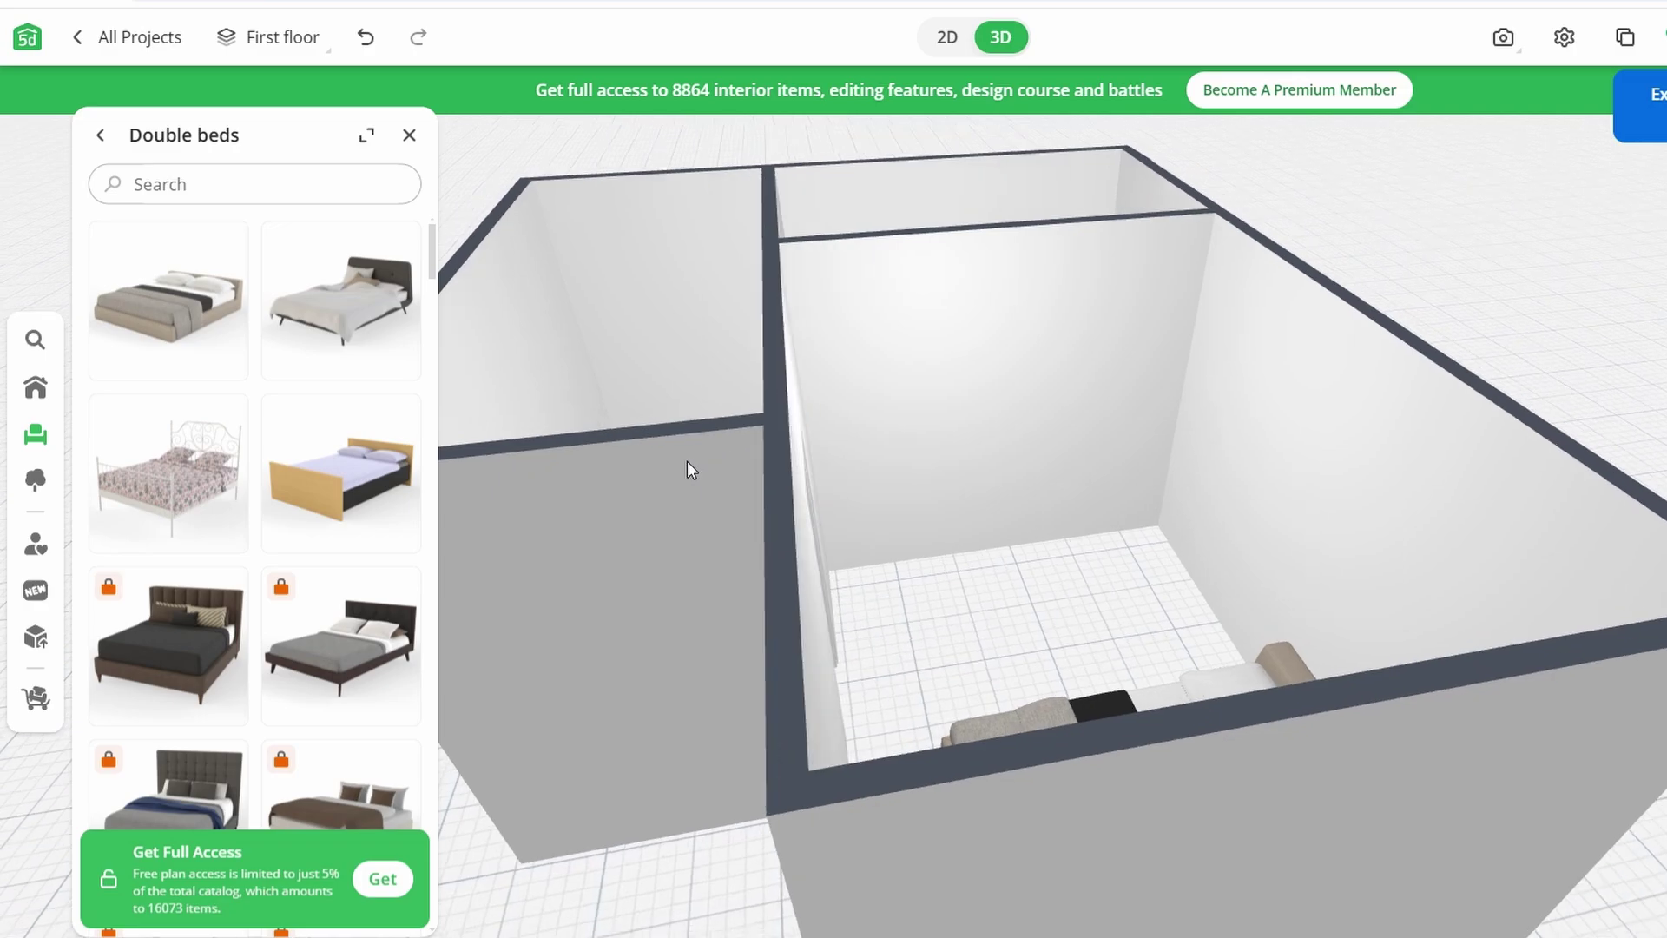
{"action": "scroll", "coordinate": [686, 469], "scroll_direction": "up", "scroll_amount": 2}
{"action": "scroll", "coordinate": [613, 477], "scroll_direction": "up", "scroll_amount": 3}
{"action": "scroll", "coordinate": [1051, 521], "scroll_direction": "up", "scroll_amount": 2}
{"action": "scroll", "coordinate": [817, 413], "scroll_direction": "up", "scroll_amount": 3}
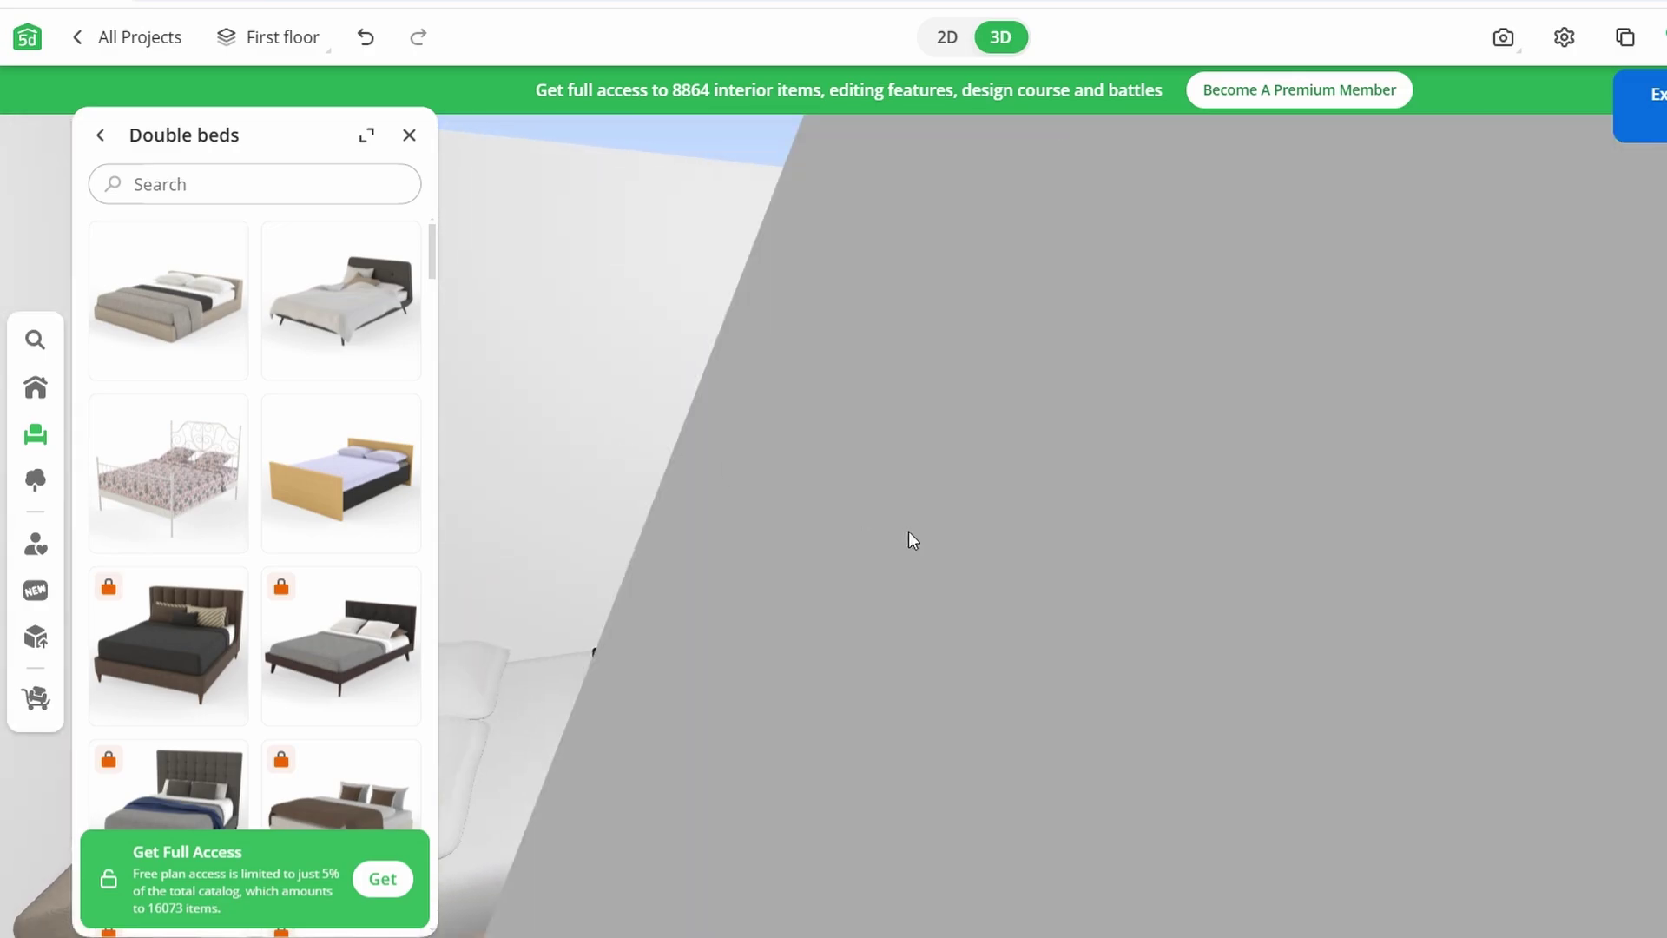
{"action": "scroll", "coordinate": [908, 540], "scroll_direction": "up", "scroll_amount": 2}
{"action": "scroll", "coordinate": [799, 552], "scroll_direction": "up", "scroll_amount": 2}
{"action": "scroll", "coordinate": [867, 570], "scroll_direction": "up", "scroll_amount": 1}
{"action": "scroll", "coordinate": [961, 618], "scroll_direction": "down", "scroll_amount": 2}
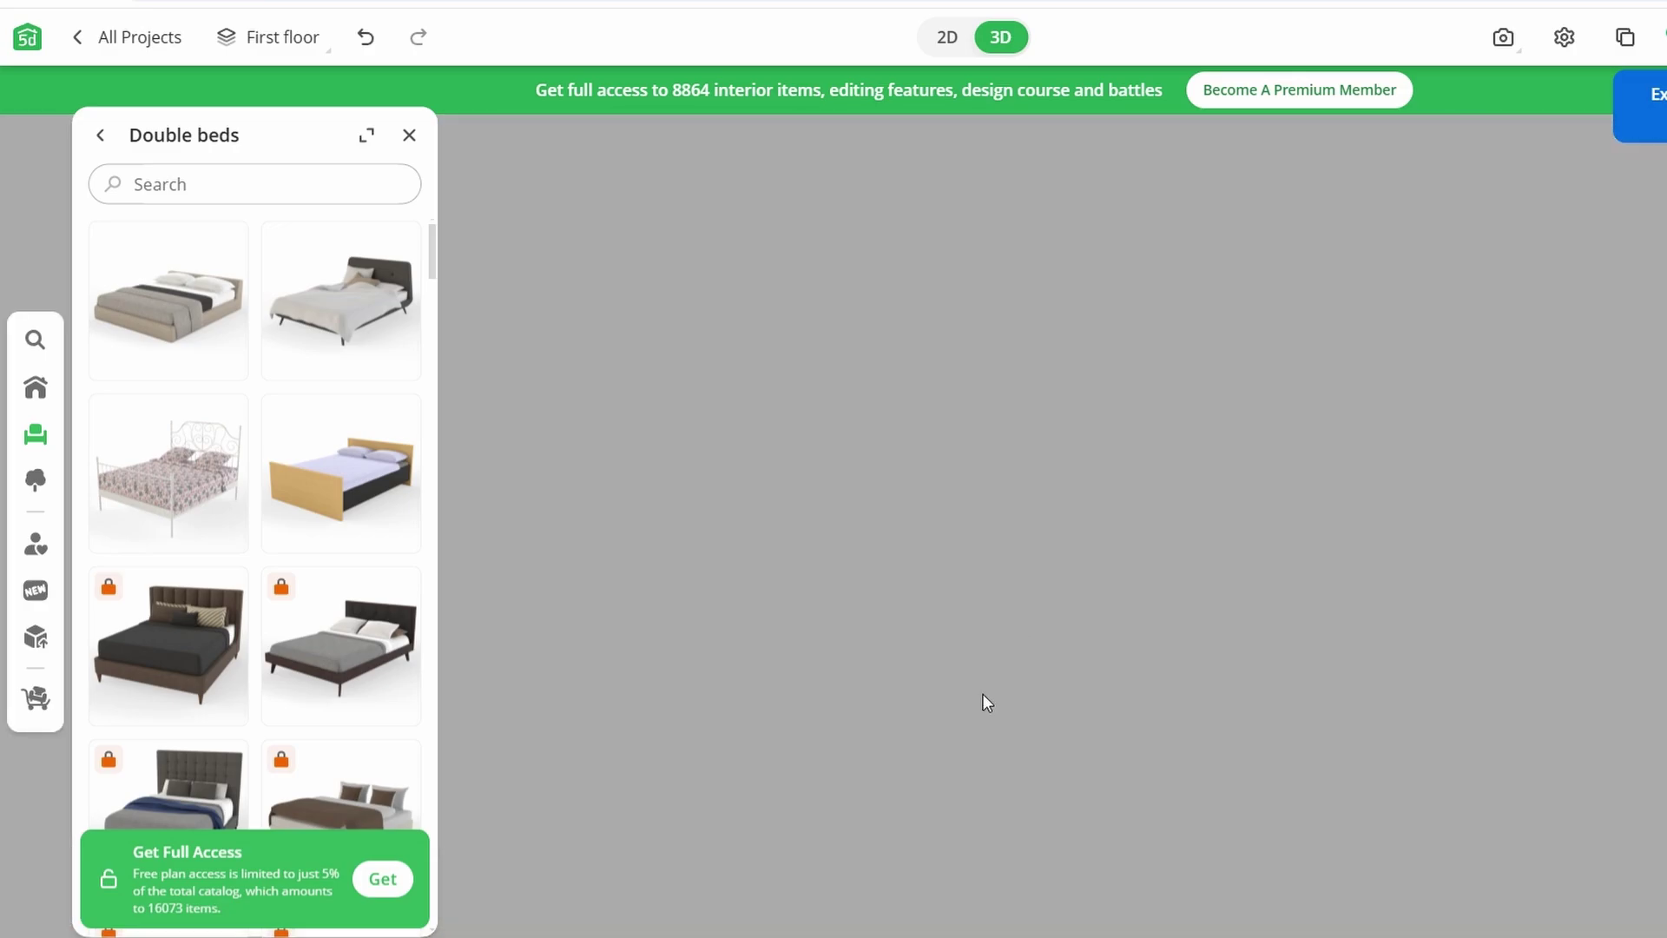
{"action": "scroll", "coordinate": [983, 700], "scroll_direction": "down", "scroll_amount": 2}
{"action": "scroll", "coordinate": [900, 767], "scroll_direction": "down", "scroll_amount": 3}
{"action": "scroll", "coordinate": [994, 660], "scroll_direction": "down", "scroll_amount": 2}
{"action": "scroll", "coordinate": [1005, 639], "scroll_direction": "up", "scroll_amount": 1}
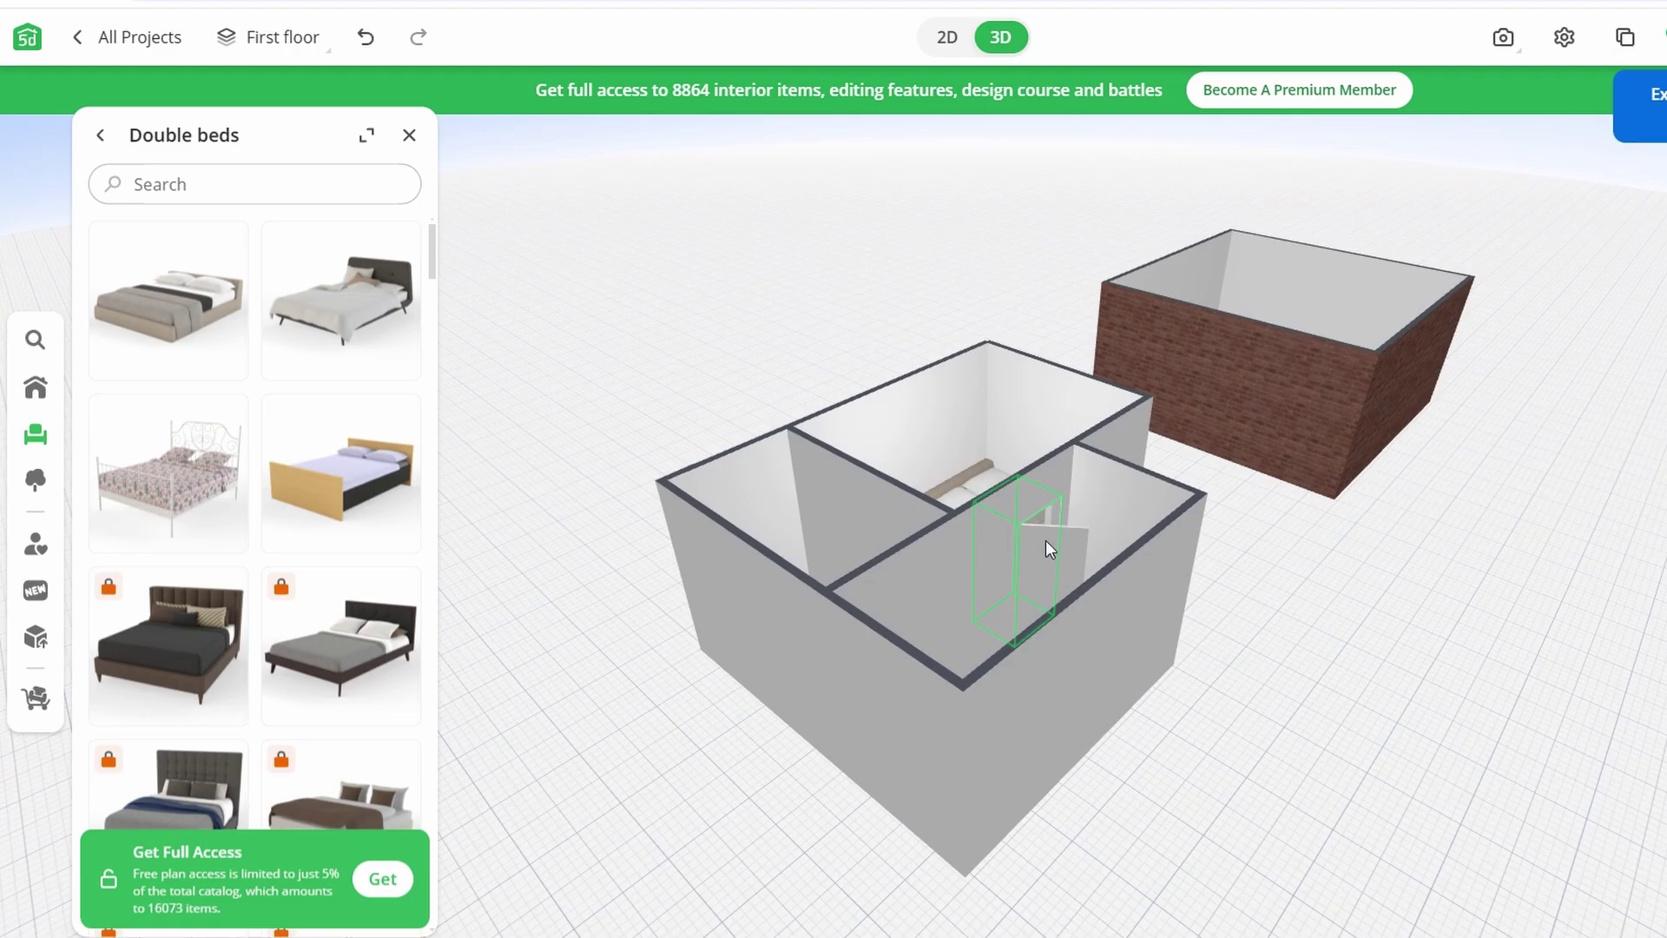
{"action": "mouse_move", "coordinate": [1045, 548]}
{"action": "left_mouse_down"}
{"action": "mouse_move", "coordinate": [878, 682]}
{"action": "mouse_move", "coordinate": [879, 716]}
{"action": "left_mouse_up"}
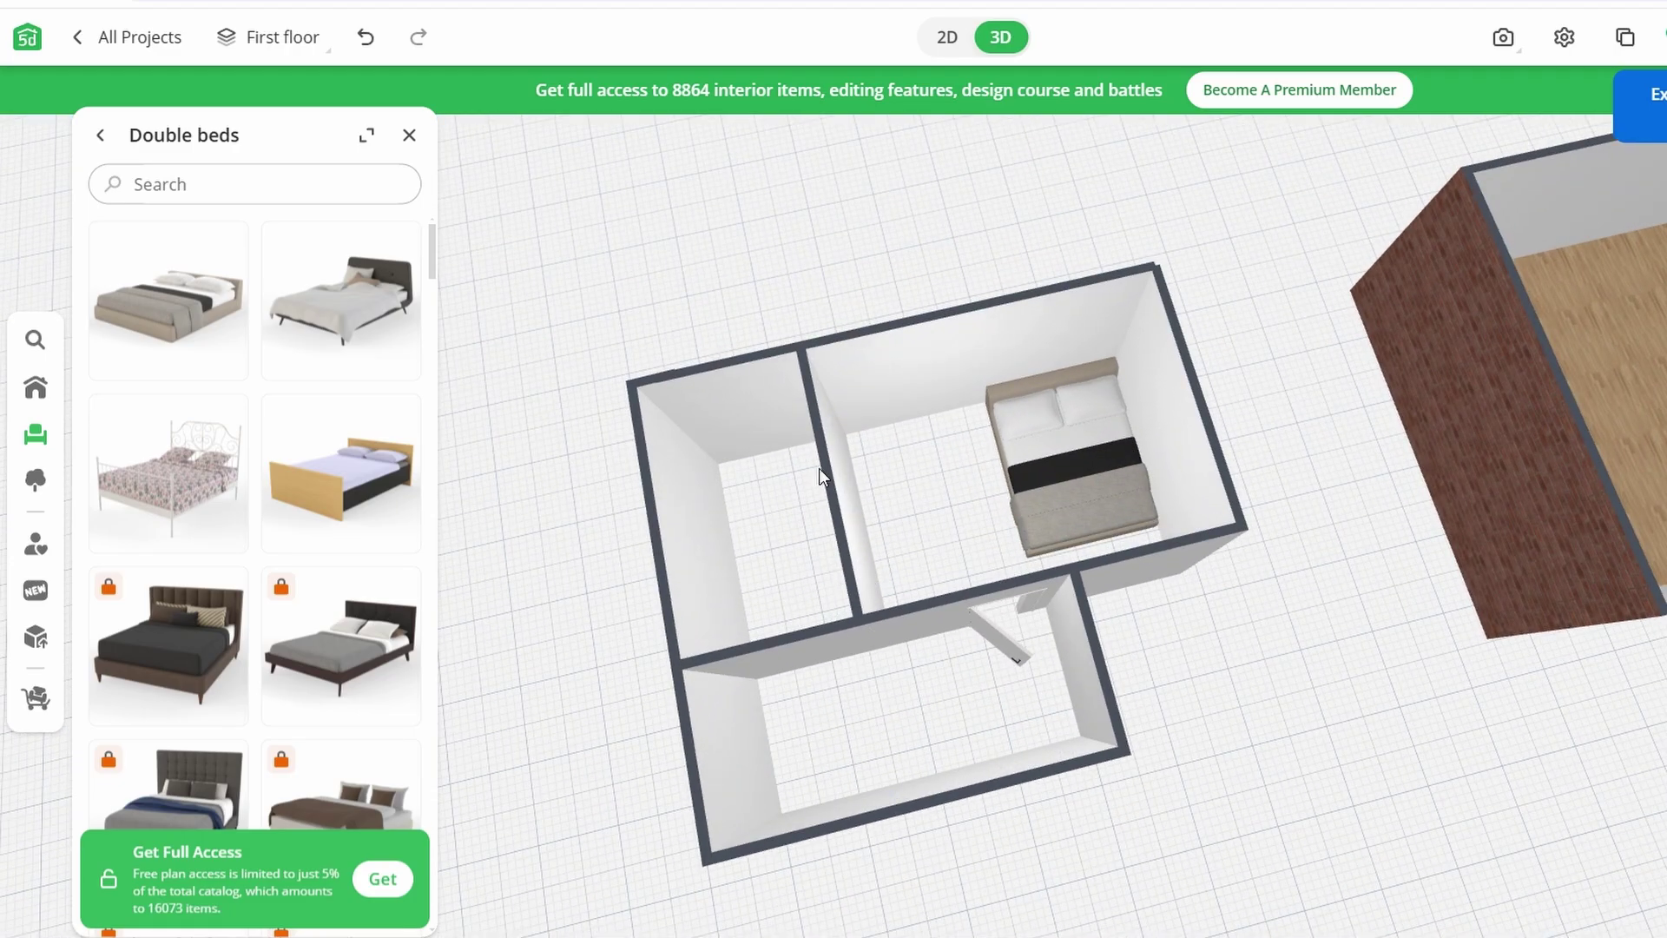
{"action": "left_click", "coordinate": [882, 389]}
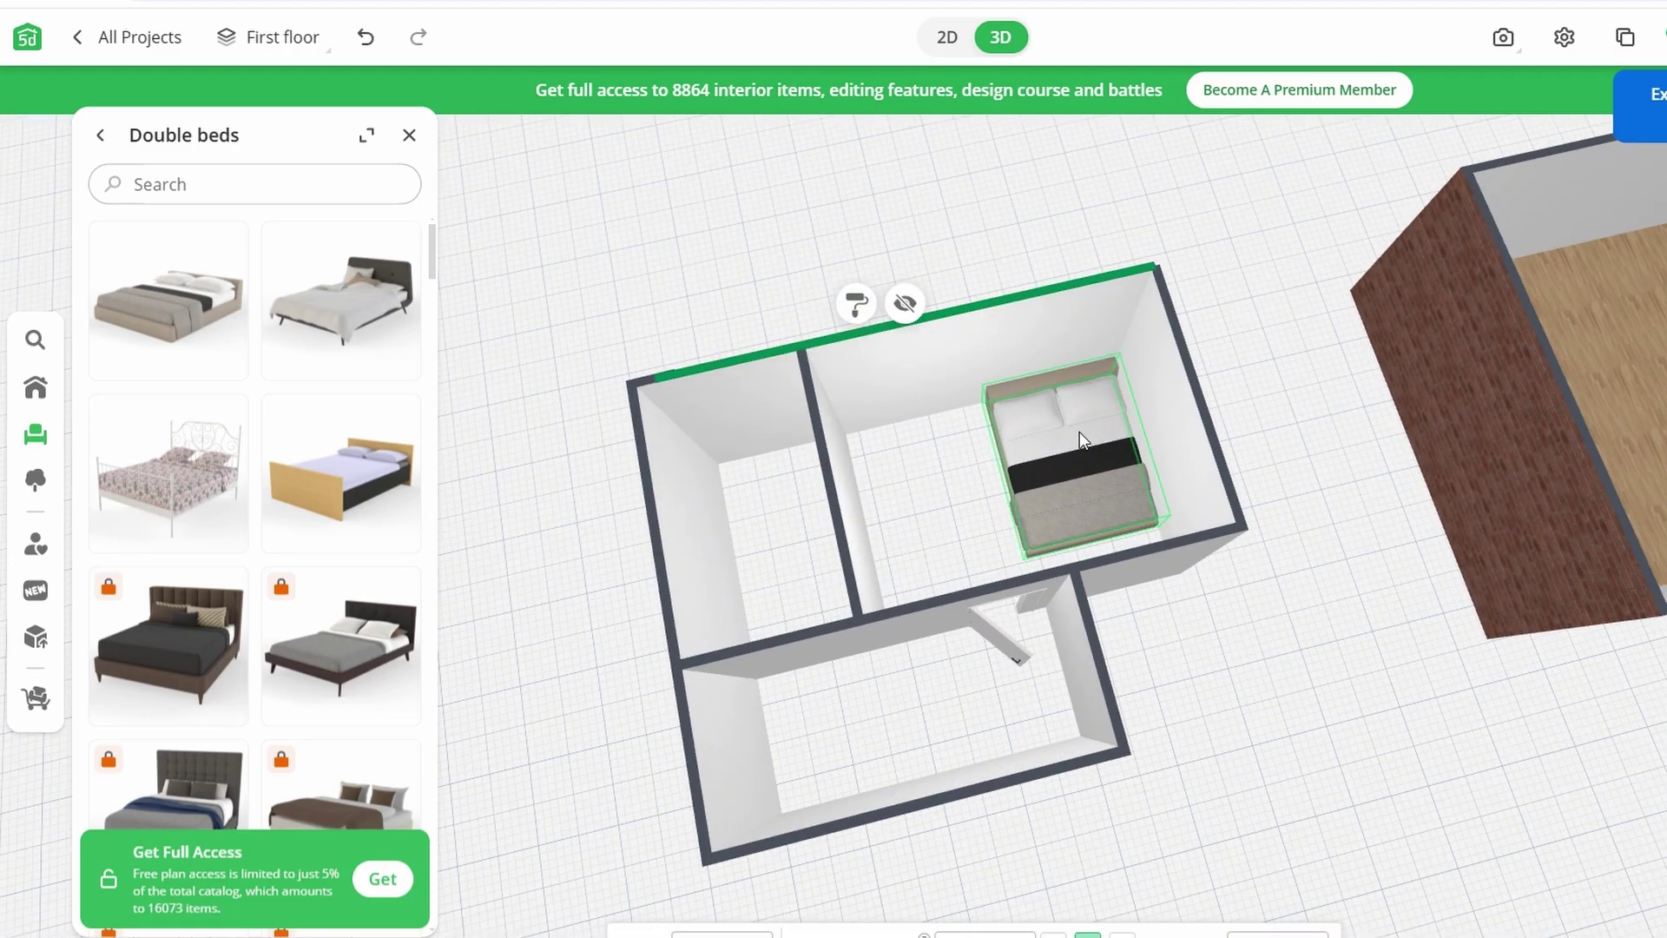
{"action": "scroll", "coordinate": [1087, 456], "scroll_direction": "up", "scroll_amount": 2}
{"action": "scroll", "coordinate": [1074, 430], "scroll_direction": "up", "scroll_amount": 2}
{"action": "scroll", "coordinate": [1042, 385], "scroll_direction": "up", "scroll_amount": 1}
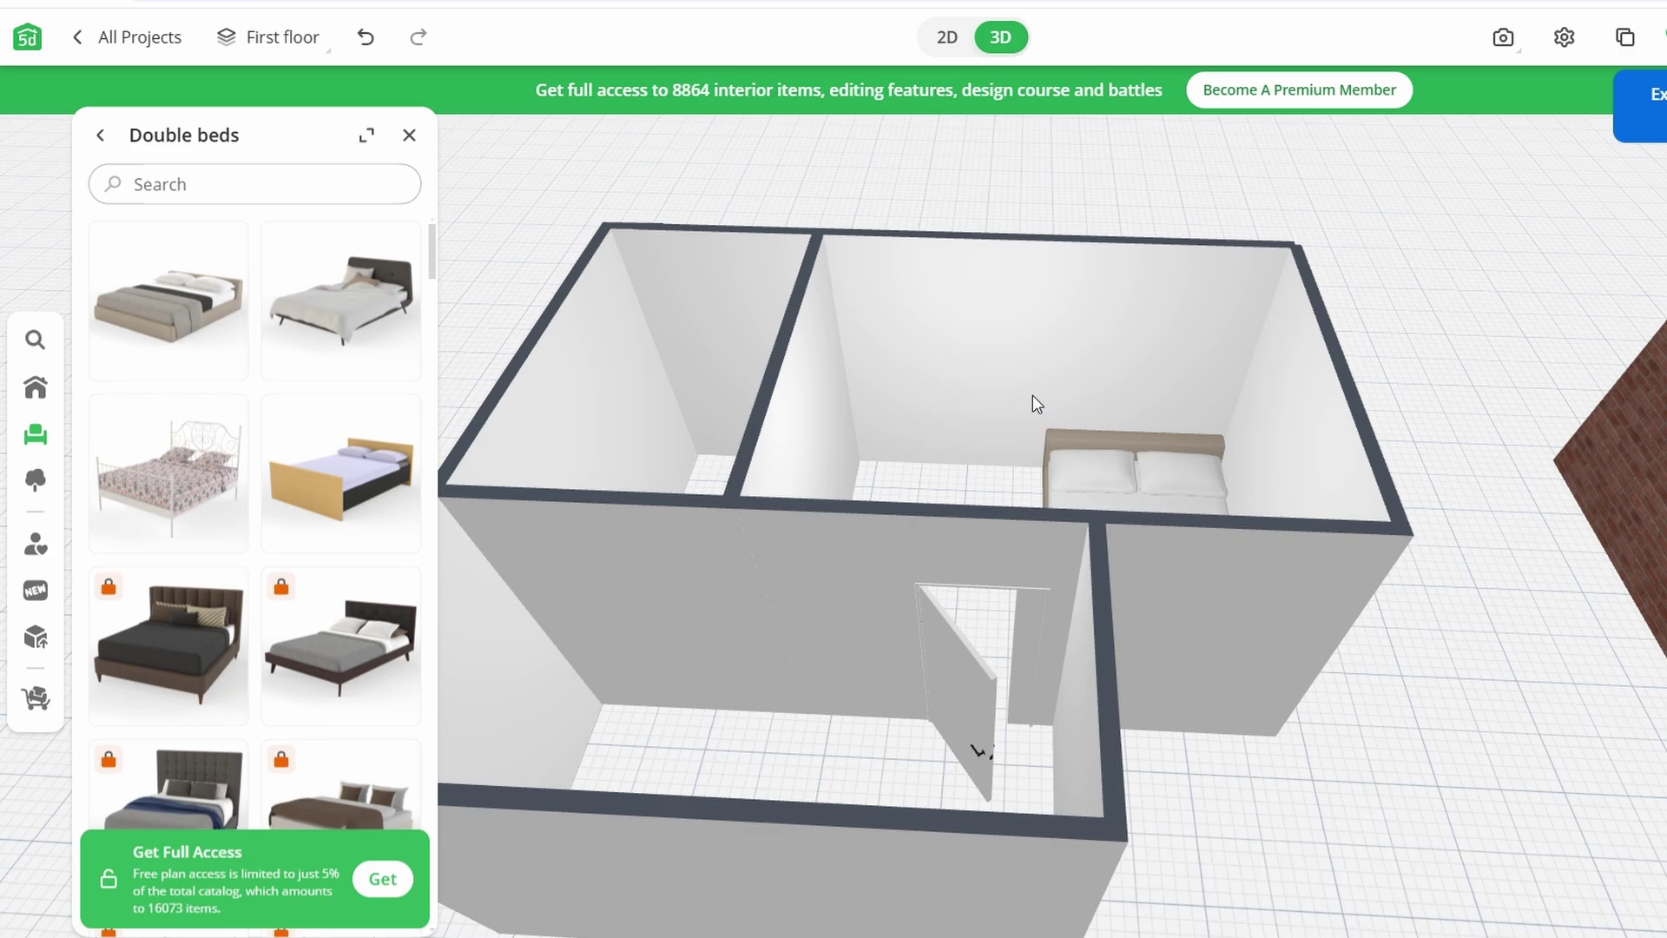
{"action": "left_click_drag", "start_coordinate": [1038, 425], "coordinate": [1041, 509]}
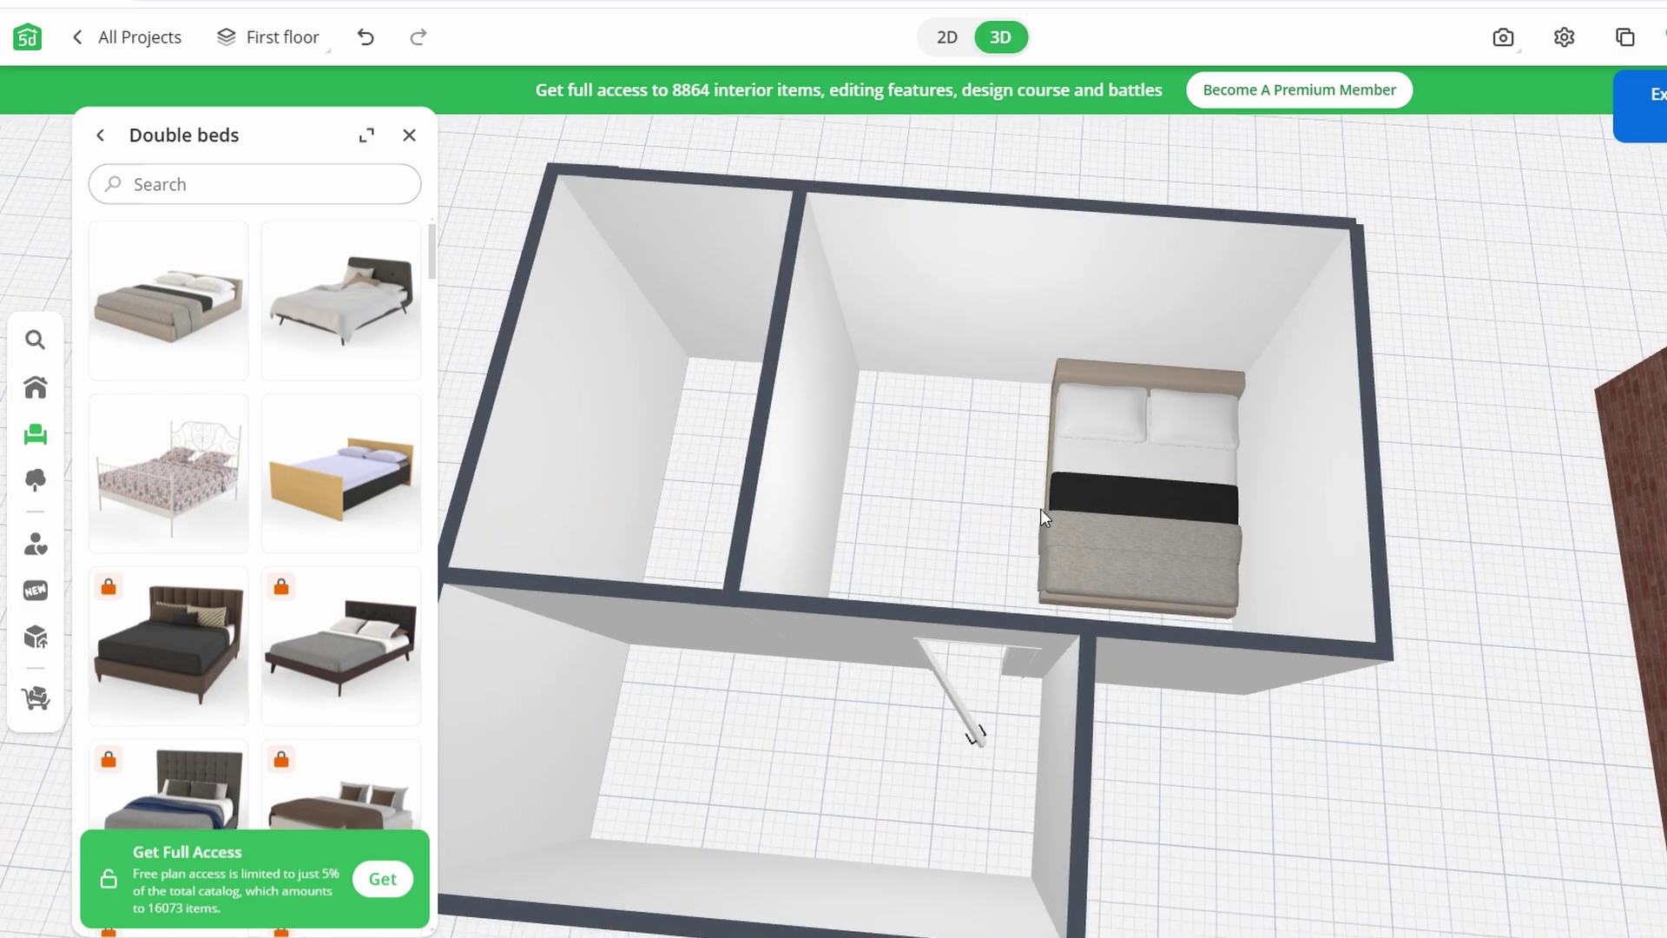
- Move the double bed and turn it sideways toward the interior wall
{"action": "left_click", "coordinate": [1145, 489]}
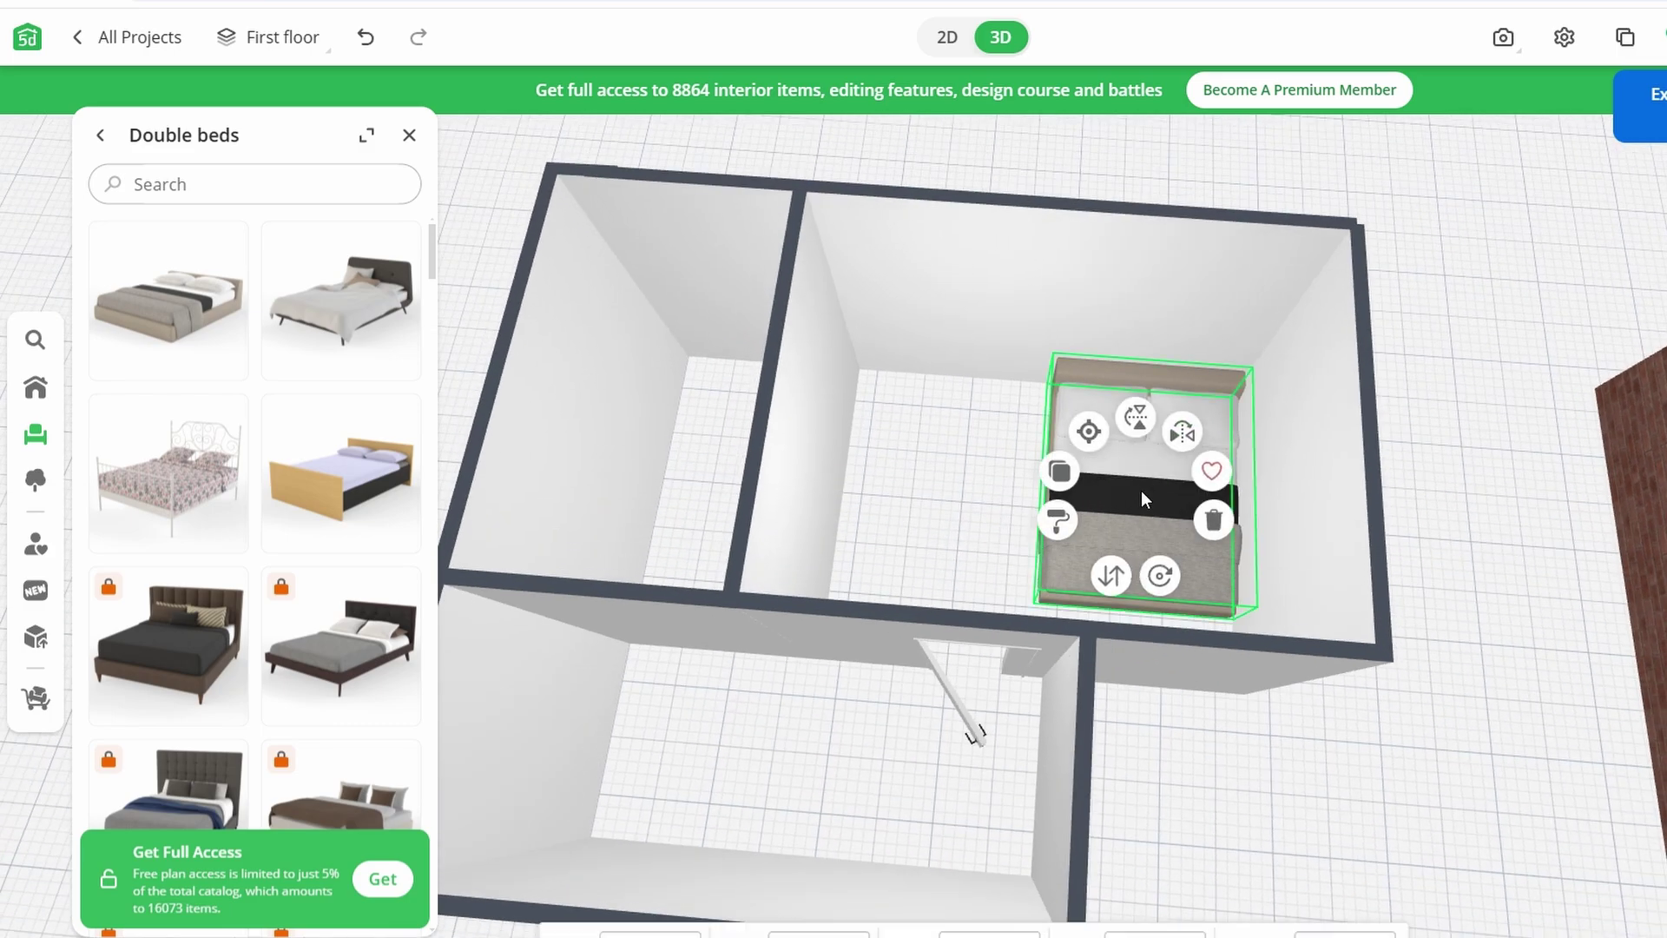
{"action": "left_click_drag", "start_coordinate": [1142, 489], "coordinate": [940, 481]}
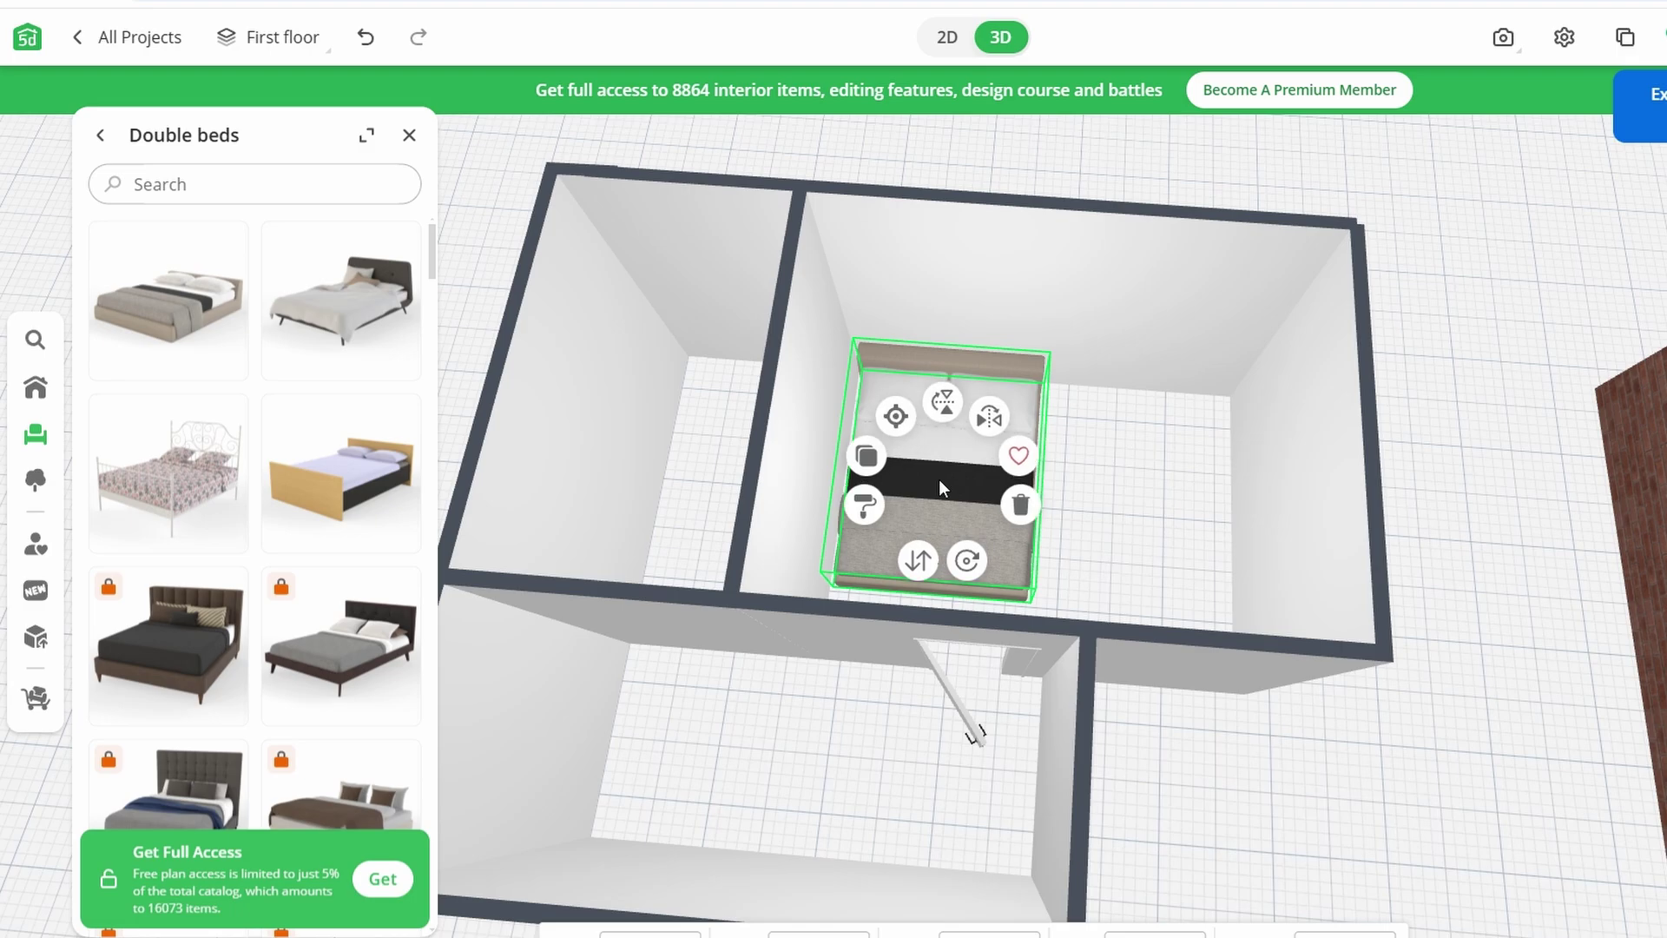
{"action": "left_click_drag", "start_coordinate": [965, 559], "coordinate": [828, 379]}
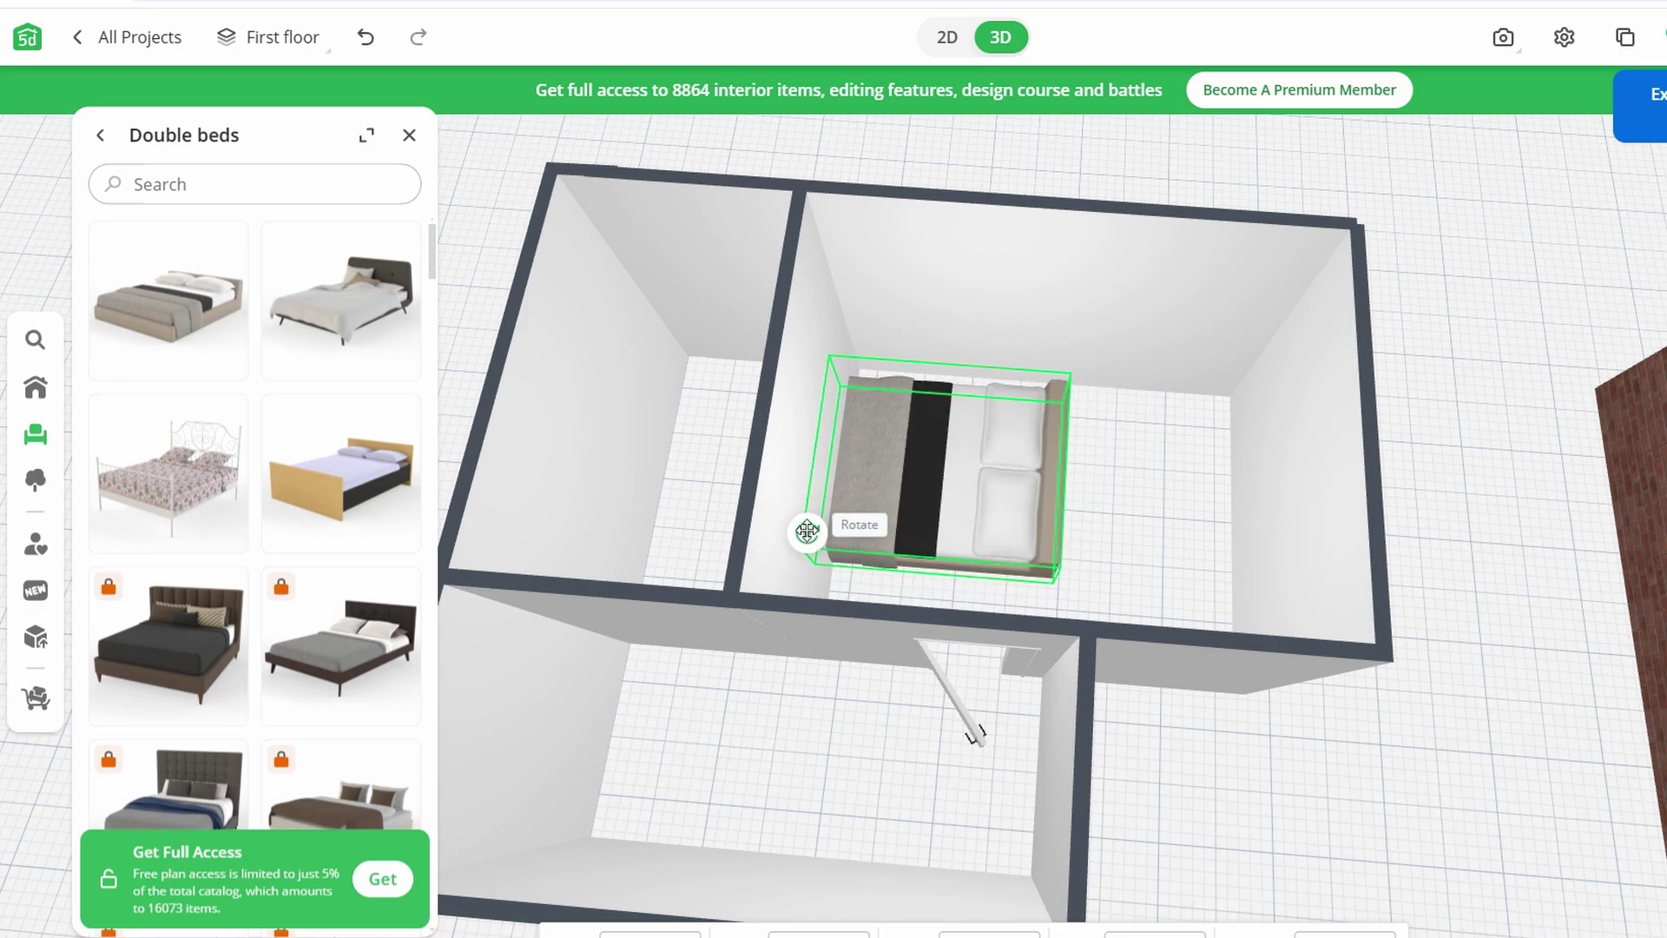
{"action": "left_click_drag", "start_coordinate": [829, 378], "coordinate": [800, 521]}
{"action": "mouse_move", "coordinate": [937, 470]}
{"action": "left_mouse_down"}
{"action": "mouse_move", "coordinate": [1056, 463]}
{"action": "mouse_move", "coordinate": [1116, 485]}
{"action": "left_mouse_up"}
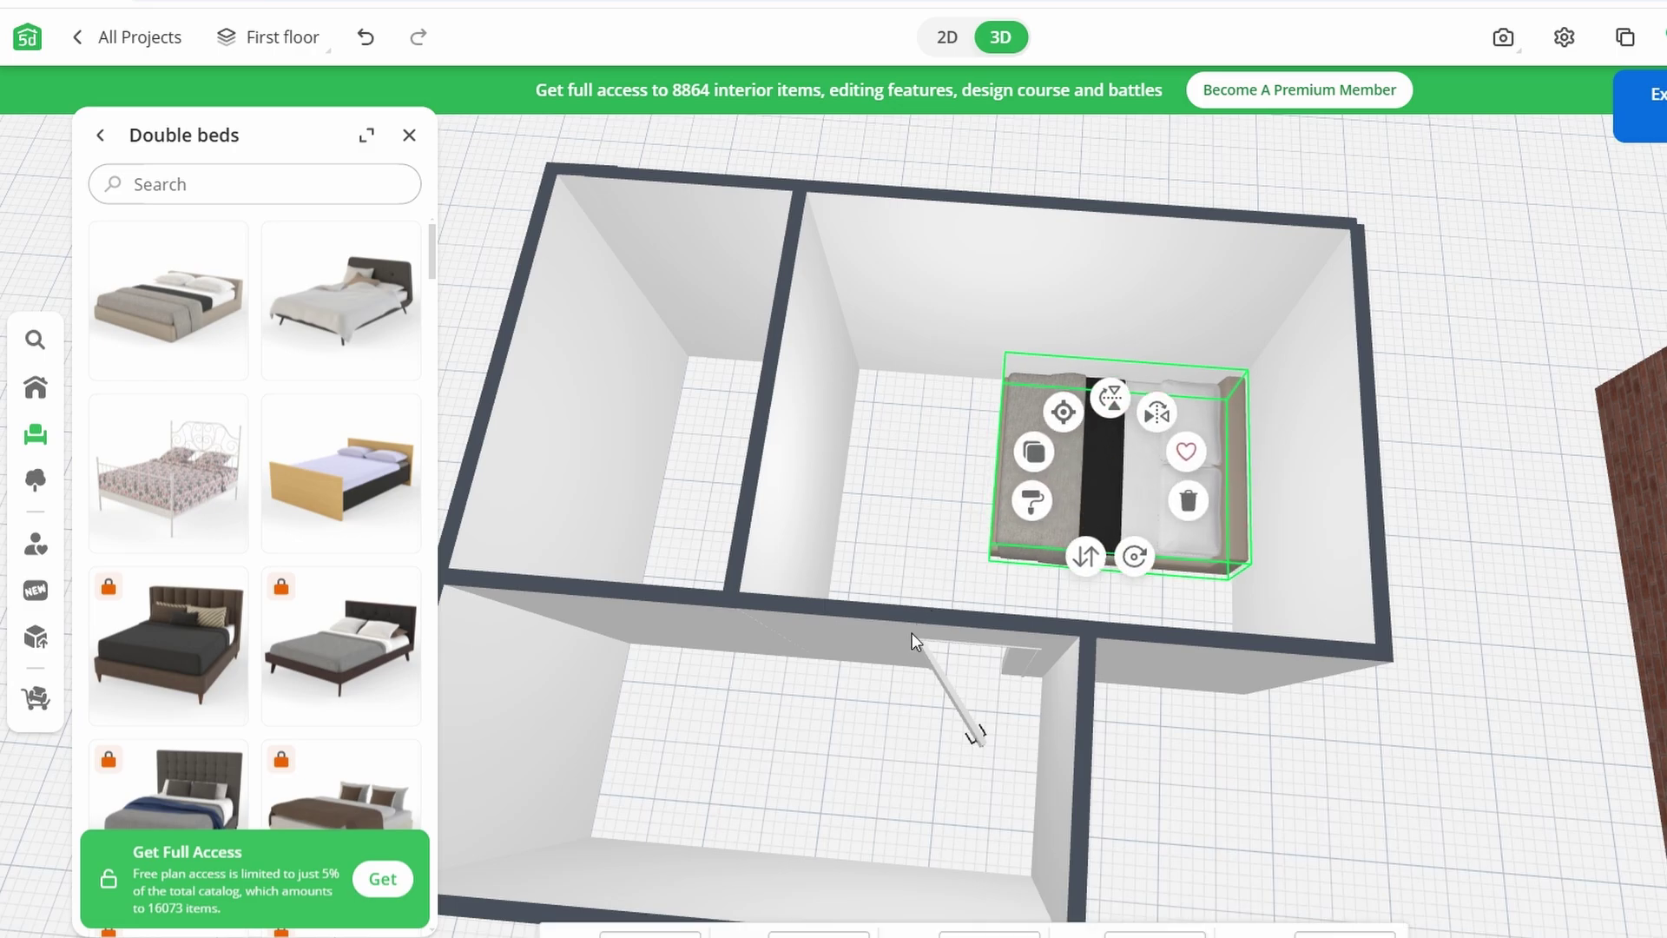
{"action": "scroll", "coordinate": [1030, 470], "scroll_direction": "down", "scroll_amount": 3}
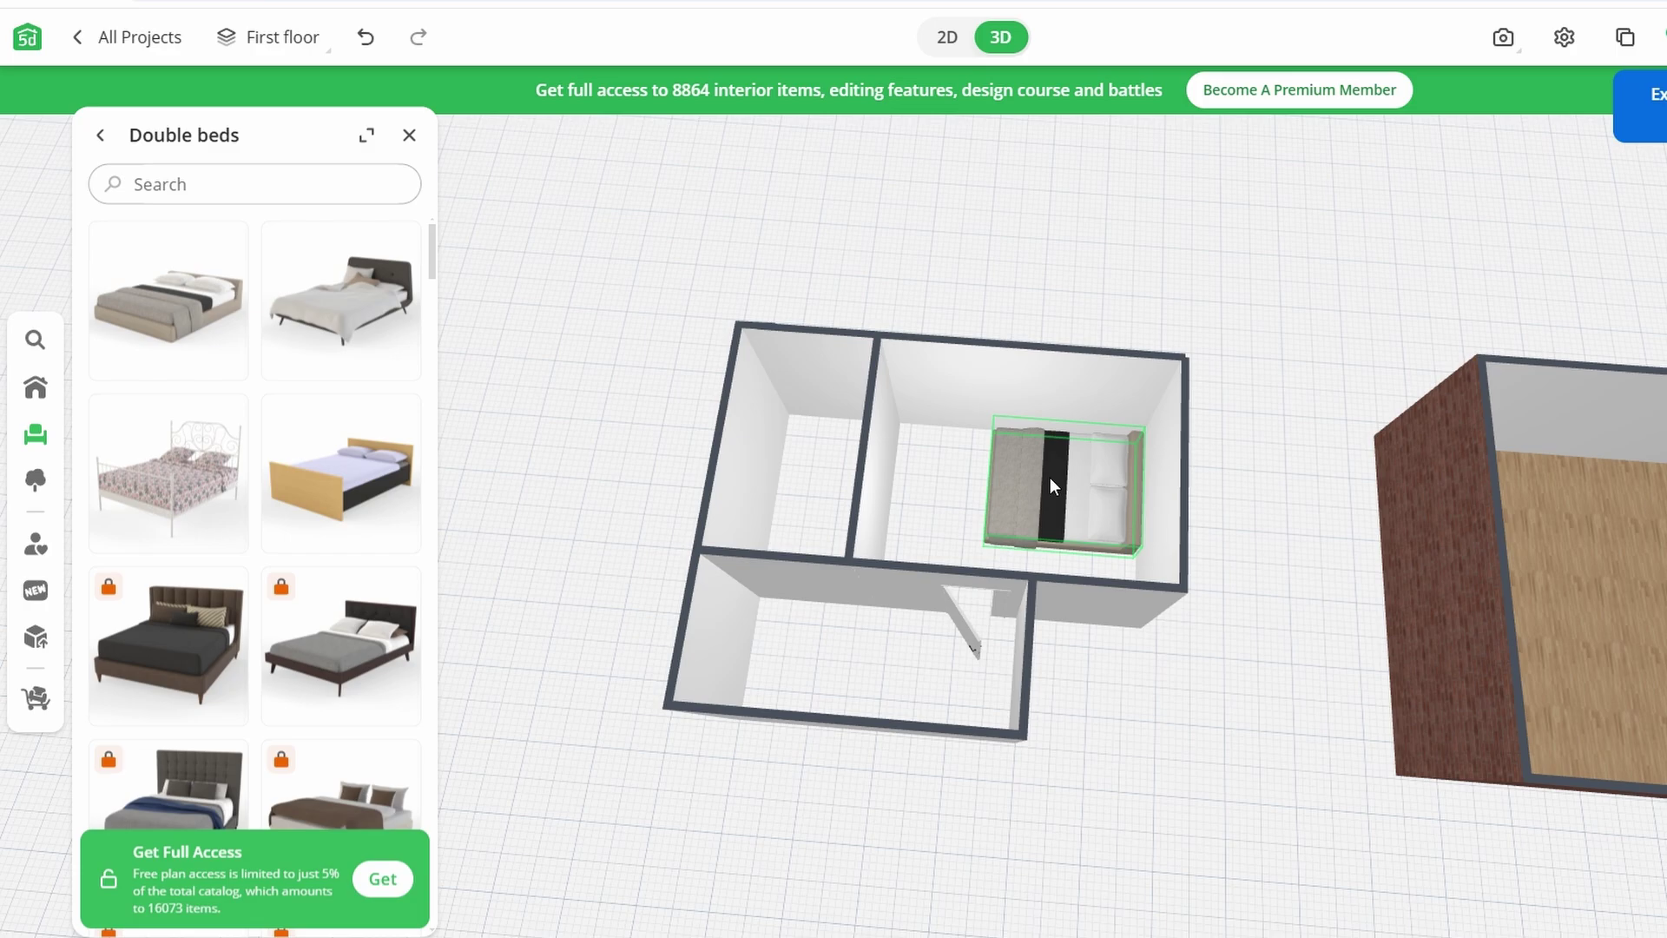
{"action": "left_click", "coordinate": [1050, 482]}
{"action": "mouse_move", "coordinate": [1082, 568]}
{"action": "left_mouse_down"}
{"action": "mouse_move", "coordinate": [1108, 558]}
{"action": "mouse_move", "coordinate": [1038, 392]}
{"action": "left_mouse_up"}
{"action": "mouse_move", "coordinate": [1072, 484]}
{"action": "left_mouse_down"}
{"action": "mouse_move", "coordinate": [930, 557]}
{"action": "mouse_move", "coordinate": [827, 655]}
{"action": "mouse_move", "coordinate": [1231, 643]}
{"action": "left_mouse_up"}
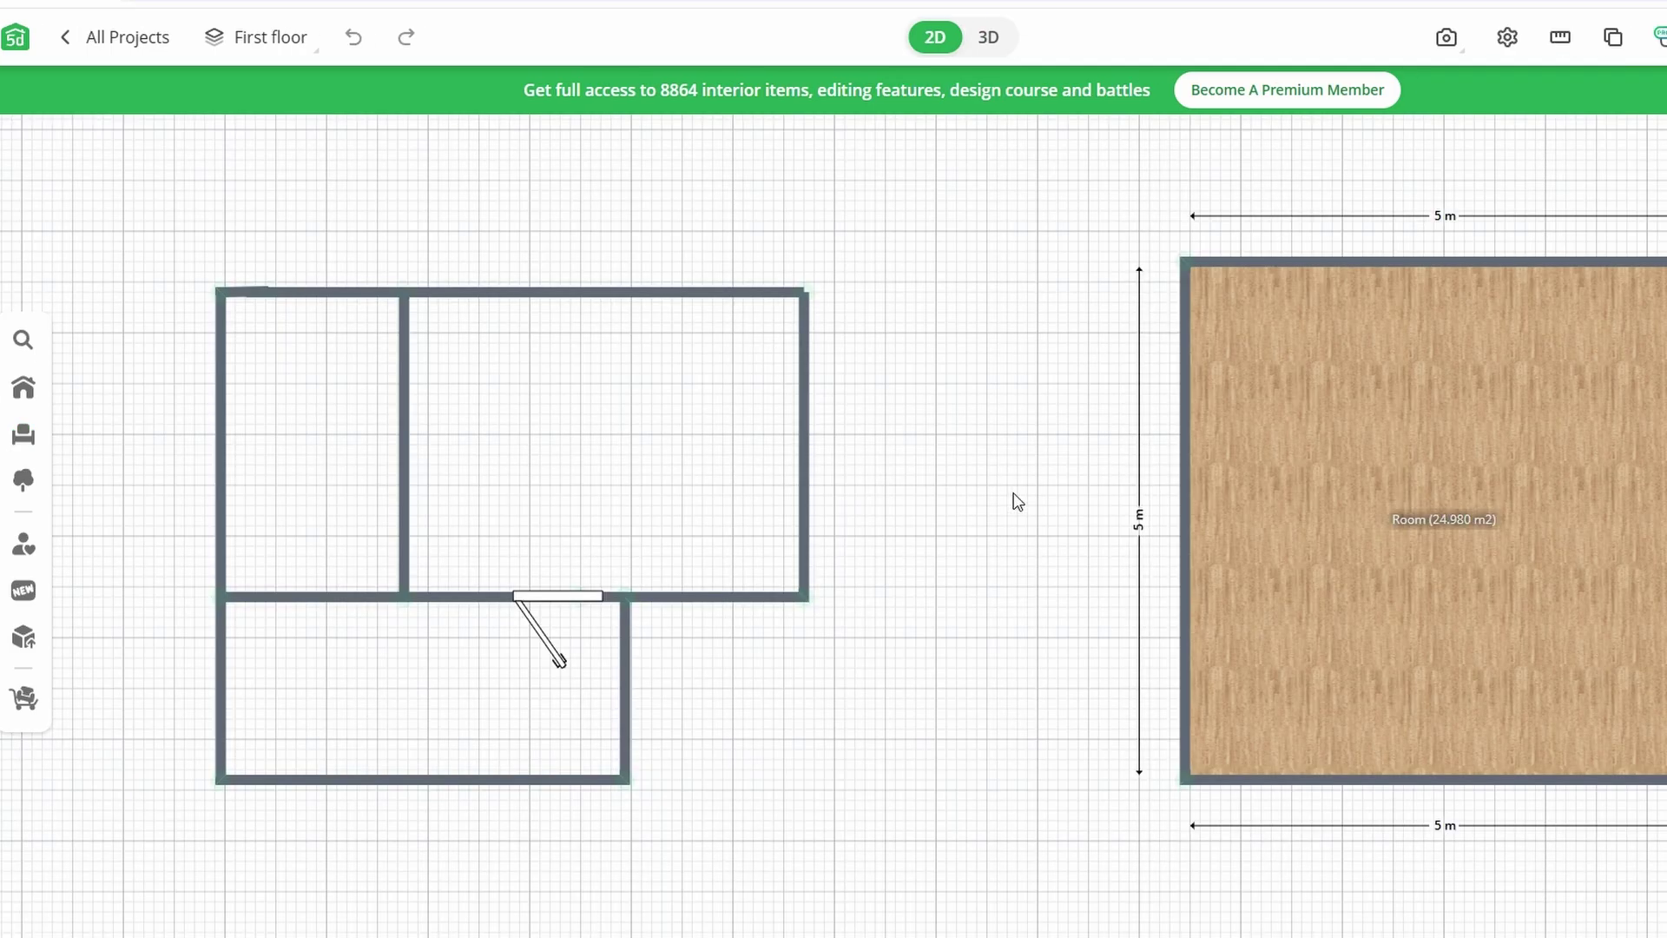
{"action": "scroll", "coordinate": [1013, 500], "scroll_direction": "down", "scroll_amount": 2}
{"action": "scroll", "coordinate": [477, 420], "scroll_direction": "up", "scroll_amount": 3}
{"action": "scroll", "coordinate": [878, 487], "scroll_direction": "up", "scroll_amount": 2}
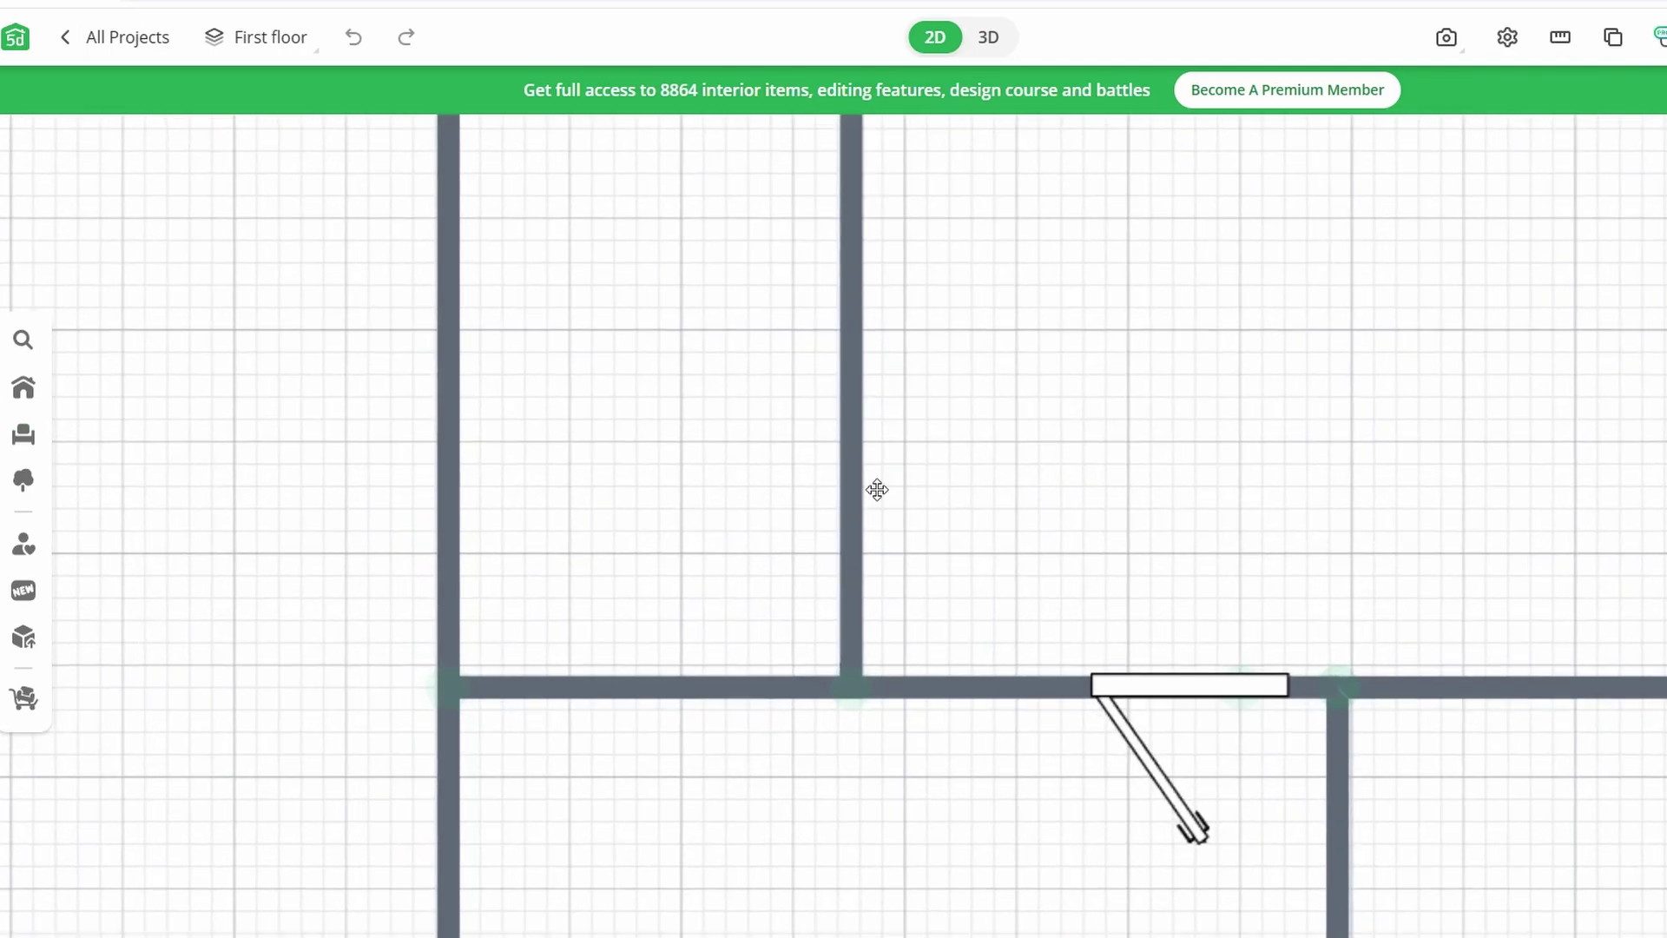
{"action": "scroll", "coordinate": [978, 535], "scroll_direction": "down", "scroll_amount": 3}
{"action": "scroll", "coordinate": [982, 440], "scroll_direction": "down", "scroll_amount": 2}
{"action": "scroll", "coordinate": [995, 415], "scroll_direction": "up", "scroll_amount": 1}
{"action": "scroll", "coordinate": [1032, 525], "scroll_direction": "up", "scroll_amount": 1}
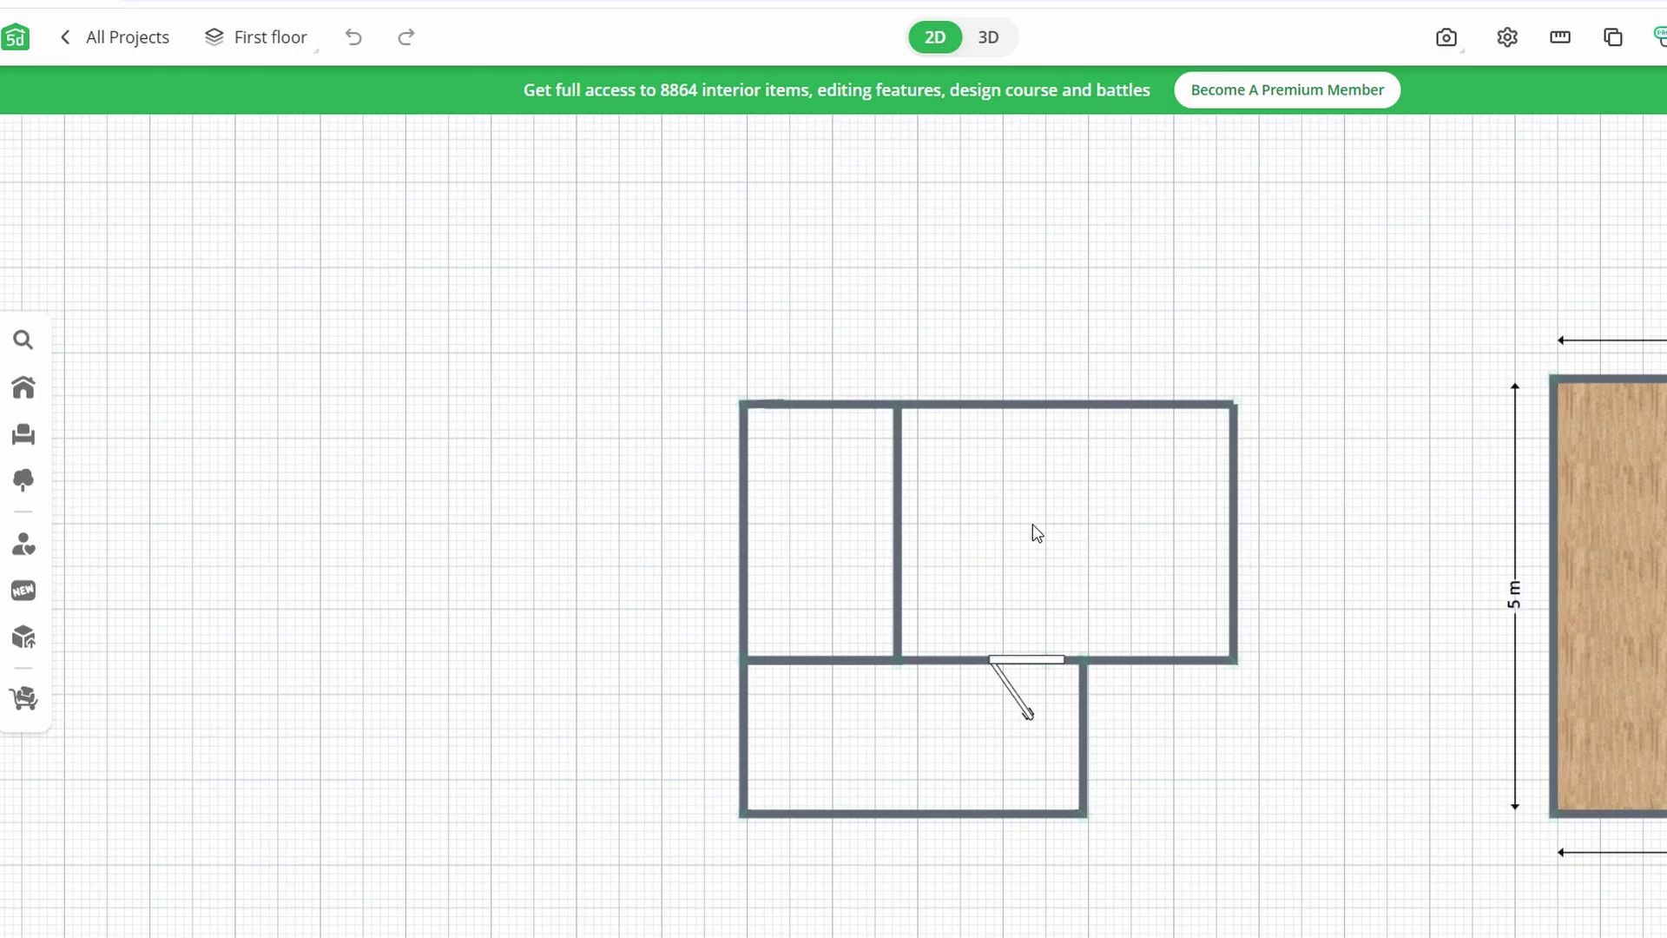
- Open the Build catalogue, then switch to the Furnish catalogue's room categories
{"action": "left_click", "coordinate": [24, 389]}
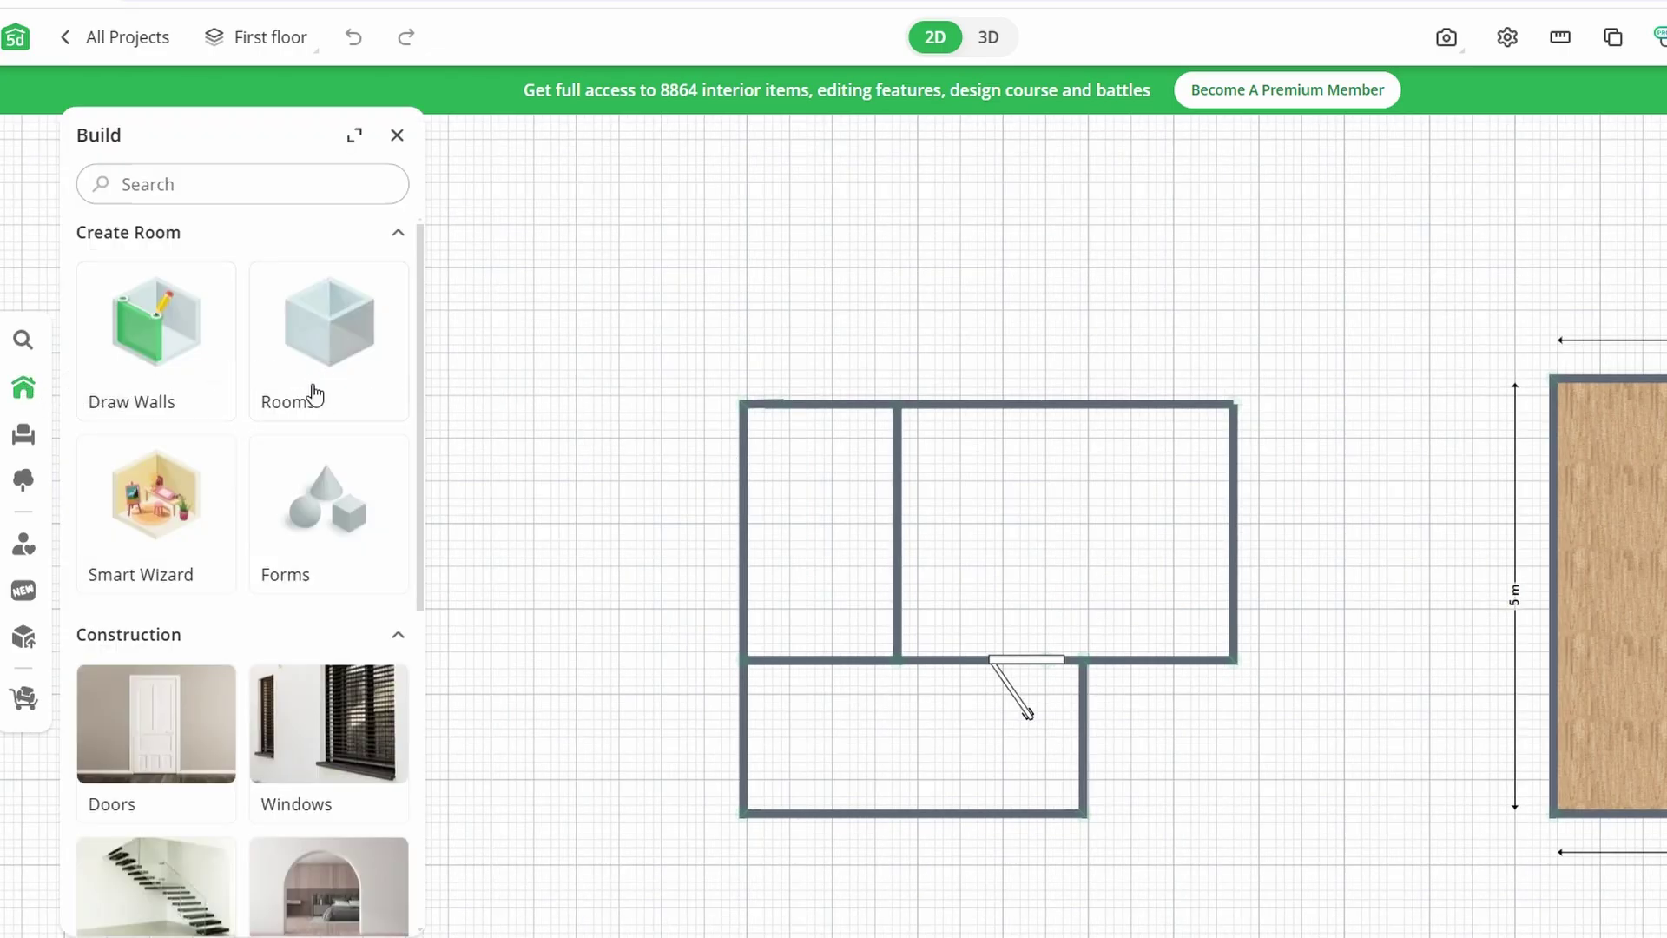
{"action": "scroll", "coordinate": [313, 391], "scroll_direction": "down", "scroll_amount": 2}
{"action": "scroll", "coordinate": [313, 395], "scroll_direction": "down", "scroll_amount": 2}
{"action": "scroll", "coordinate": [312, 395], "scroll_direction": "up", "scroll_amount": 3}
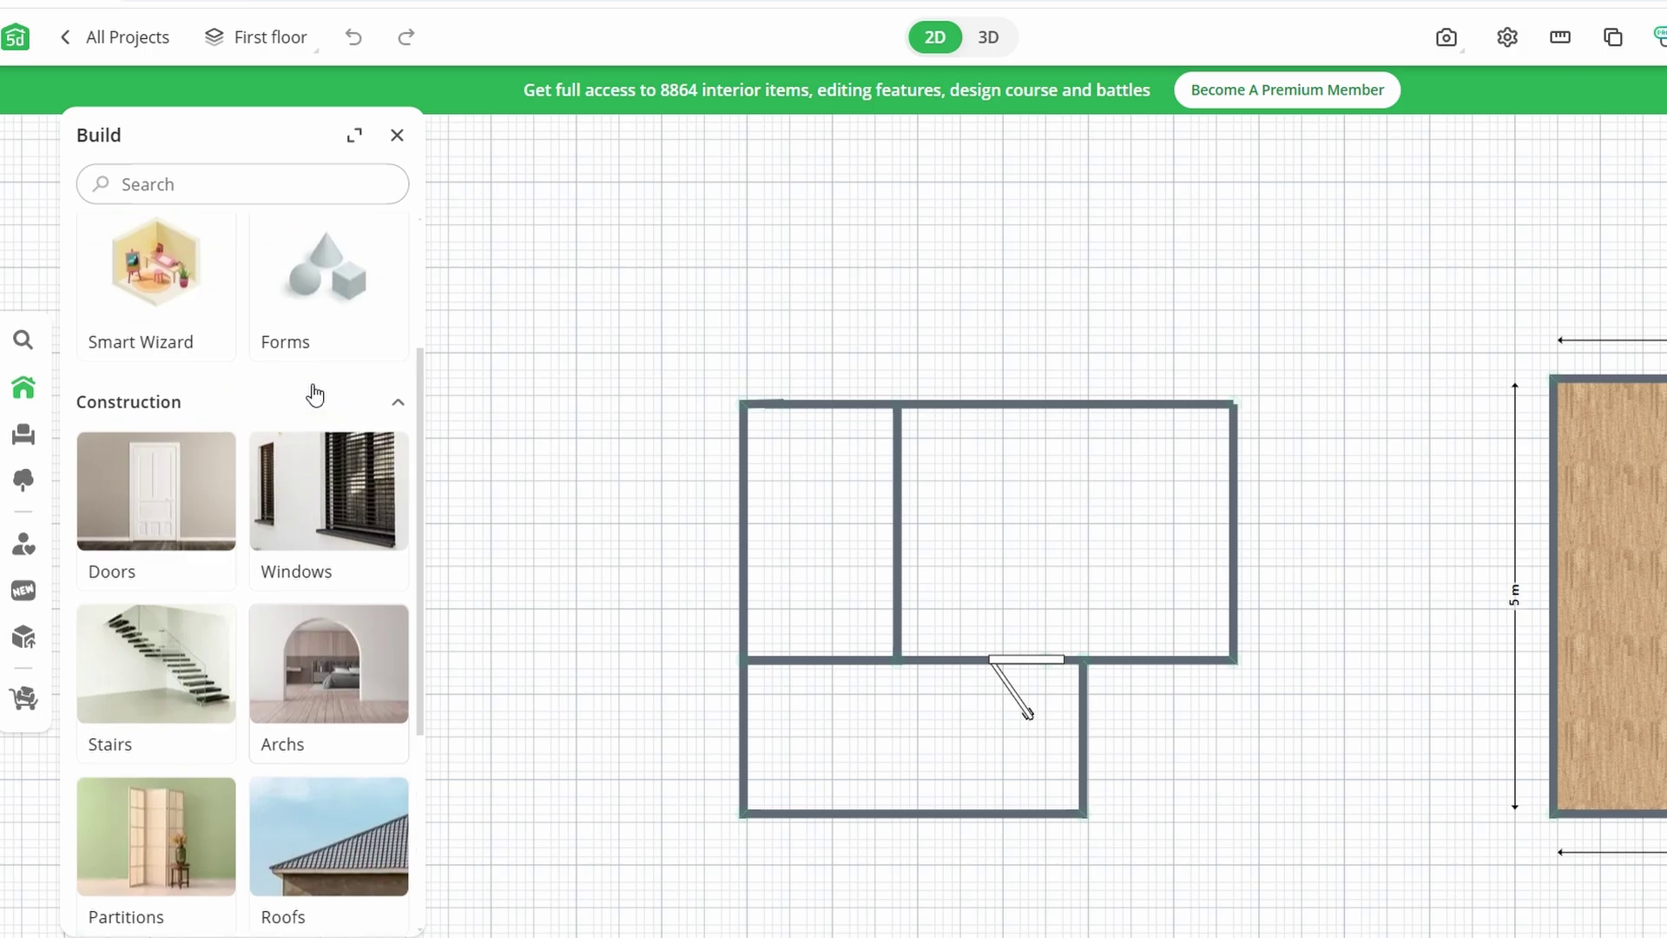
{"action": "scroll", "coordinate": [312, 395], "scroll_direction": "up", "scroll_amount": 1}
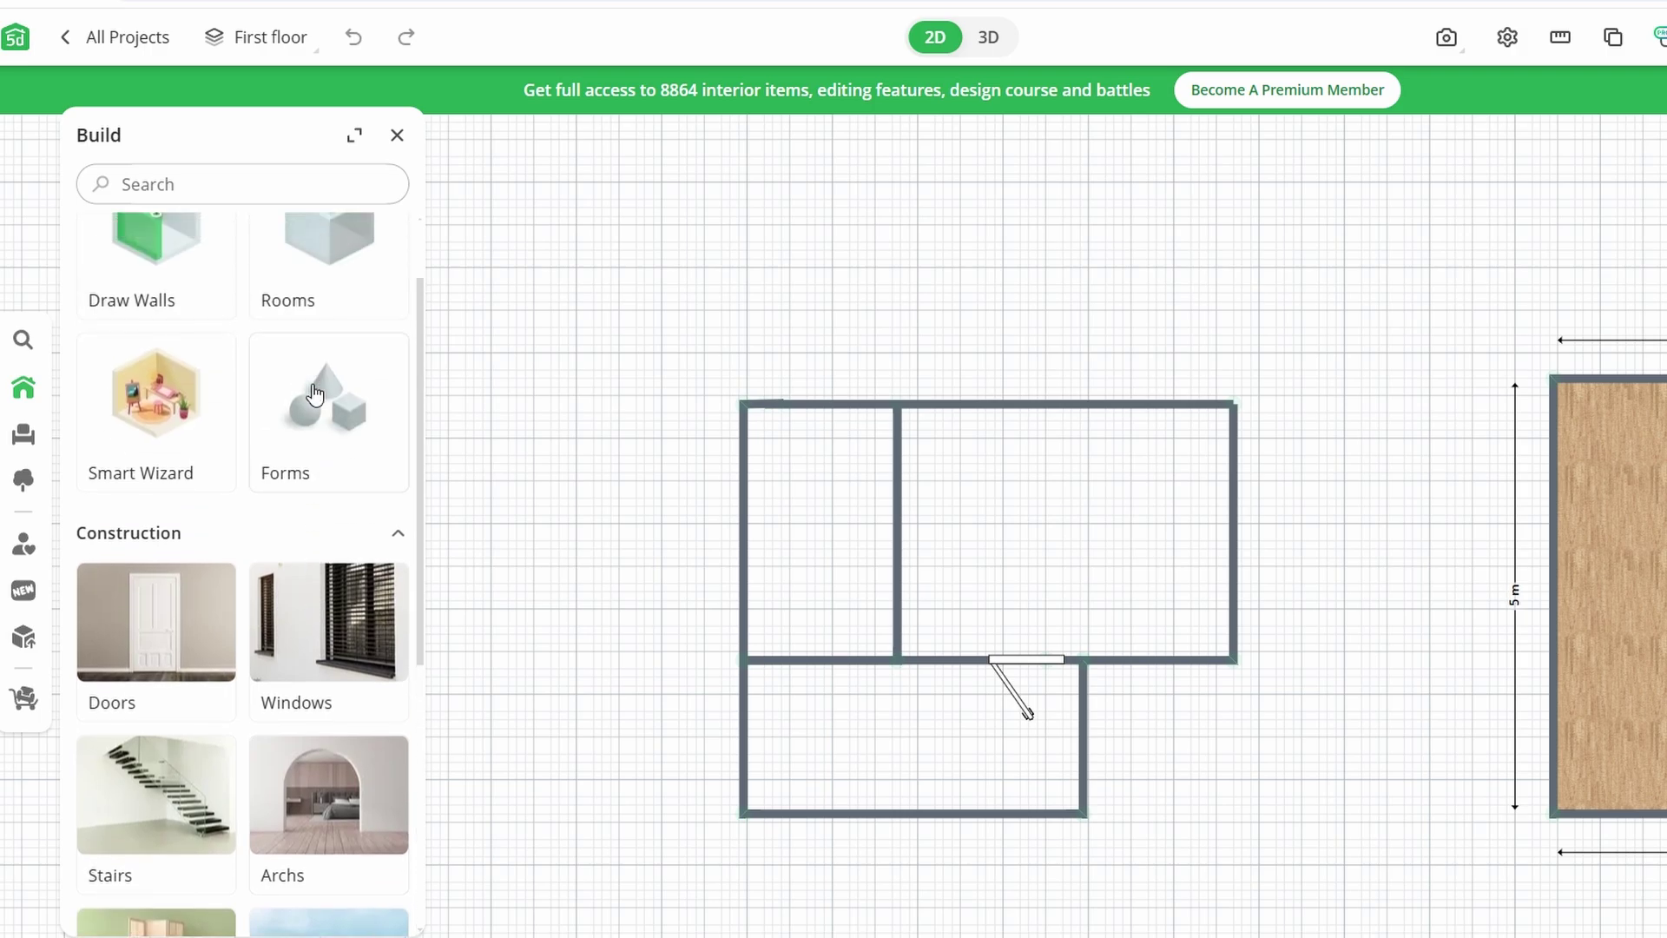
{"action": "left_click", "coordinate": [23, 435]}
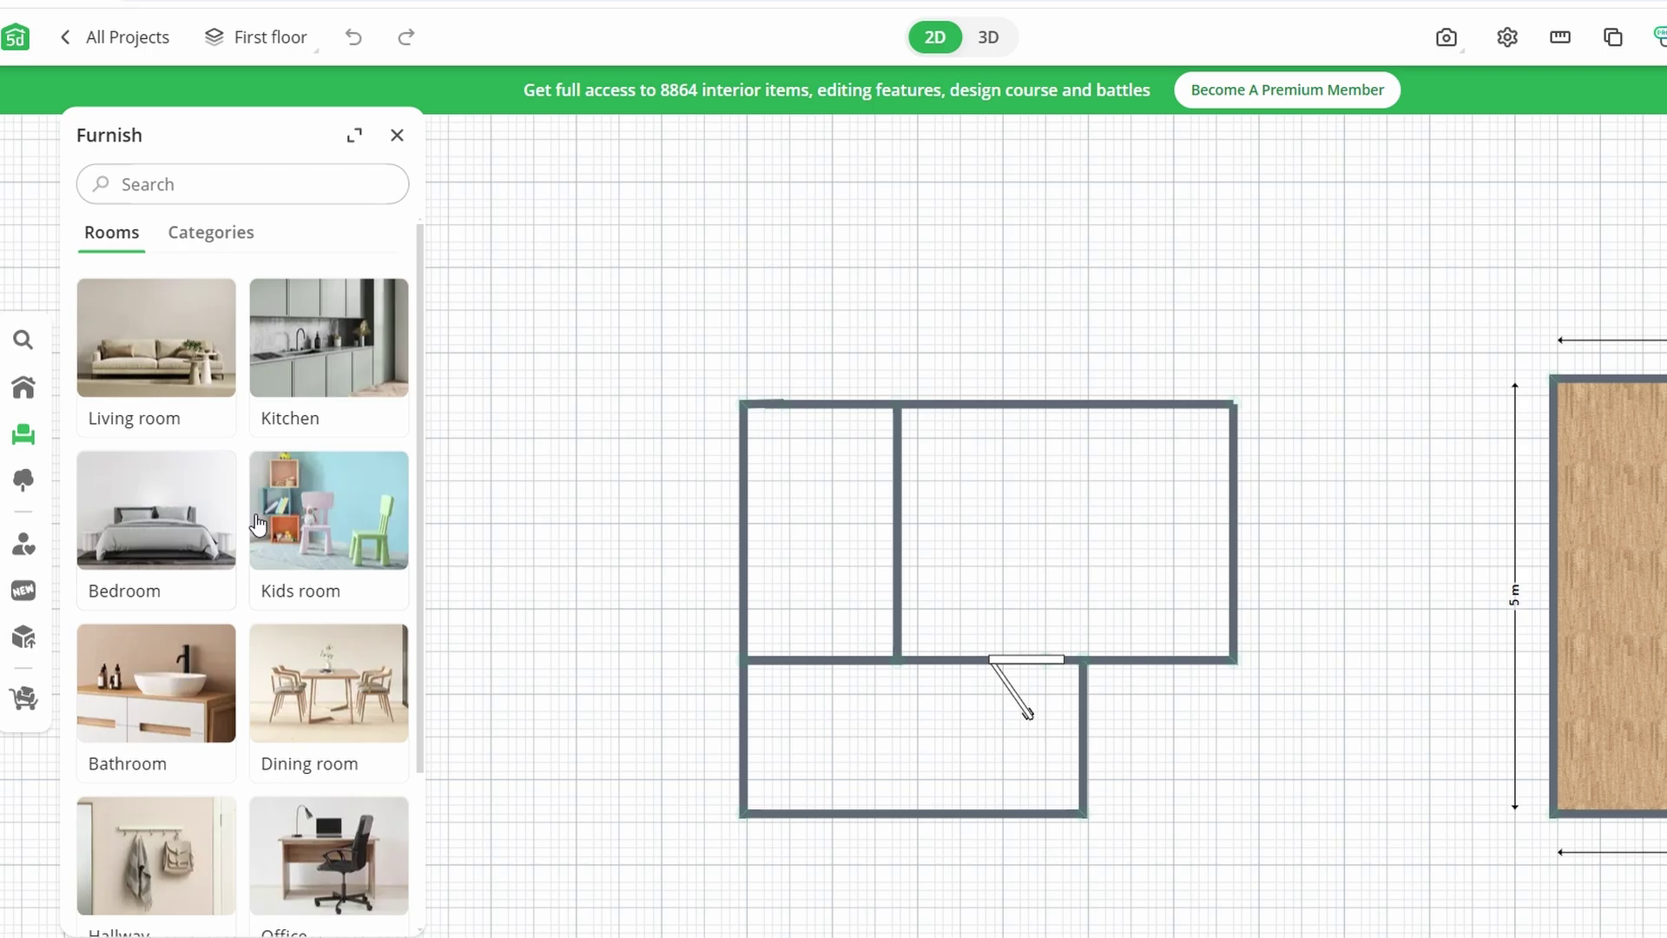
{"action": "scroll", "coordinate": [256, 523], "scroll_direction": "down", "scroll_amount": 1}
- Place the wooden-seat toilet from the bathroom toilets catalog into the small top-left room
{"action": "left_click", "coordinate": [173, 625]}
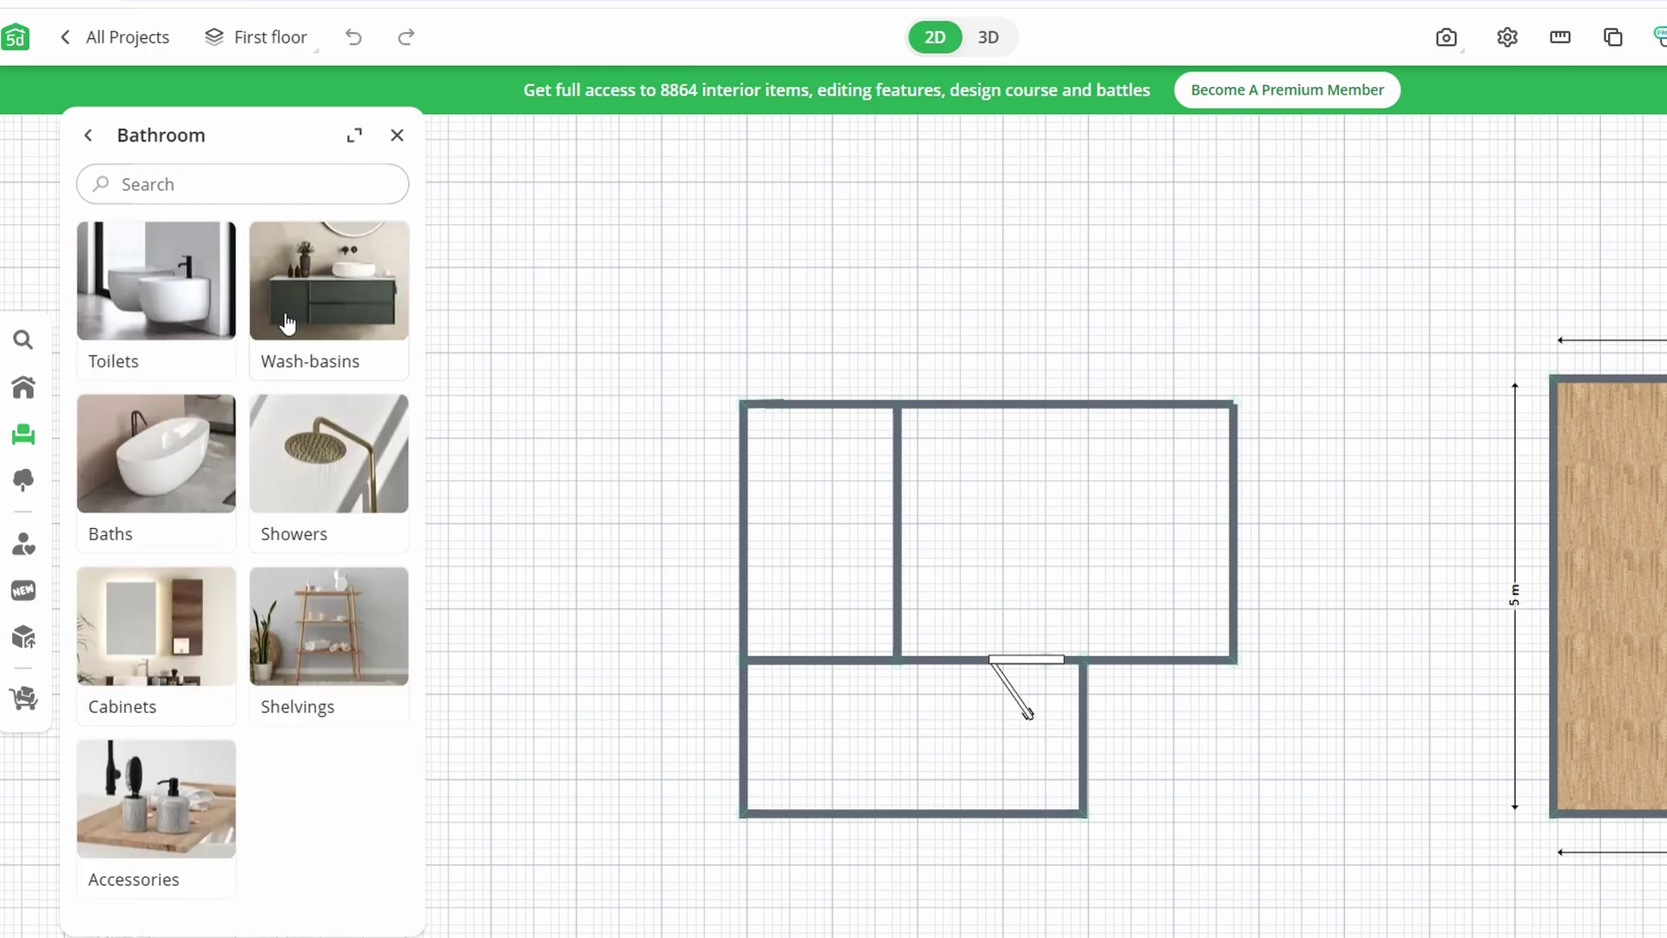
{"action": "left_click", "coordinate": [188, 332]}
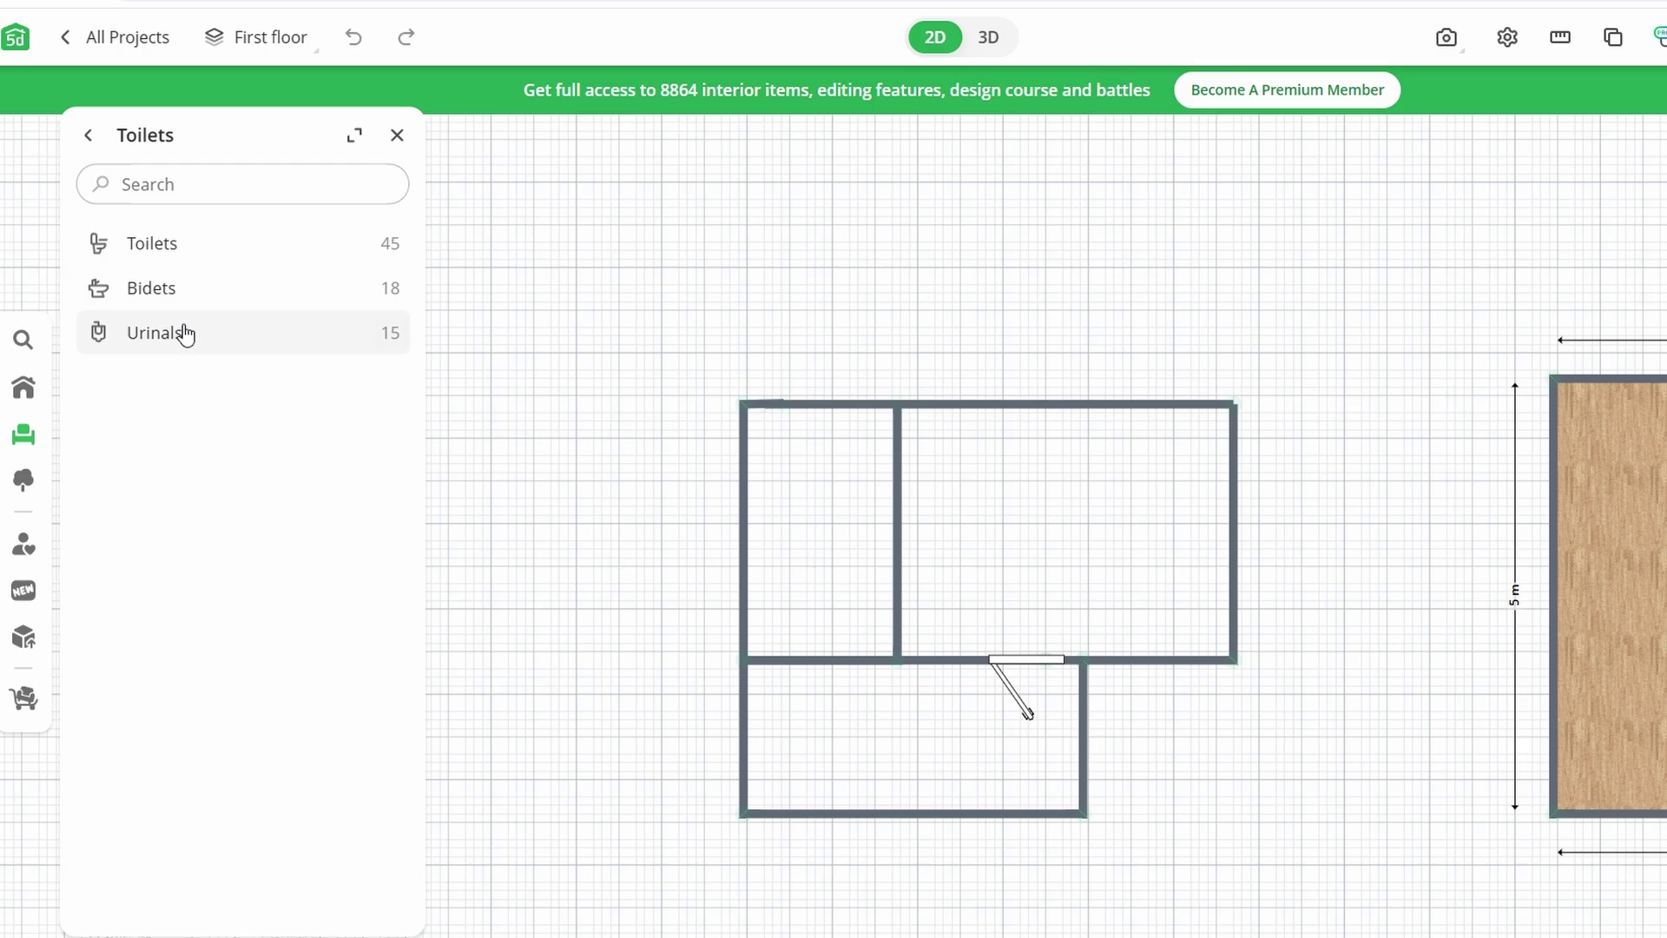
{"action": "left_click", "coordinate": [205, 265]}
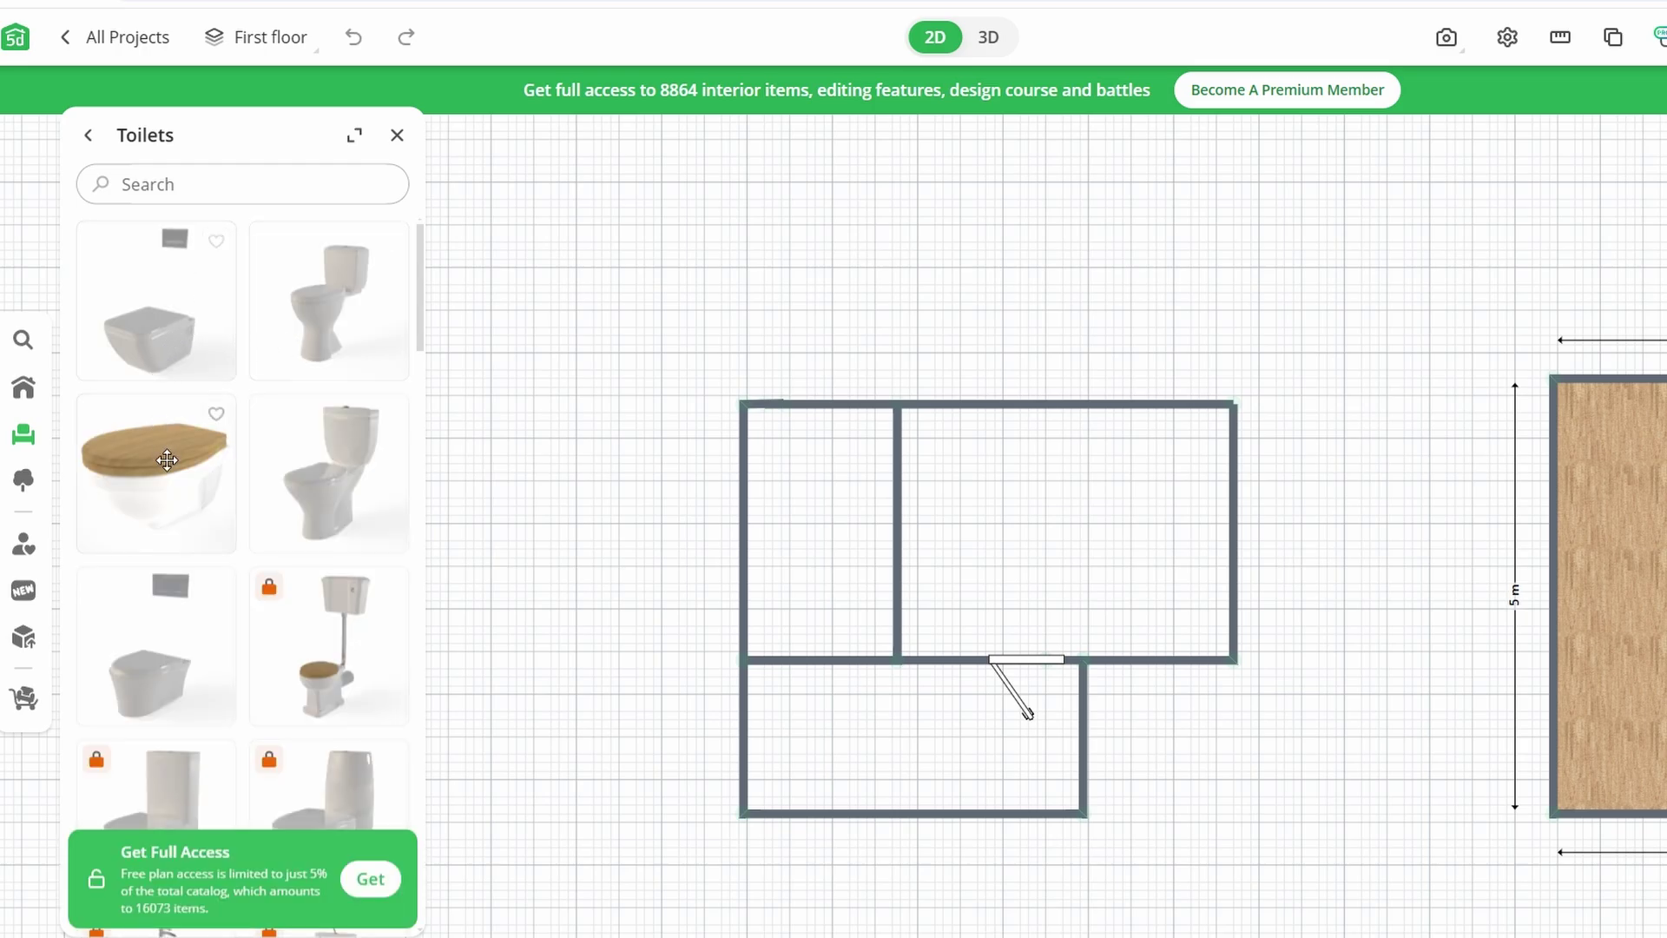
{"action": "left_click", "coordinate": [176, 490]}
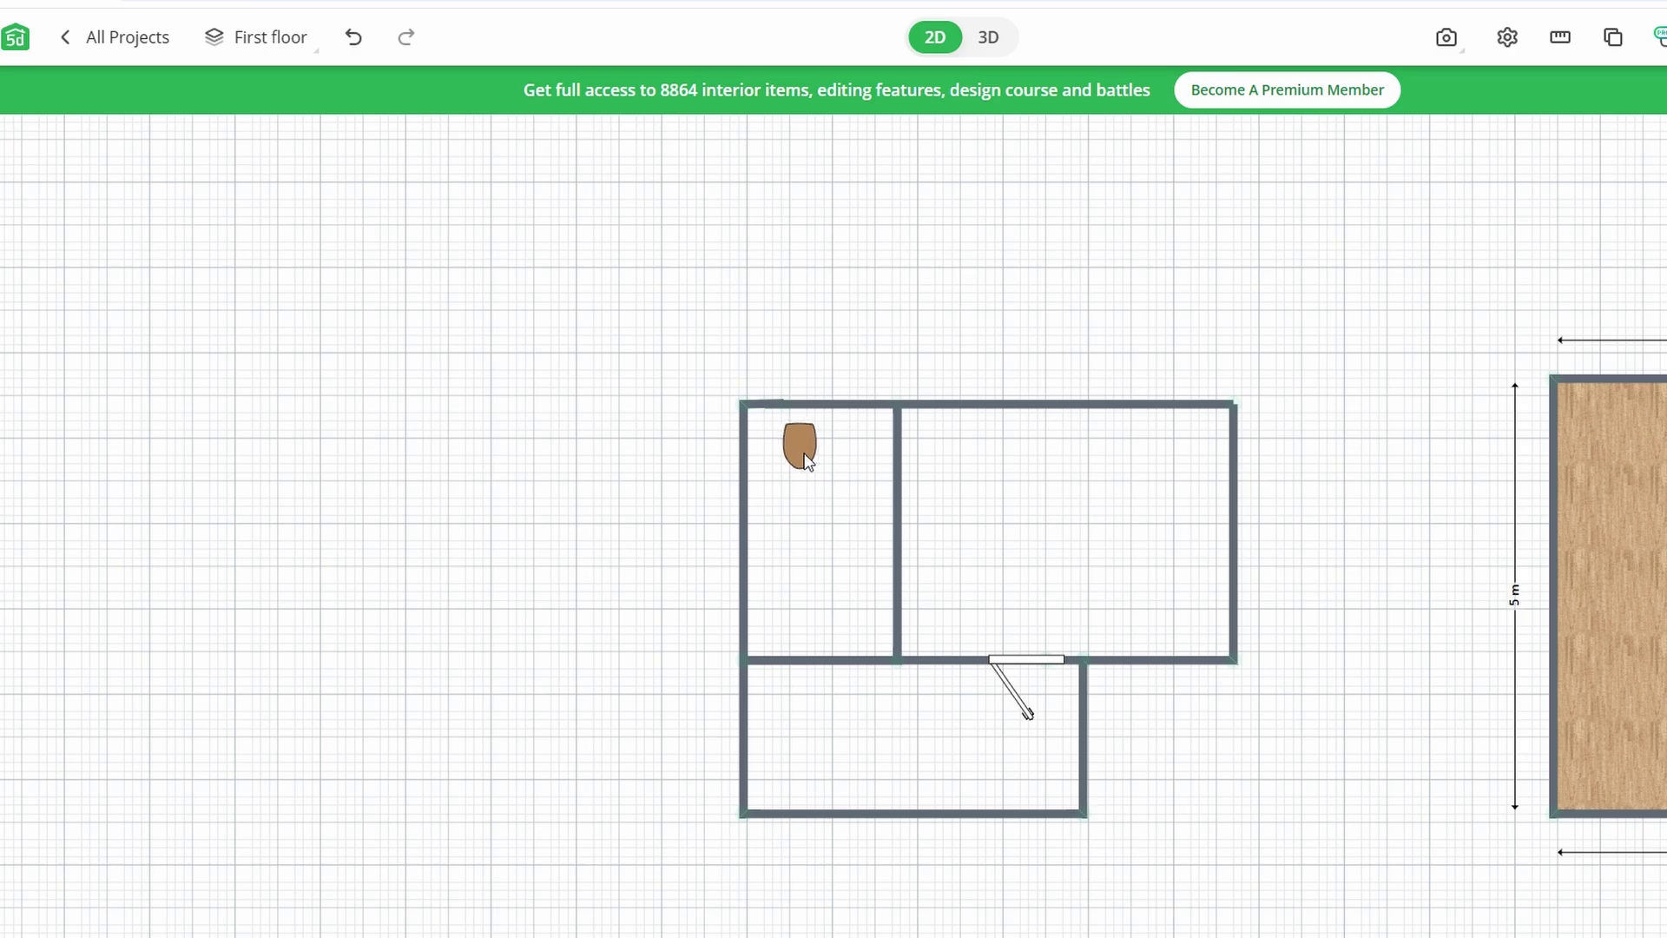
{"action": "left_click", "coordinate": [830, 439]}
{"action": "scroll", "coordinate": [830, 434], "scroll_direction": "up", "scroll_amount": 3}
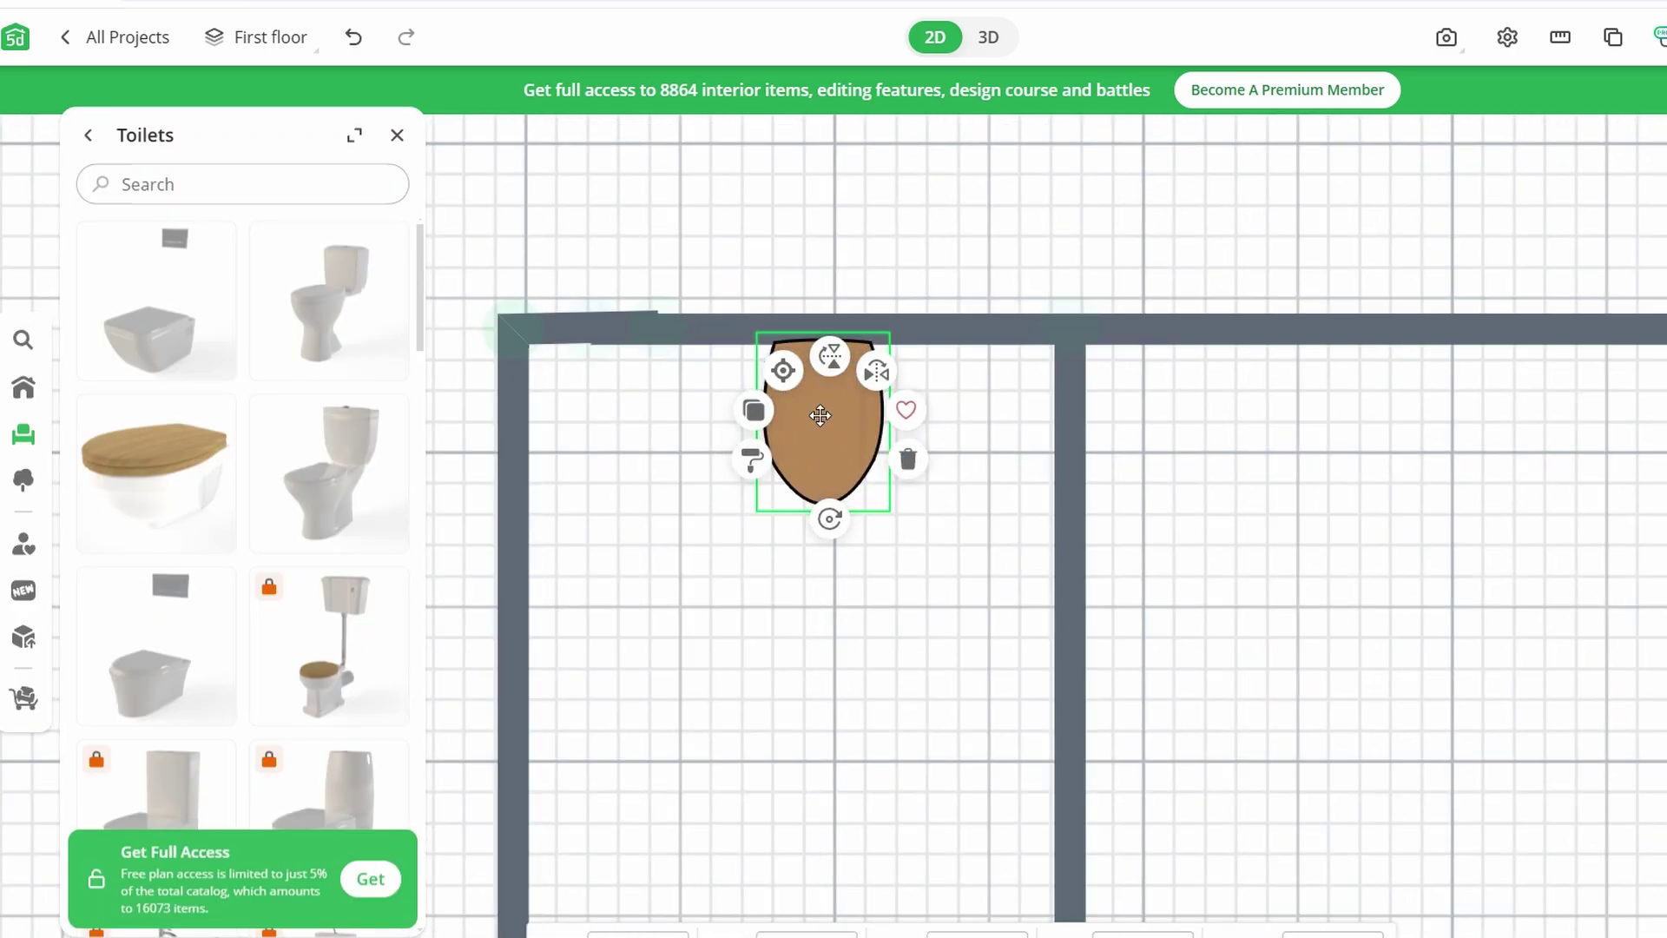
- Nudge the toilet flush against the room's top wall, then deselect it
{"action": "left_click_drag", "start_coordinate": [823, 434], "coordinate": [809, 465]}
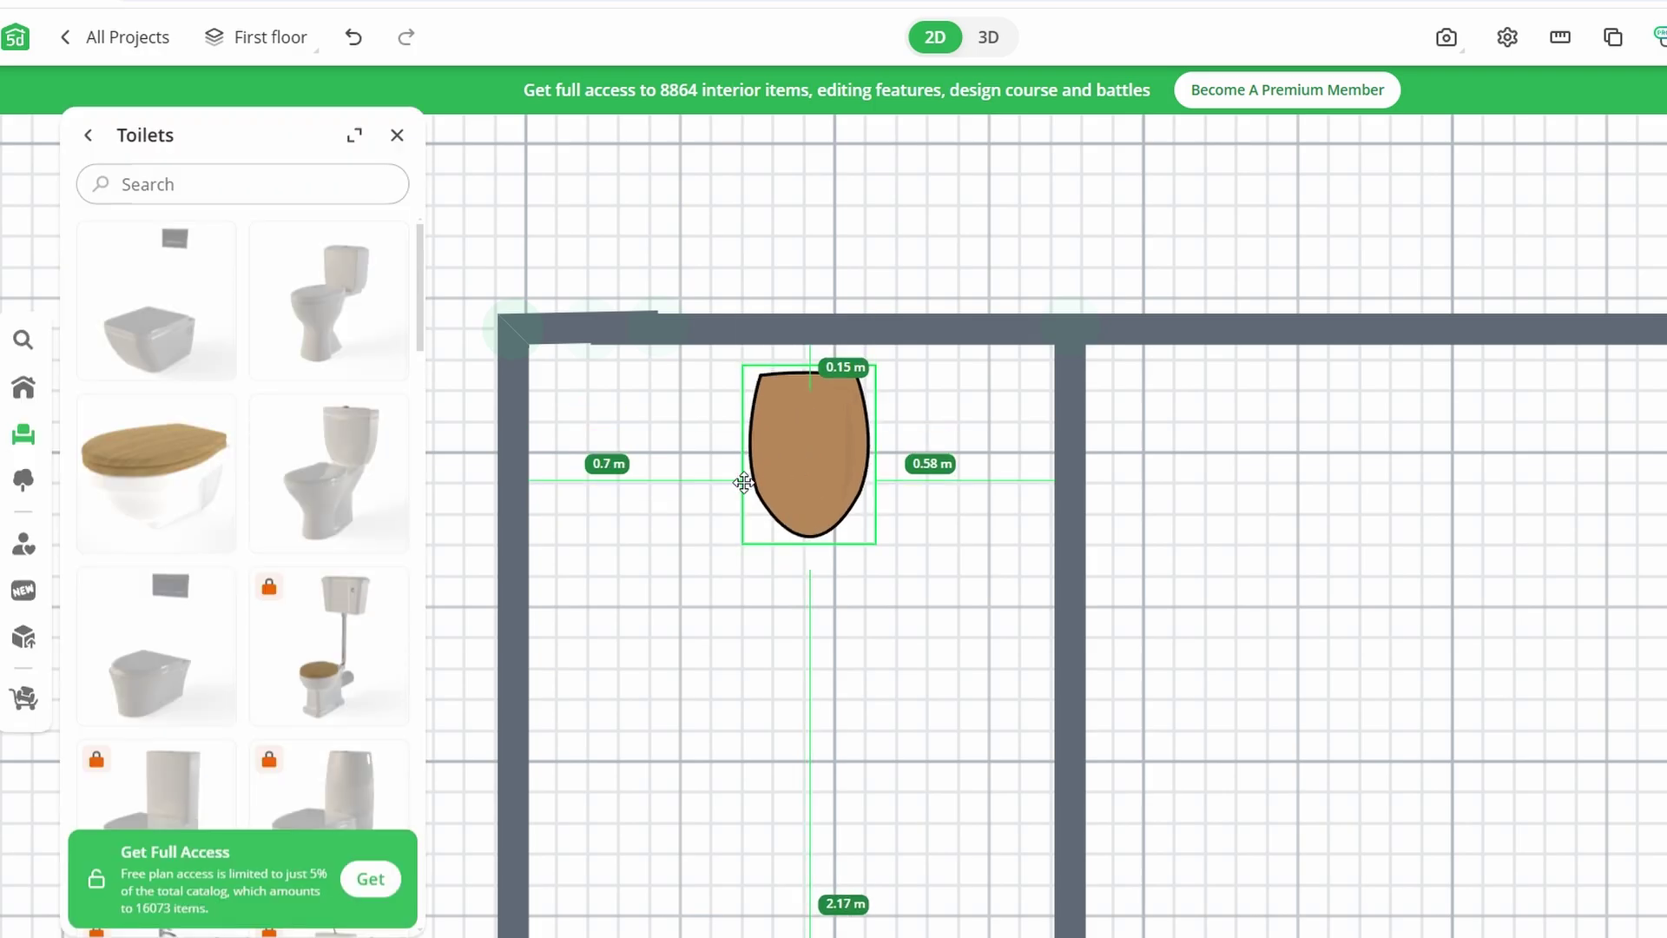
{"action": "scroll", "coordinate": [742, 482], "scroll_direction": "down", "scroll_amount": 2}
{"action": "scroll", "coordinate": [744, 480], "scroll_direction": "down", "scroll_amount": 3}
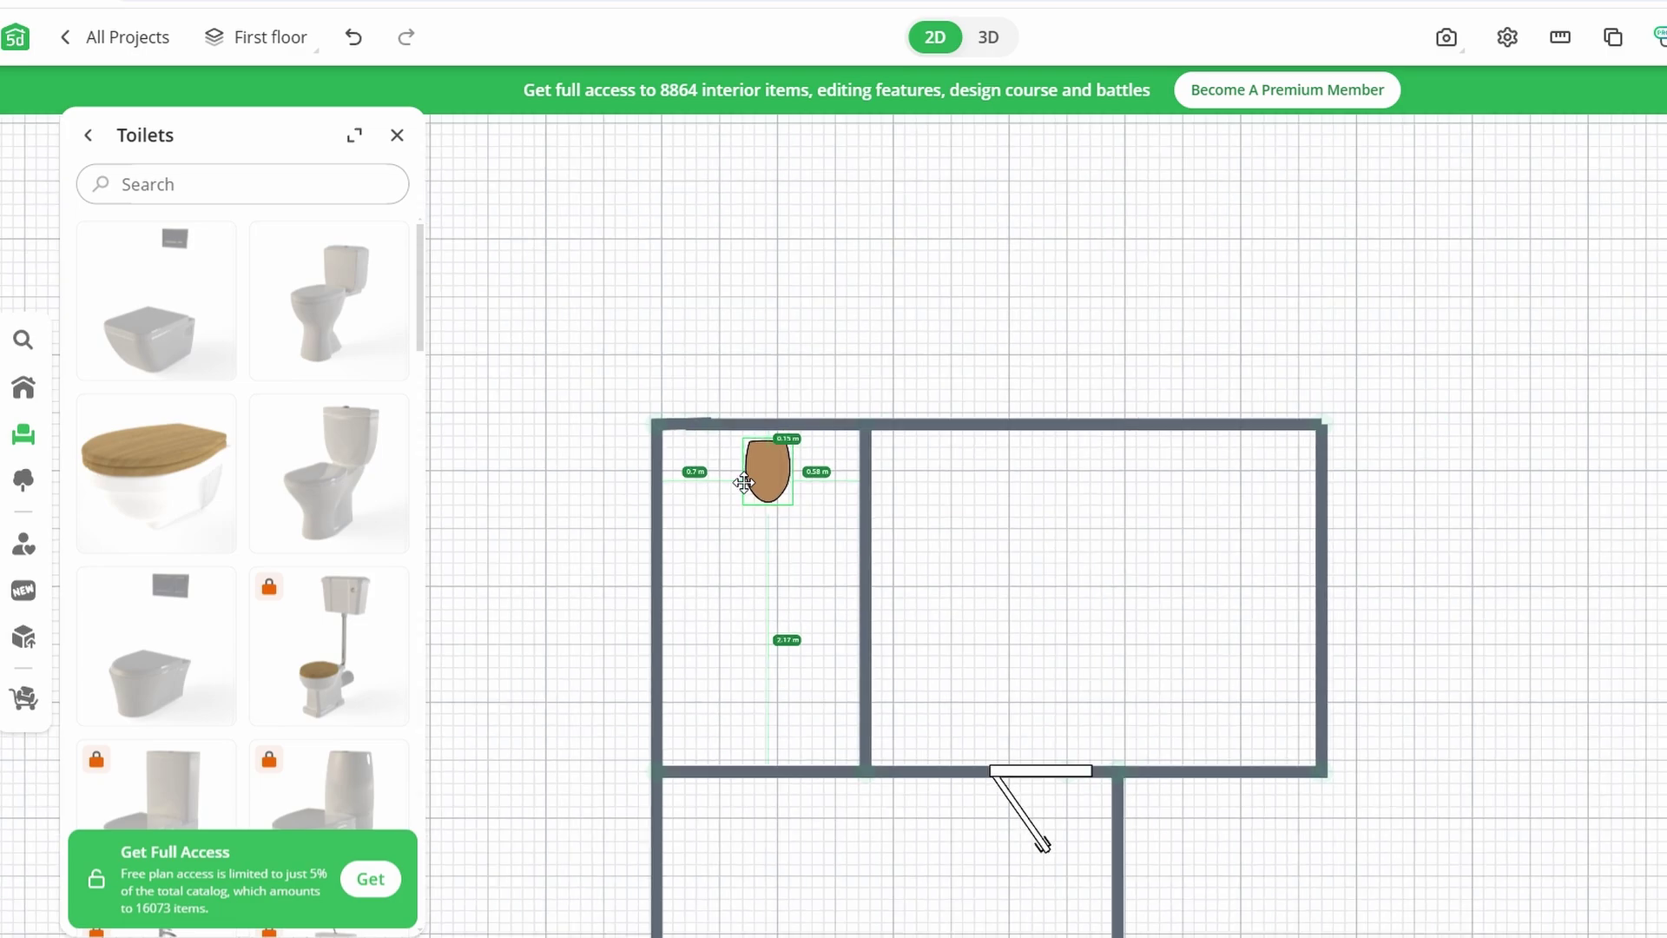
{"action": "left_click_drag", "start_coordinate": [747, 475], "coordinate": [788, 480]}
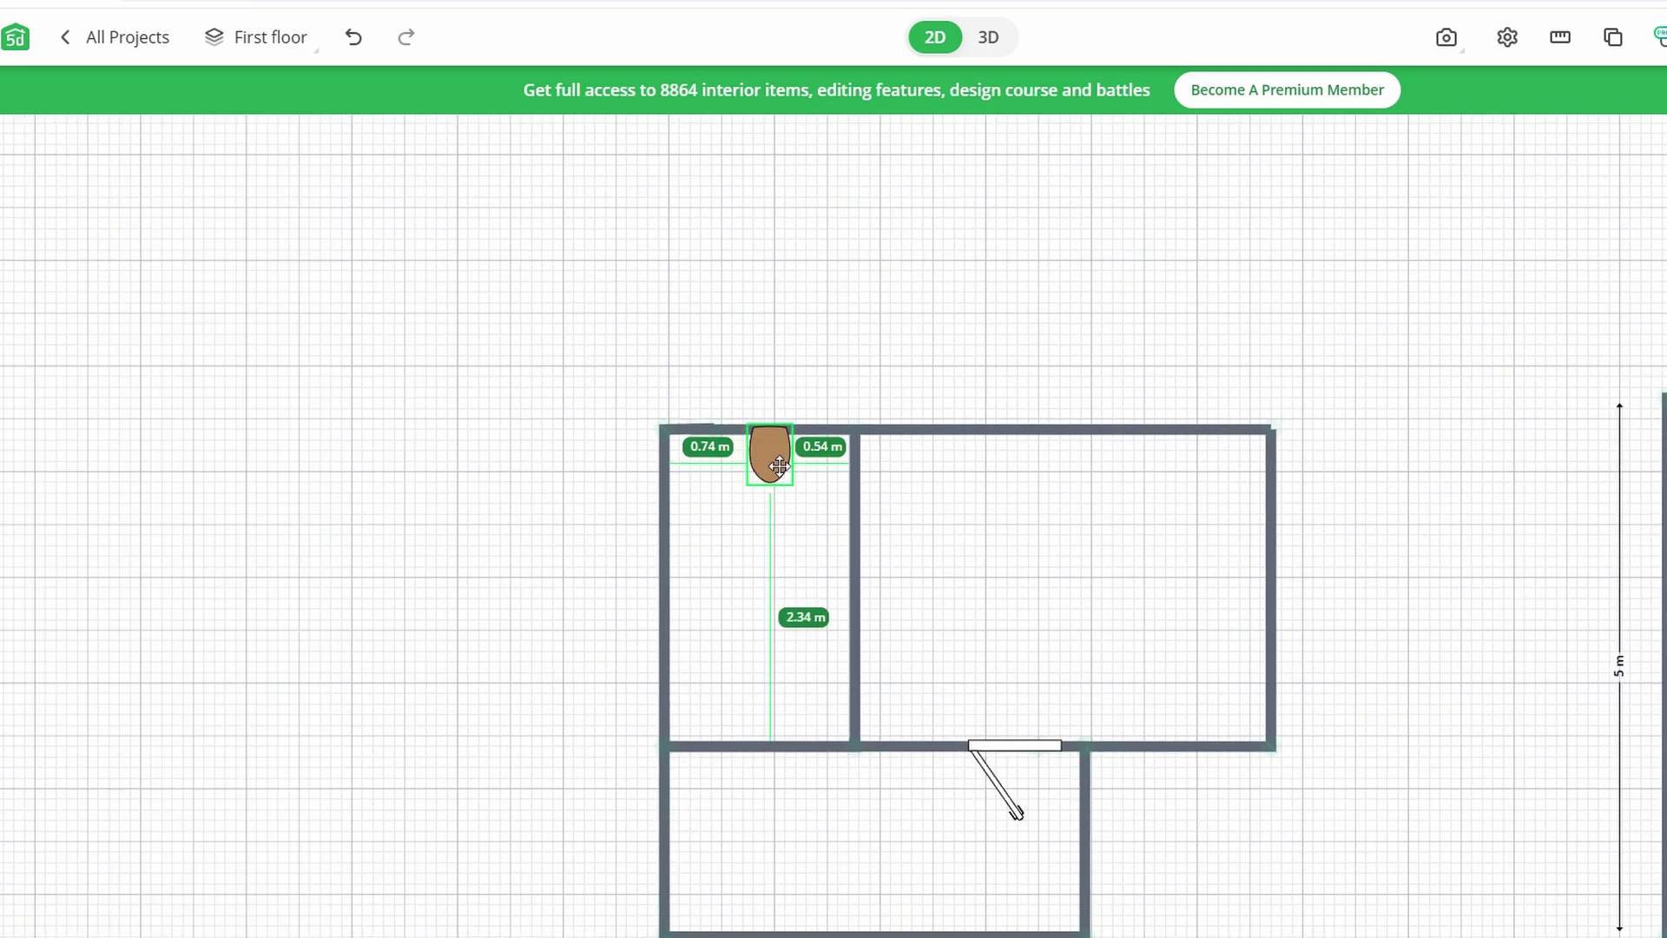
{"action": "left_click", "coordinate": [776, 453]}
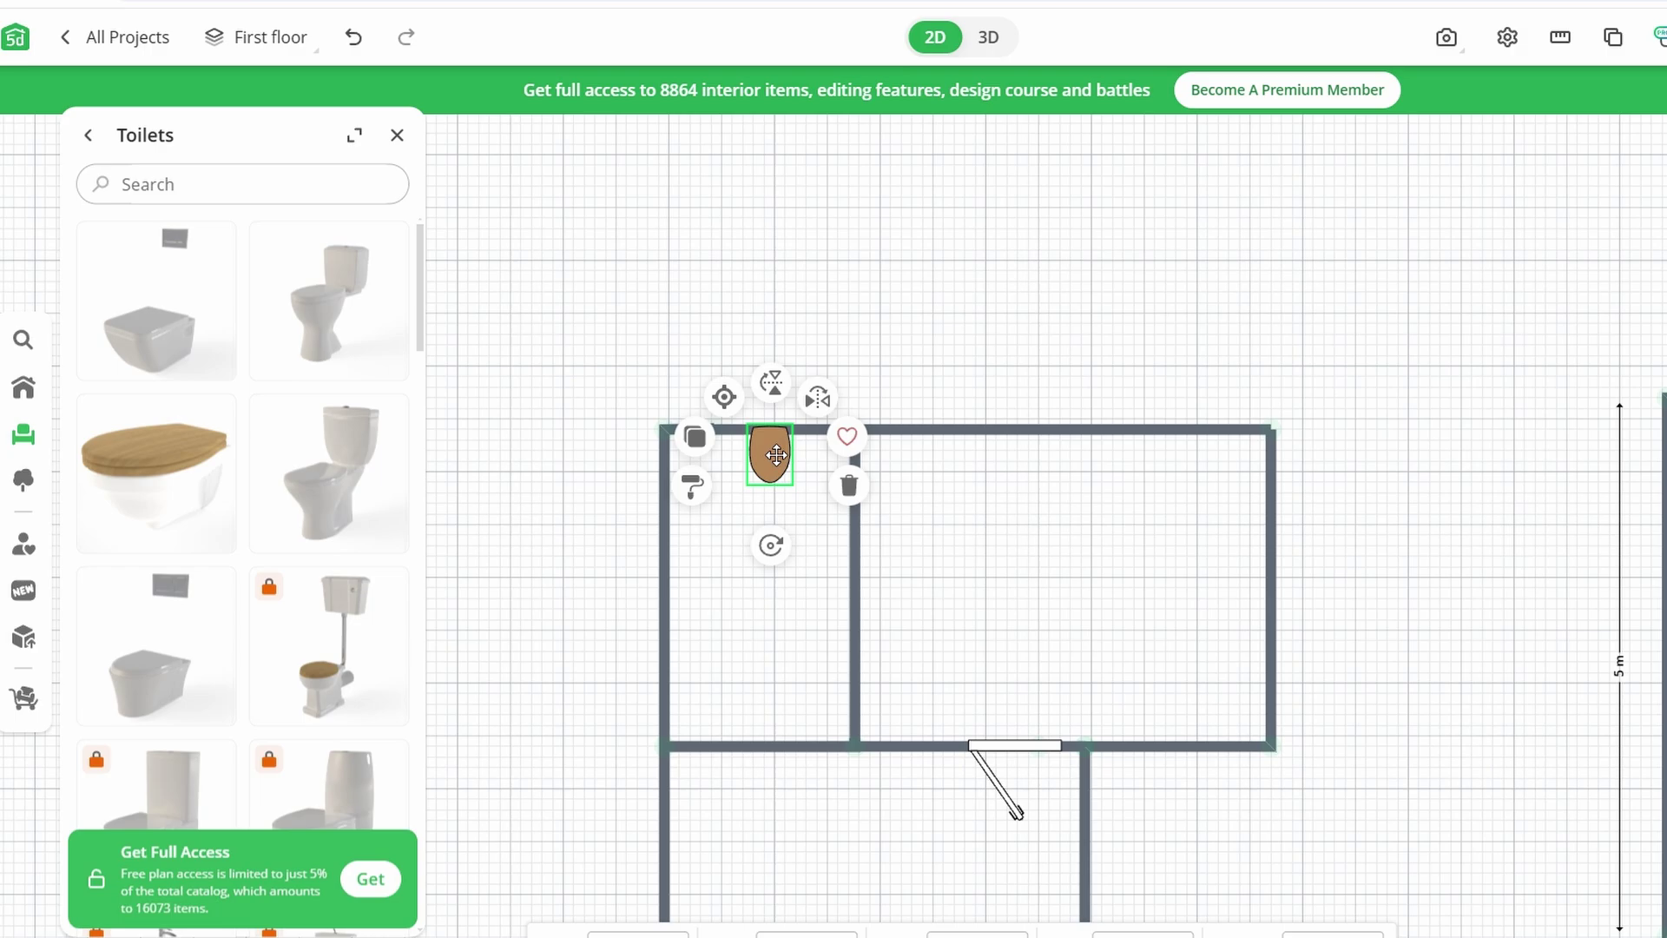
{"action": "key", "text": "Escape"}
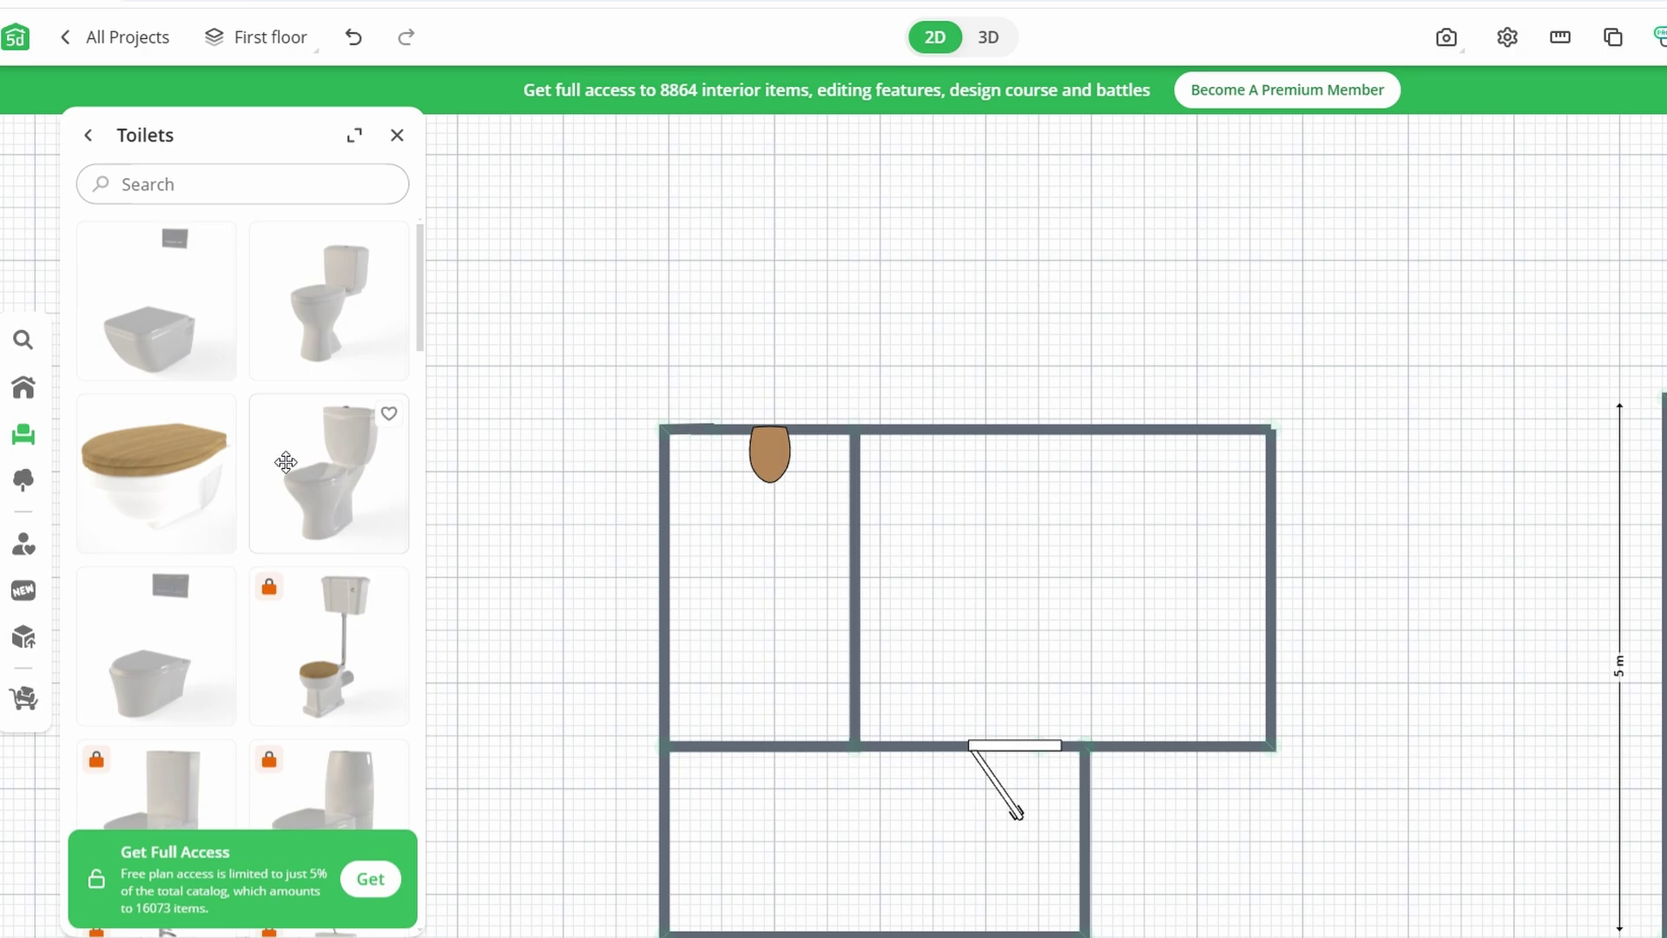
{"action": "mouse_move", "coordinate": [154, 300]}
{"action": "left_click", "coordinate": [87, 134]}
- Pick a locked desk under Office > Desks, view the Full Access pricing, and return to the editor
{"action": "left_click", "coordinate": [87, 135]}
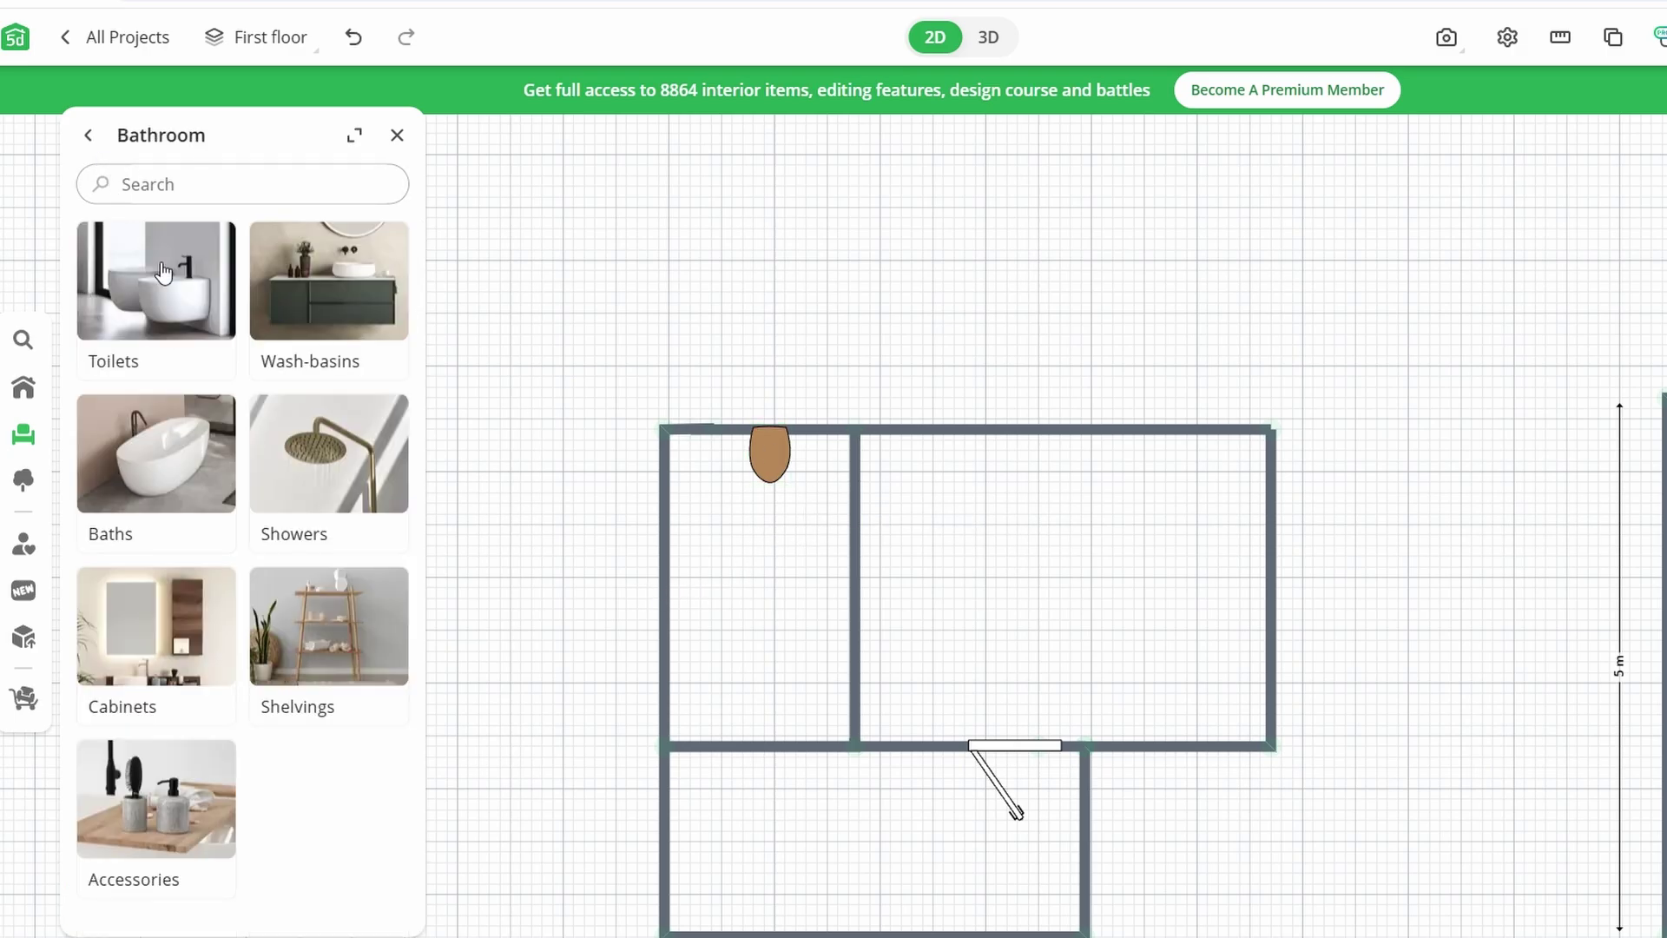
{"action": "left_click", "coordinate": [89, 137]}
{"action": "scroll", "coordinate": [306, 618], "scroll_direction": "down", "scroll_amount": 1}
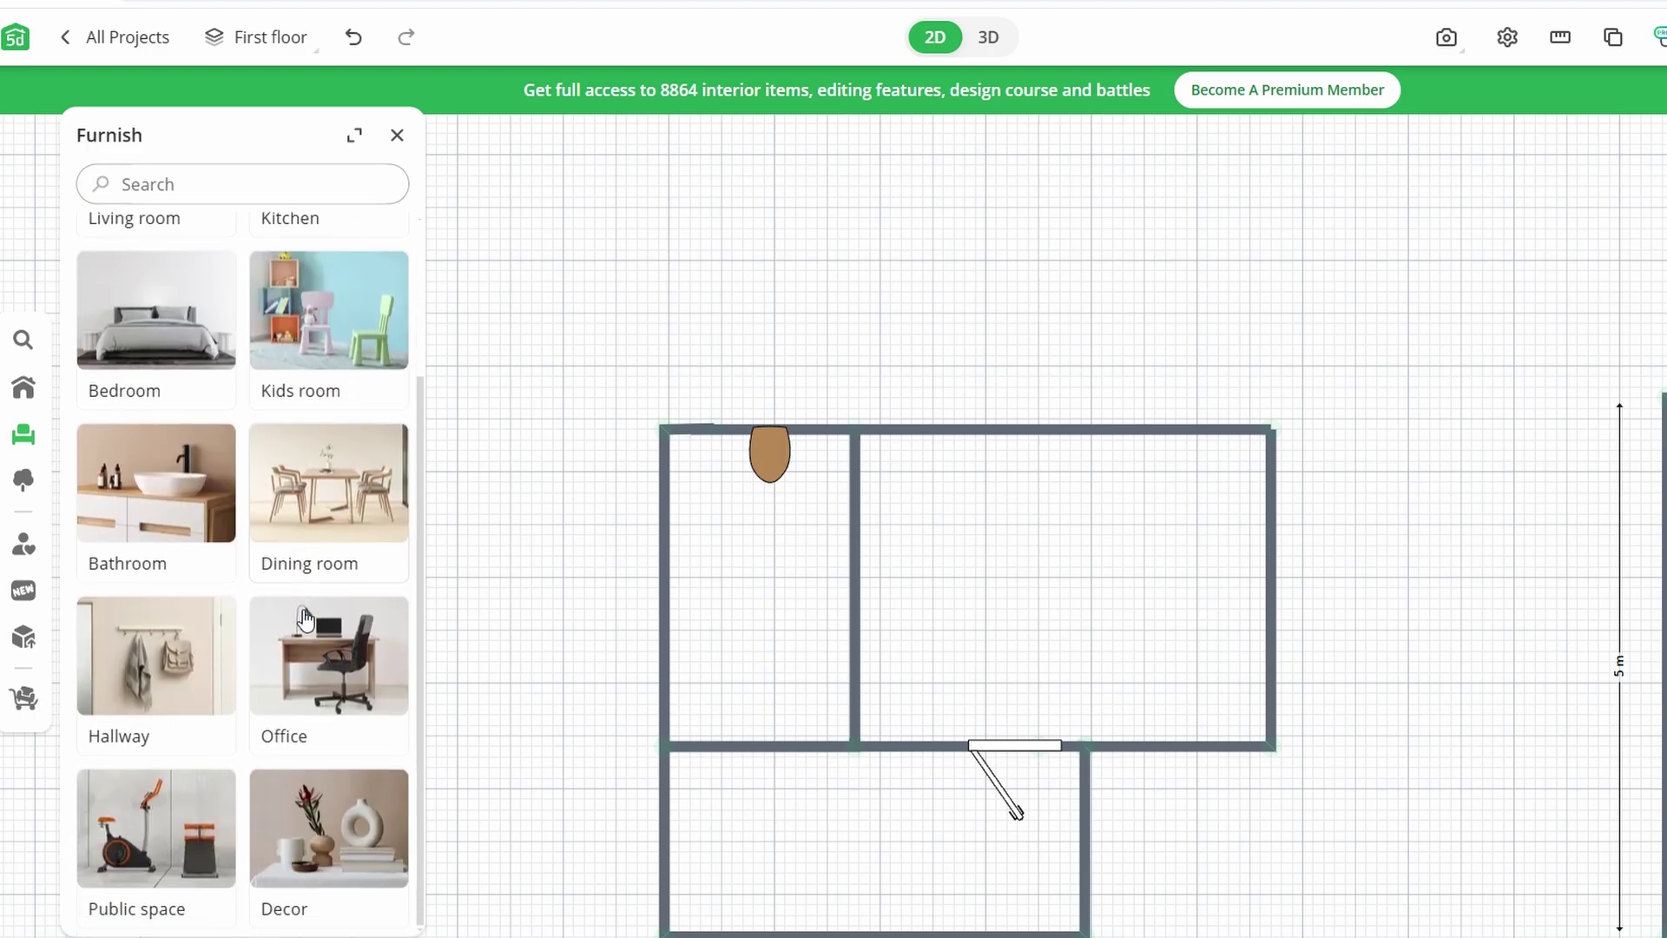
{"action": "left_click", "coordinate": [311, 667]}
{"action": "left_click", "coordinate": [190, 293]}
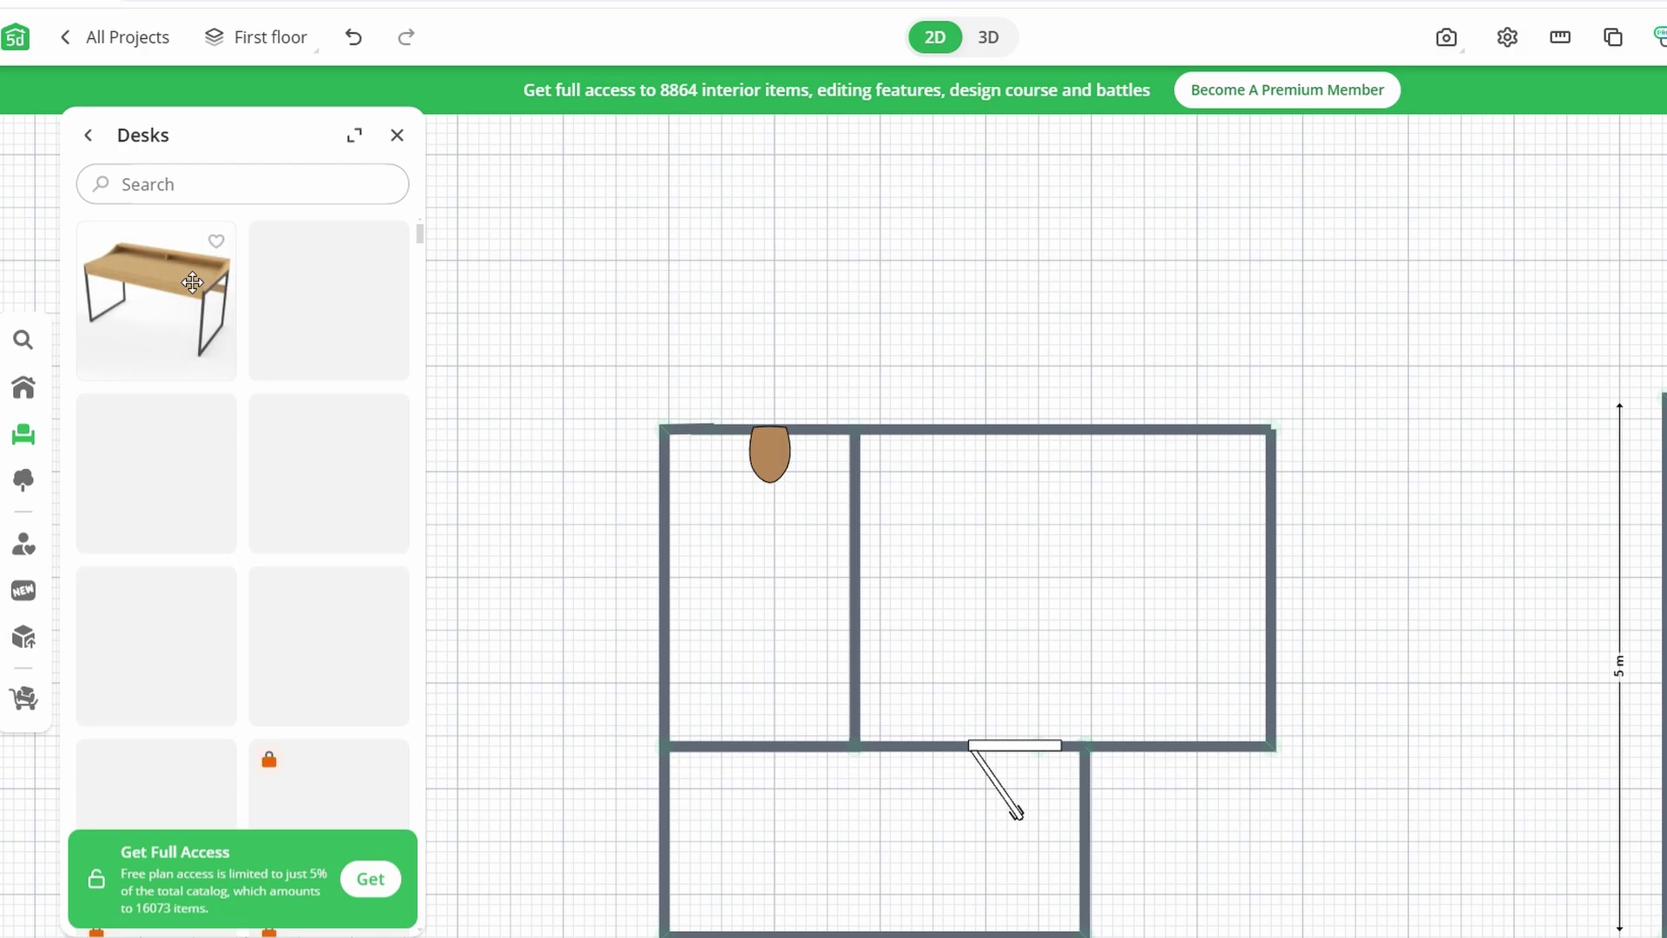
{"action": "scroll", "coordinate": [287, 569], "scroll_direction": "down", "scroll_amount": 2}
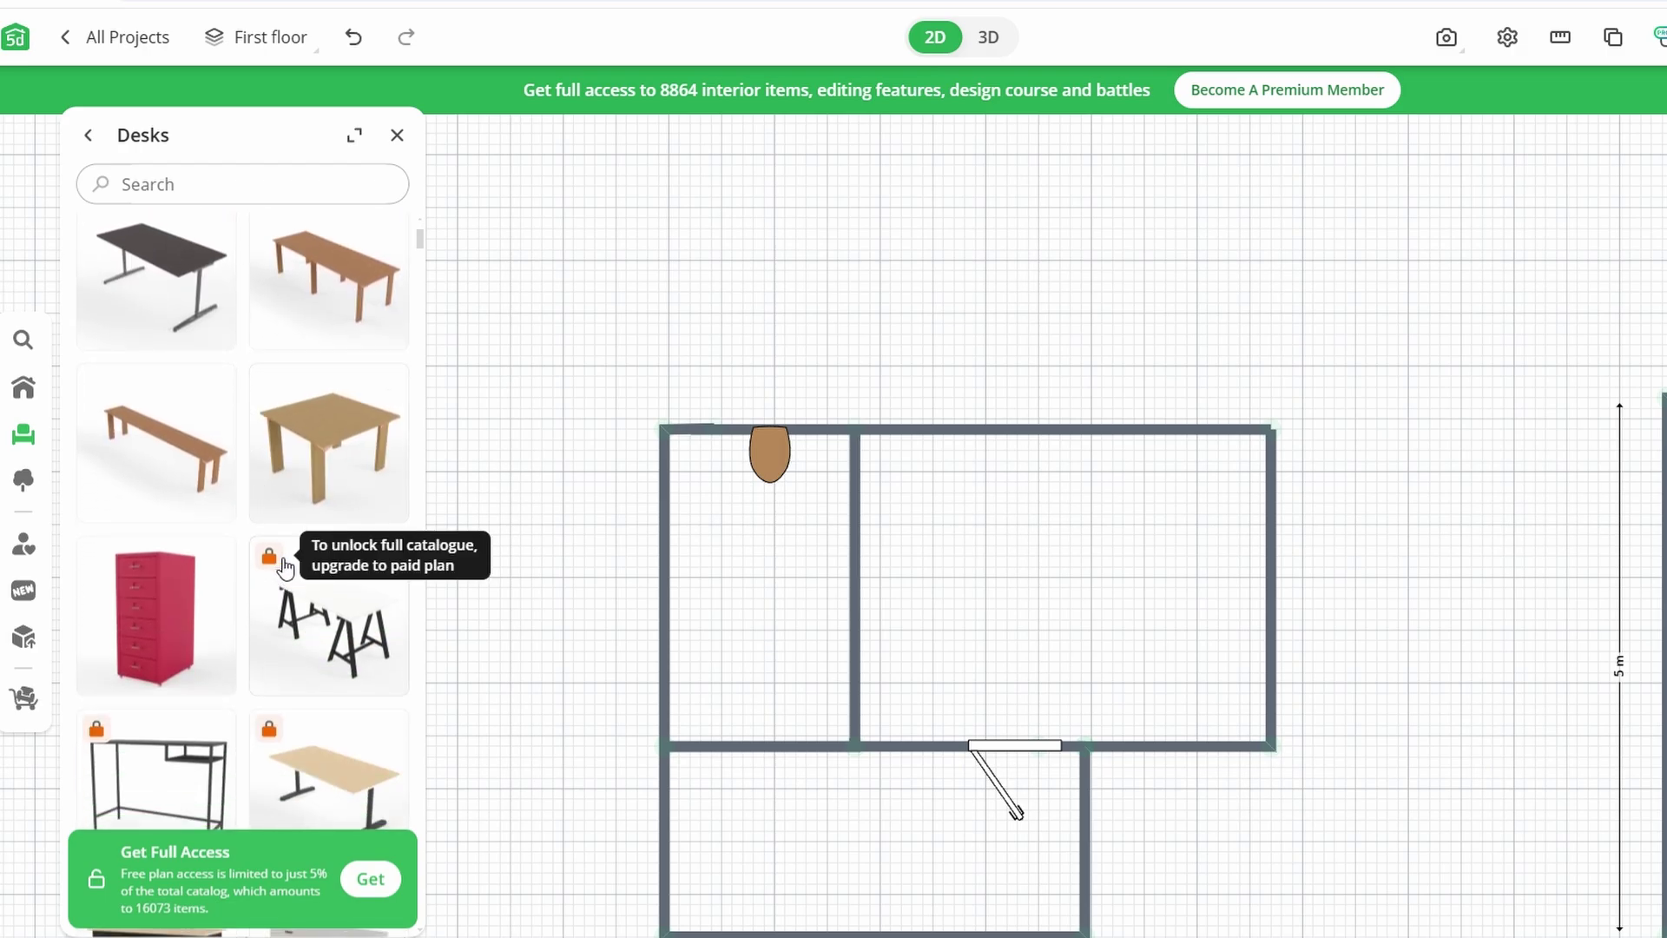
{"action": "left_click", "coordinate": [304, 590]}
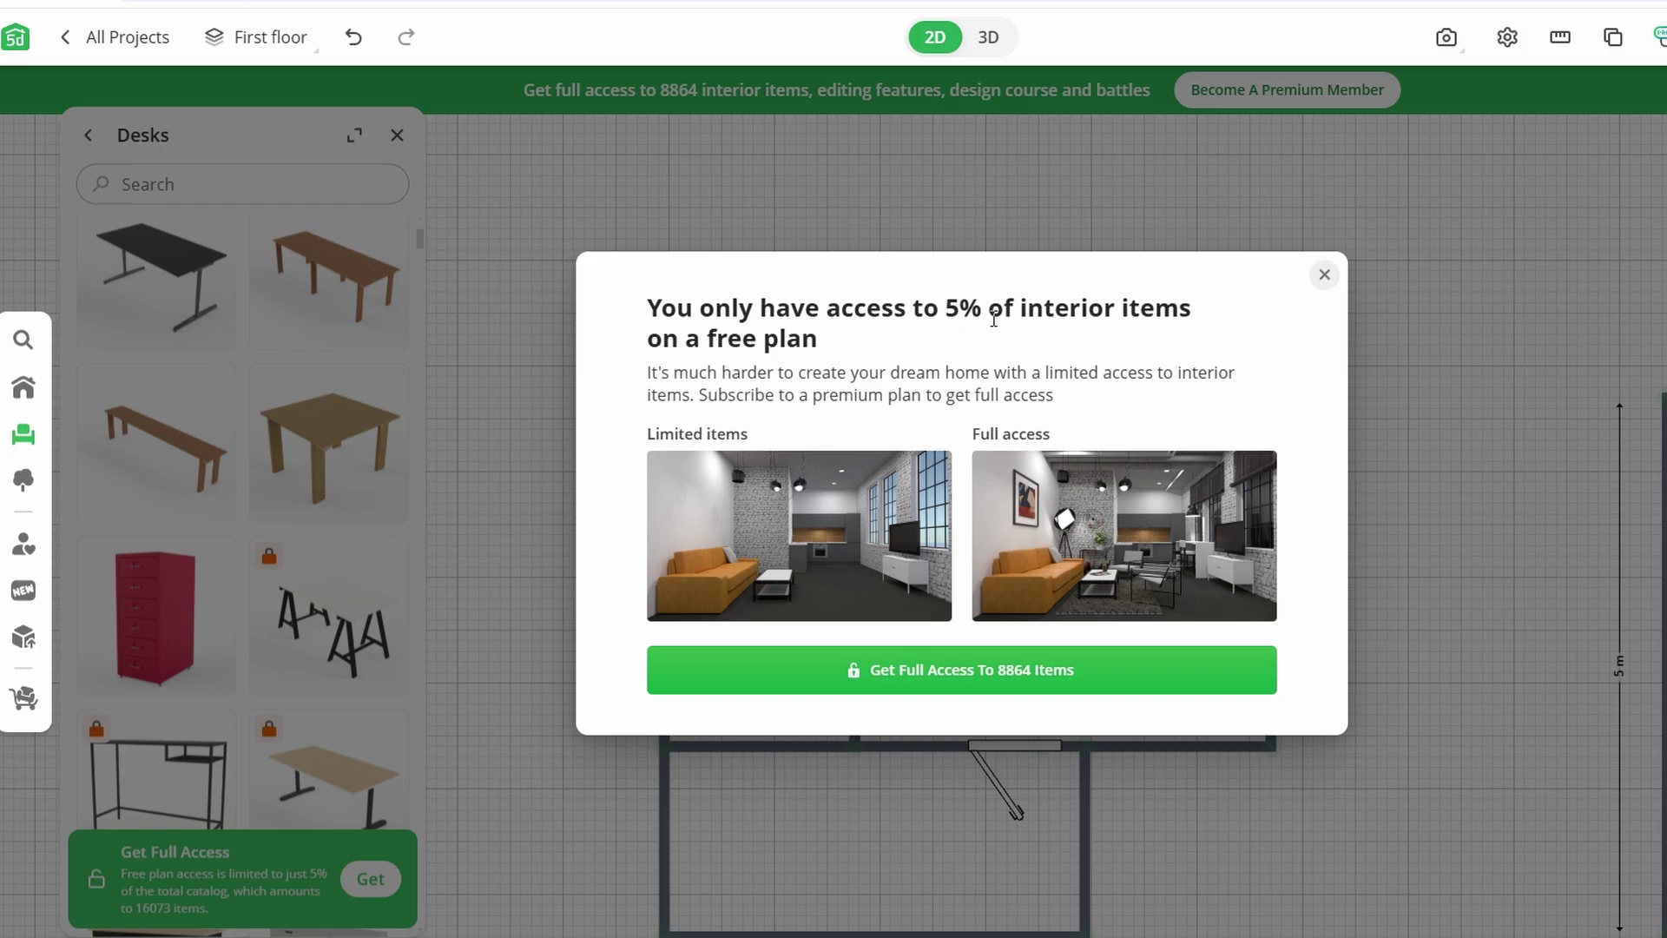
{"action": "left_click", "coordinate": [1102, 687]}
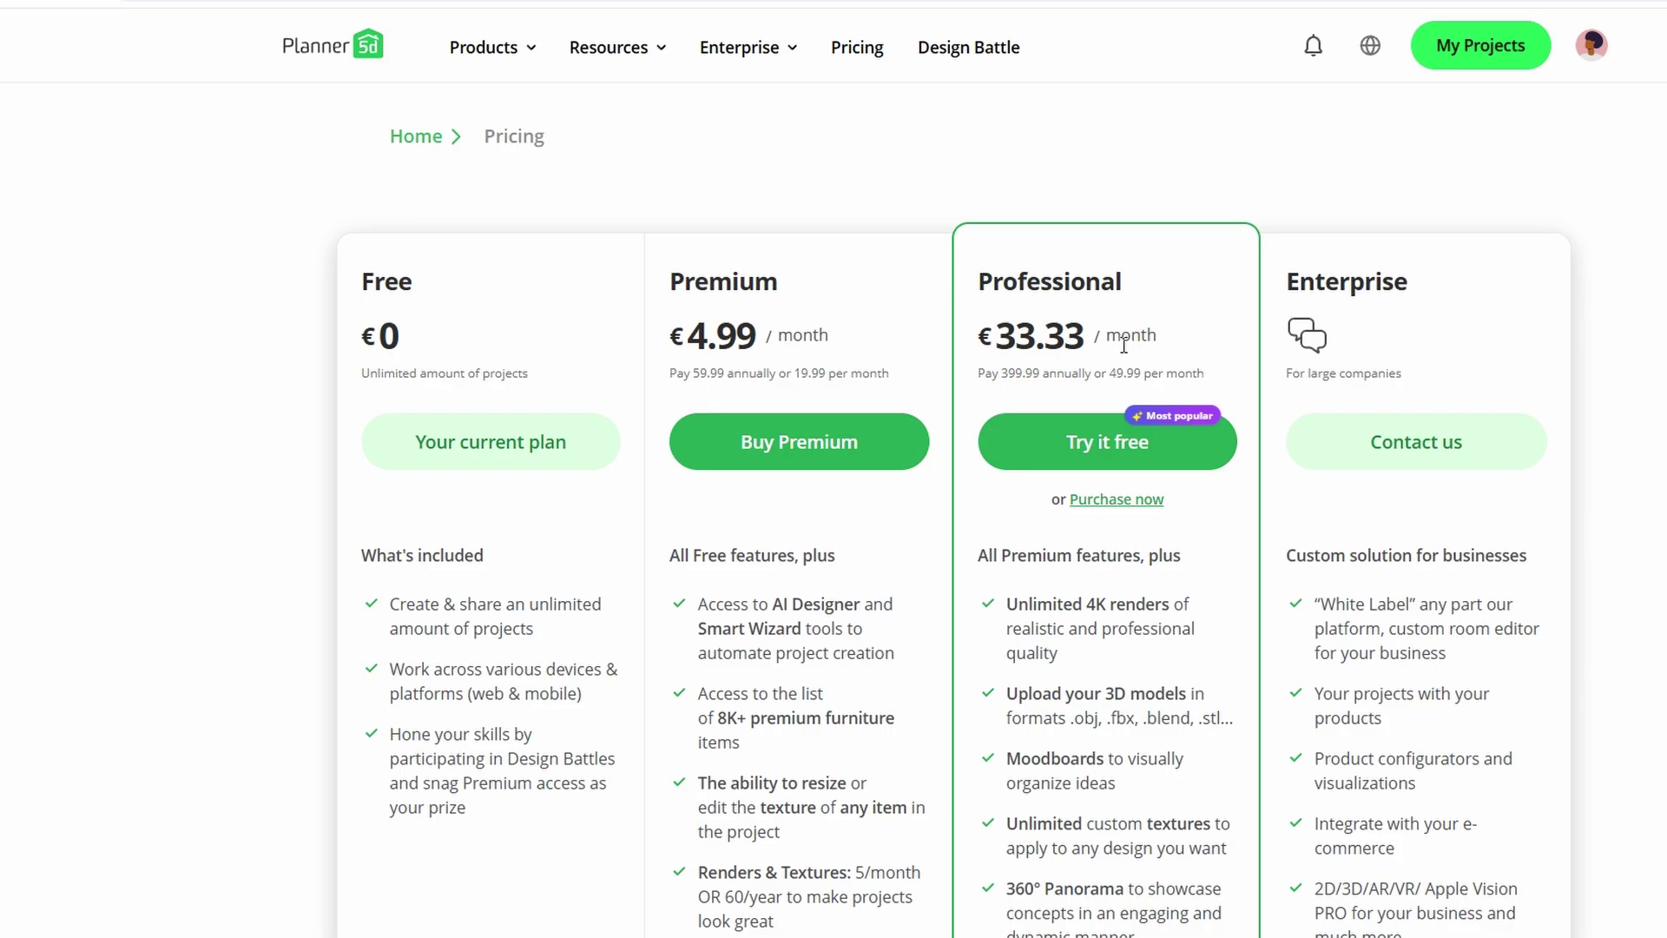
{"action": "left_click", "coordinate": [5, 7]}
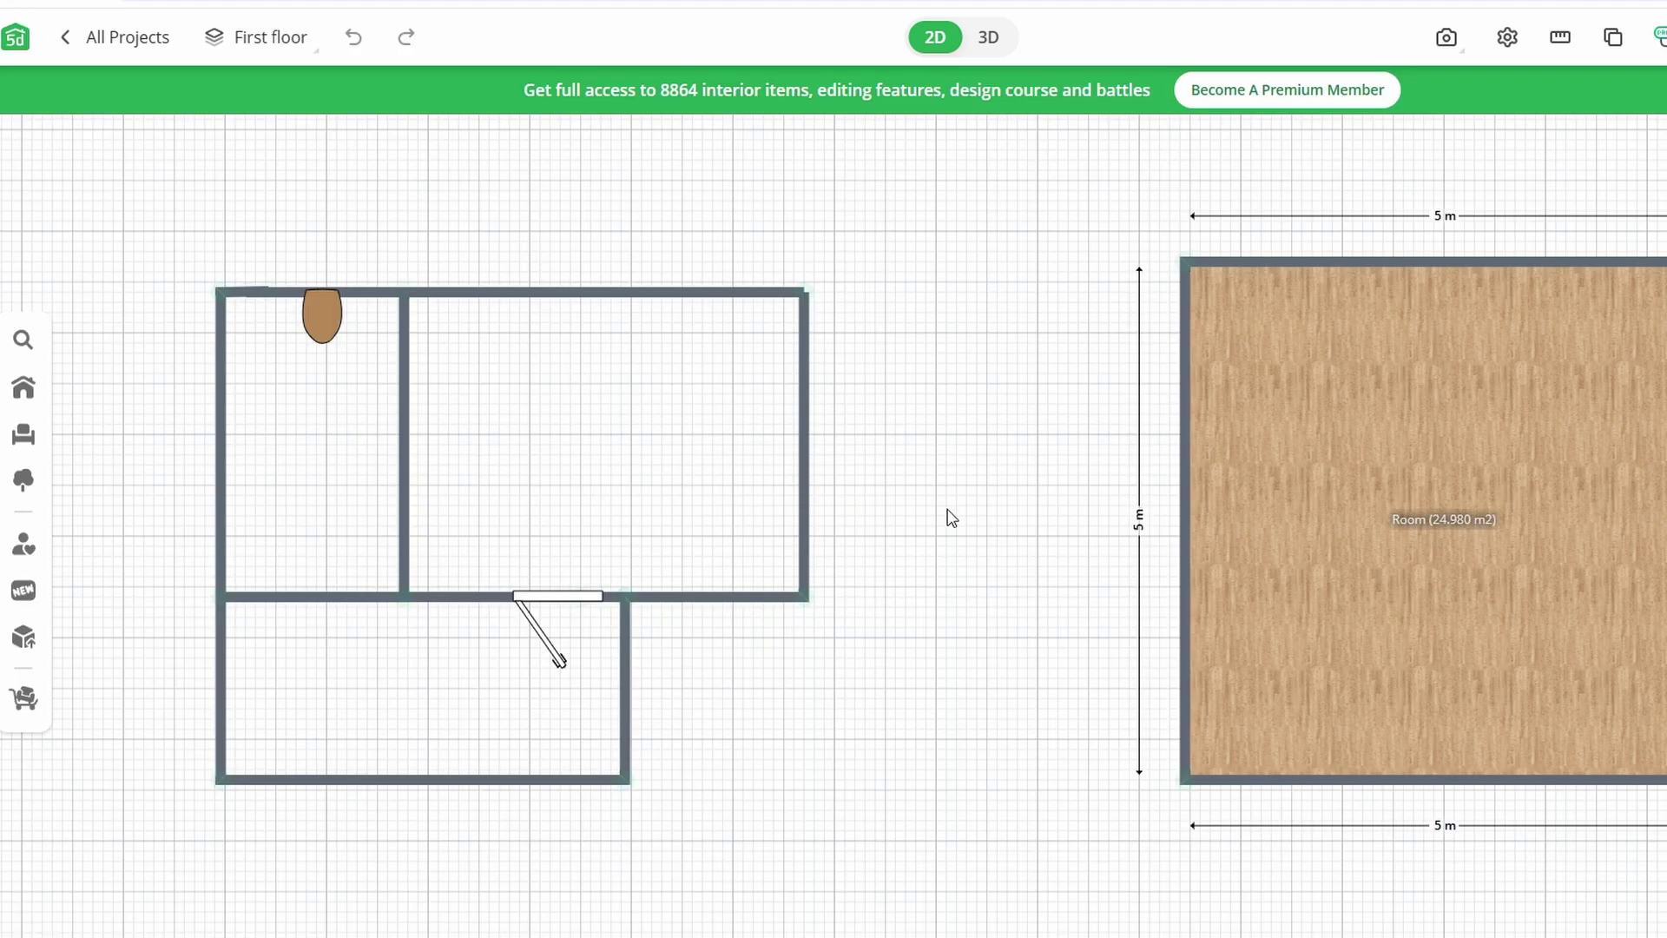
- Drag the dark single room door from Build > Doors onto the wall between the two rooms
{"action": "left_click", "coordinate": [20, 386]}
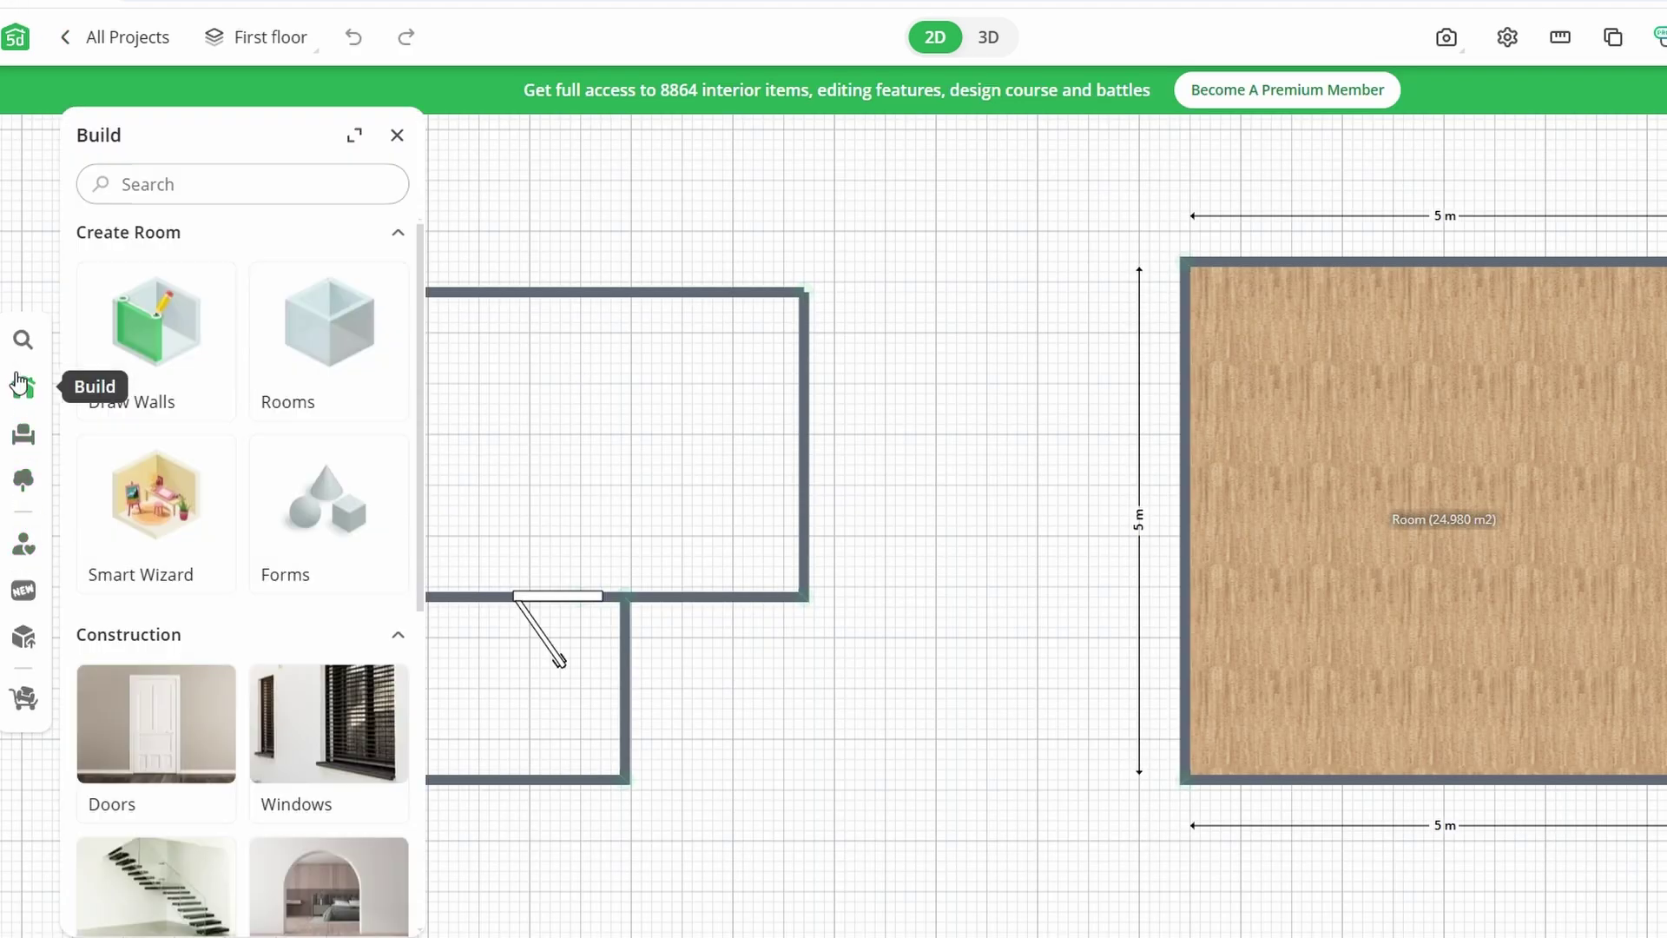
{"action": "left_click", "coordinate": [175, 753]}
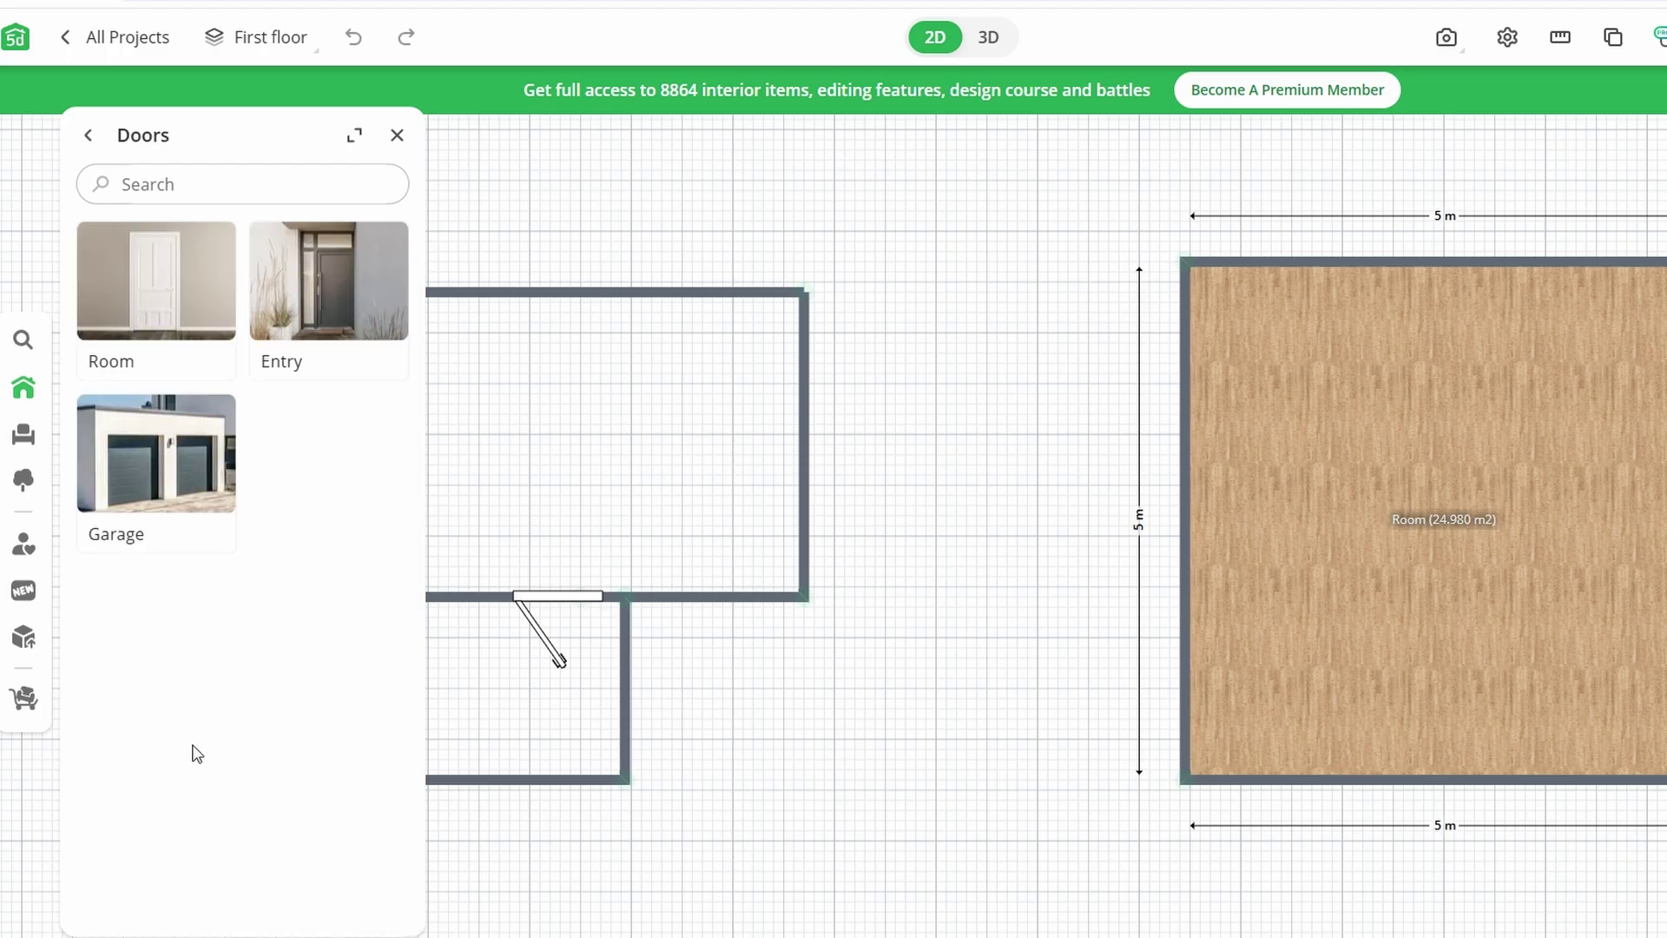
{"action": "left_click", "coordinate": [189, 333]}
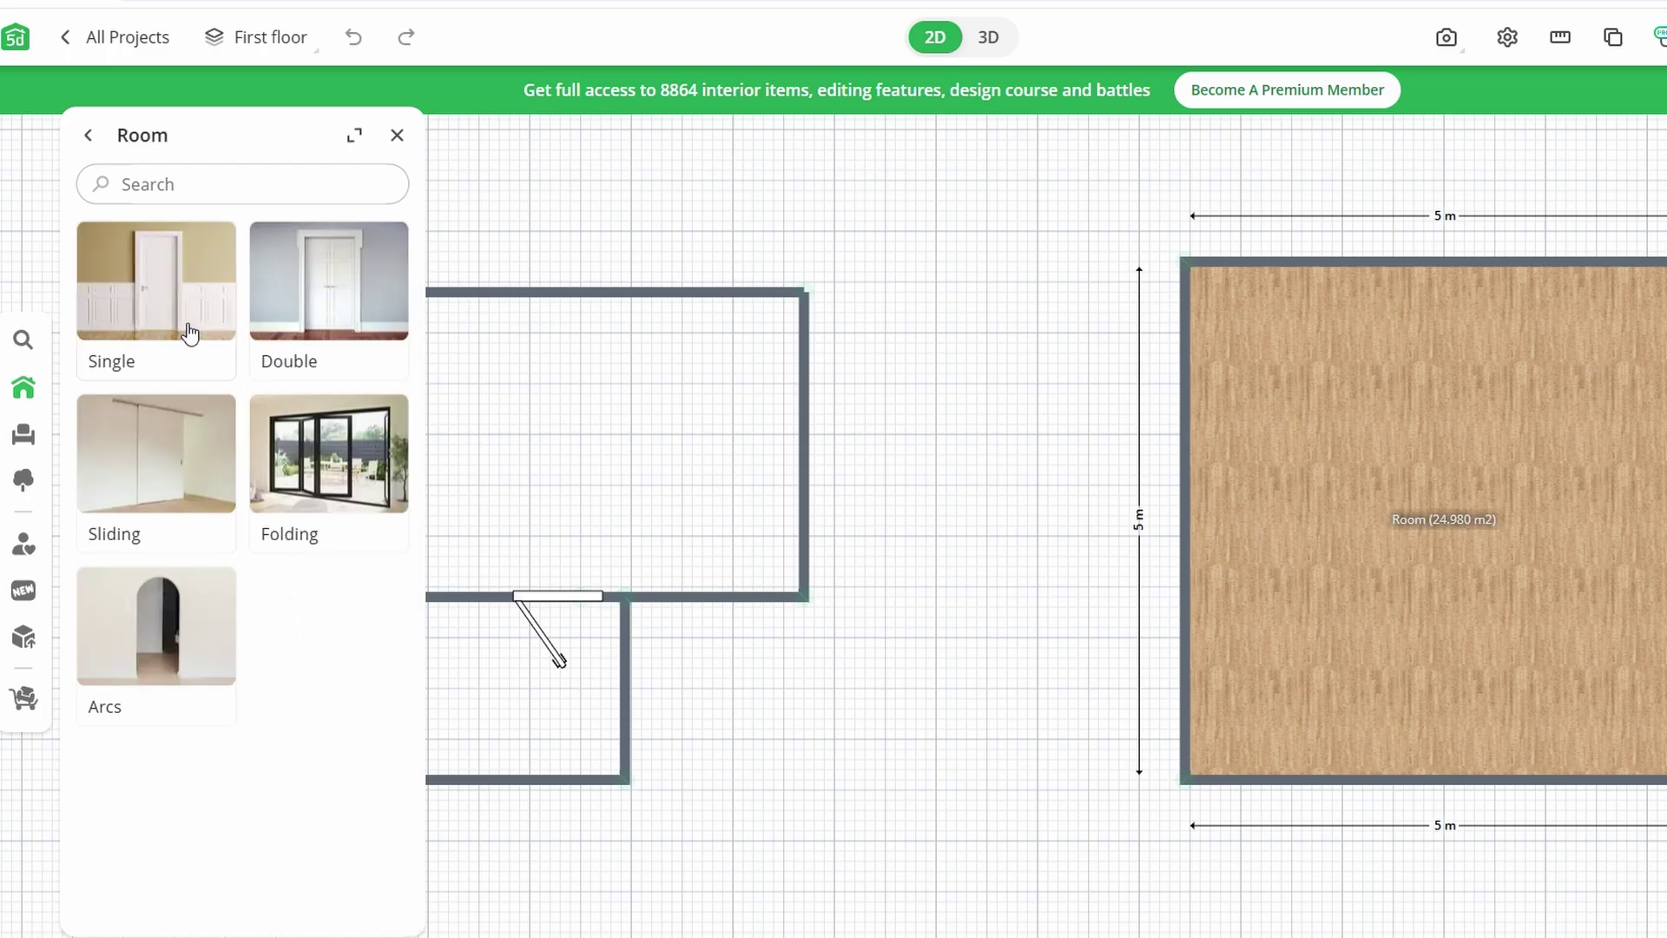
{"action": "left_click", "coordinate": [188, 333]}
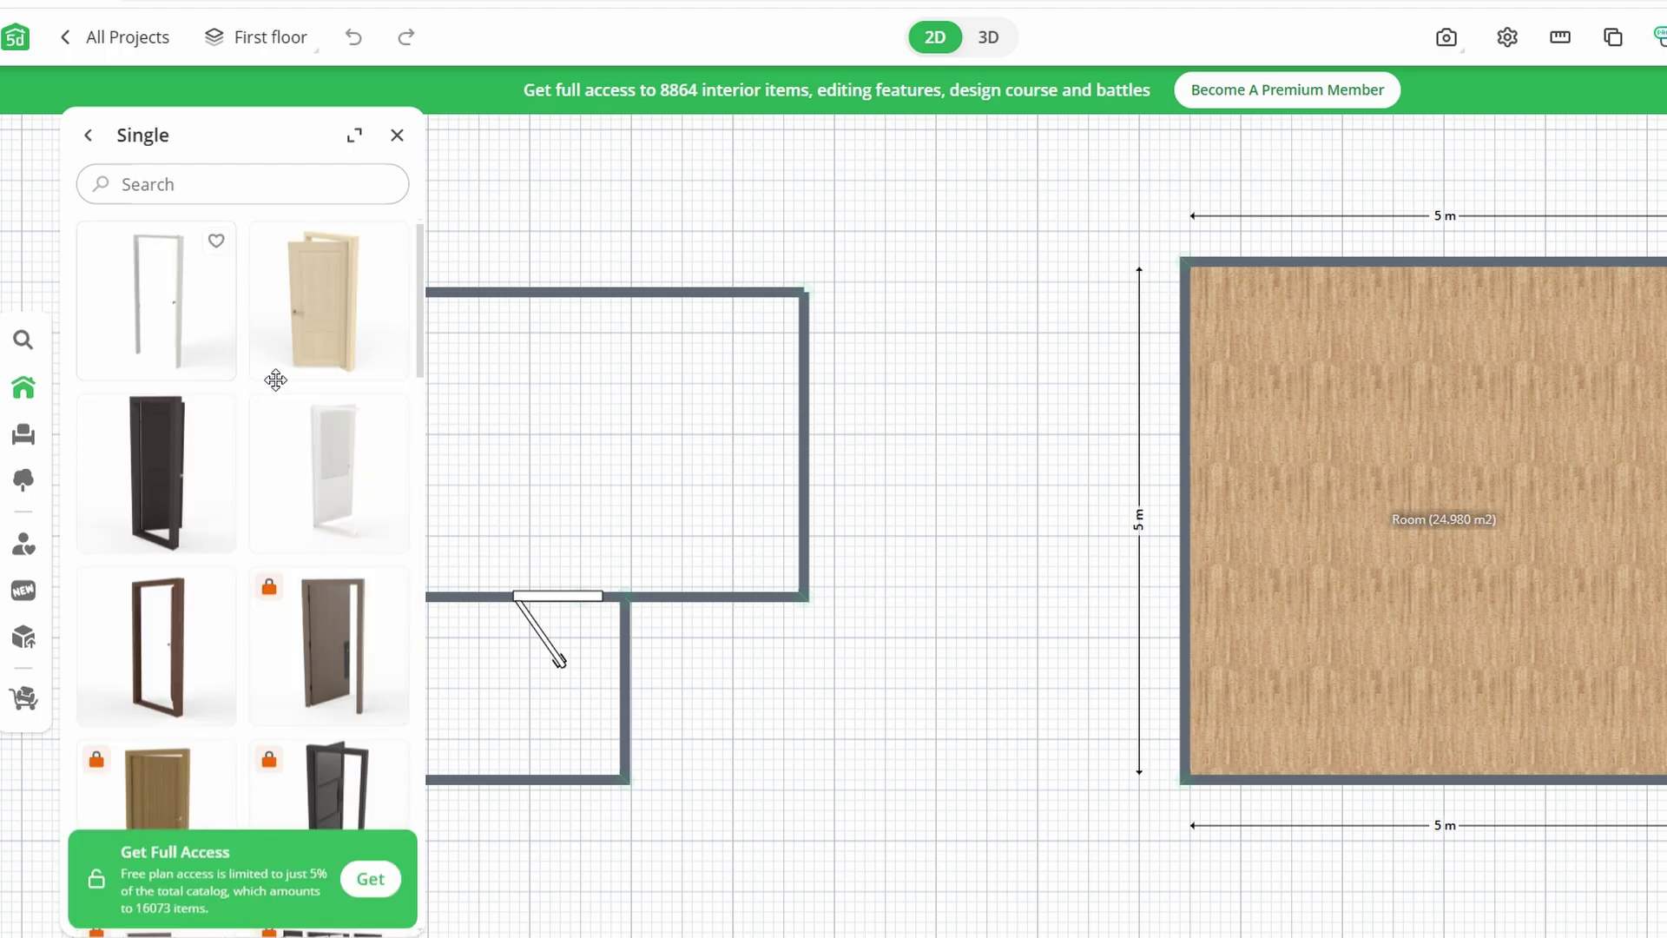
{"action": "scroll", "coordinate": [811, 500], "scroll_direction": "down", "scroll_amount": 1}
{"action": "scroll", "coordinate": [810, 501], "scroll_direction": "down", "scroll_amount": 2}
{"action": "scroll", "coordinate": [509, 517], "scroll_direction": "up", "scroll_amount": 2}
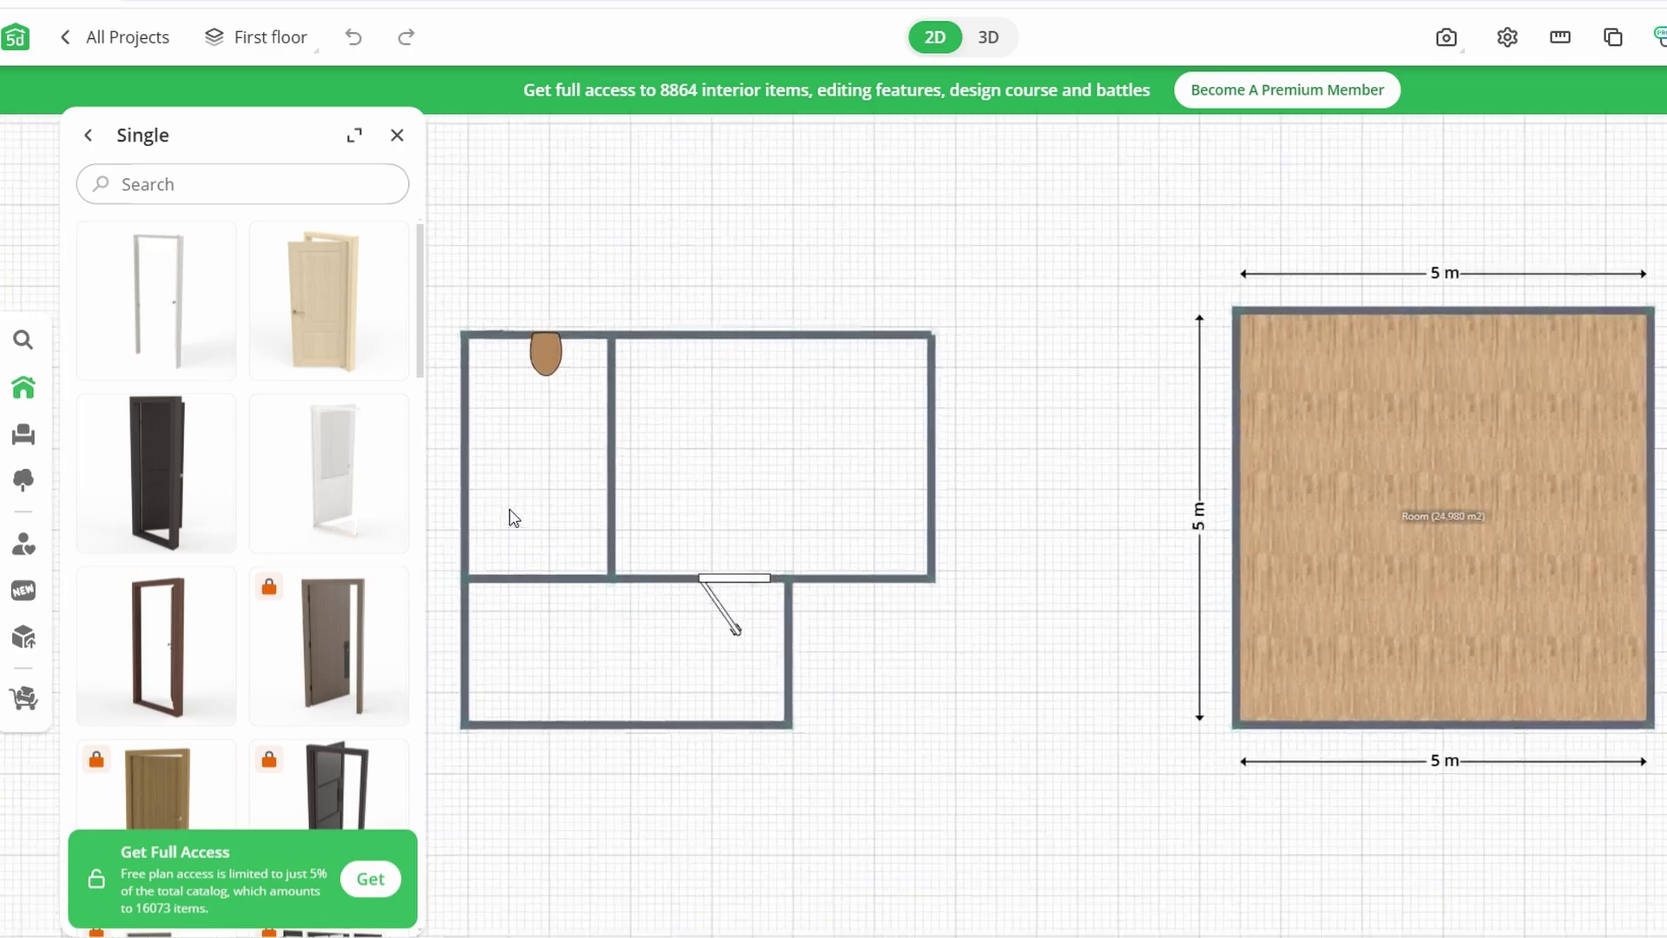
{"action": "scroll", "coordinate": [509, 517], "scroll_direction": "up", "scroll_amount": 1}
{"action": "left_click_drag", "start_coordinate": [189, 485], "coordinate": [624, 509]}
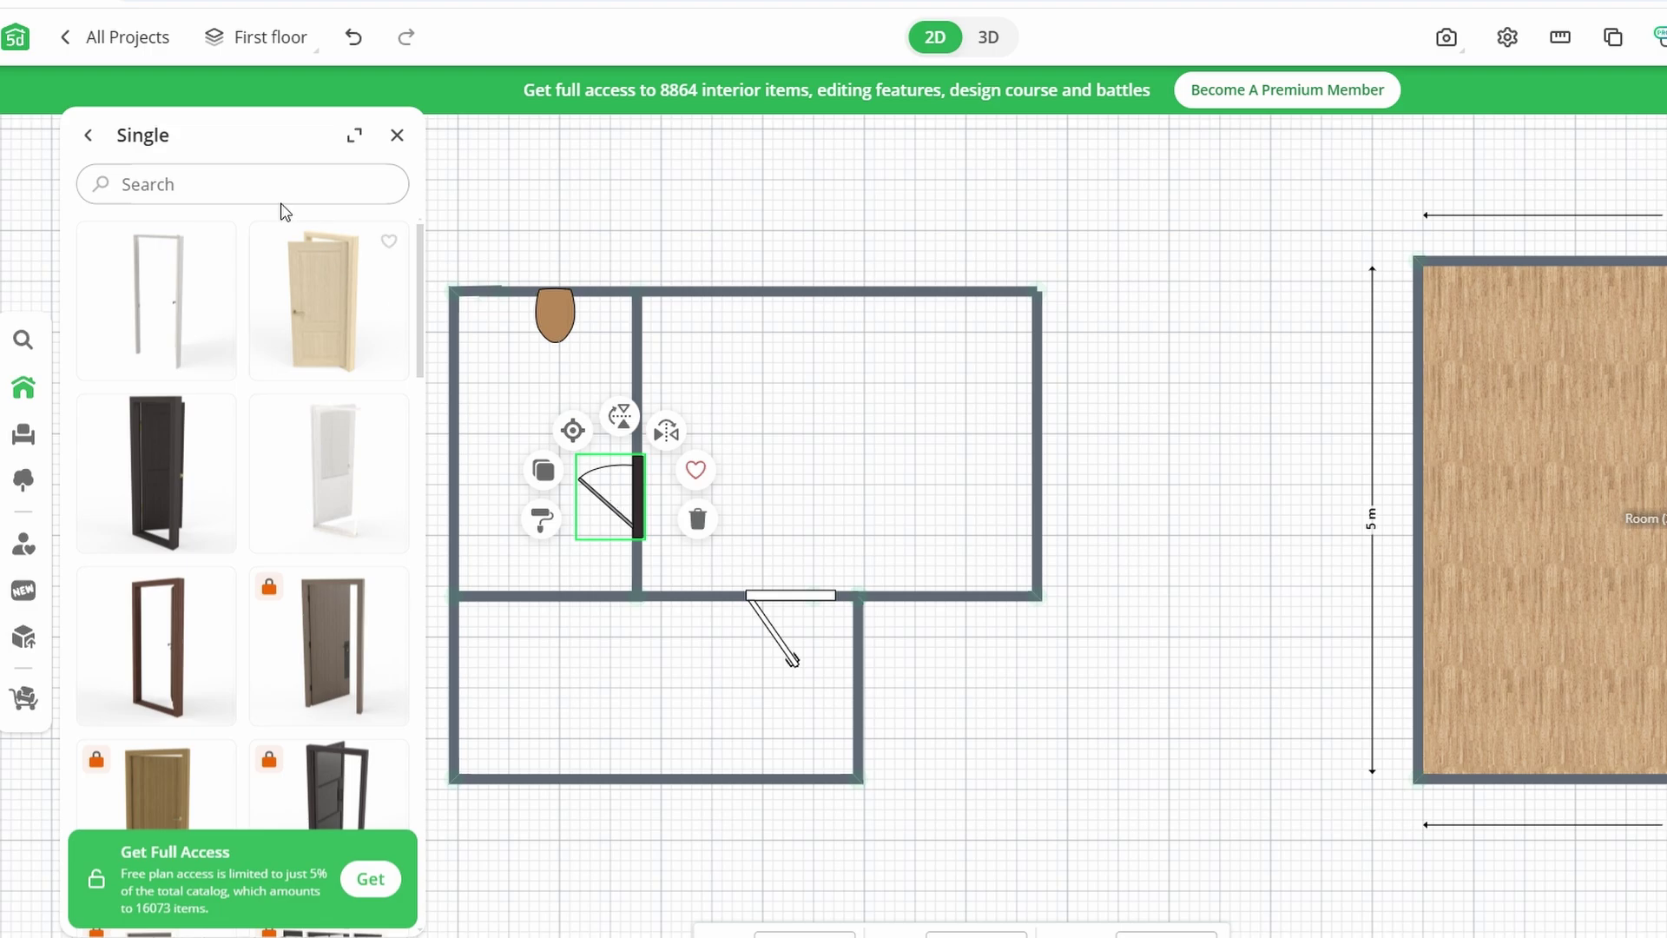
{"action": "left_click", "coordinate": [88, 136]}
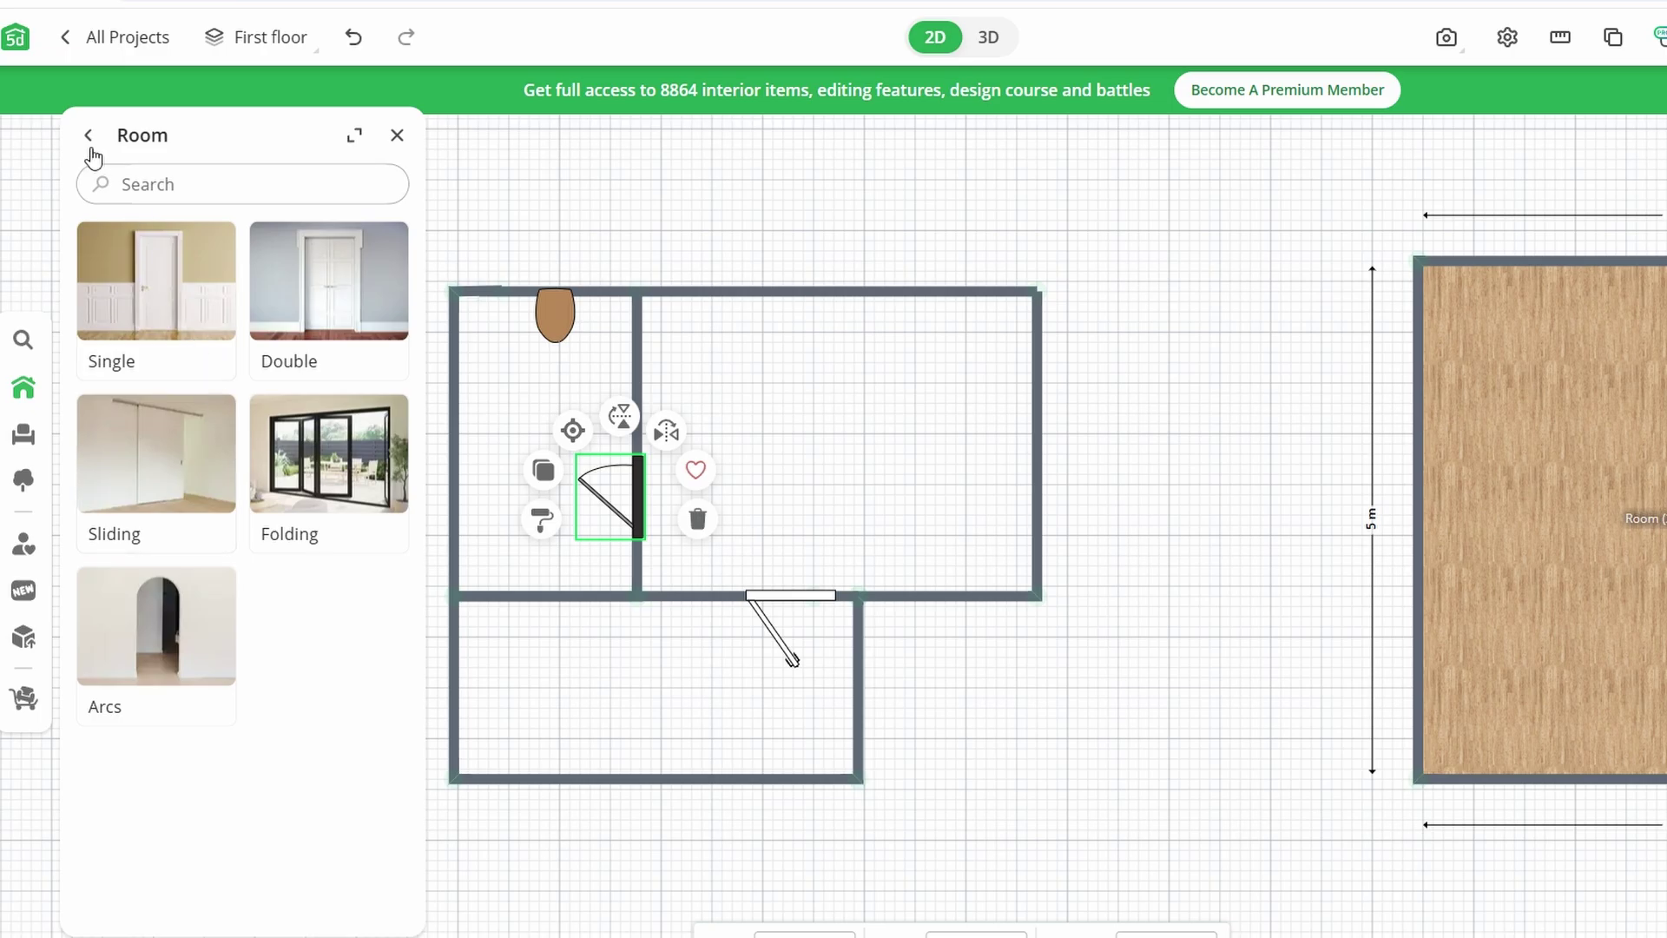
{"action": "left_click", "coordinate": [89, 137]}
{"action": "left_click", "coordinate": [89, 137]}
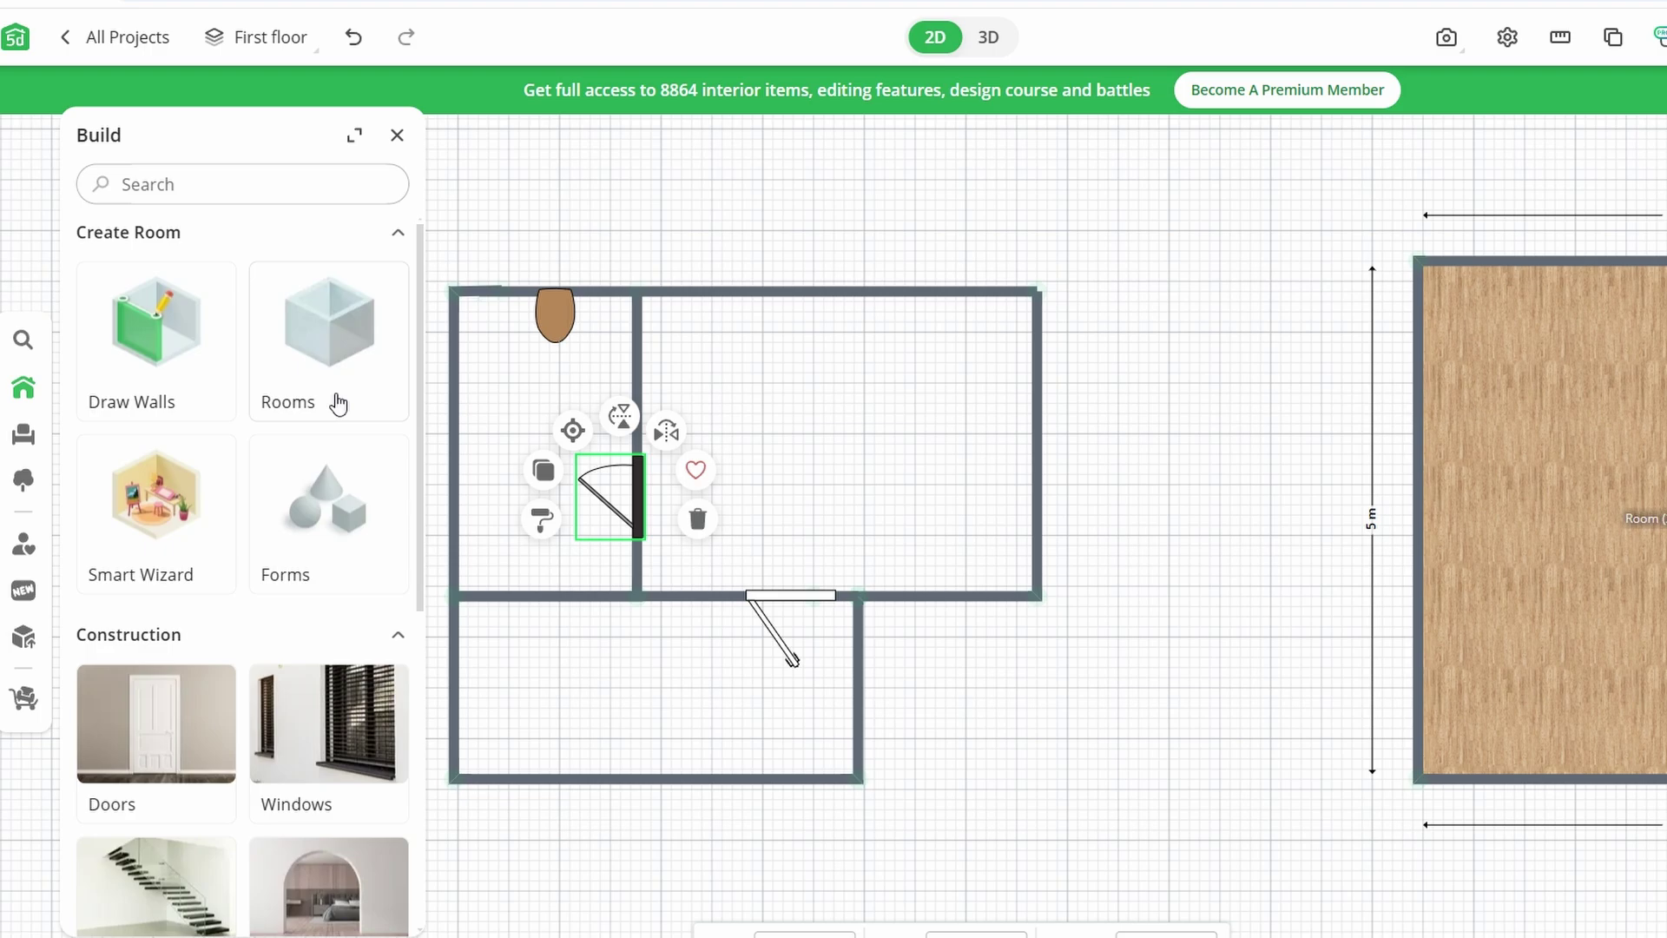
{"action": "scroll", "coordinate": [337, 404], "scroll_direction": "down", "scroll_amount": 1}
{"action": "scroll", "coordinate": [337, 403], "scroll_direction": "down", "scroll_amount": 1}
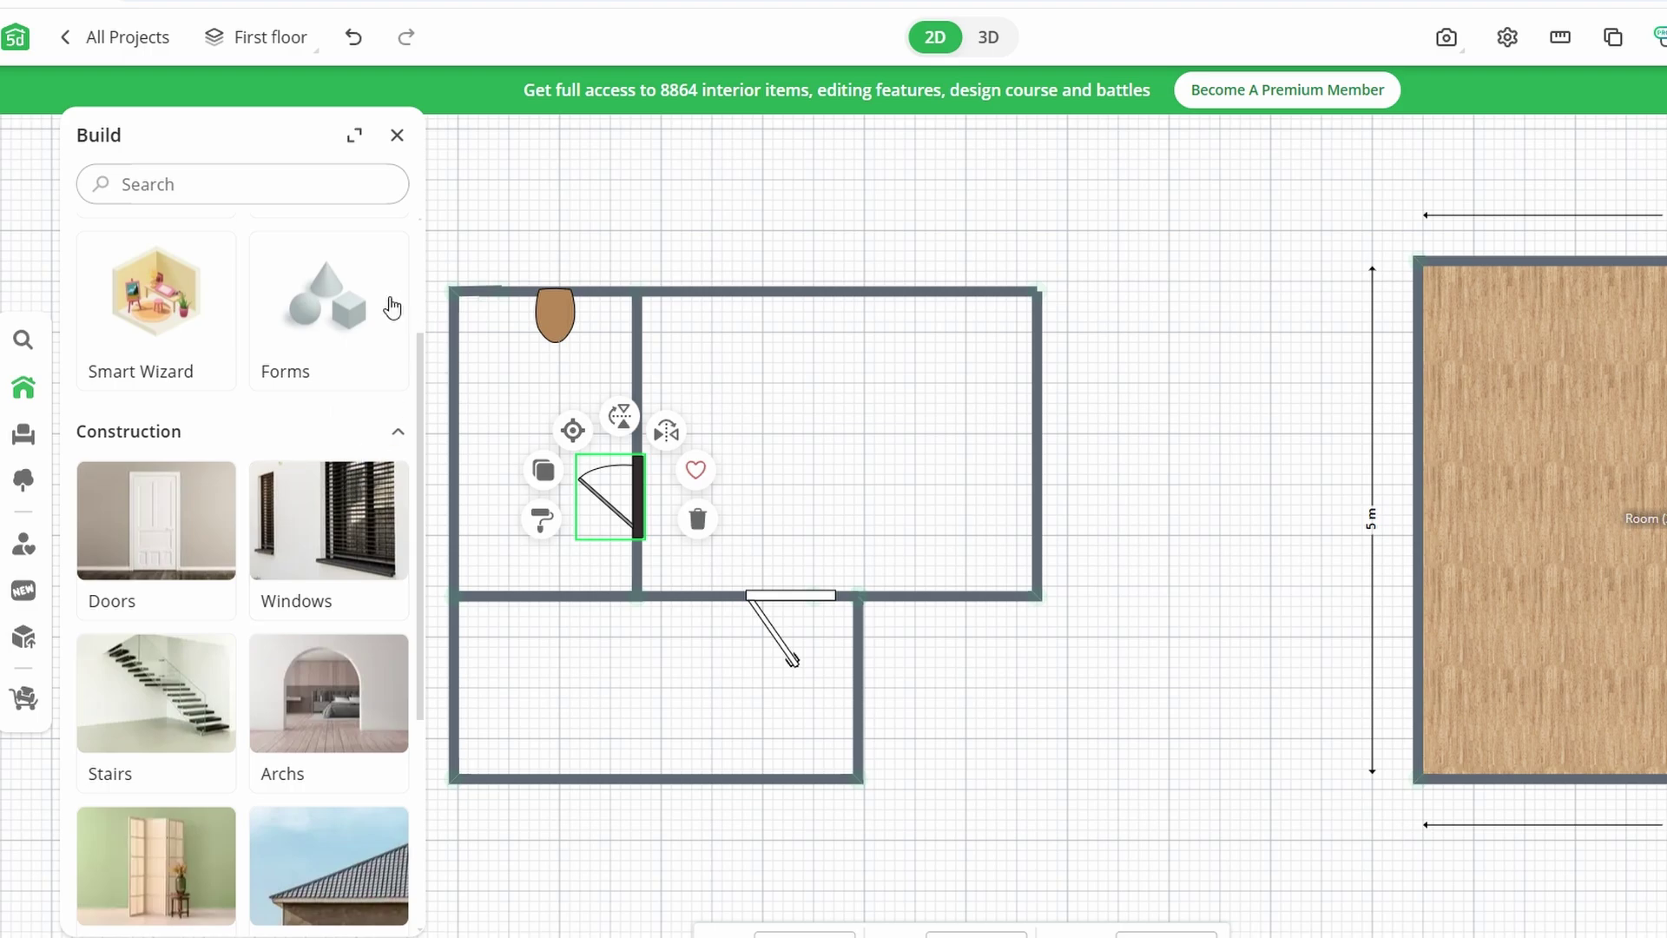
- Add the rectangular pool from Outdoor > Pool above the house, then browse Paths and lawns
{"action": "left_click", "coordinate": [24, 435]}
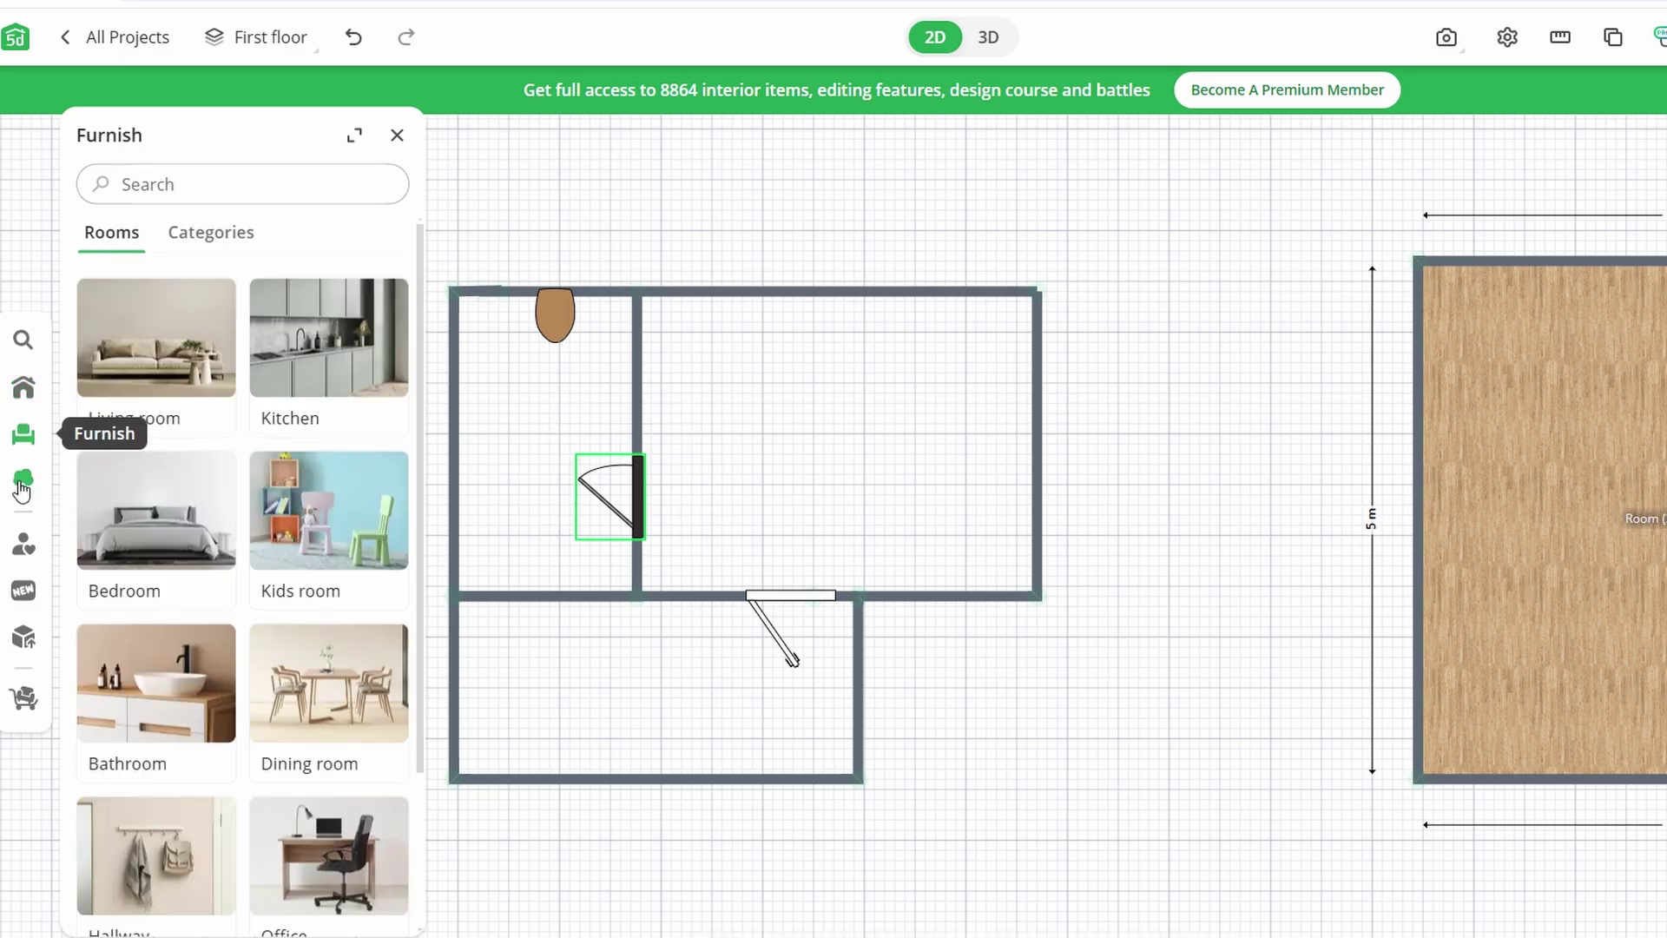
{"action": "scroll", "coordinate": [317, 517], "scroll_direction": "down", "scroll_amount": 3}
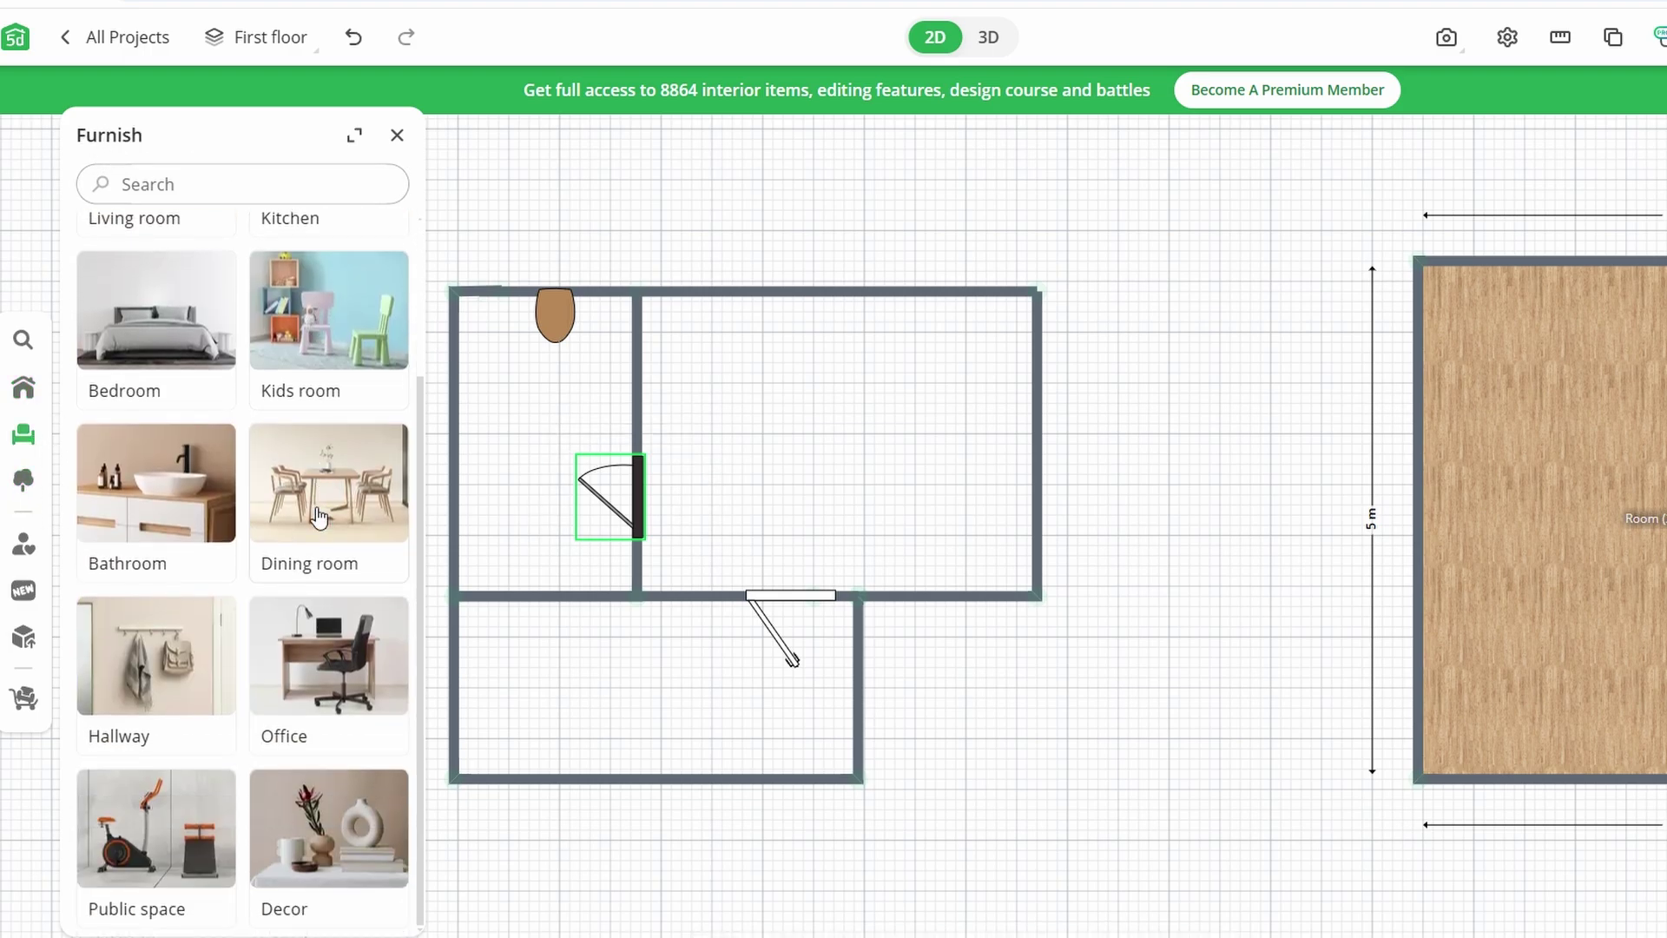
{"action": "left_click", "coordinate": [24, 480]}
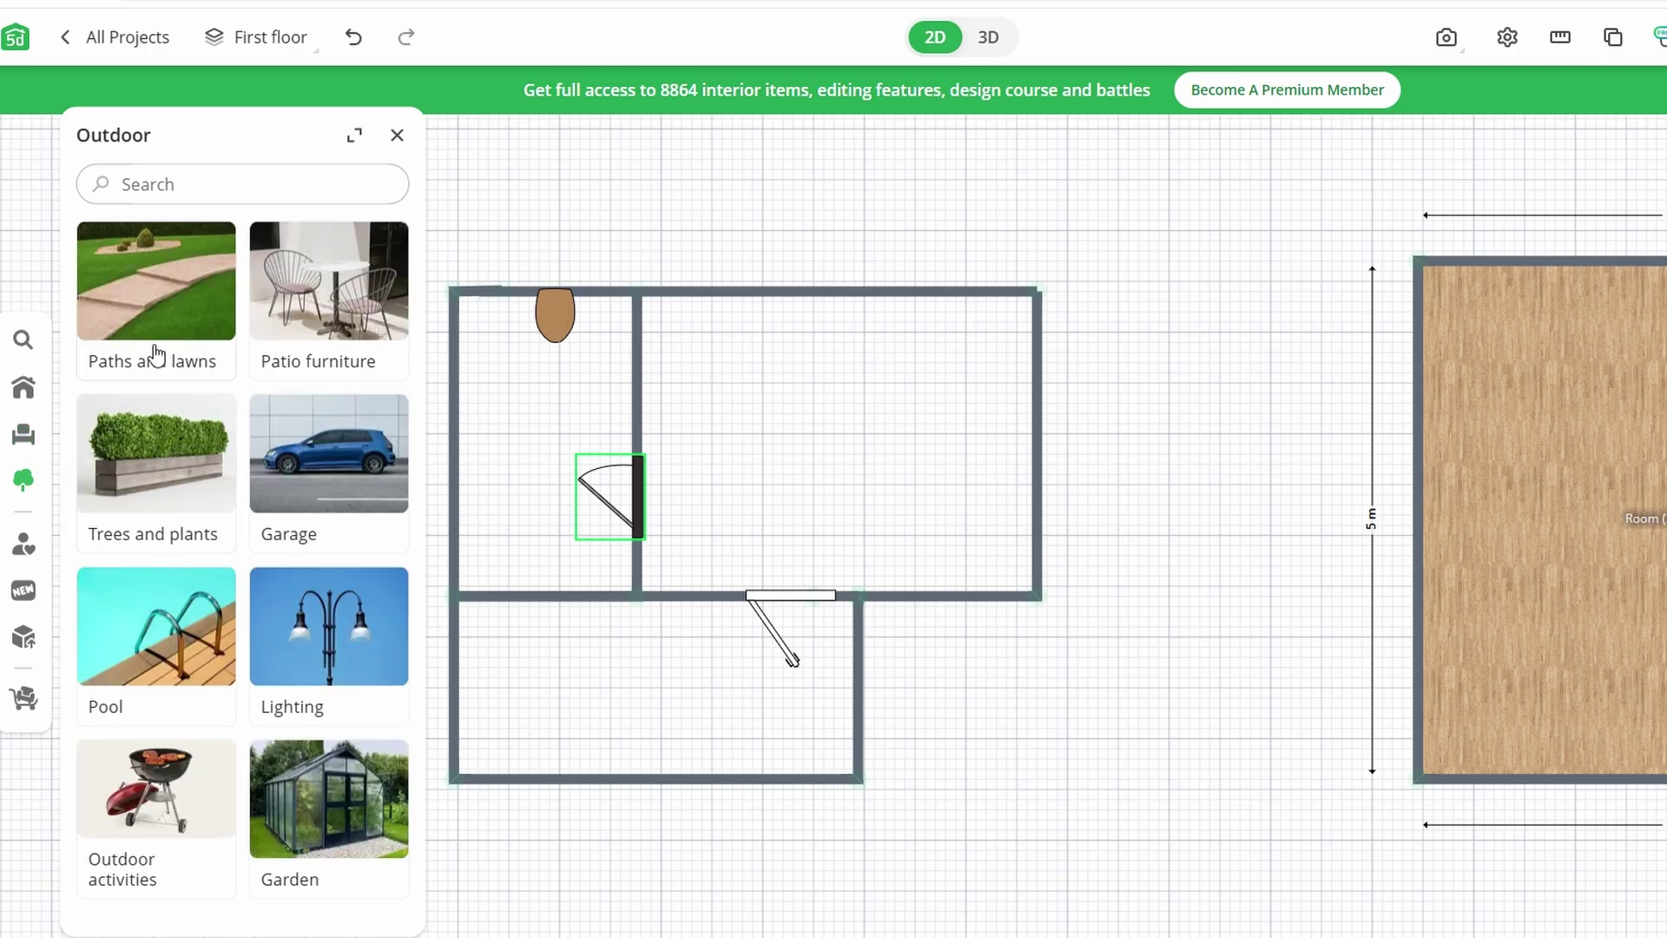
{"action": "left_click", "coordinate": [173, 641]}
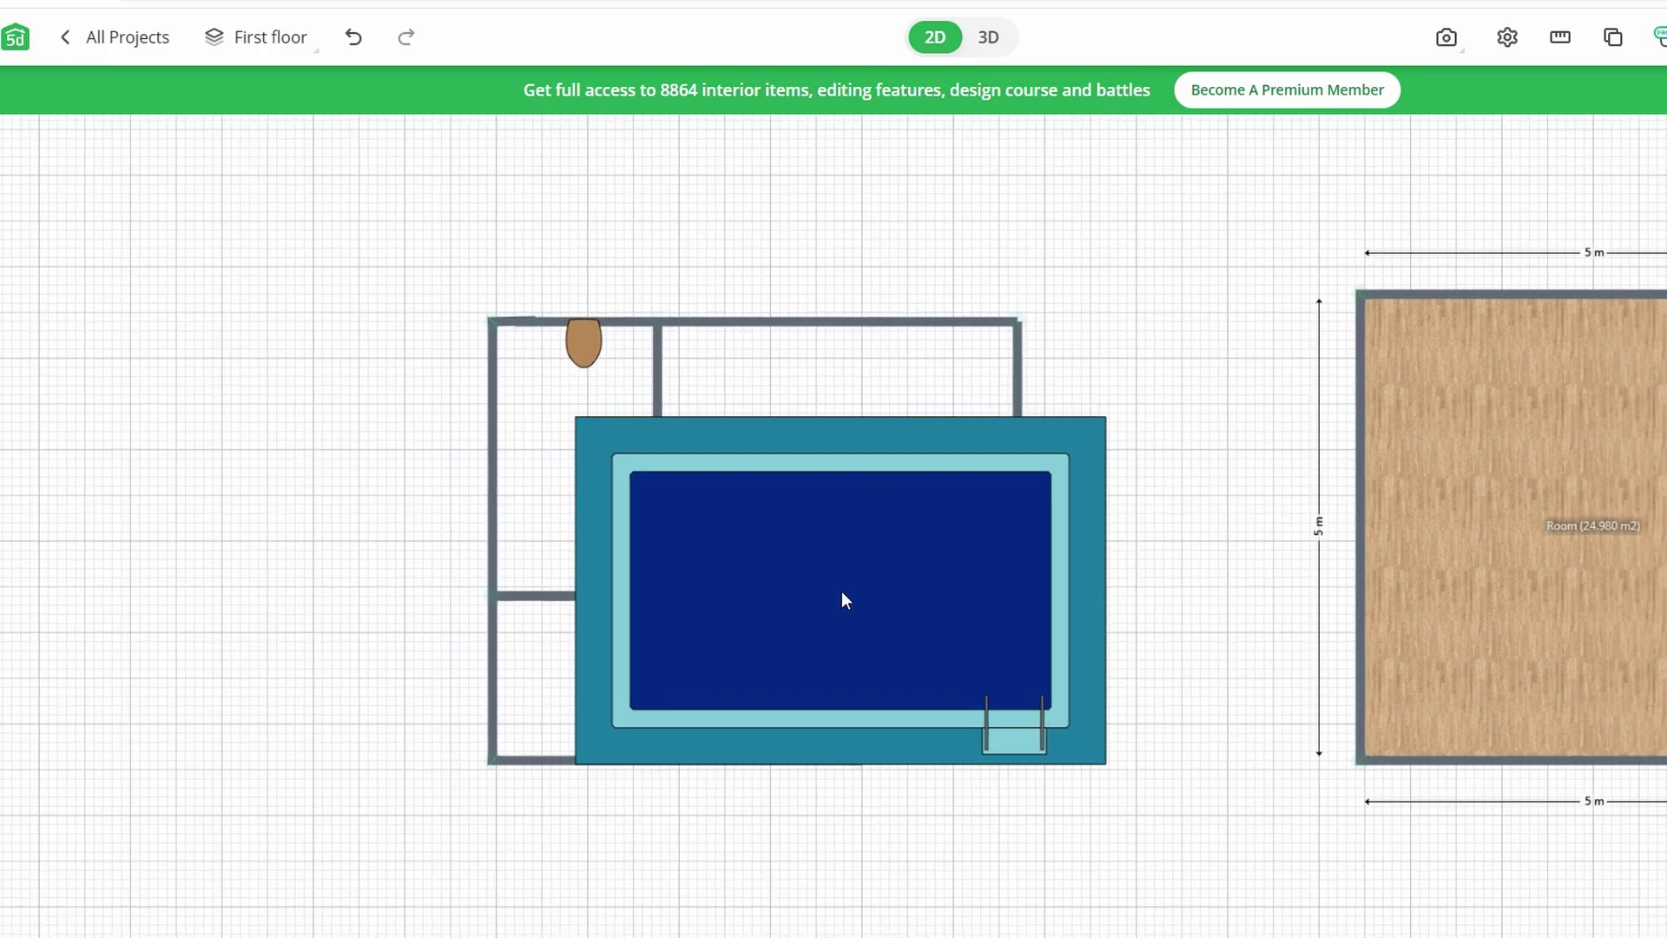
{"action": "mouse_move", "coordinate": [336, 317]}
{"action": "left_mouse_down"}
{"action": "mouse_move", "coordinate": [847, 589]}
{"action": "mouse_move", "coordinate": [777, 227]}
{"action": "left_mouse_up"}
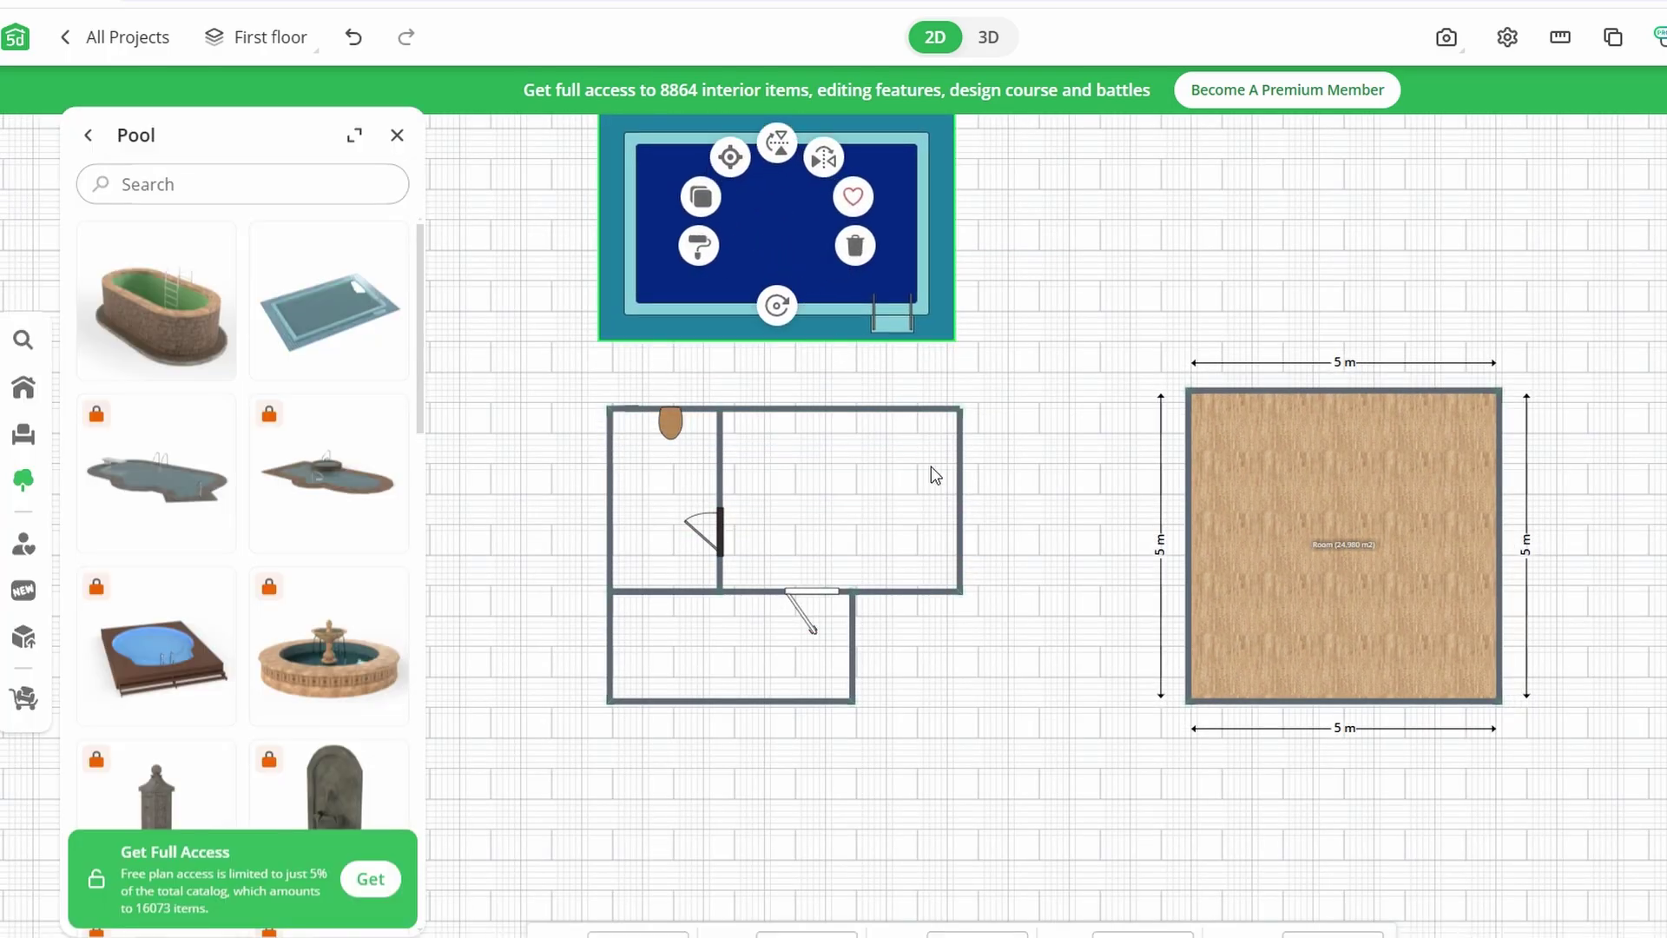
{"action": "scroll", "coordinate": [1071, 650], "scroll_direction": "down", "scroll_amount": 2}
{"action": "left_click", "coordinate": [87, 134]}
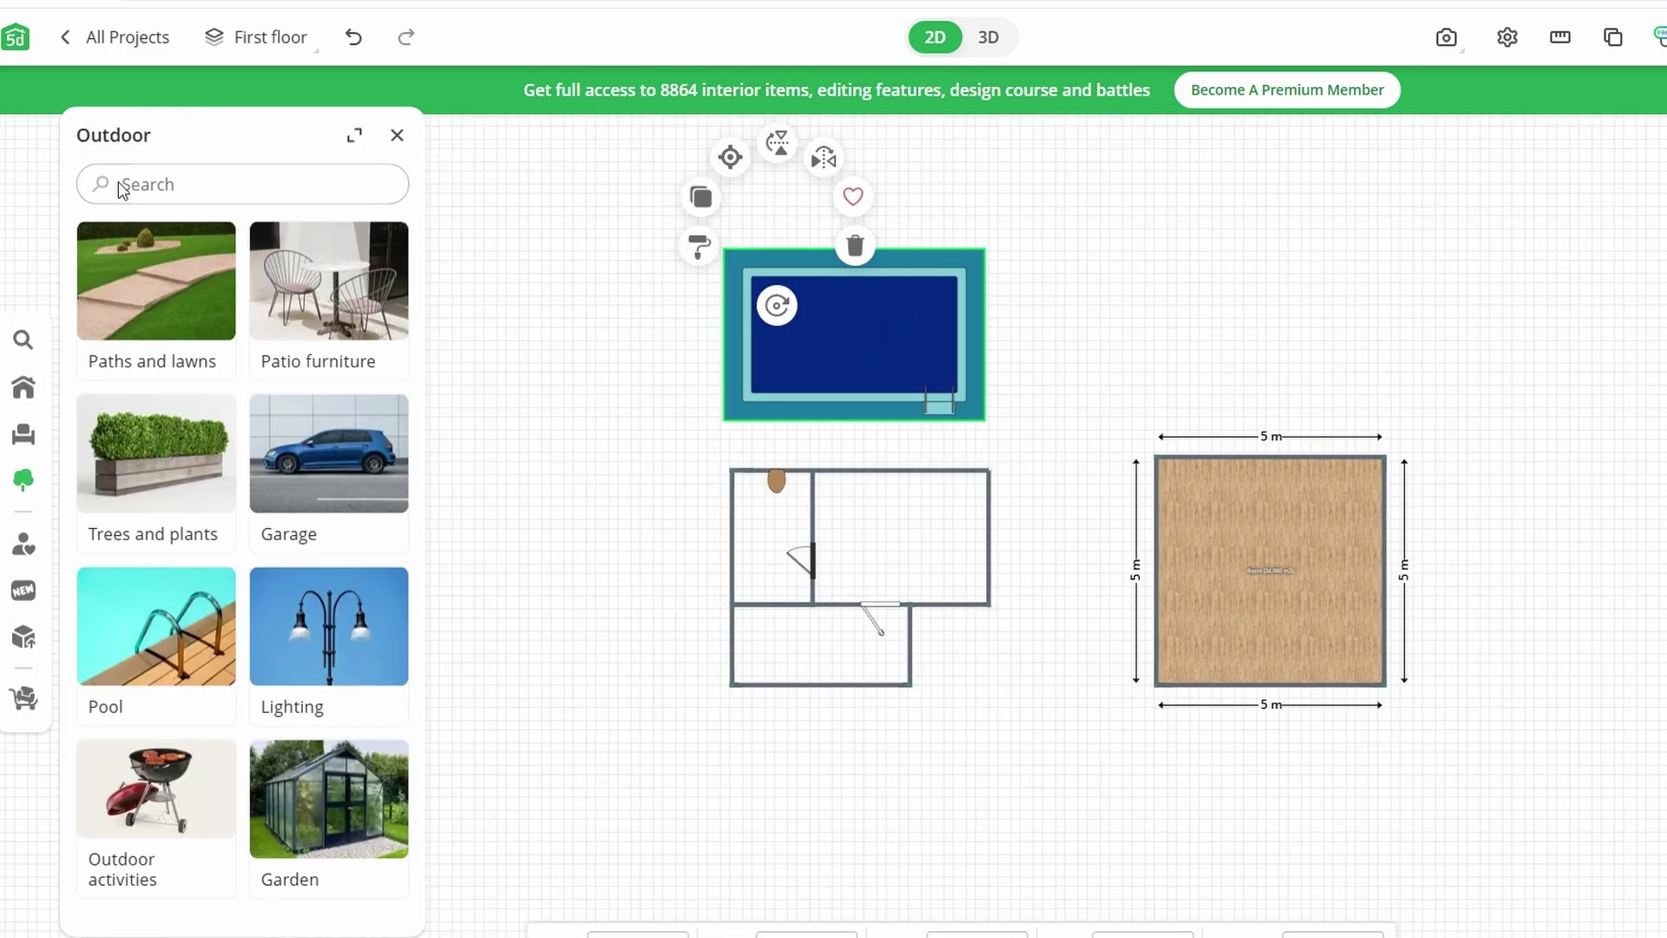
{"action": "left_click", "coordinate": [154, 307]}
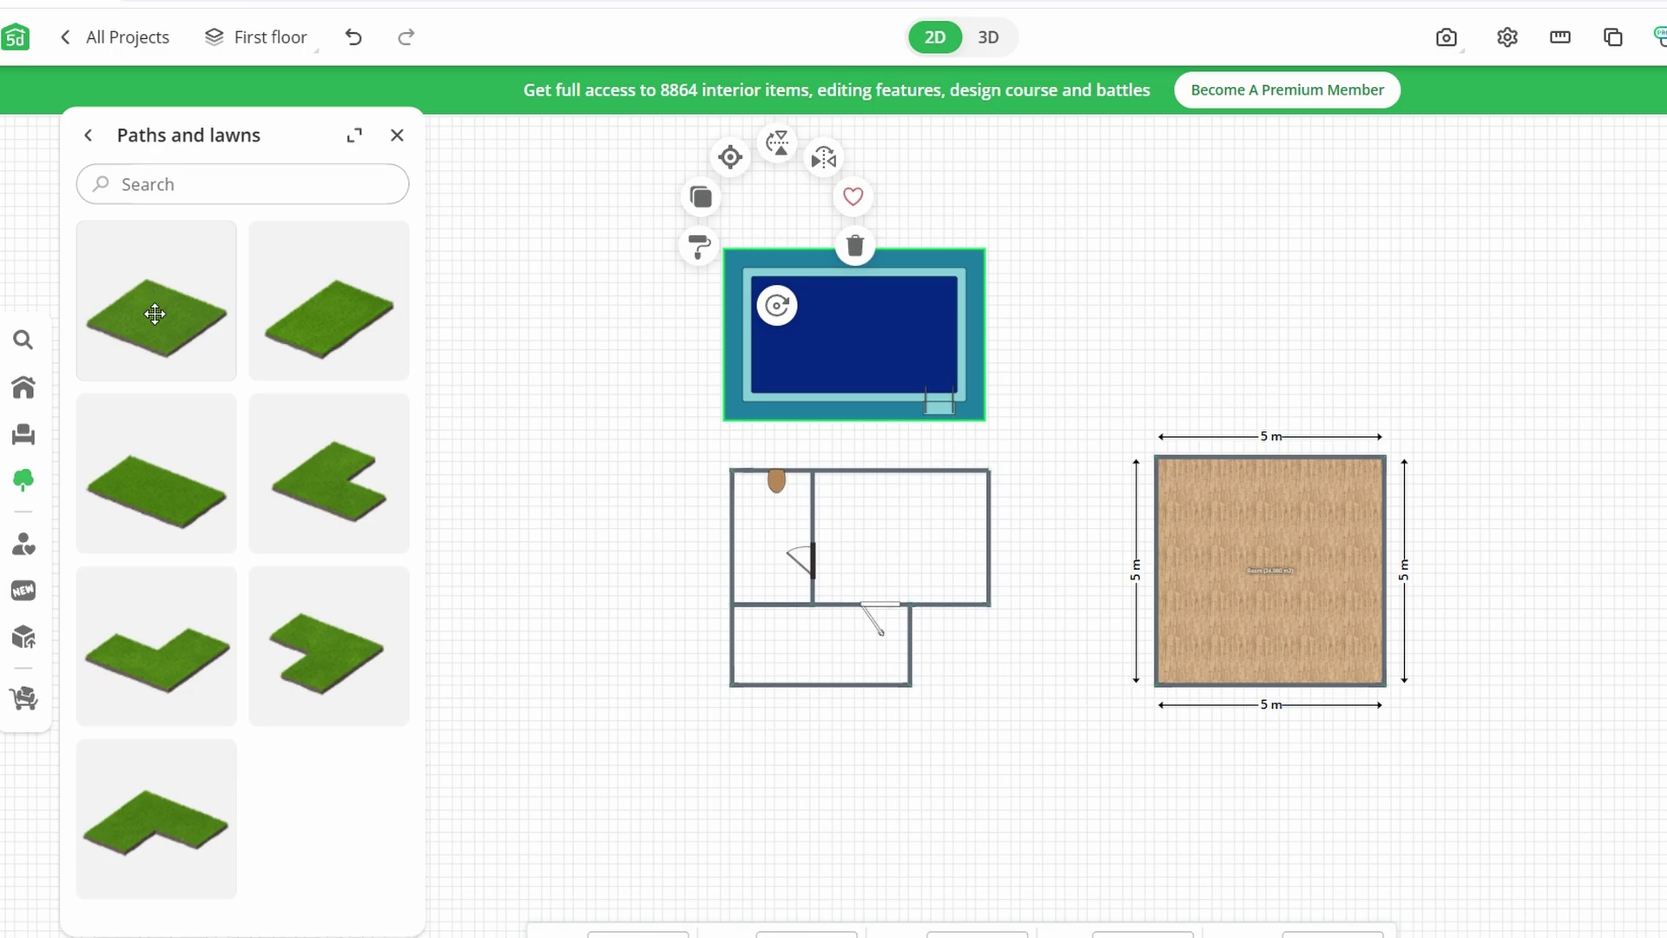
{"action": "left_click", "coordinate": [87, 137]}
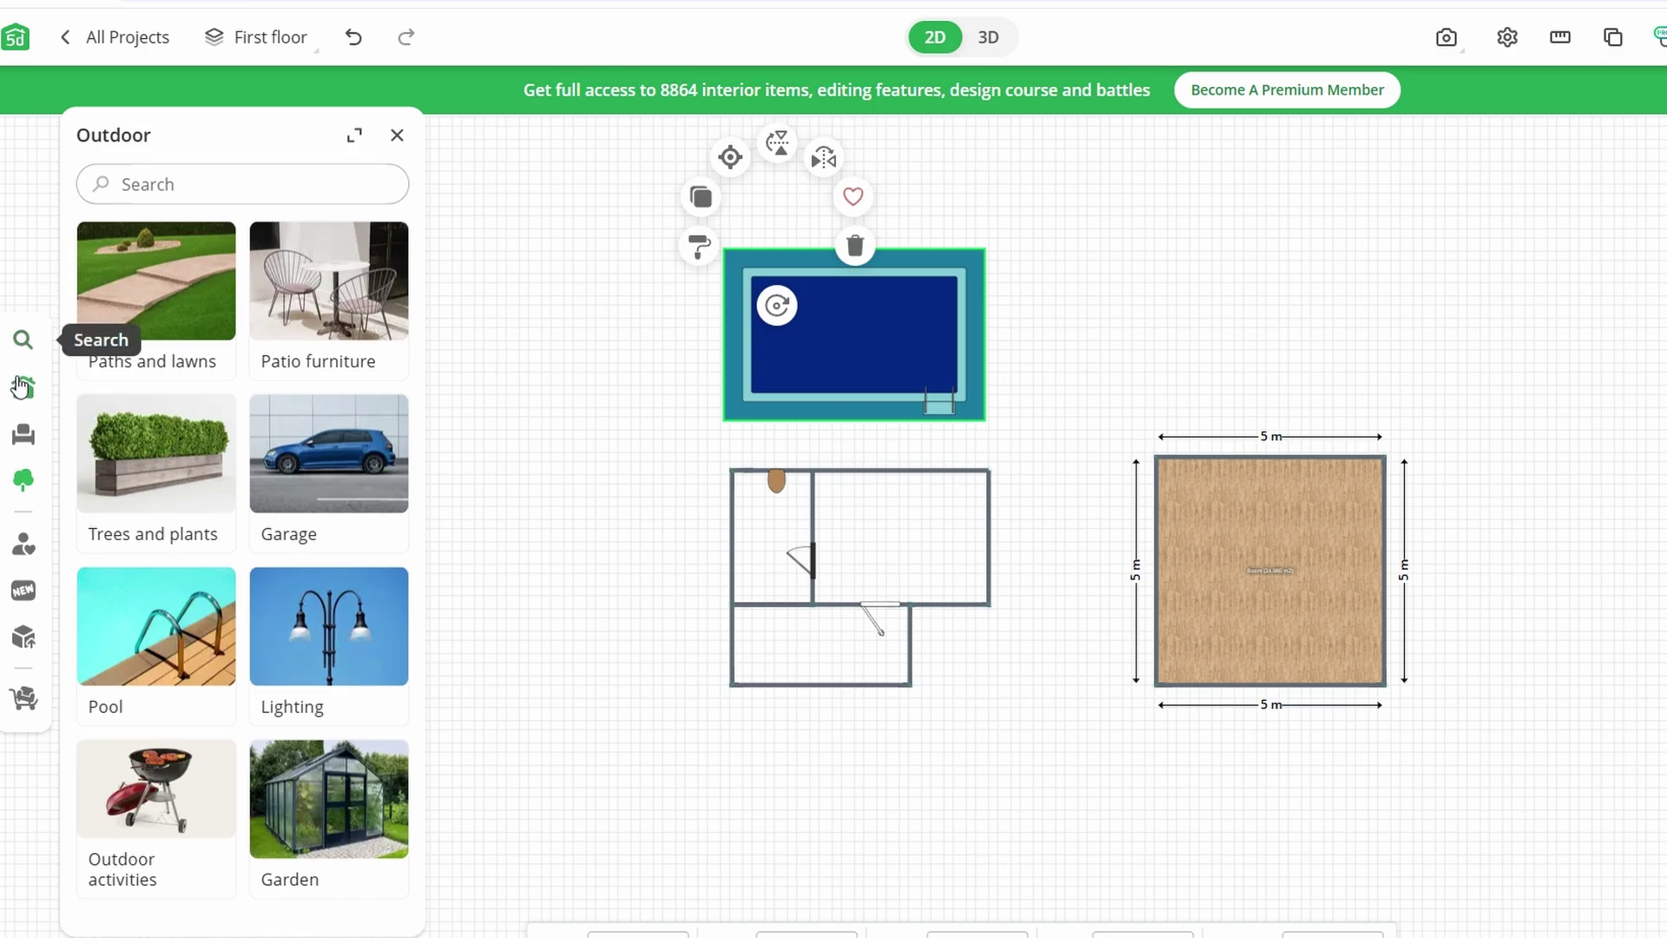
- Drag the sitting cat from the Pets catalog into the house's larger room
{"action": "left_click", "coordinate": [21, 438]}
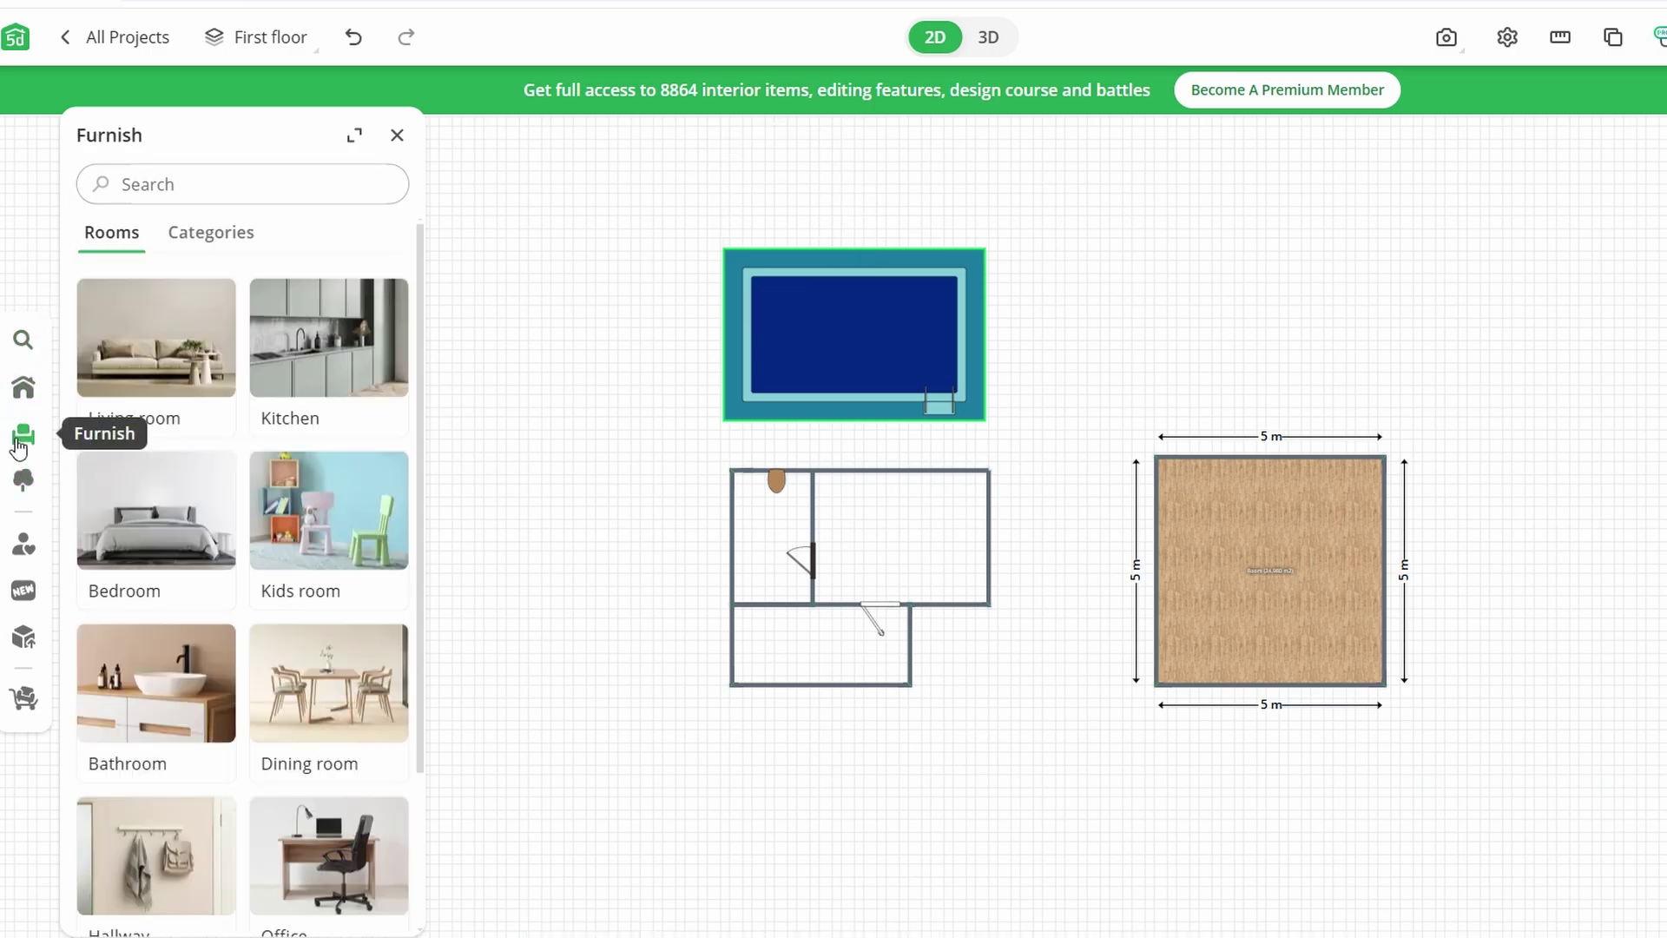
{"action": "left_click", "coordinate": [217, 239]}
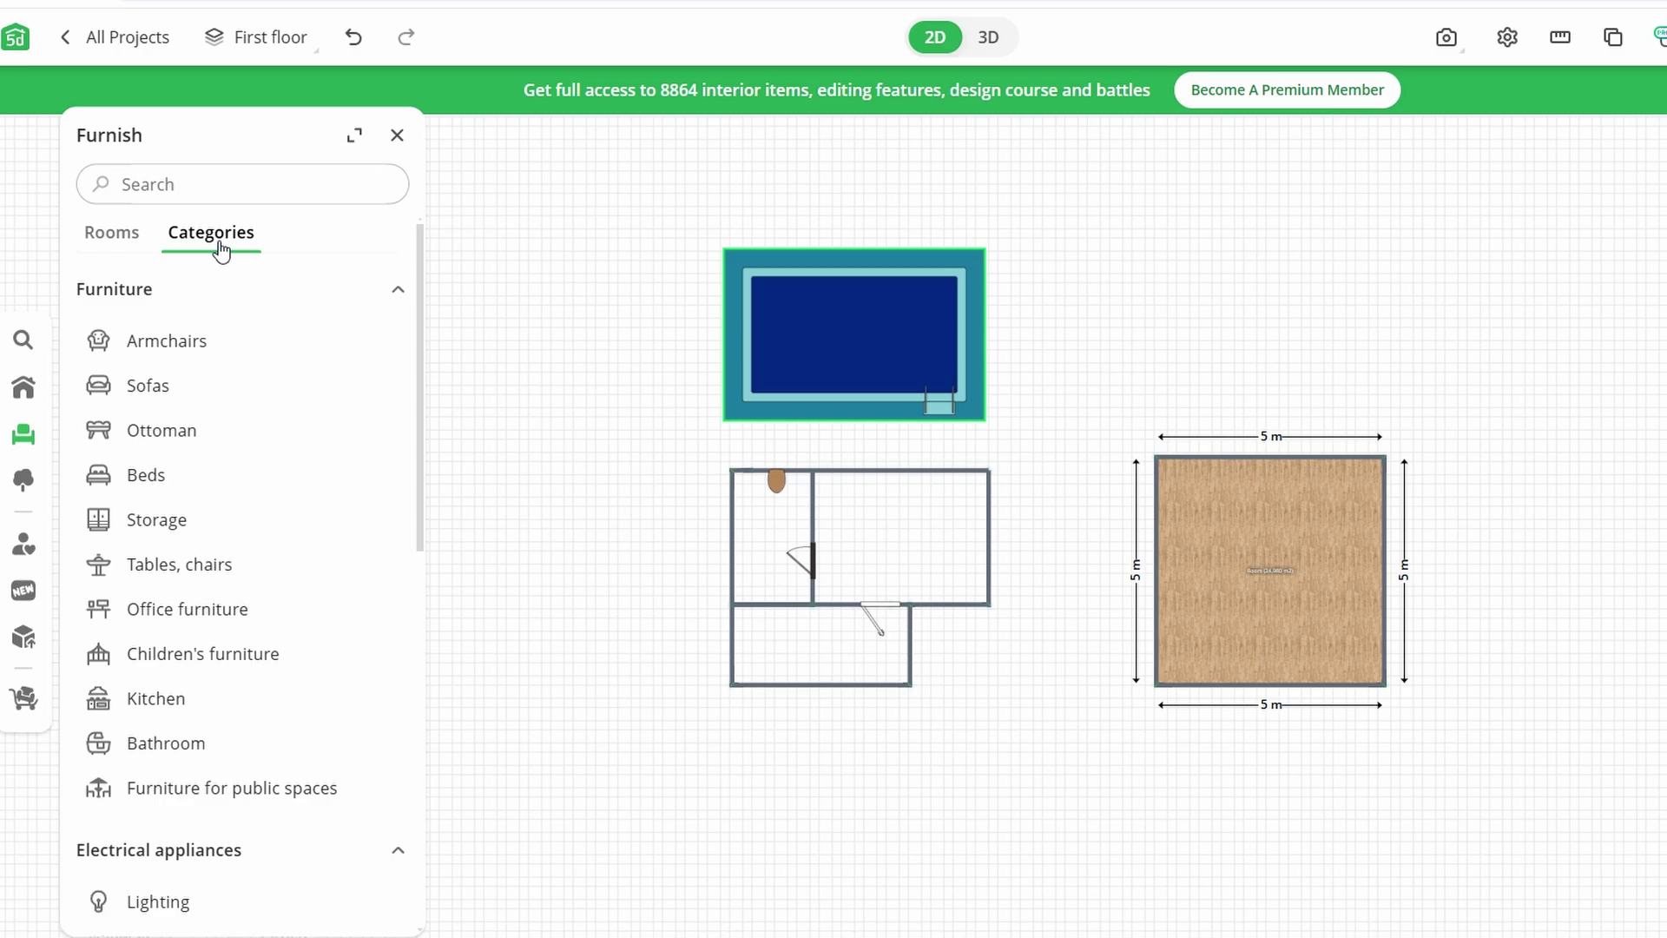
{"action": "scroll", "coordinate": [221, 251], "scroll_direction": "down", "scroll_amount": 1}
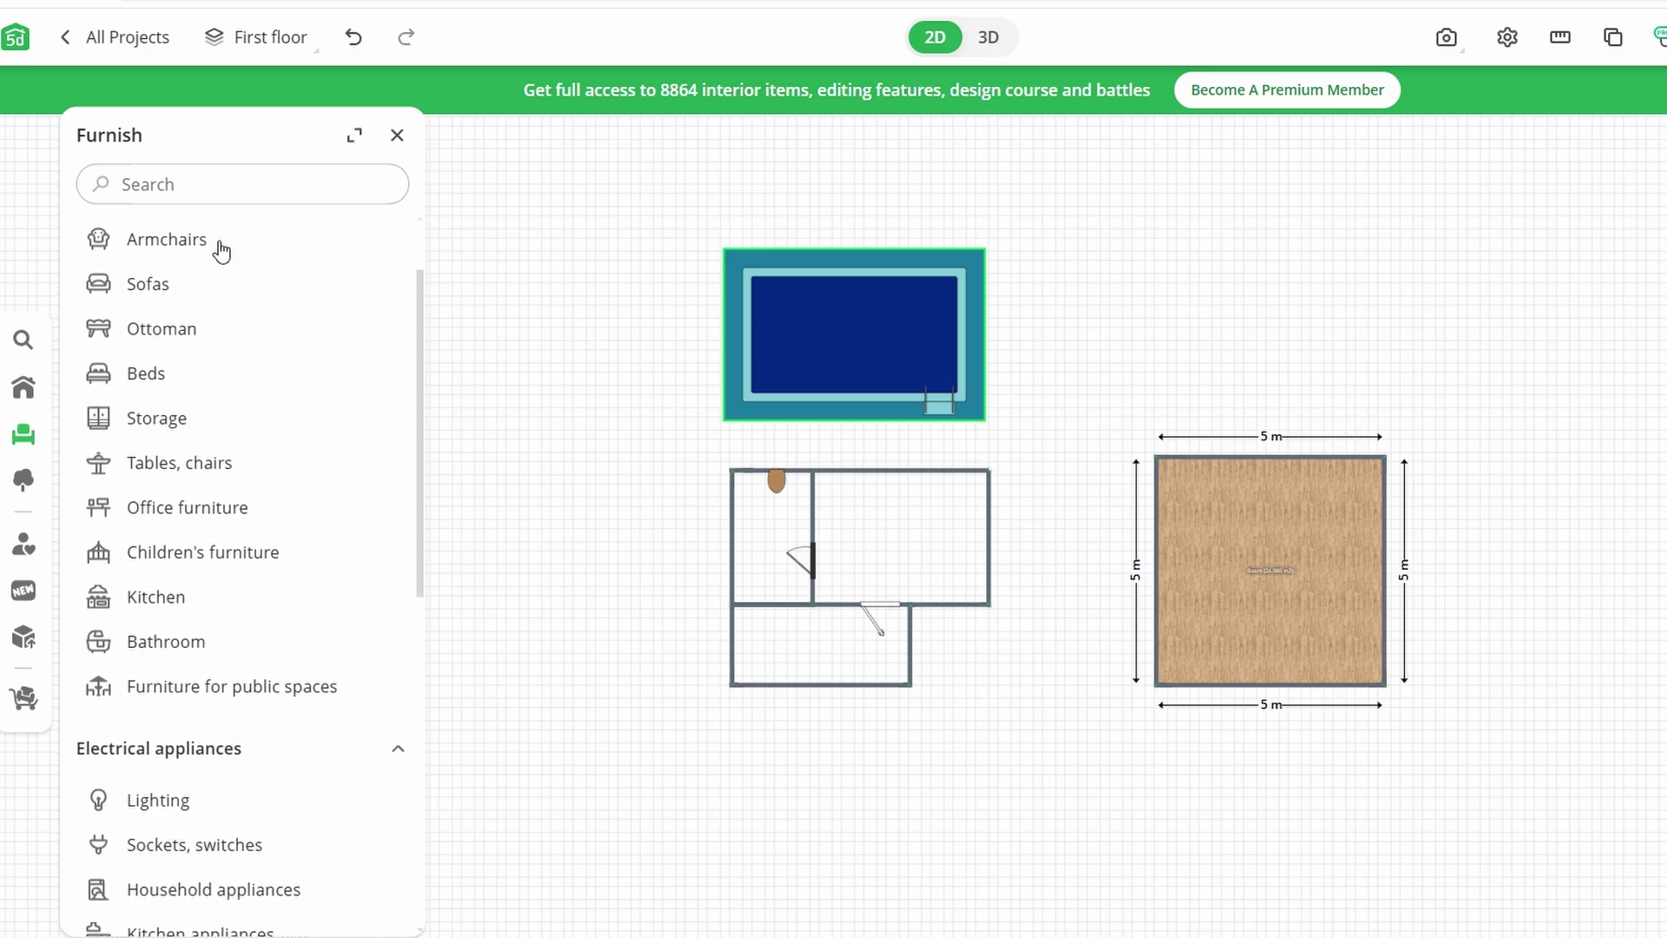
{"action": "scroll", "coordinate": [222, 250], "scroll_direction": "down", "scroll_amount": 2}
{"action": "scroll", "coordinate": [222, 250], "scroll_direction": "down", "scroll_amount": 3}
{"action": "scroll", "coordinate": [221, 250], "scroll_direction": "down", "scroll_amount": 1}
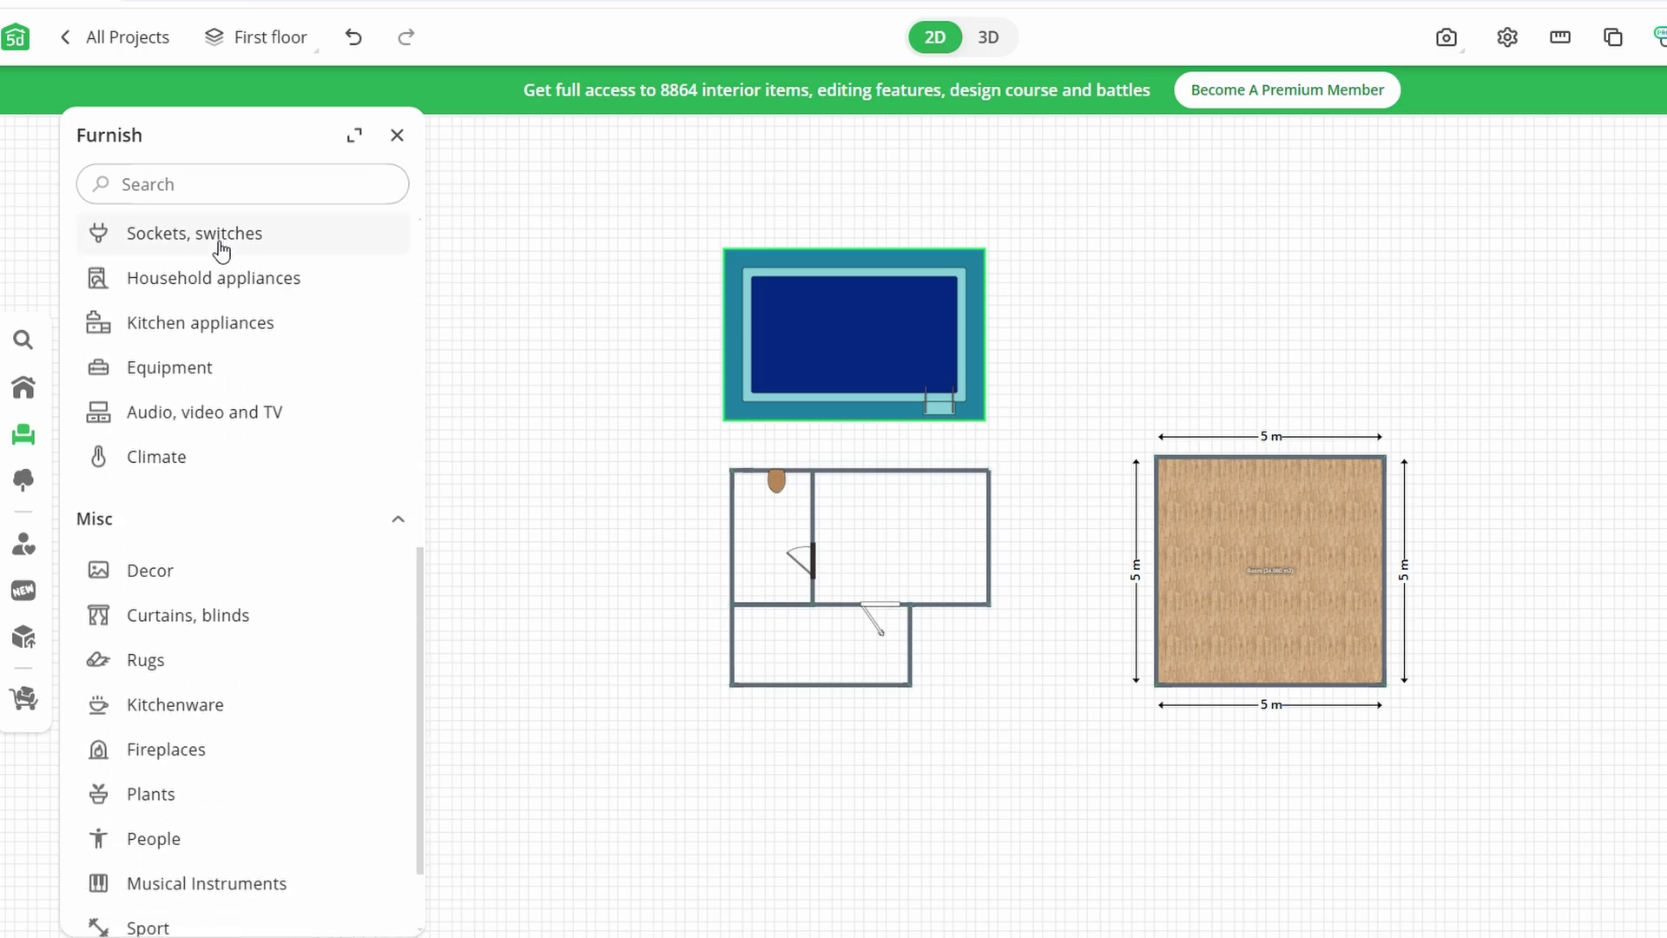
{"action": "scroll", "coordinate": [217, 249], "scroll_direction": "down", "scroll_amount": 2}
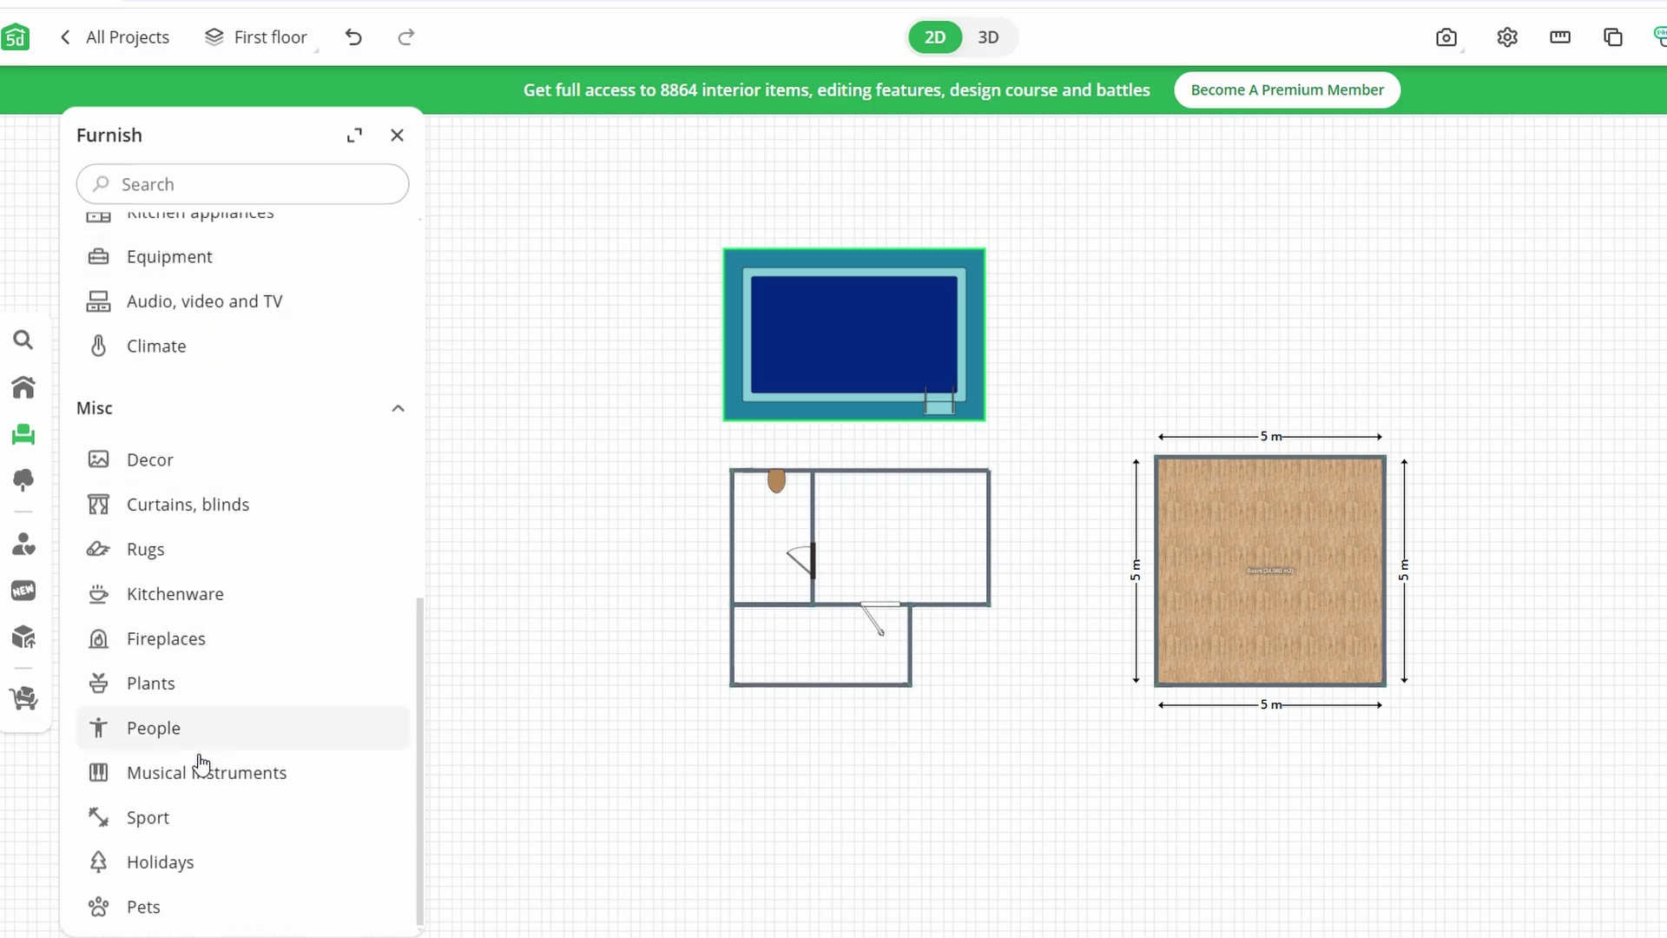
{"action": "left_click", "coordinate": [149, 905]}
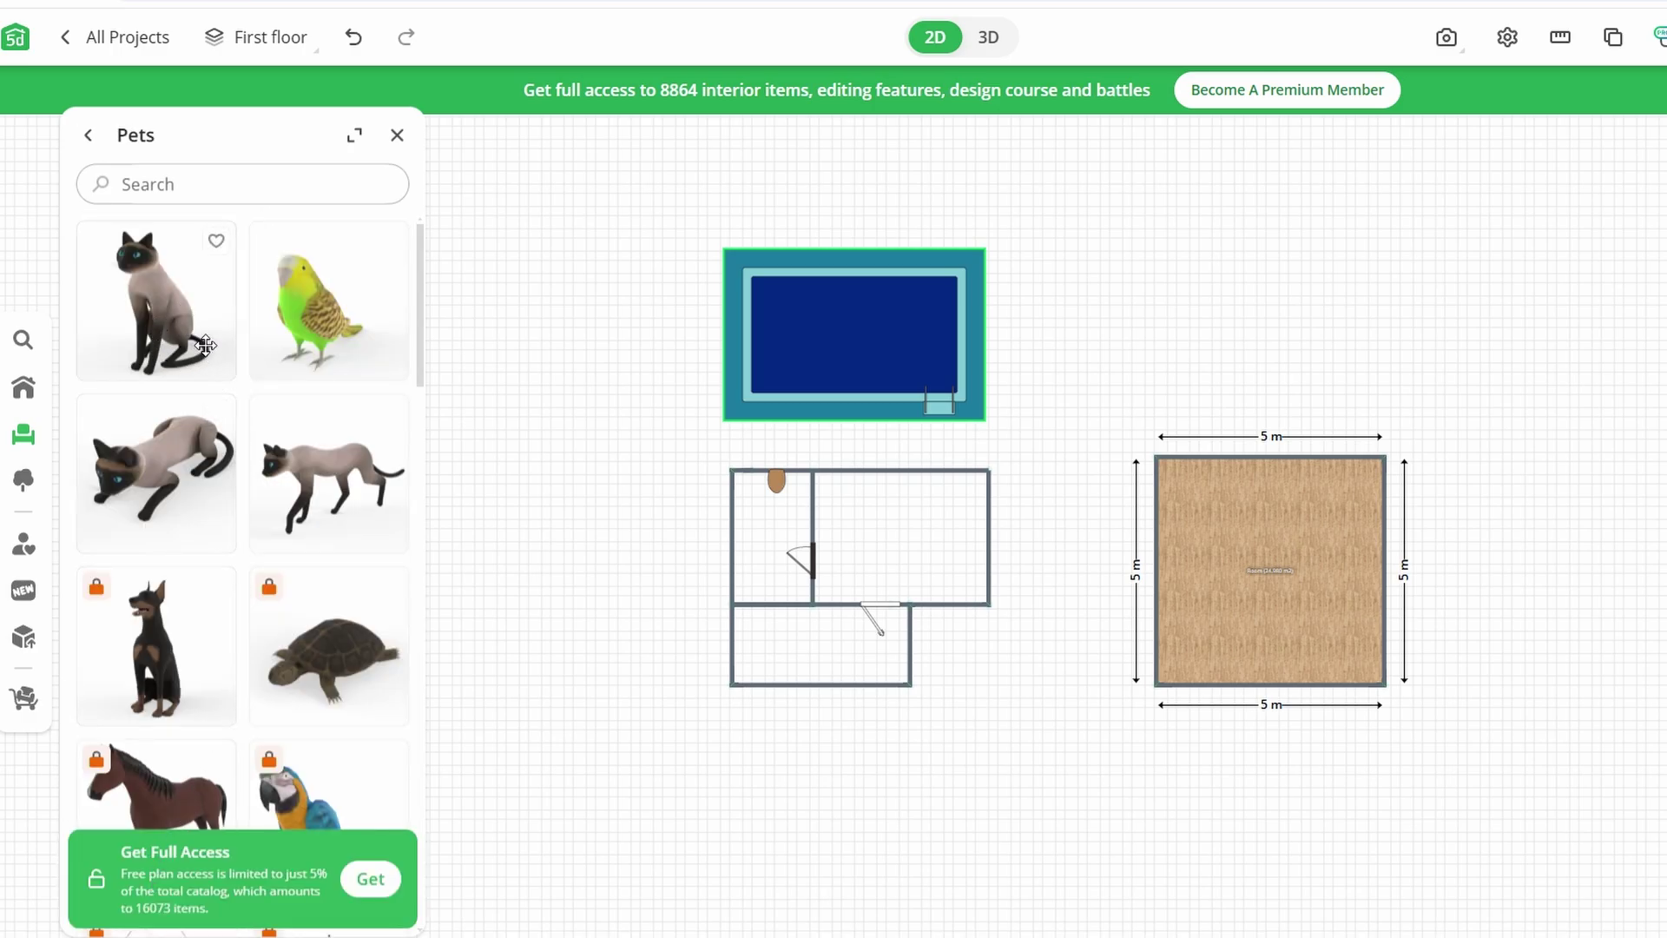
{"action": "left_click_drag", "start_coordinate": [175, 326], "coordinate": [871, 528]}
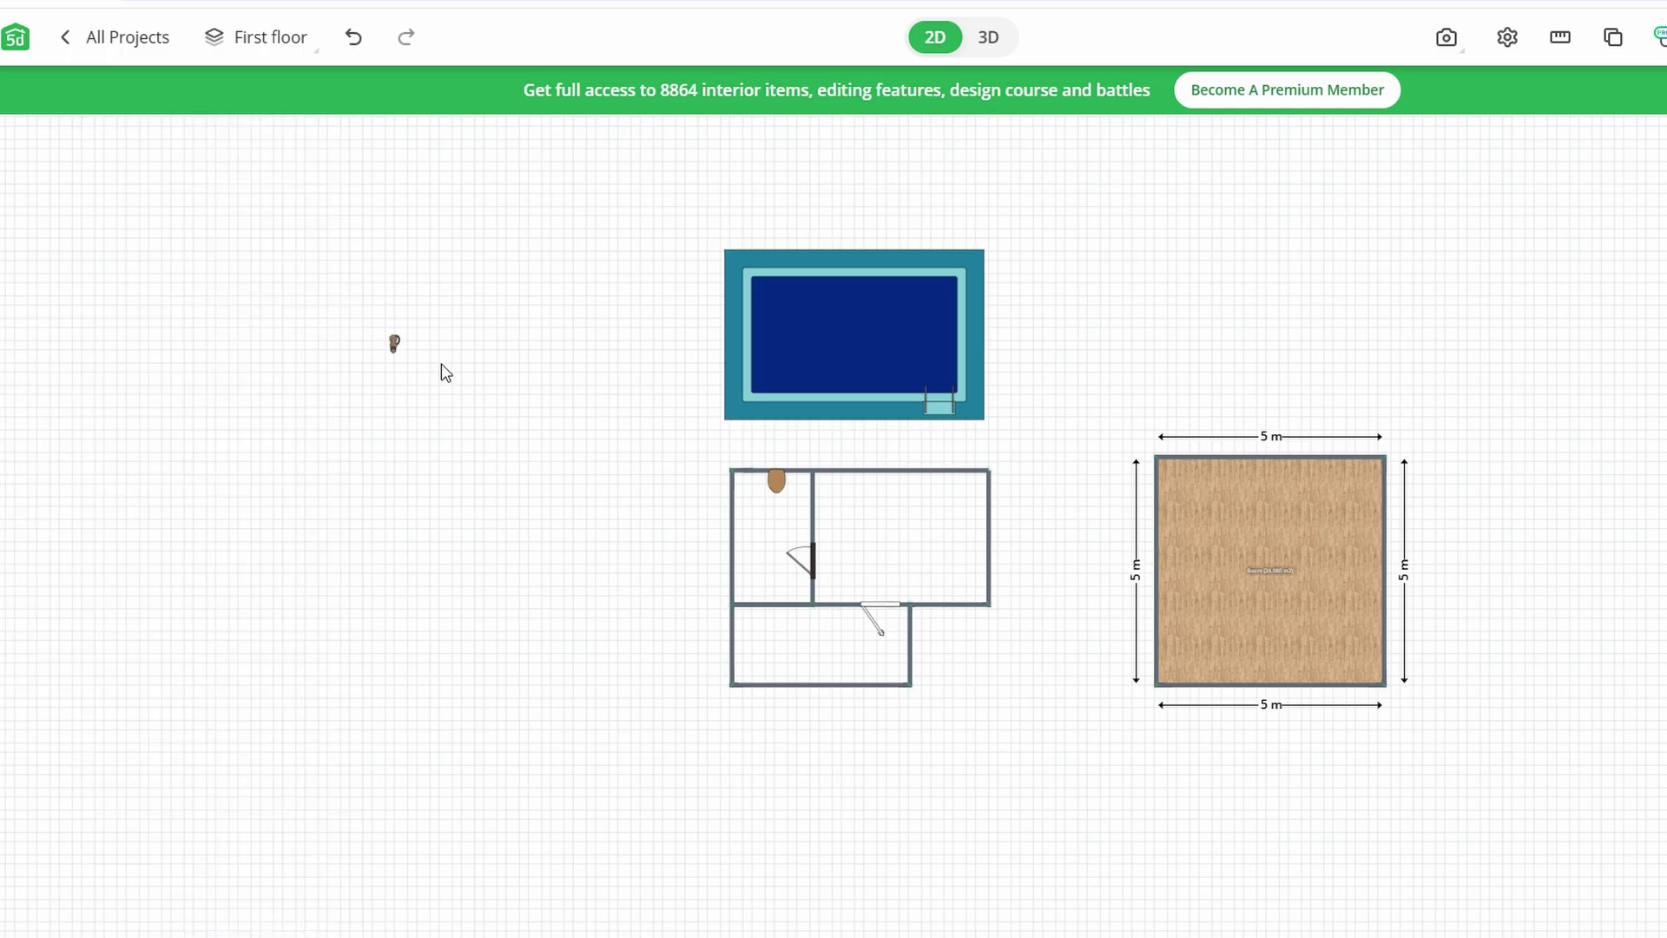
{"action": "scroll", "coordinate": [867, 525], "scroll_direction": "up", "scroll_amount": 2}
{"action": "scroll", "coordinate": [868, 524], "scroll_direction": "up", "scroll_amount": 2}
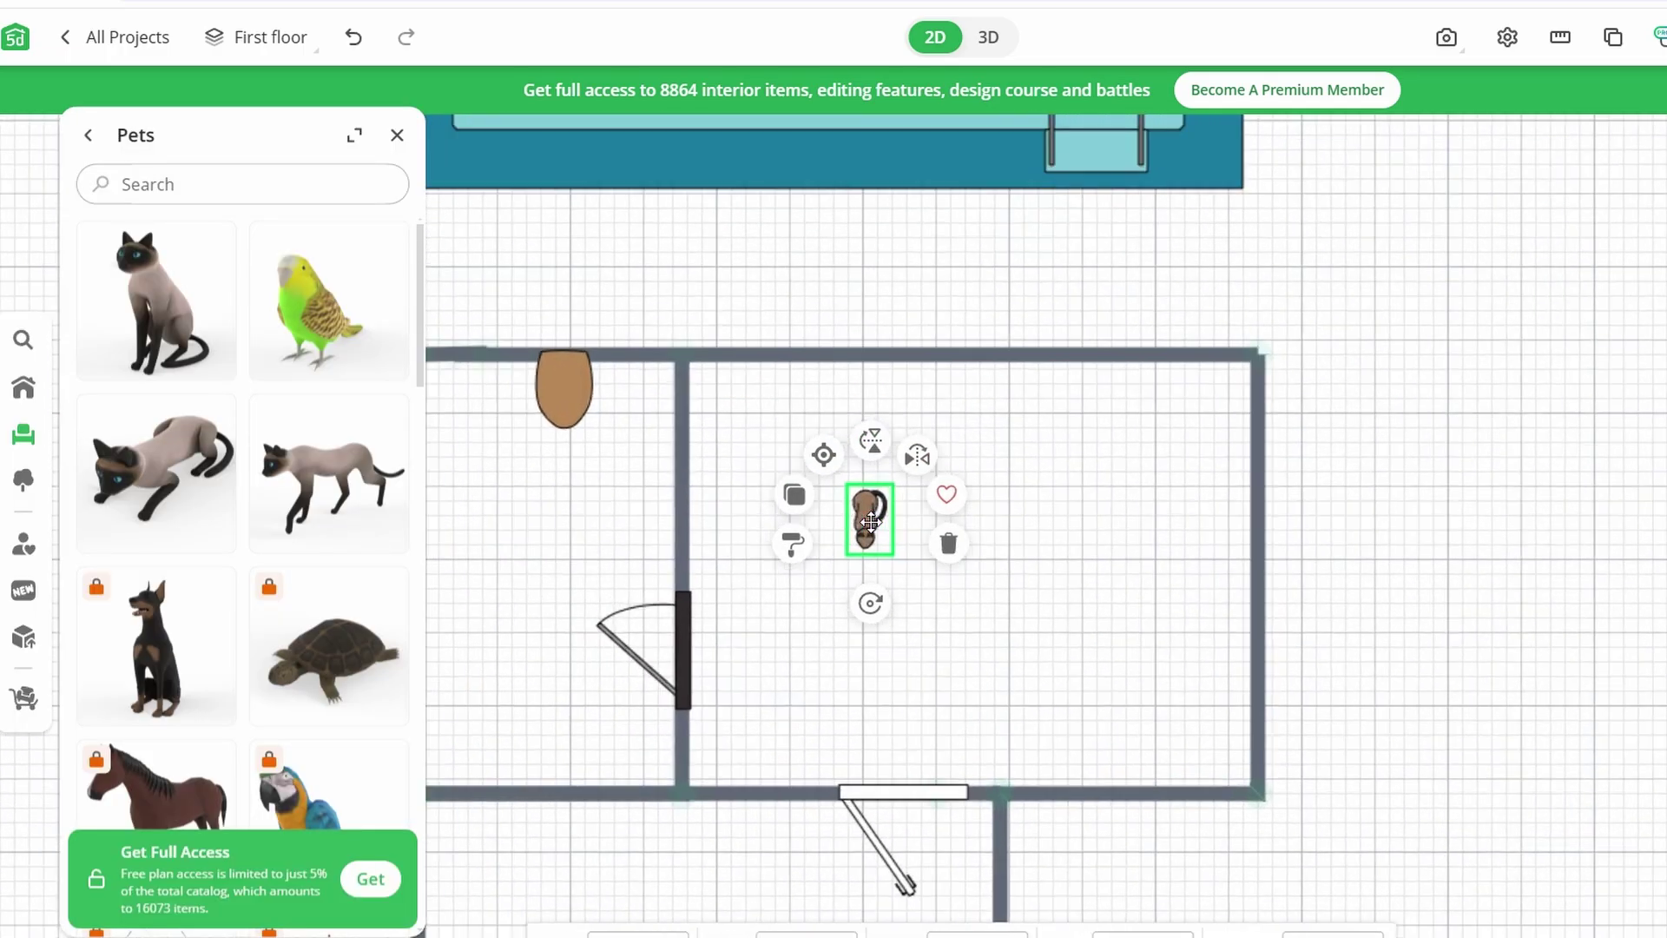
{"action": "scroll", "coordinate": [863, 523], "scroll_direction": "up", "scroll_amount": 2}
- Switch to 3D, orbit toward the door, and drop a parrot on the floor nearby
{"action": "left_click", "coordinate": [988, 37]}
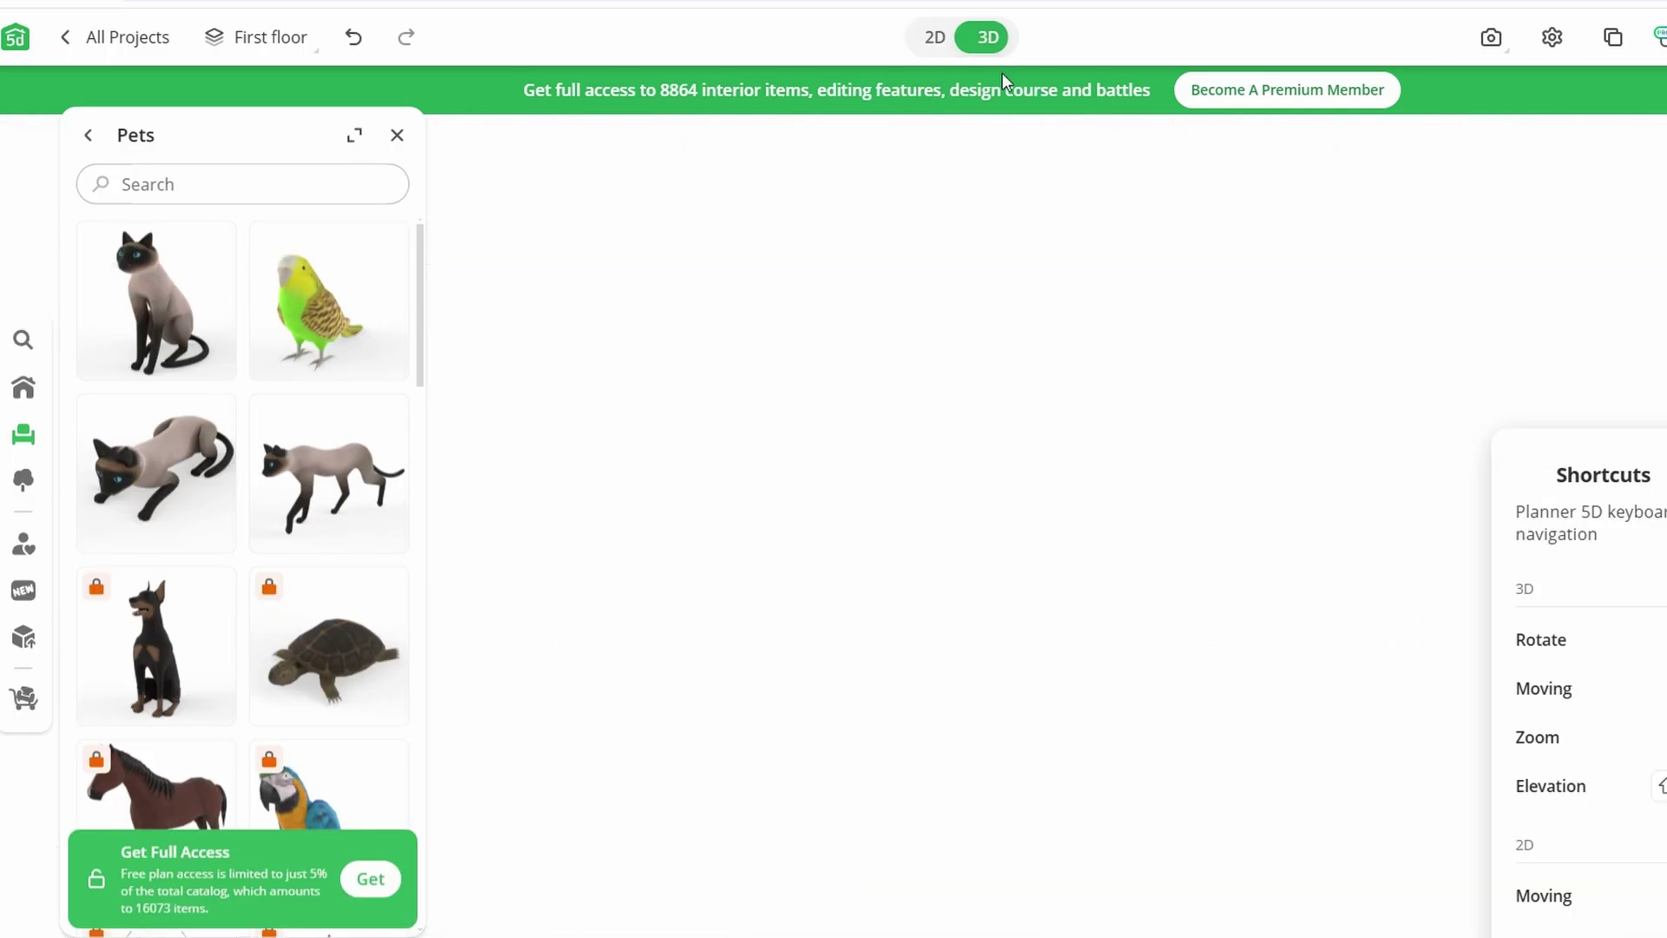
{"action": "scroll", "coordinate": [942, 547], "scroll_direction": "up", "scroll_amount": 3}
{"action": "scroll", "coordinate": [1028, 670], "scroll_direction": "up", "scroll_amount": 3}
{"action": "scroll", "coordinate": [859, 762], "scroll_direction": "up", "scroll_amount": 2}
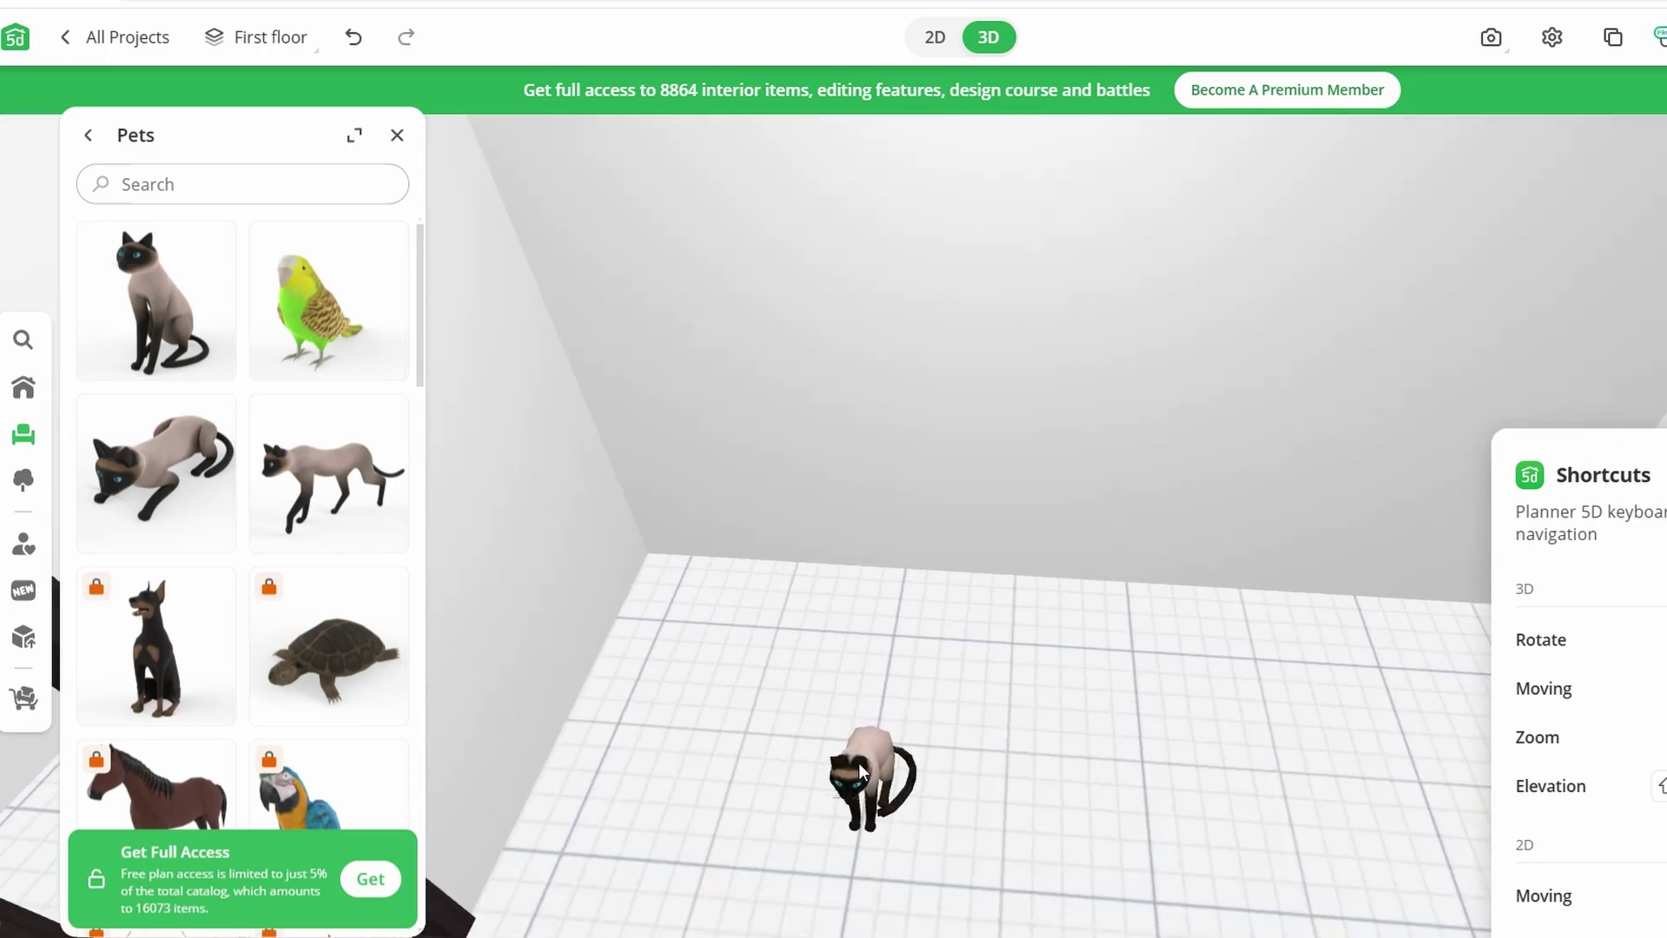
{"action": "scroll", "coordinate": [774, 714], "scroll_direction": "up", "scroll_amount": 2}
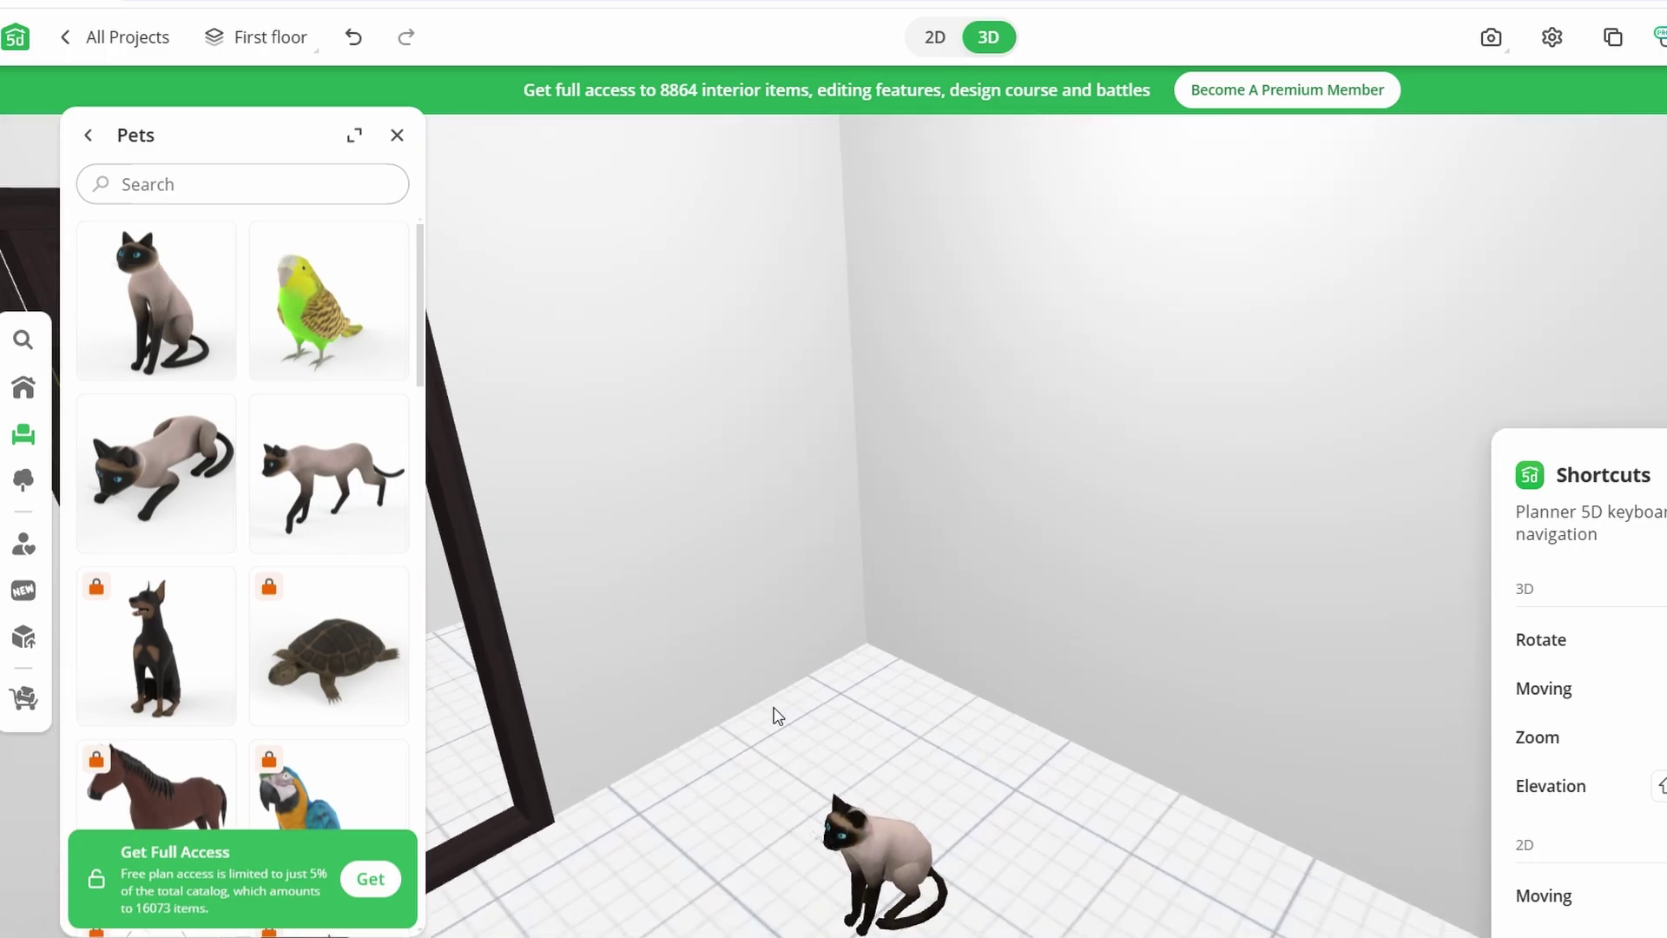
{"action": "mouse_move", "coordinate": [775, 715]}
{"action": "left_mouse_down"}
{"action": "mouse_move", "coordinate": [887, 872]}
{"action": "mouse_move", "coordinate": [868, 670]}
{"action": "mouse_move", "coordinate": [815, 812]}
{"action": "mouse_move", "coordinate": [725, 903]}
{"action": "left_mouse_up"}
{"action": "scroll", "coordinate": [822, 864], "scroll_direction": "down", "scroll_amount": 3}
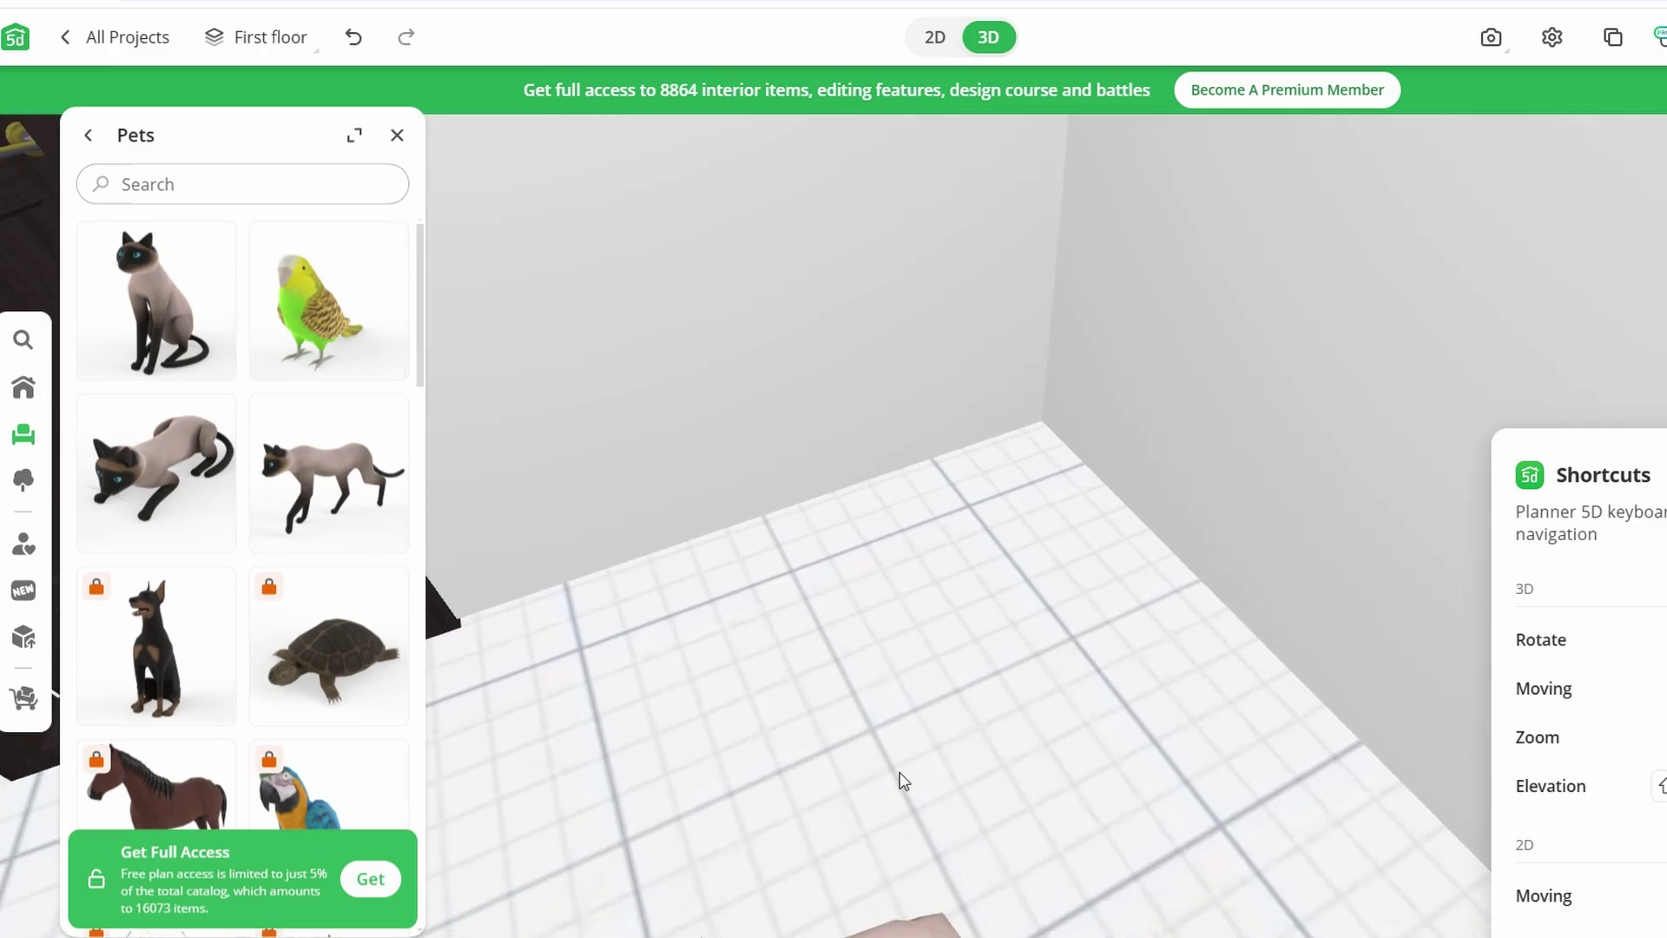
{"action": "scroll", "coordinate": [900, 781], "scroll_direction": "down", "scroll_amount": 3}
{"action": "scroll", "coordinate": [909, 730], "scroll_direction": "up", "scroll_amount": 3}
{"action": "scroll", "coordinate": [898, 730], "scroll_direction": "up", "scroll_amount": 1}
{"action": "scroll", "coordinate": [894, 749], "scroll_direction": "up", "scroll_amount": 3}
{"action": "scroll", "coordinate": [805, 743], "scroll_direction": "up", "scroll_amount": 1}
{"action": "mouse_move", "coordinate": [805, 736]}
{"action": "left_mouse_down"}
{"action": "mouse_move", "coordinate": [718, 657]}
{"action": "mouse_move", "coordinate": [520, 551]}
{"action": "left_mouse_up"}
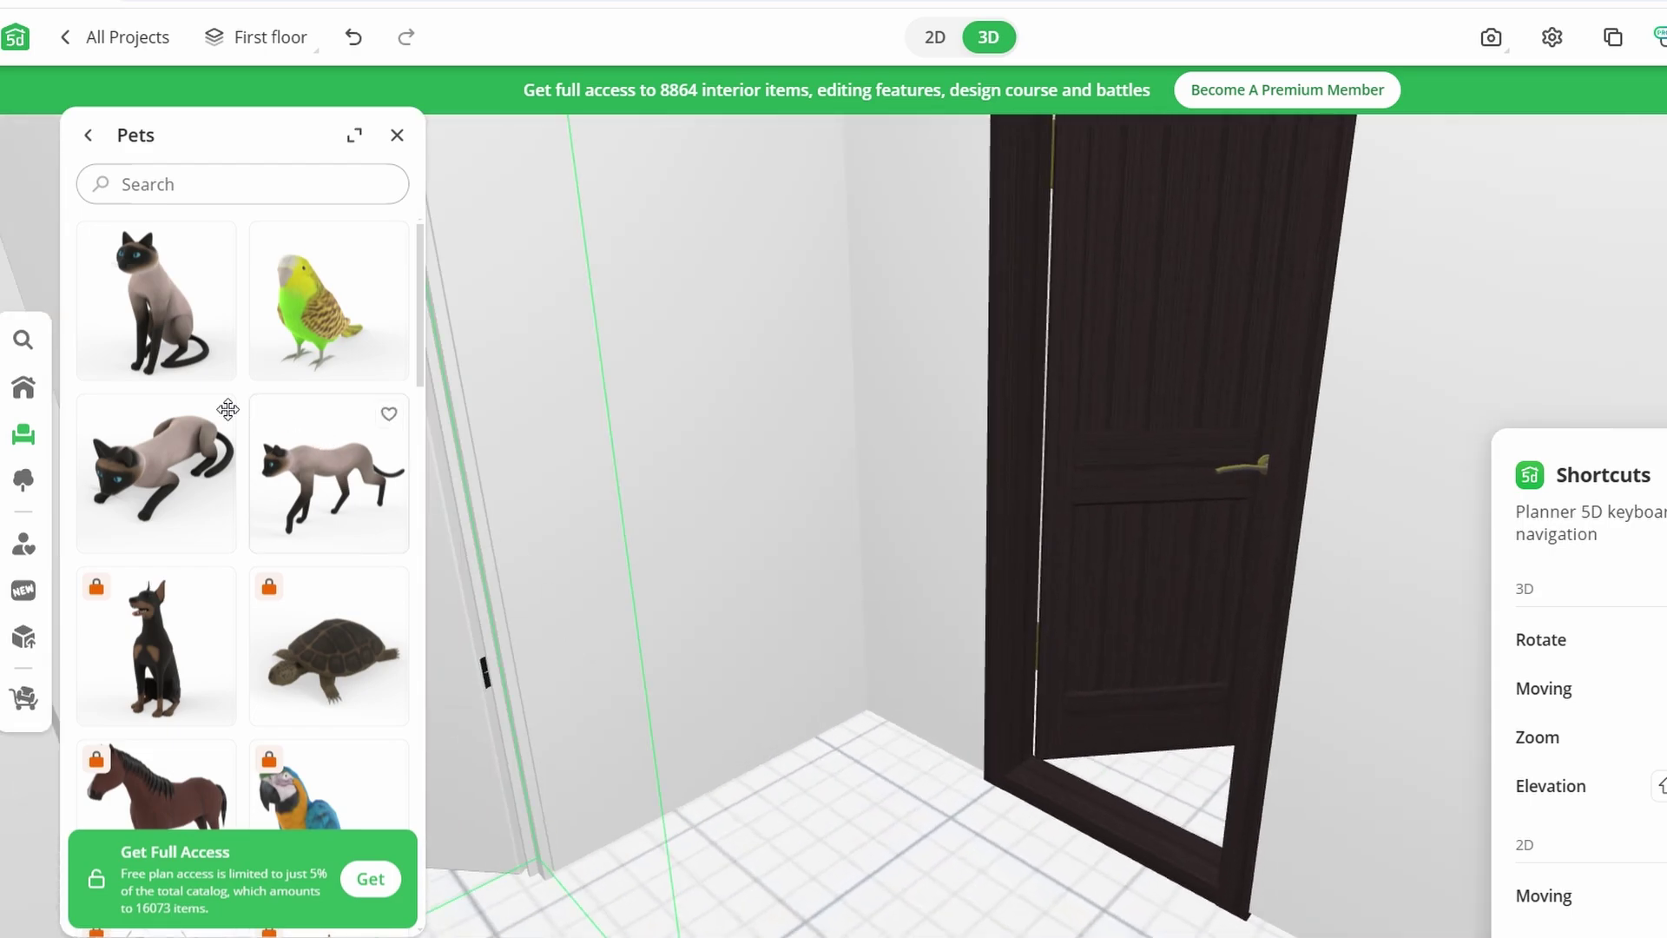
{"action": "left_click_drag", "start_coordinate": [287, 321], "coordinate": [681, 608]}
{"action": "left_click_drag", "start_coordinate": [878, 819], "coordinate": [876, 814]}
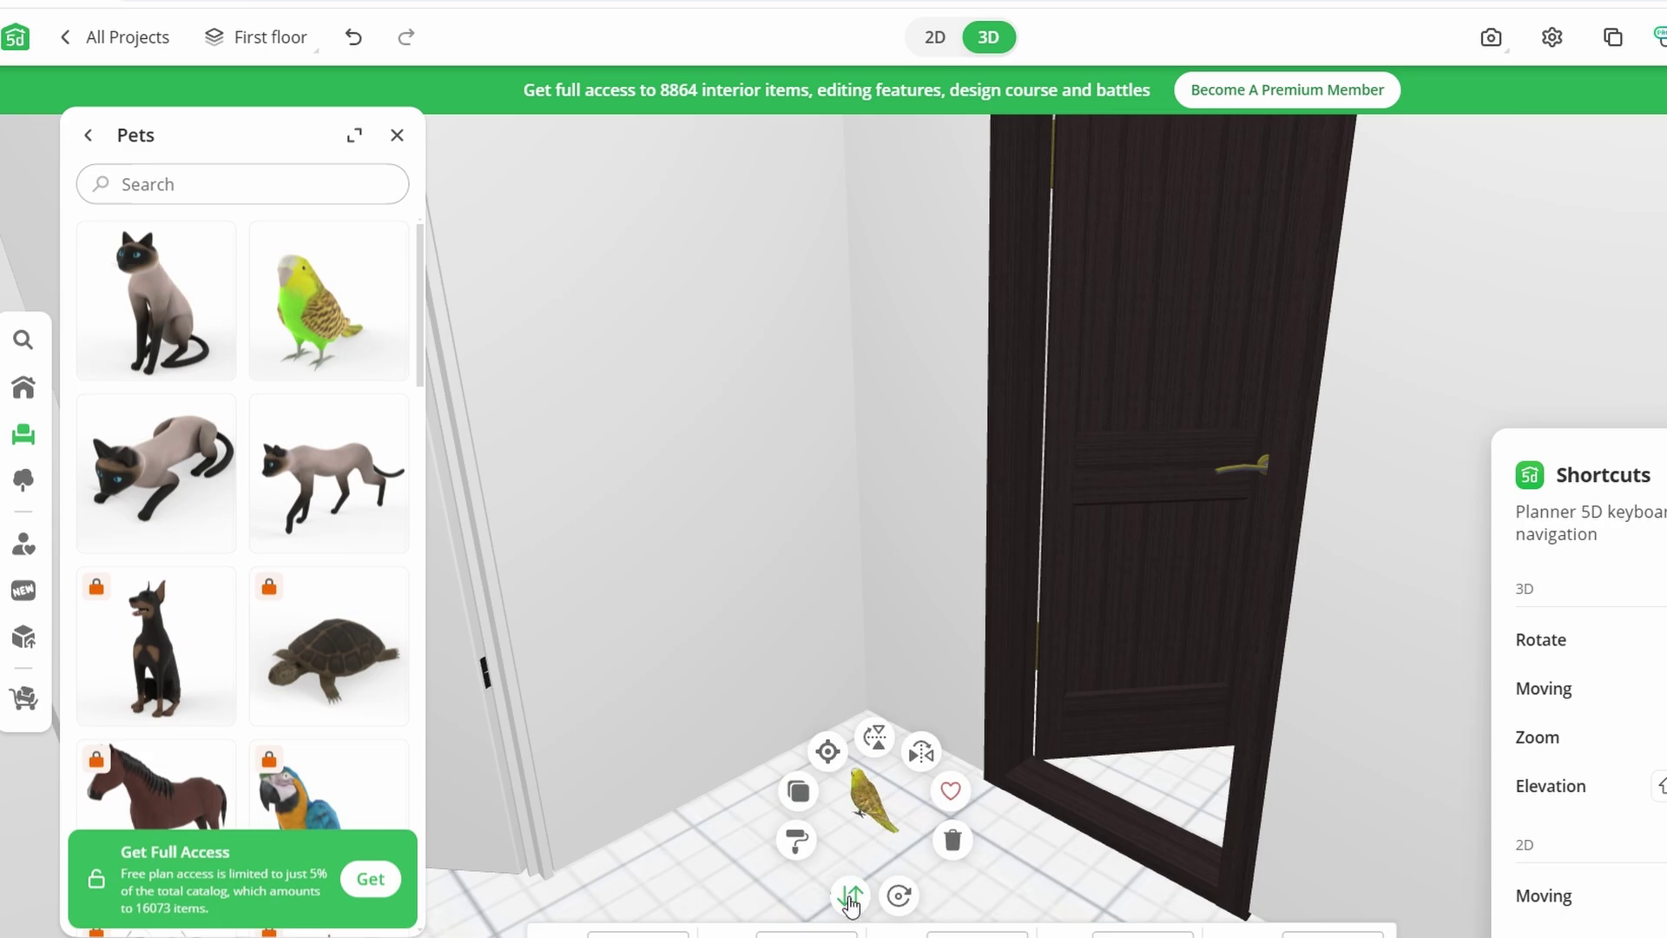
- Dismiss the free-plan notice, turn the parrot slightly, and view the room and pool overhead
{"action": "left_click", "coordinate": [850, 905]}
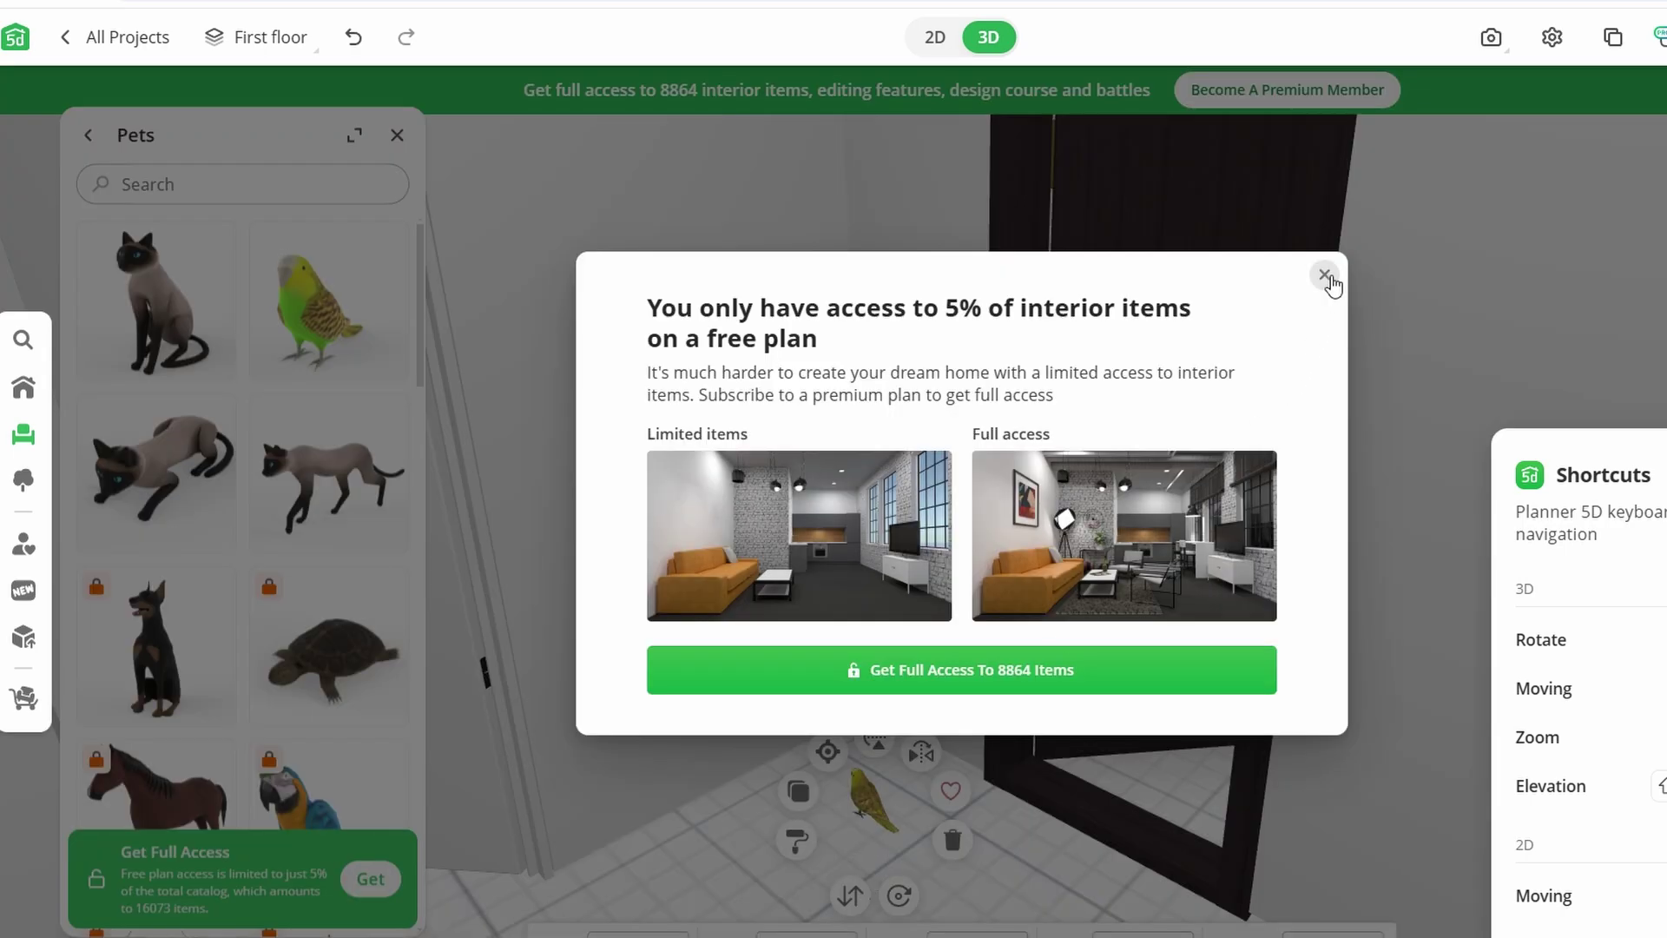
{"action": "left_click", "coordinate": [1331, 276]}
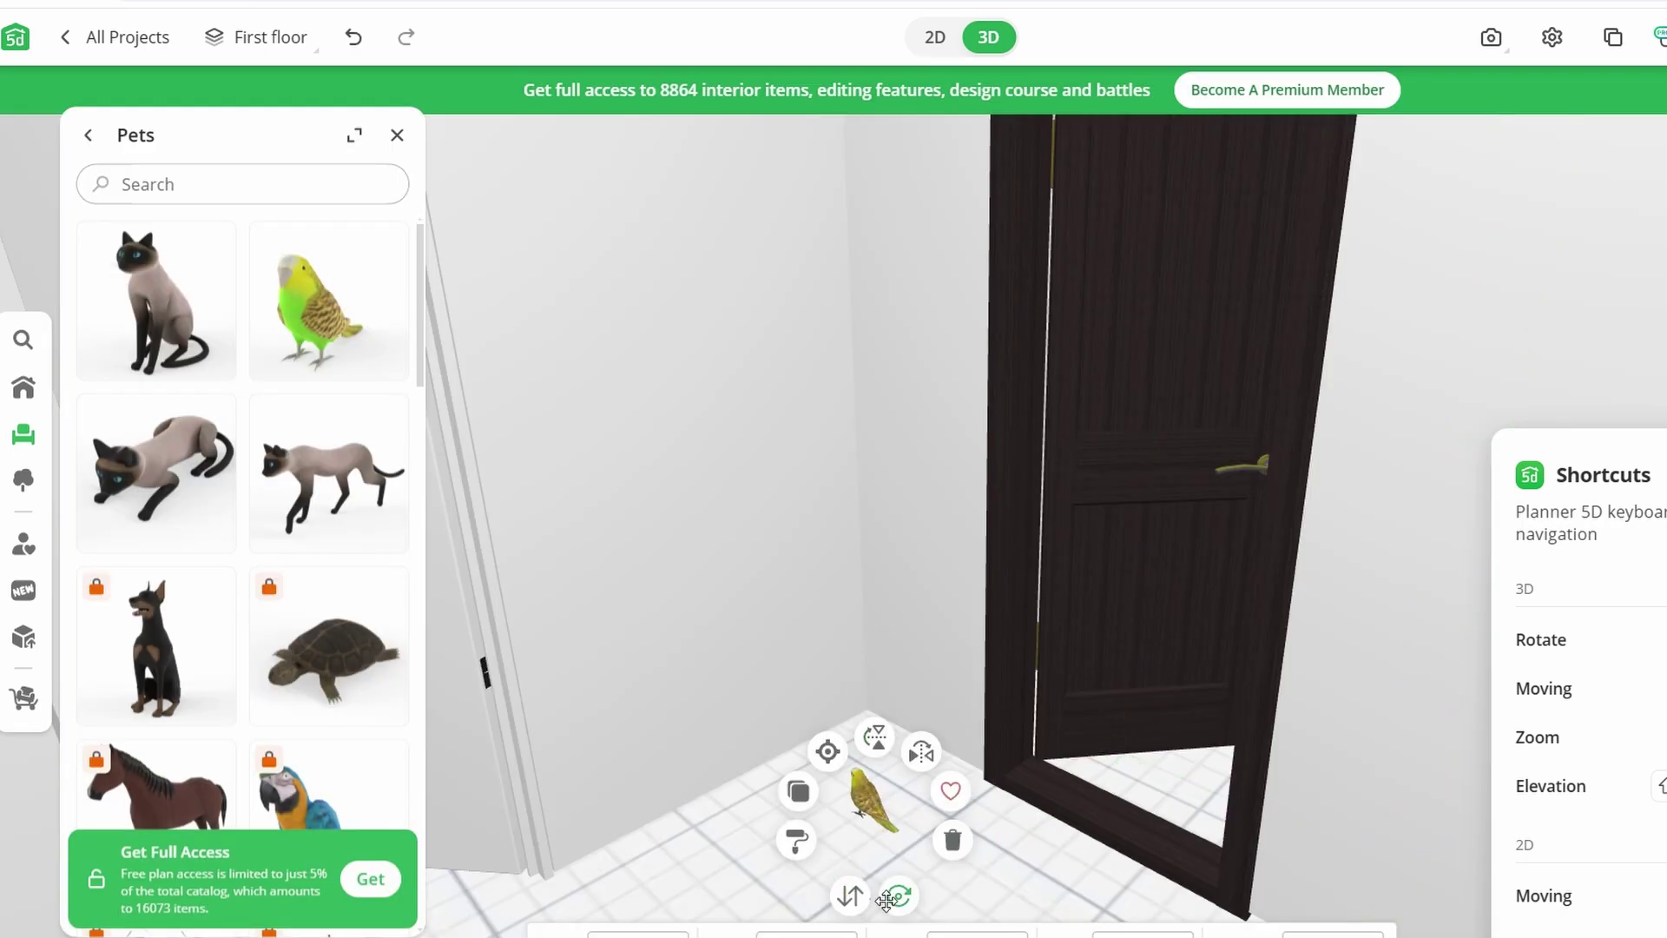
{"action": "mouse_move", "coordinate": [898, 895]}
{"action": "left_mouse_down"}
{"action": "mouse_move", "coordinate": [948, 884]}
{"action": "mouse_move", "coordinate": [916, 532]}
{"action": "left_mouse_up"}
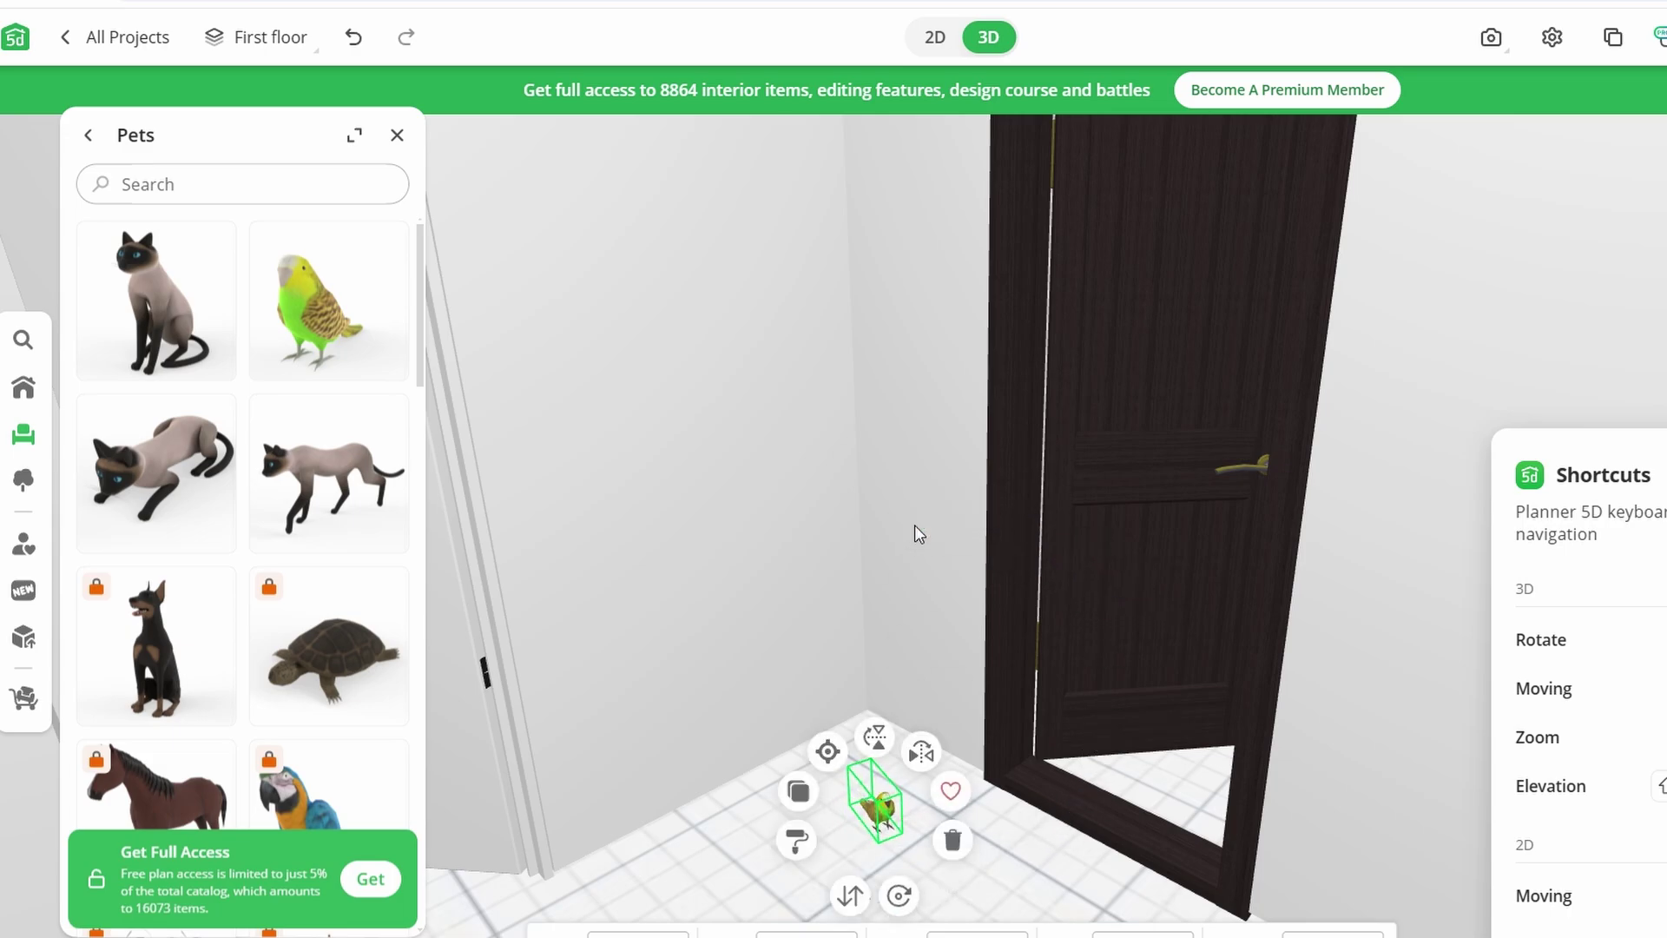
{"action": "scroll", "coordinate": [759, 519], "scroll_direction": "down", "scroll_amount": 5}
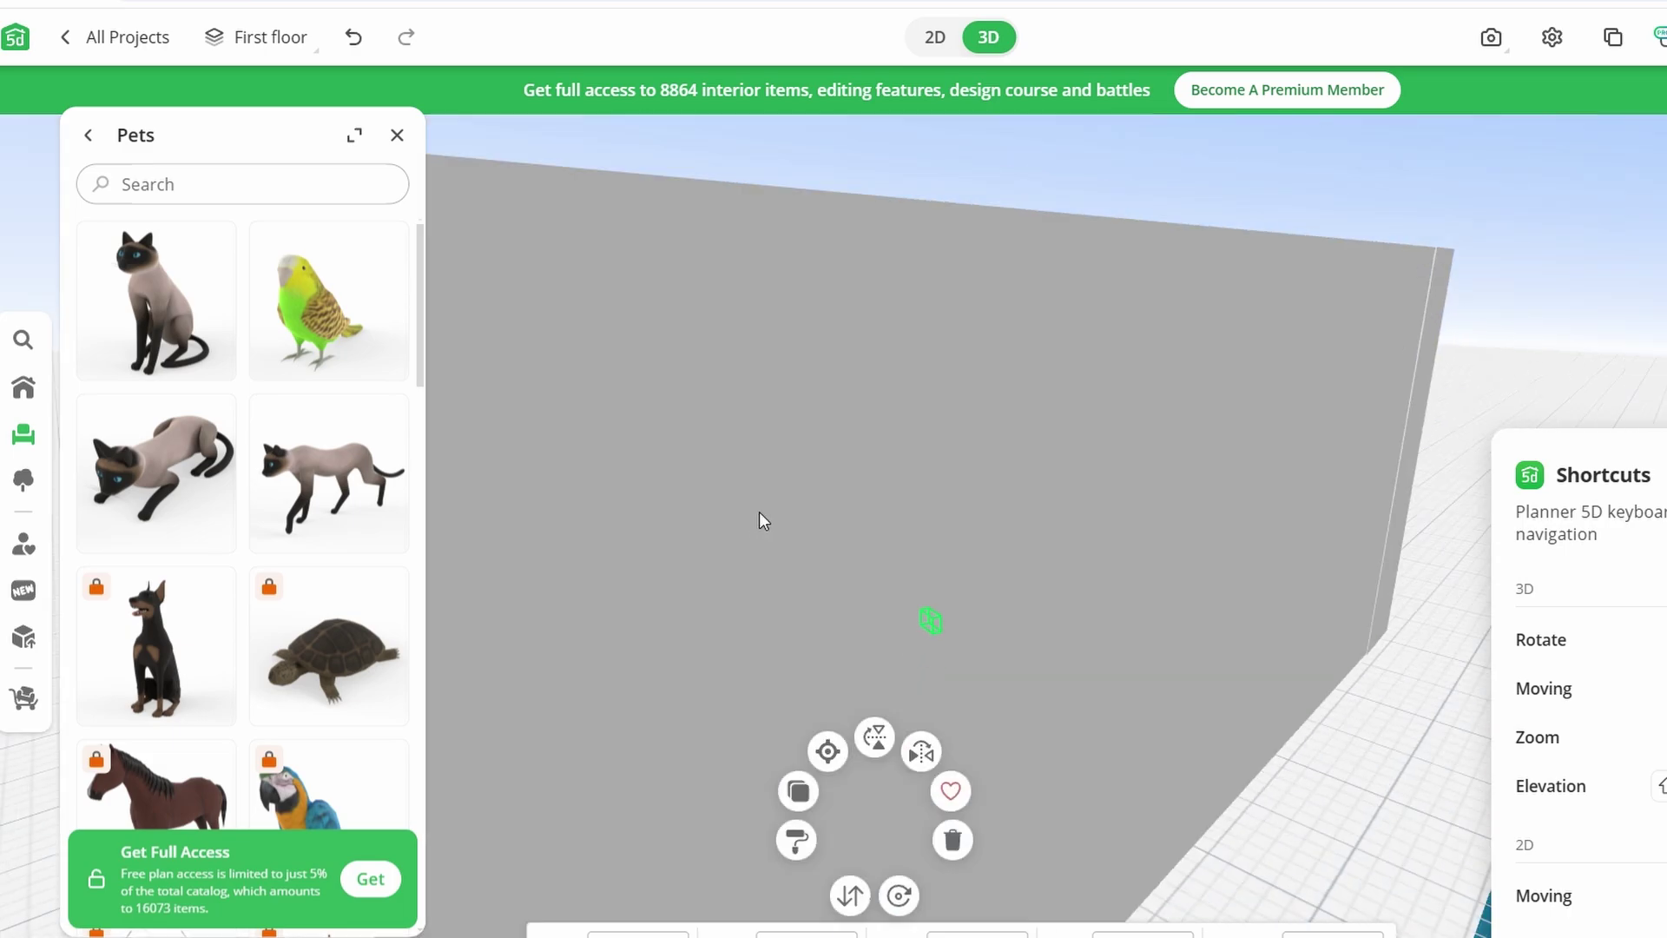
{"action": "scroll", "coordinate": [759, 519], "scroll_direction": "down", "scroll_amount": 3}
{"action": "scroll", "coordinate": [1266, 589], "scroll_direction": "down", "scroll_amount": 2}
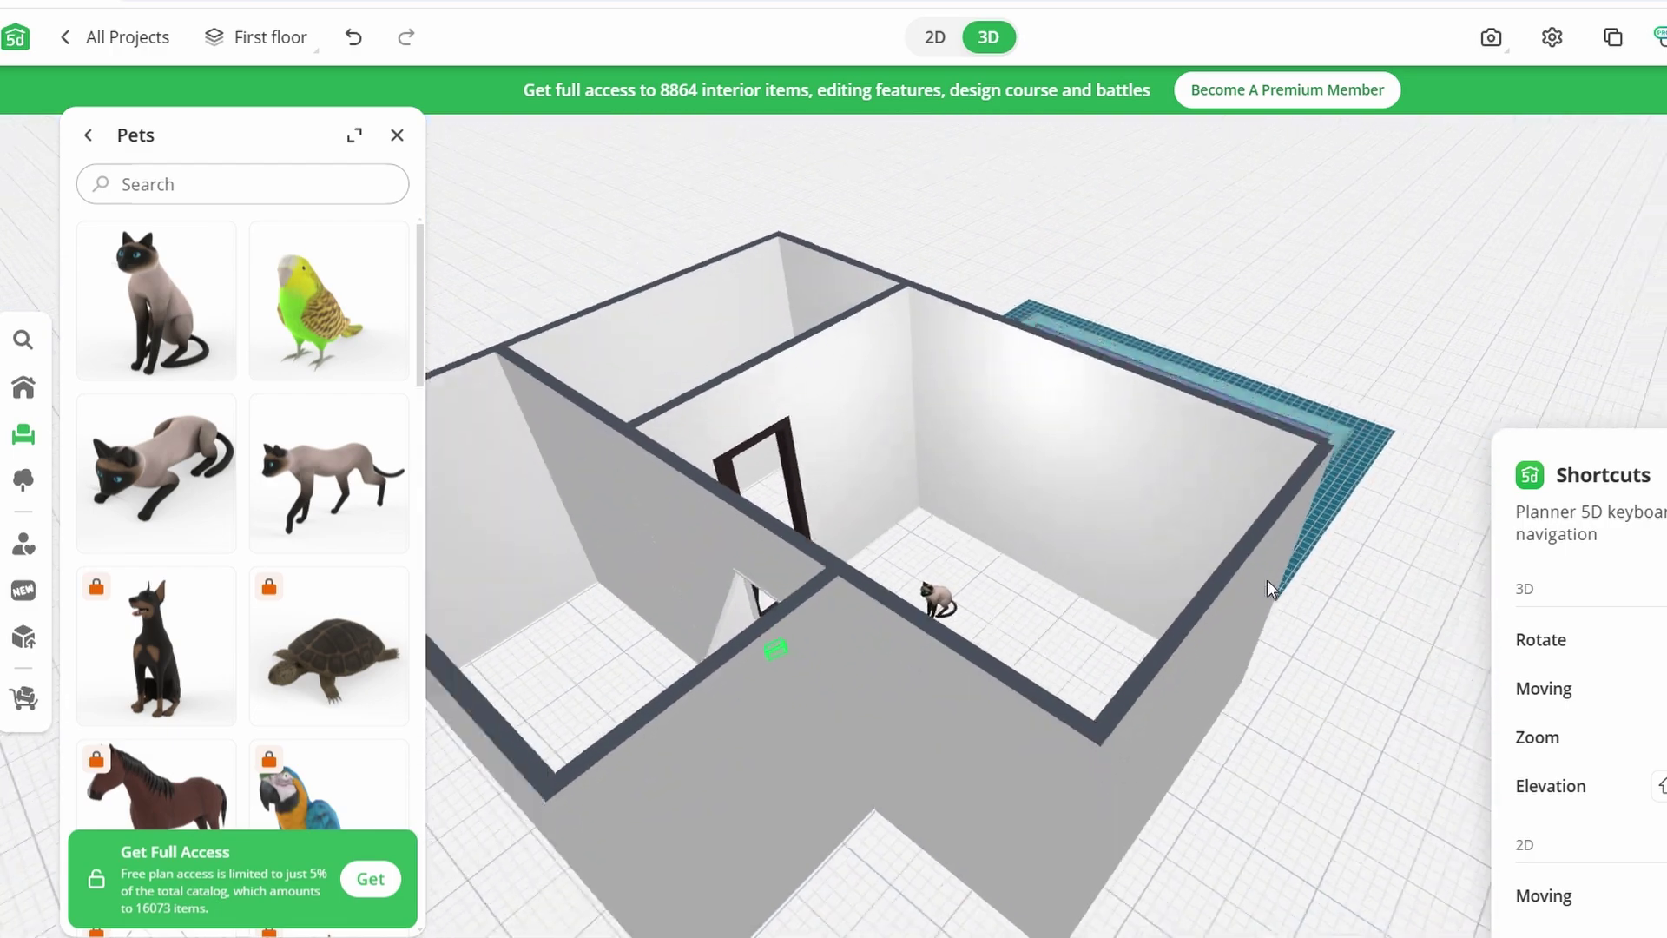
{"action": "scroll", "coordinate": [1268, 581], "scroll_direction": "down", "scroll_amount": 2}
{"action": "left_click_drag", "start_coordinate": [1276, 521], "coordinate": [1003, 532]}
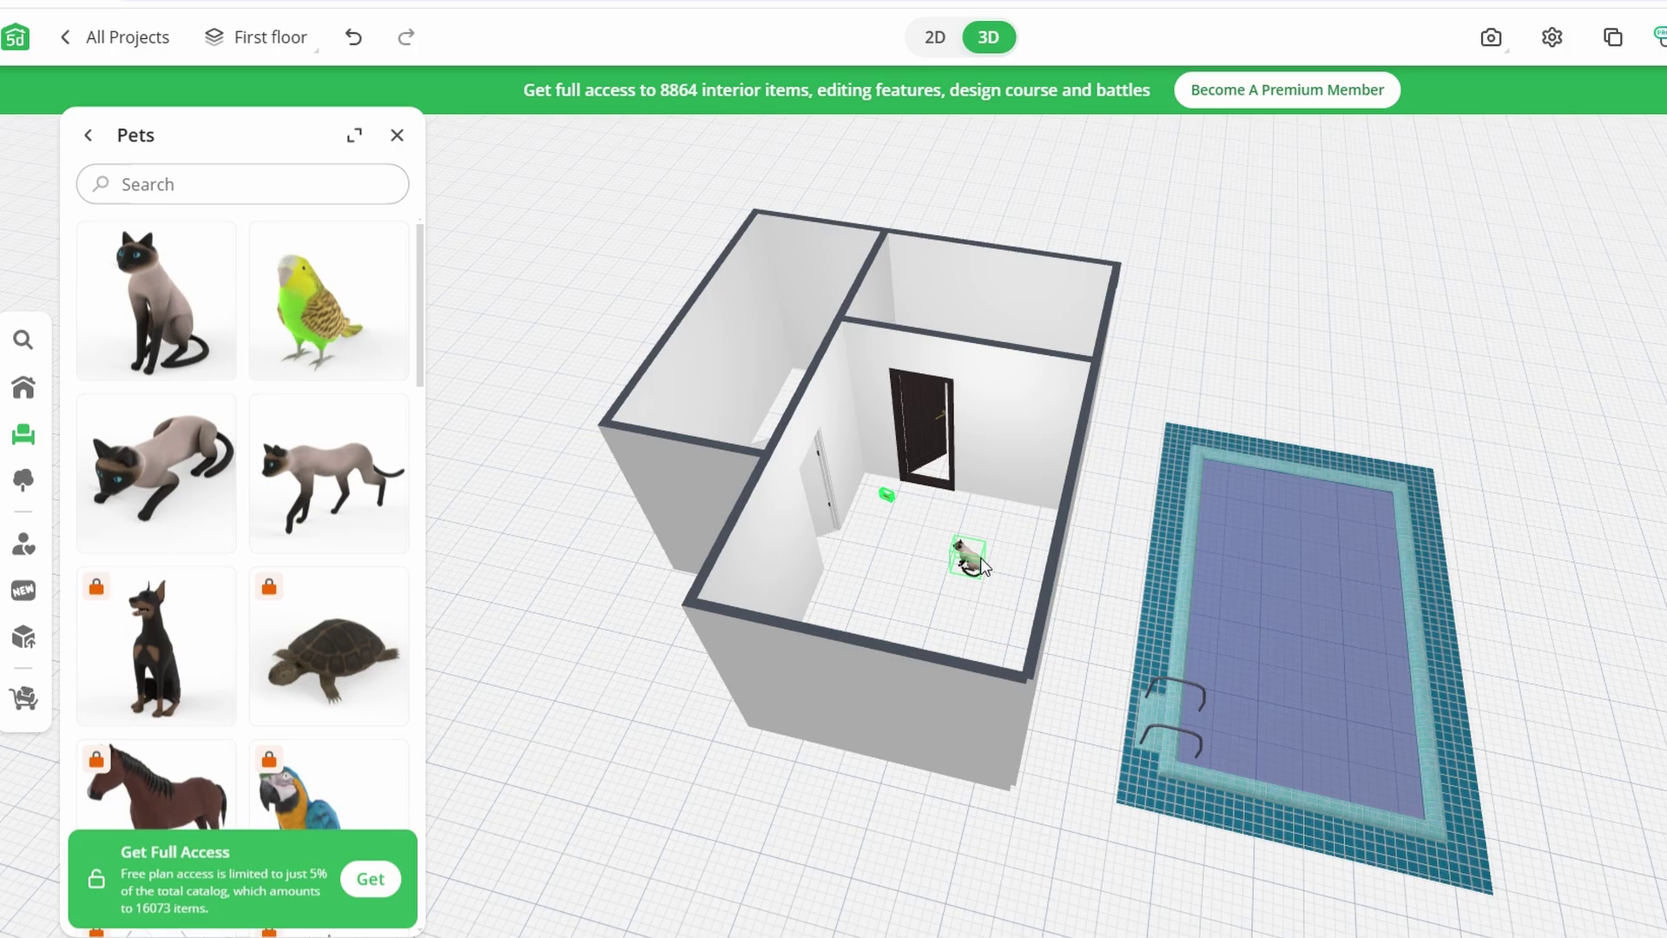
{"action": "left_click", "coordinate": [886, 596]}
{"action": "scroll", "coordinate": [887, 595], "scroll_direction": "up", "scroll_amount": 2}
{"action": "scroll", "coordinate": [879, 633], "scroll_direction": "up", "scroll_amount": 3}
{"action": "scroll", "coordinate": [882, 640], "scroll_direction": "up", "scroll_amount": 3}
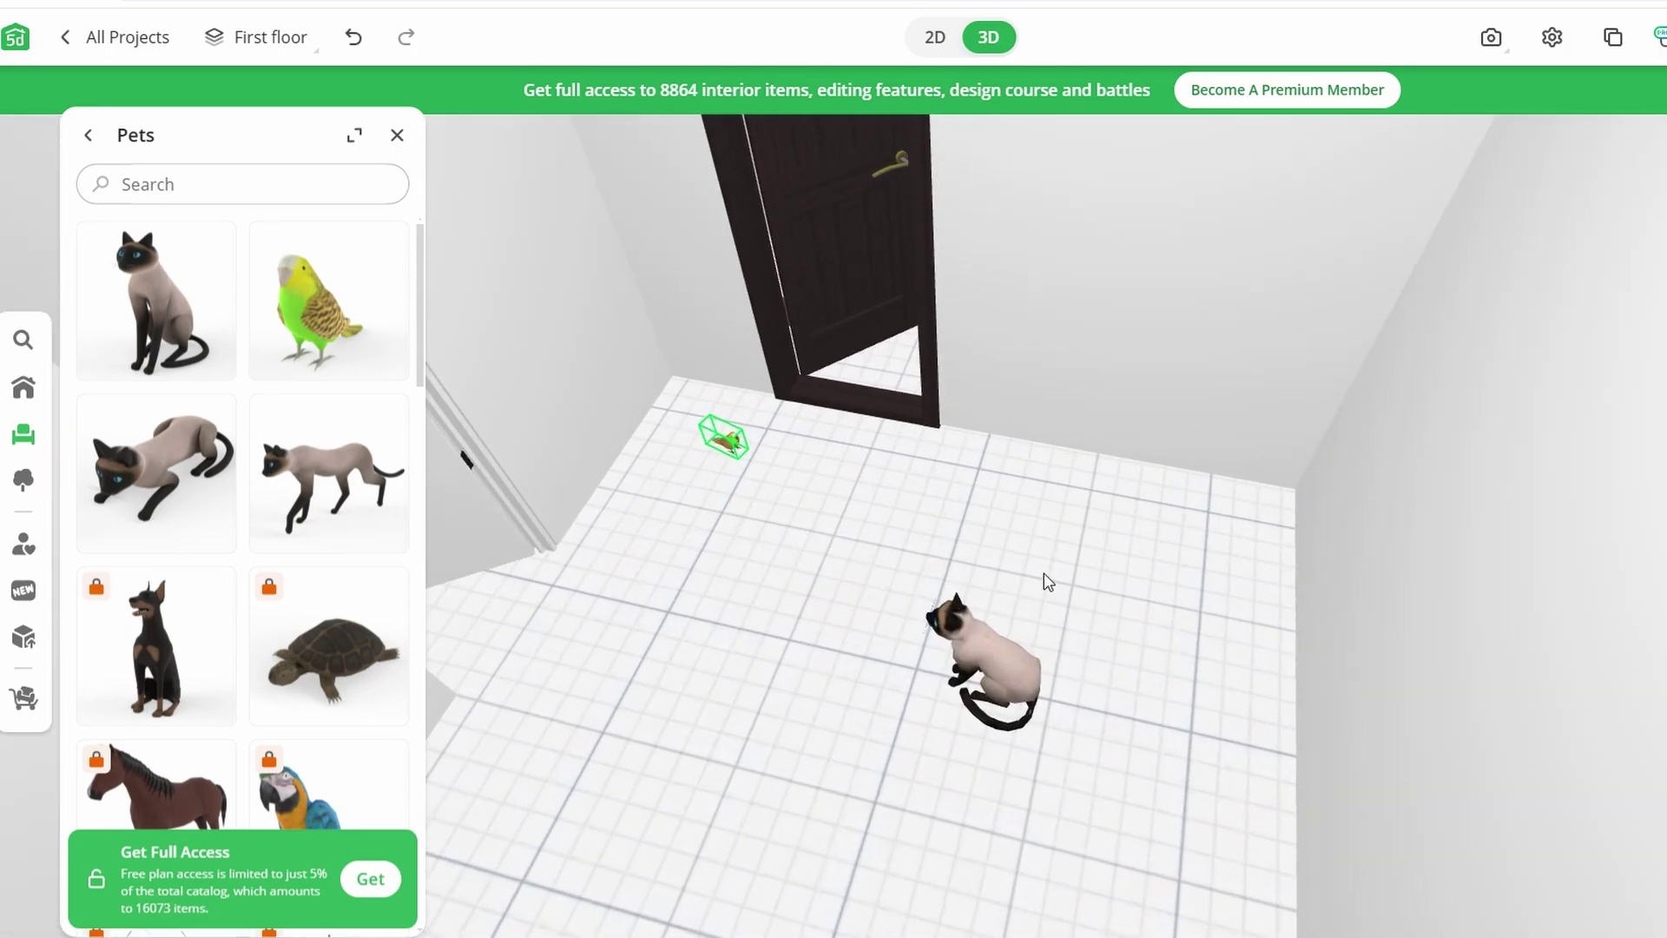
- Drag square lawn tiles from Paths and lawns over the house and beside the pool
{"action": "left_click", "coordinate": [24, 482]}
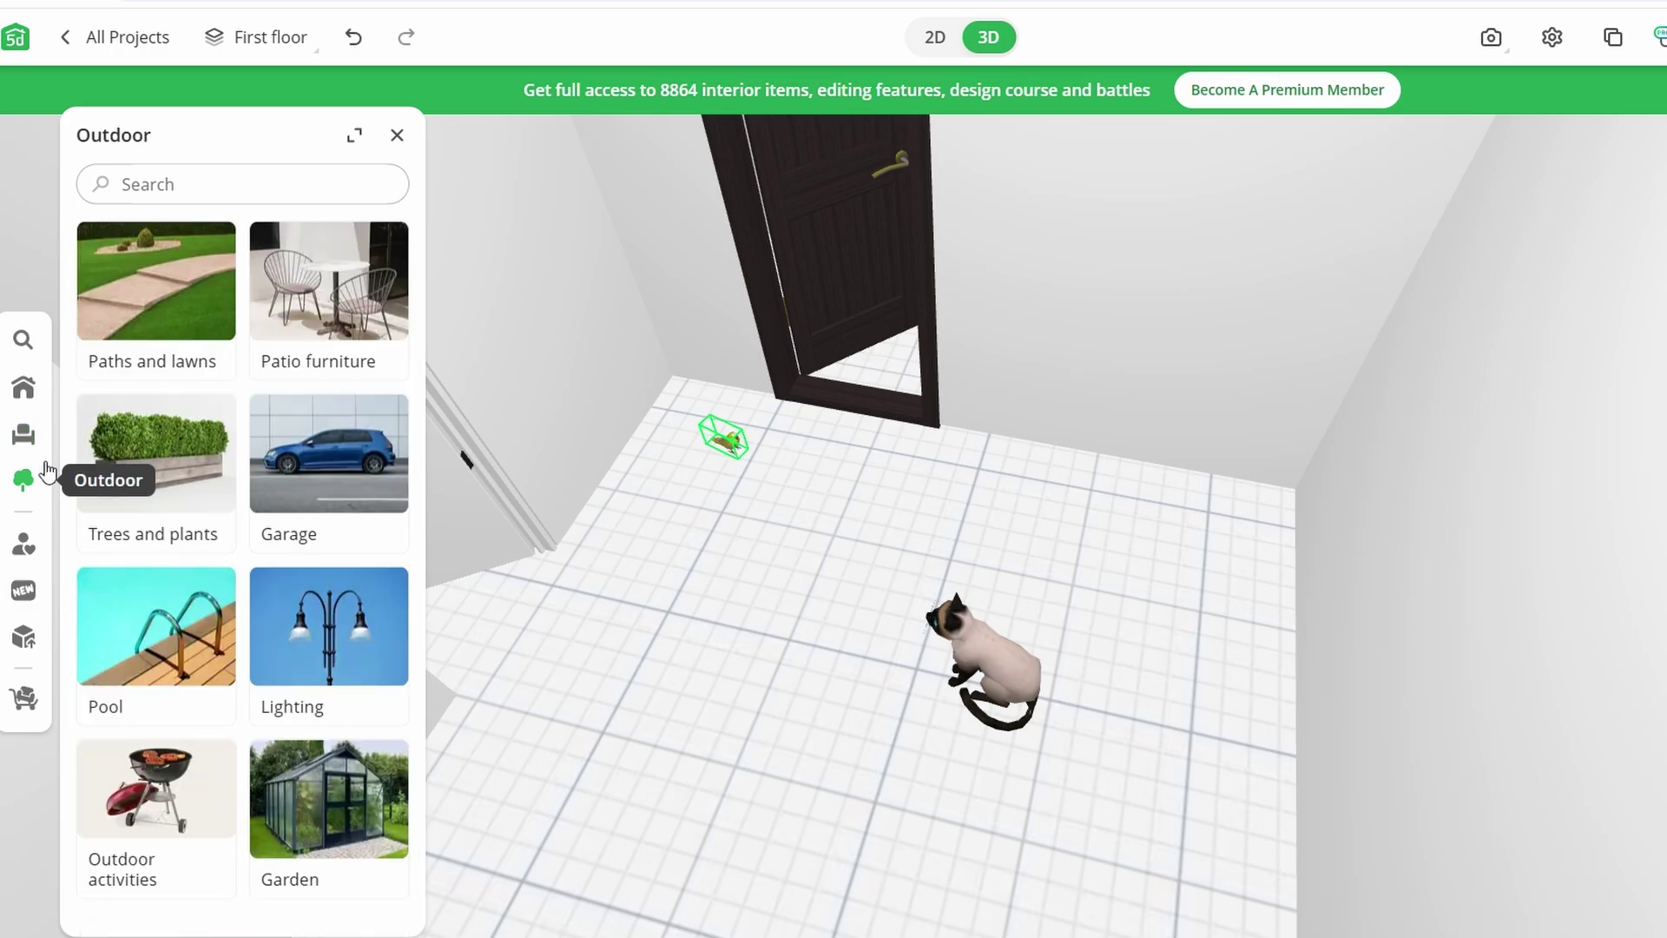
{"action": "left_click", "coordinate": [159, 297]}
{"action": "scroll", "coordinate": [970, 591], "scroll_direction": "down", "scroll_amount": 10}
{"action": "scroll", "coordinate": [817, 483], "scroll_direction": "down", "scroll_amount": 2}
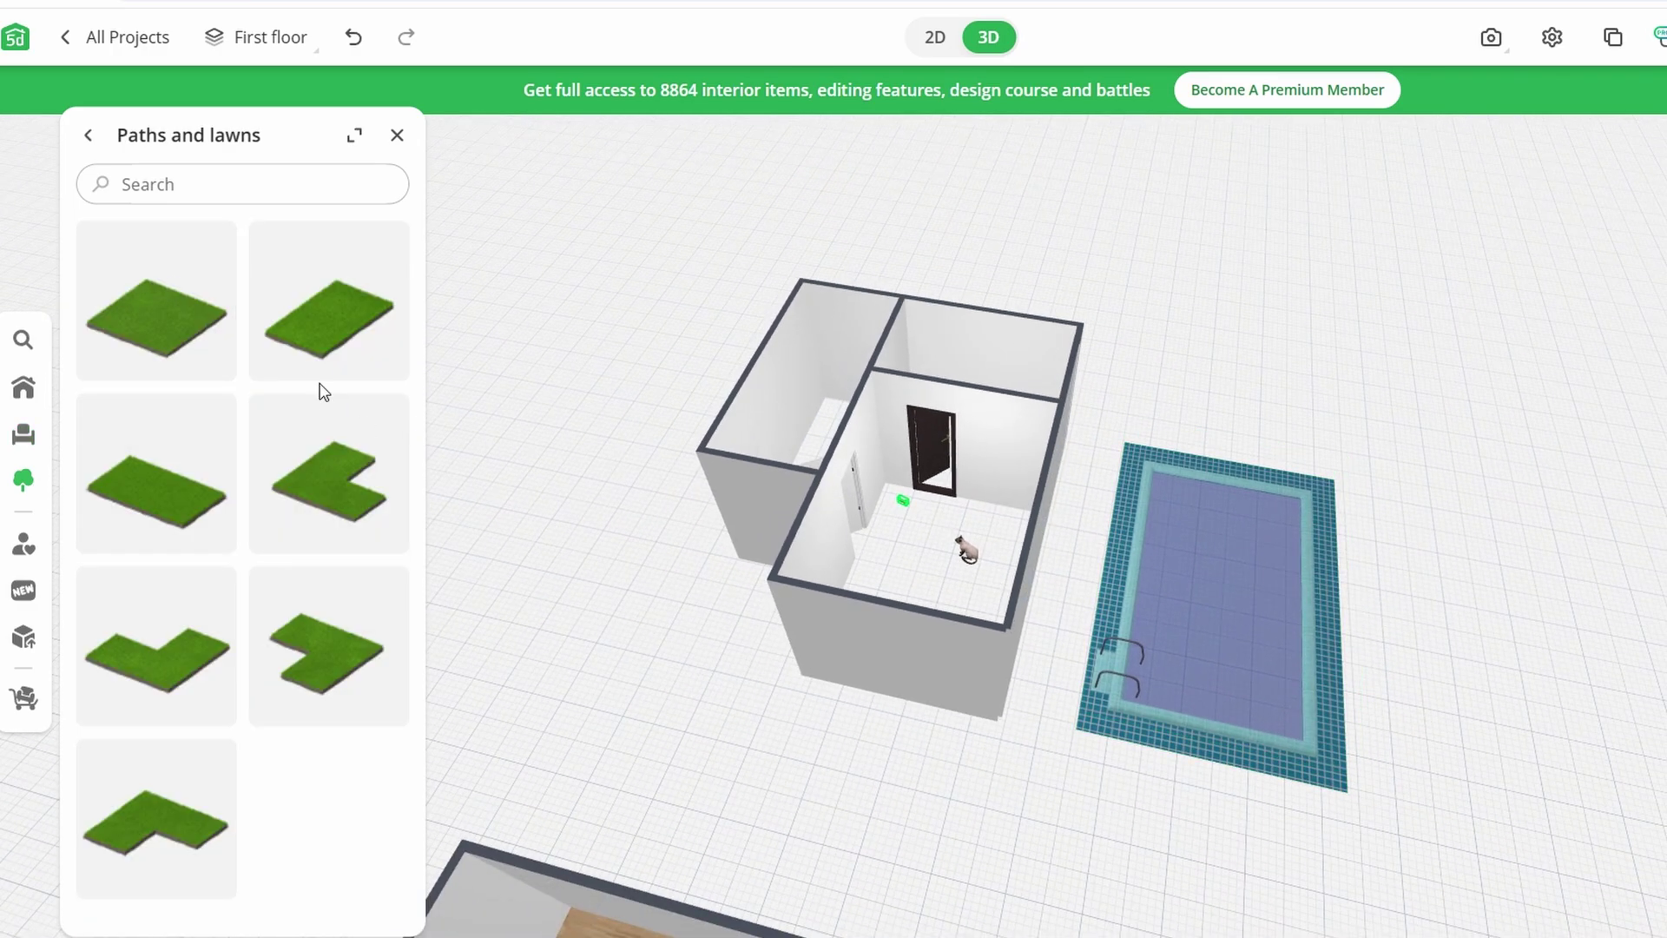
{"action": "mouse_move", "coordinate": [179, 335]}
{"action": "left_mouse_down"}
{"action": "mouse_move", "coordinate": [1560, 641]}
{"action": "mouse_move", "coordinate": [1640, 542]}
{"action": "left_mouse_up"}
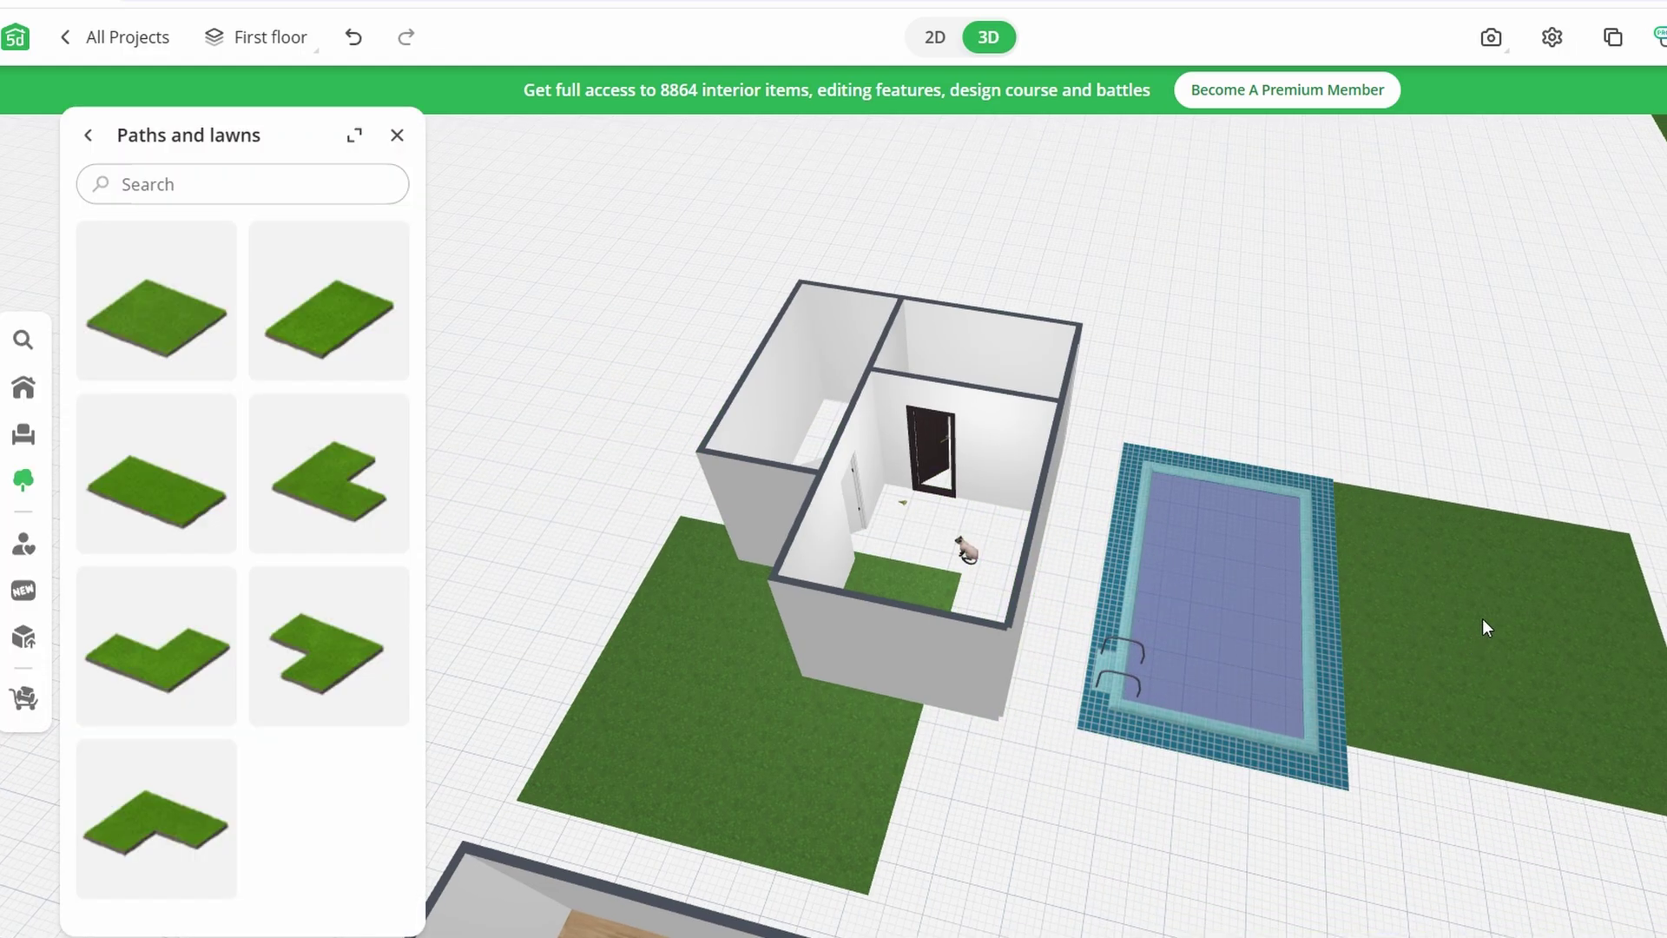
{"action": "left_click_drag", "start_coordinate": [1482, 619], "coordinate": [756, 590]}
{"action": "mouse_move", "coordinate": [1272, 591]}
{"action": "left_mouse_down"}
{"action": "mouse_move", "coordinate": [984, 690]}
{"action": "mouse_move", "coordinate": [964, 595]}
{"action": "left_mouse_up"}
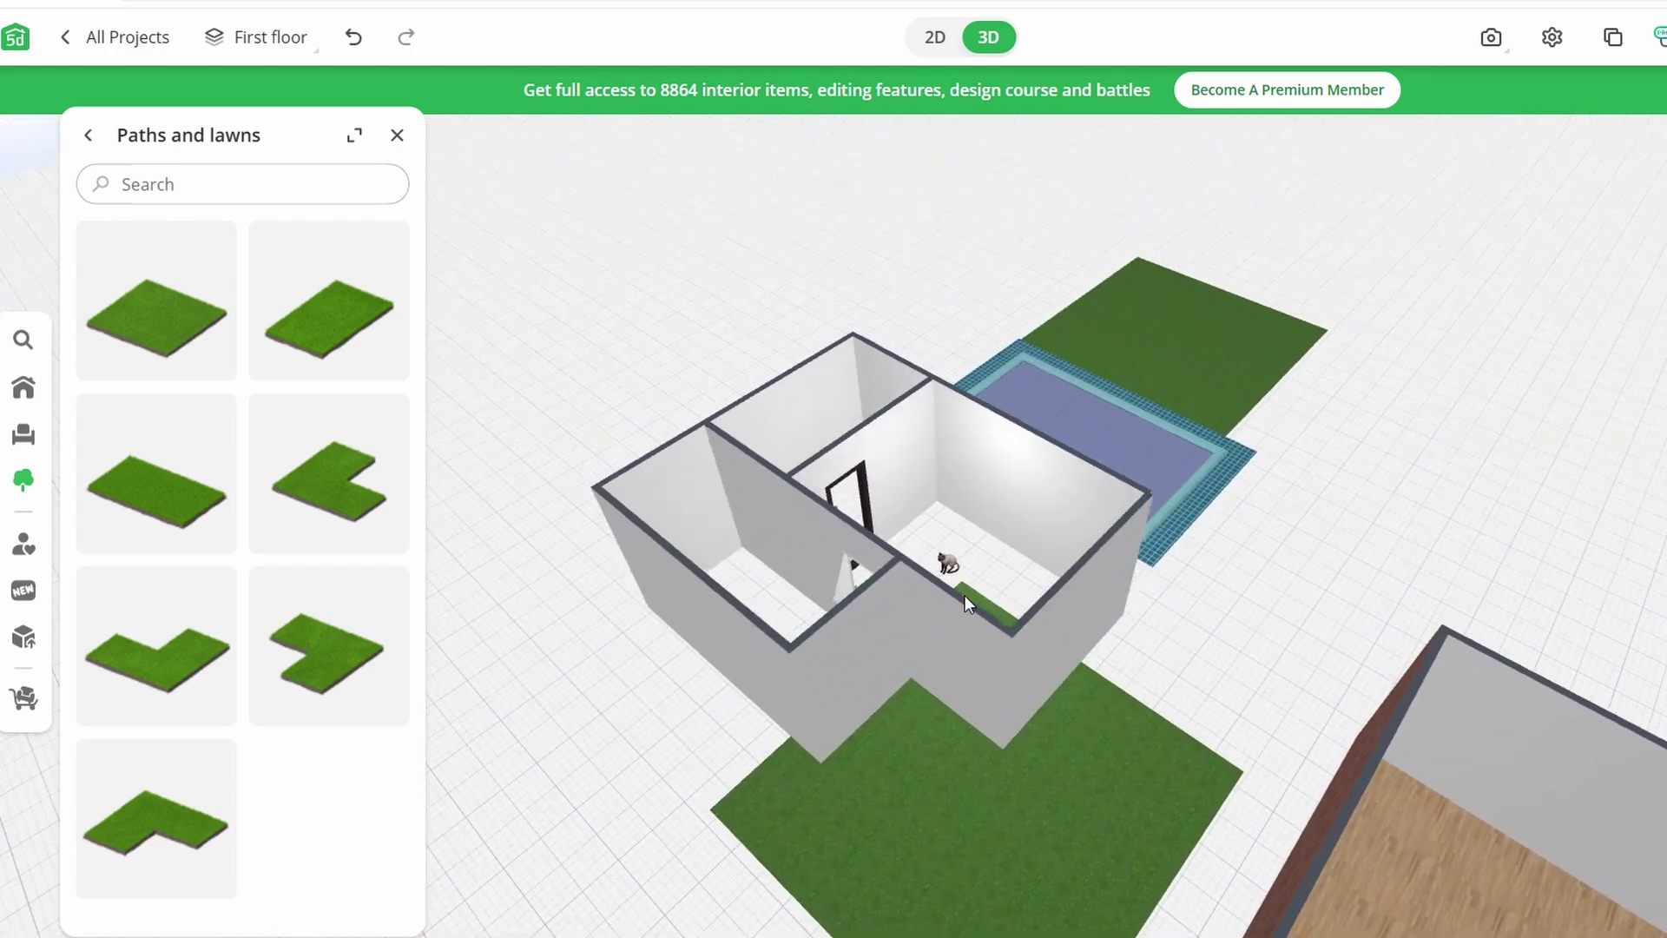
- In the 2D plan, delete the lawn square covering the house and recentre the view
{"action": "left_click", "coordinate": [927, 38]}
{"action": "scroll", "coordinate": [1077, 581], "scroll_direction": "down", "scroll_amount": 5}
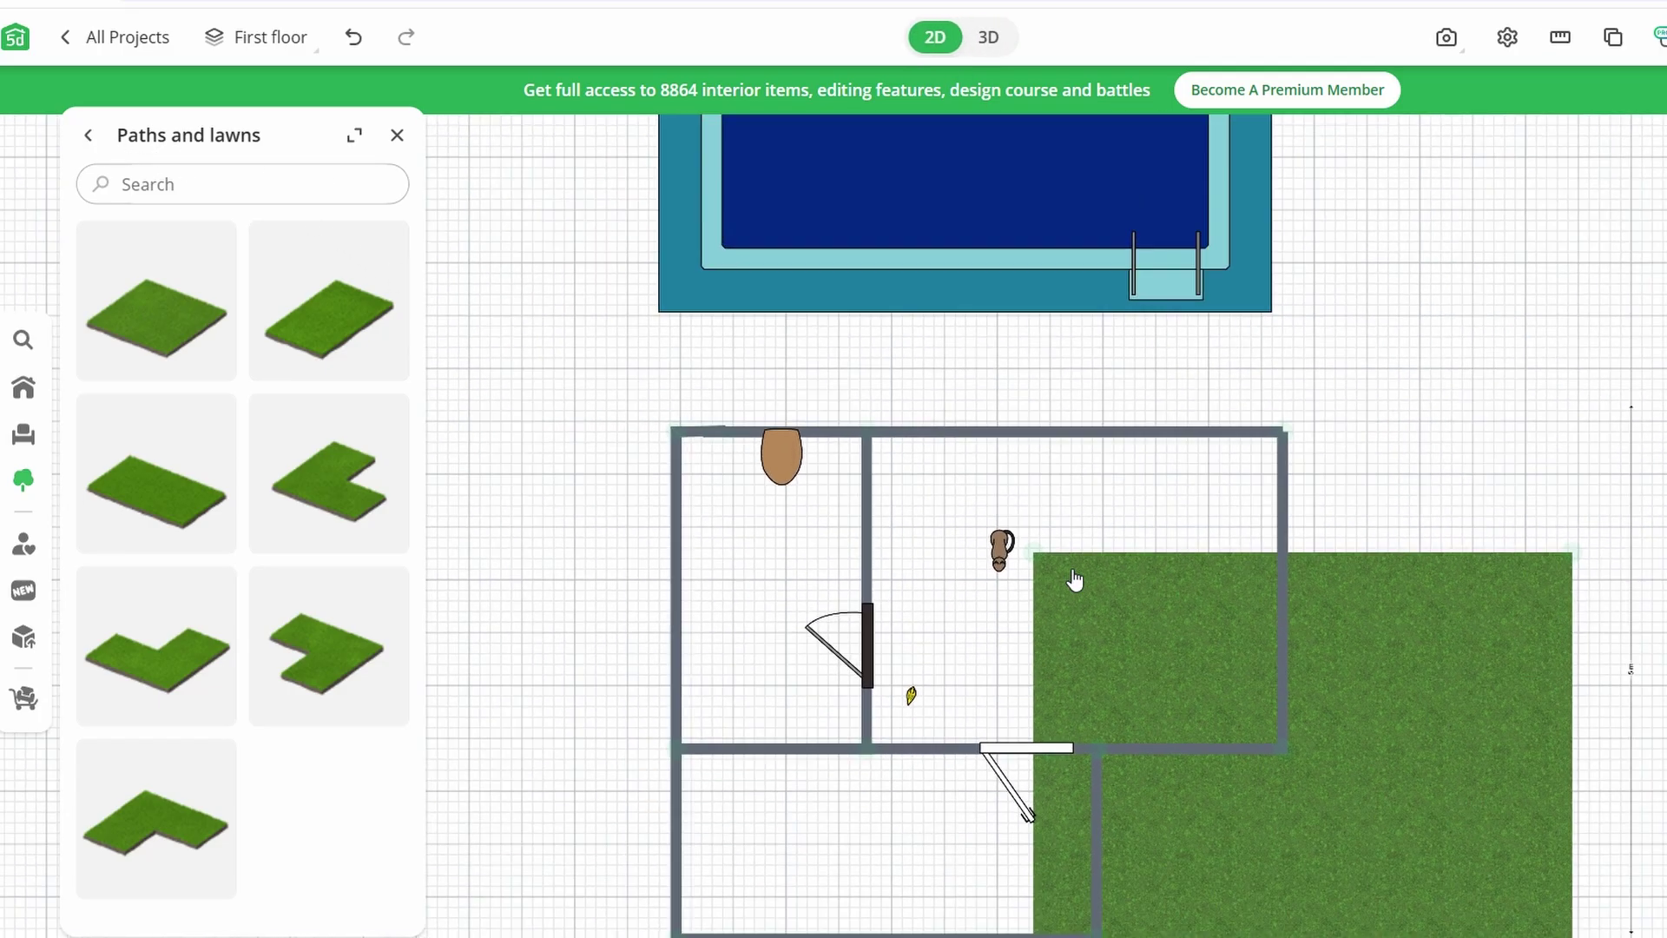
{"action": "left_click", "coordinate": [1440, 700]}
{"action": "left_click", "coordinate": [1486, 633]}
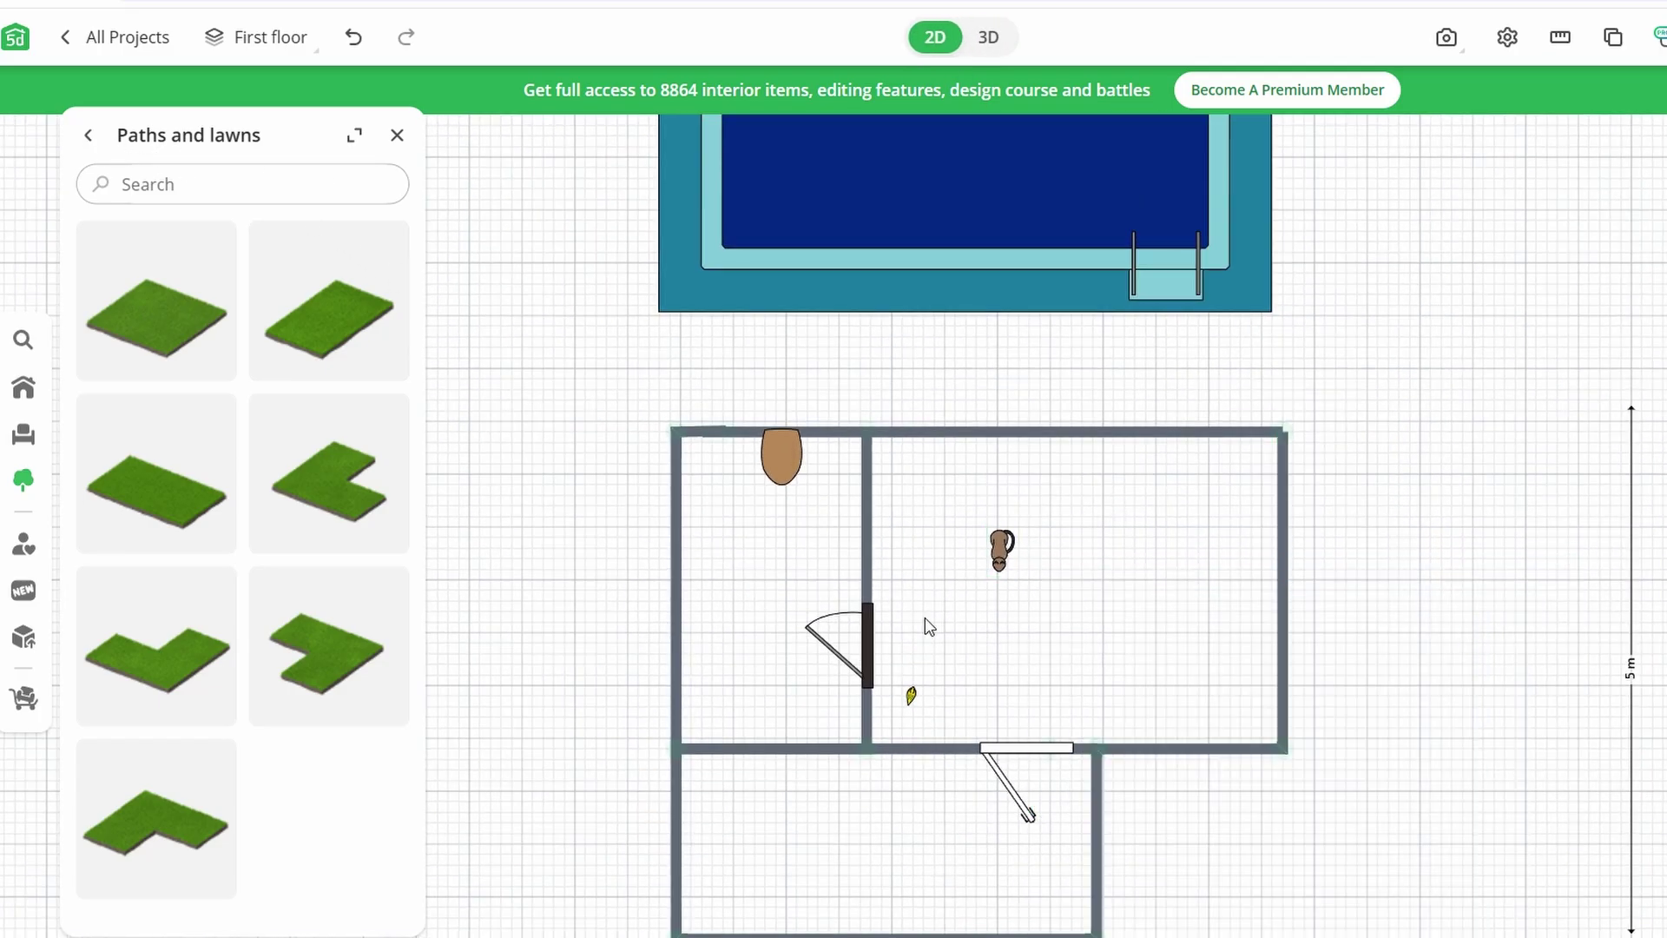
{"action": "left_click_drag", "start_coordinate": [927, 625], "coordinate": [824, 558]}
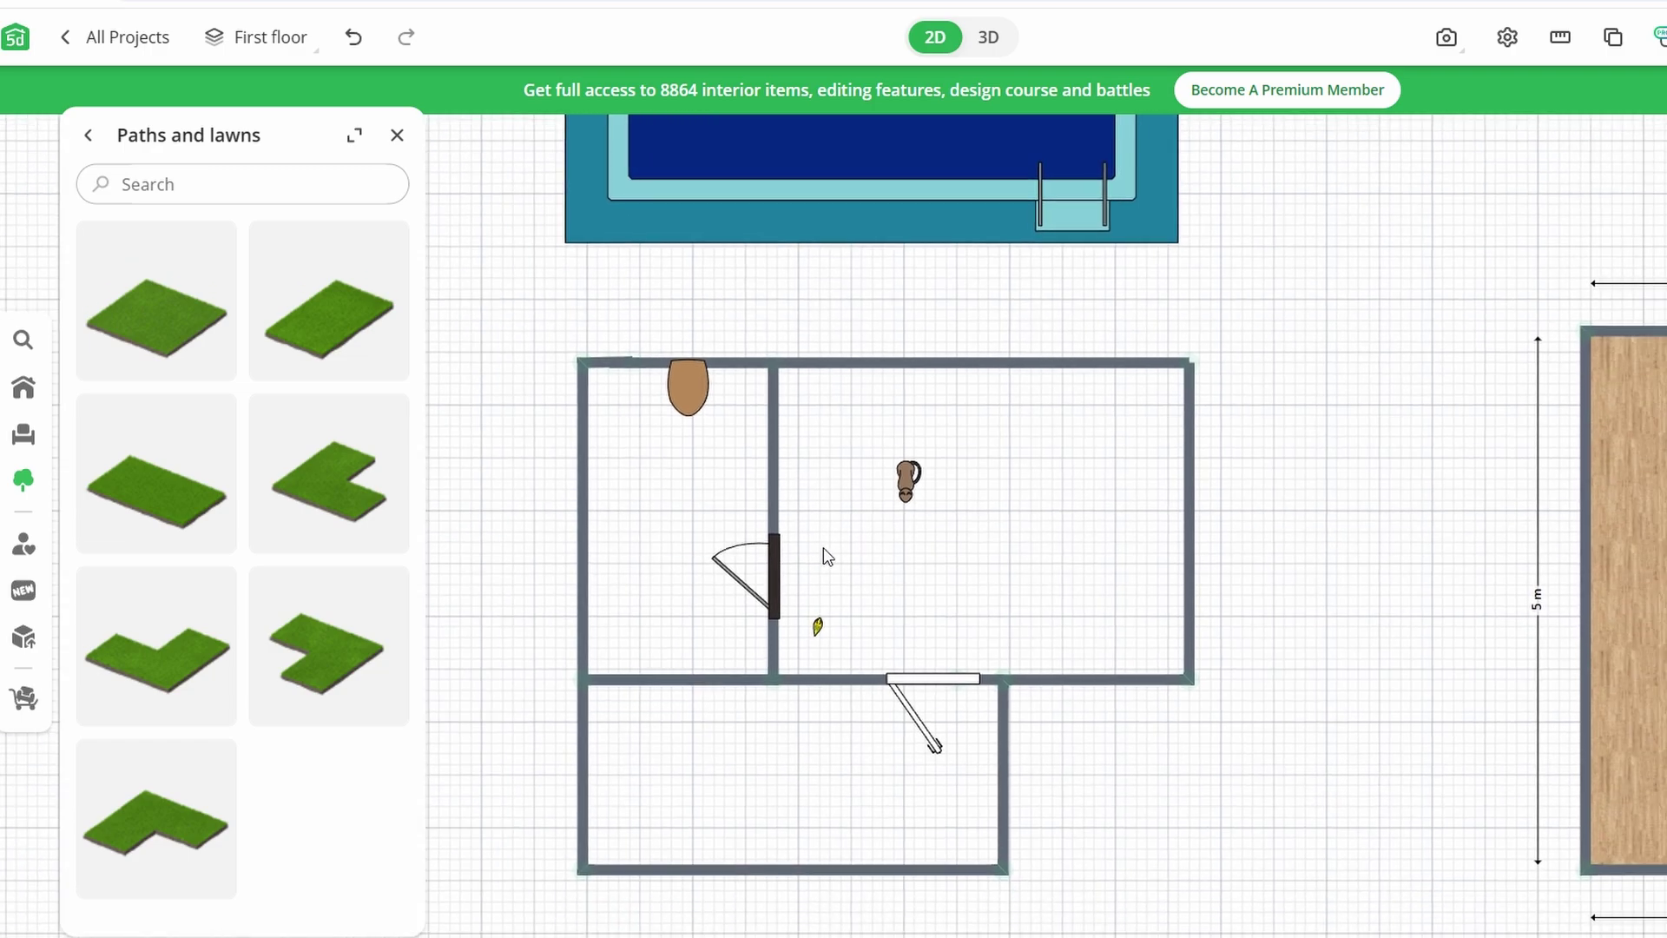
{"action": "scroll", "coordinate": [823, 548], "scroll_direction": "down", "scroll_amount": 4}
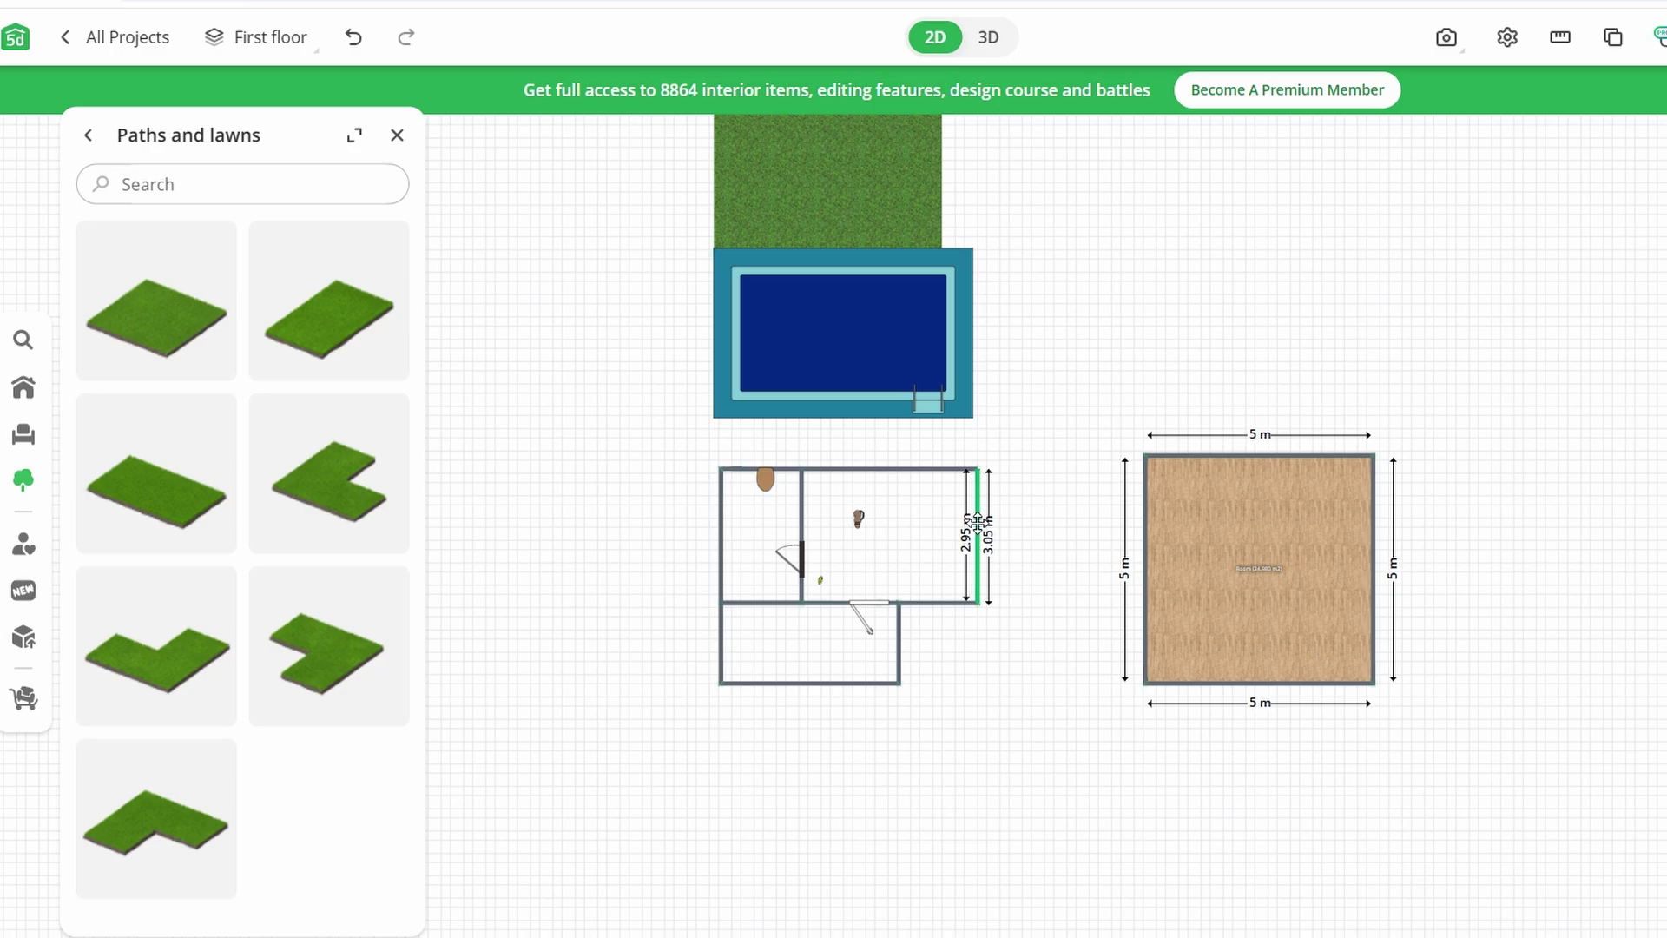
- Use the Smart Wizard to add a 5 m by 5 m square room with a wooden floor
{"action": "left_click", "coordinate": [23, 387]}
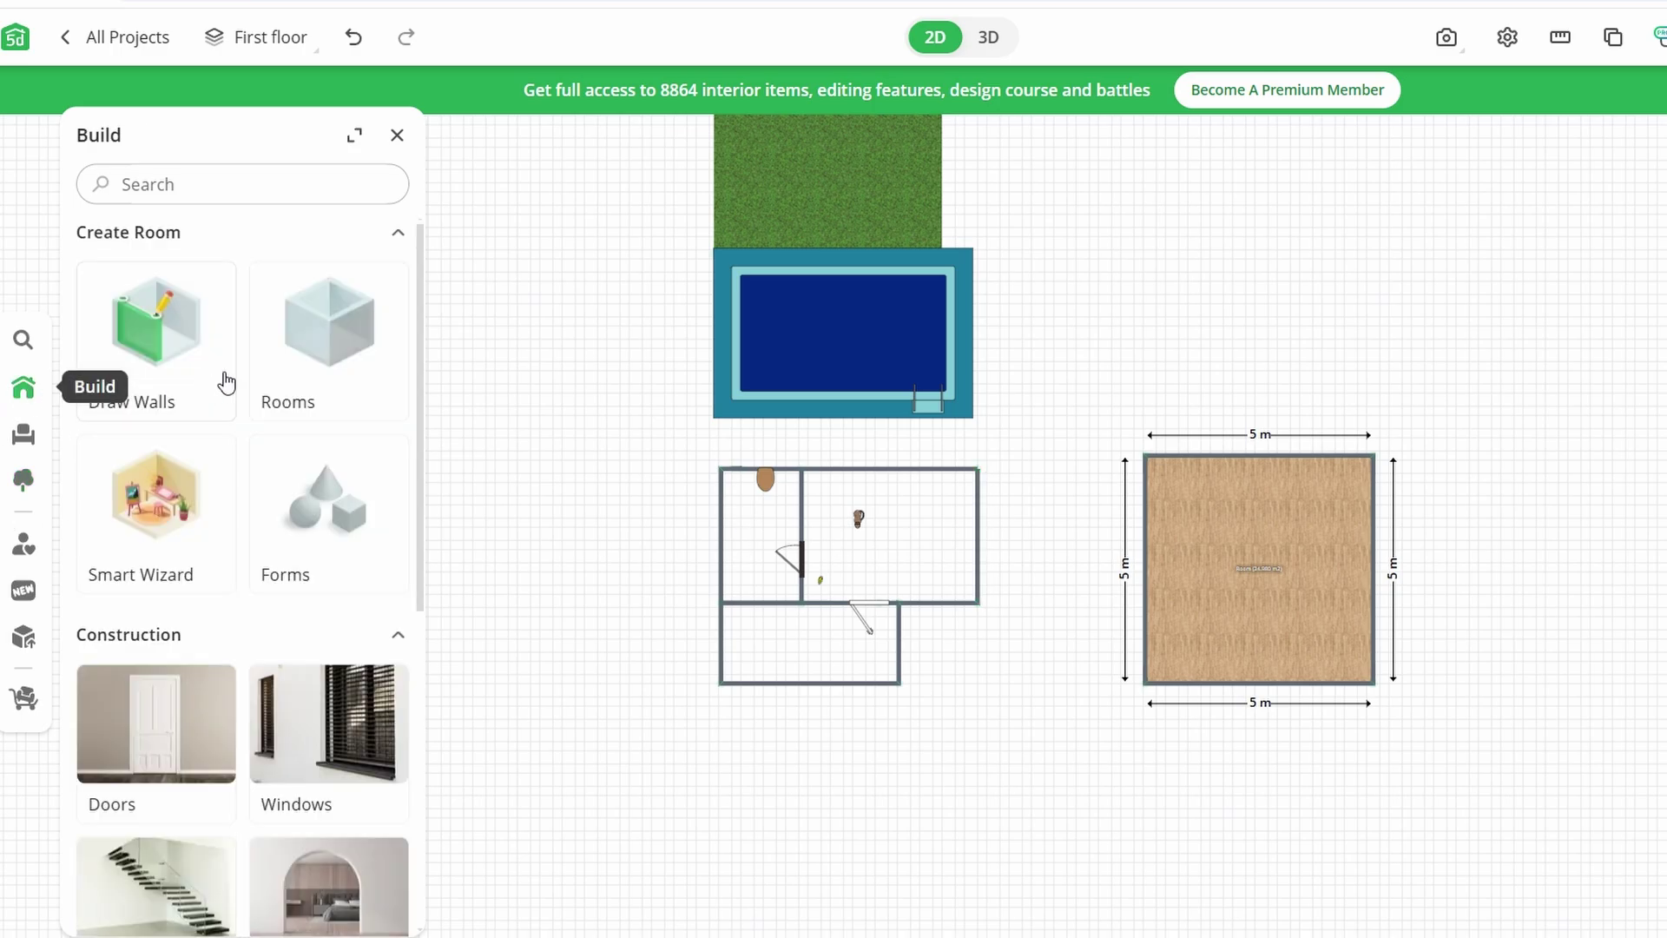
{"action": "left_click", "coordinate": [296, 363]}
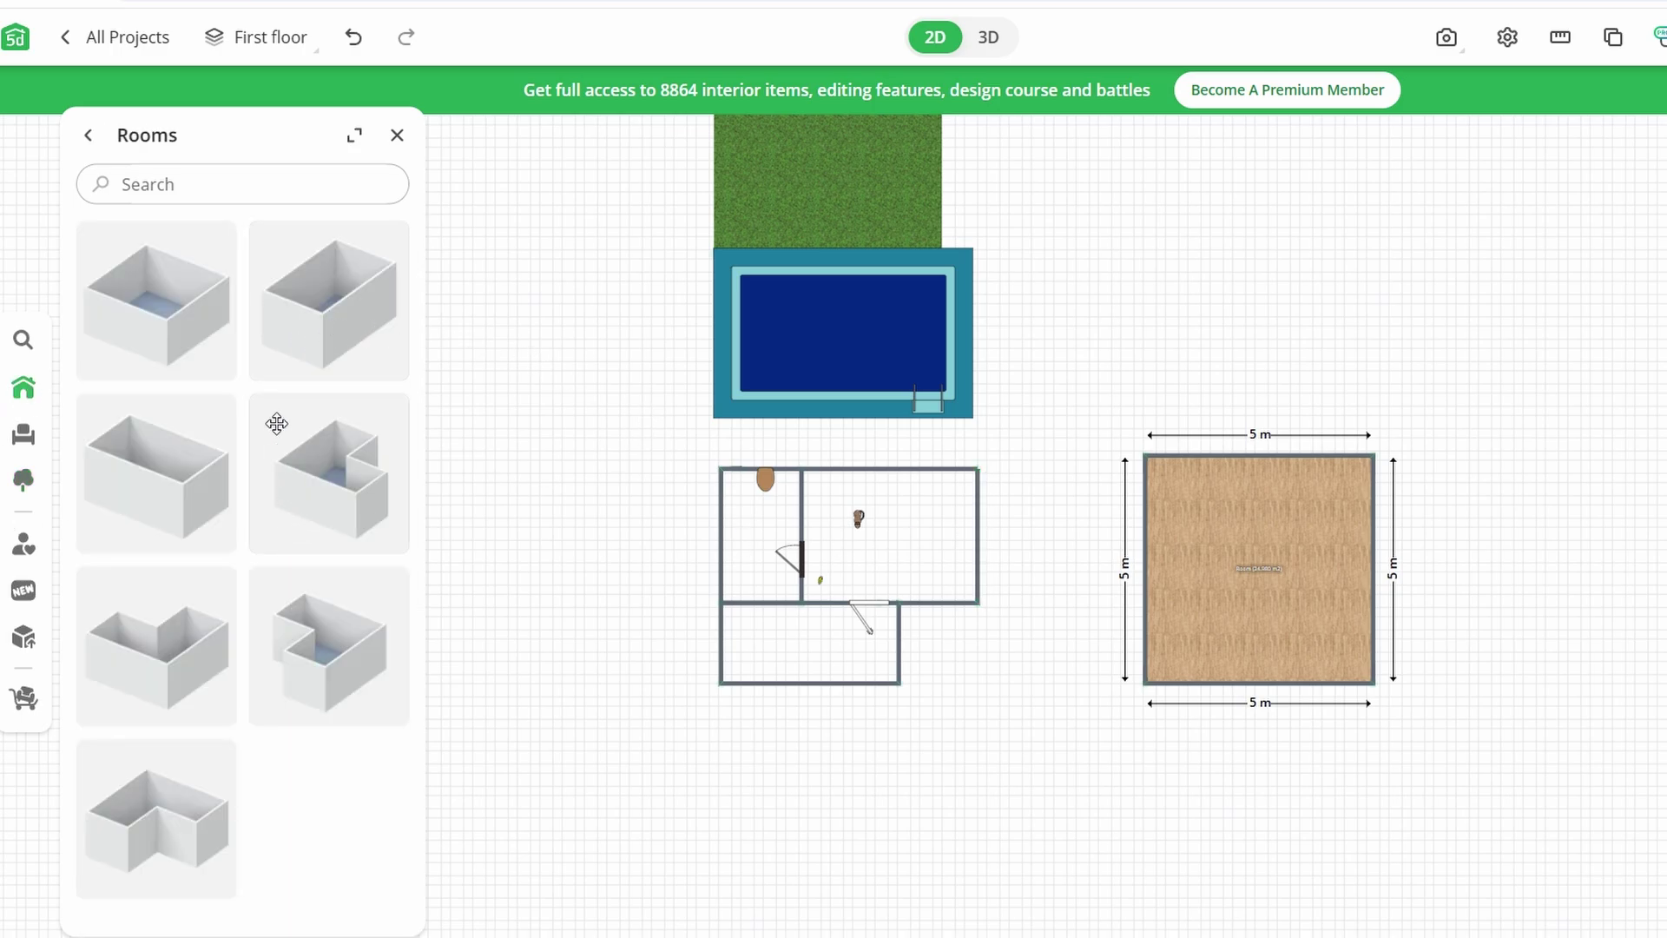
{"action": "left_click", "coordinate": [89, 137]}
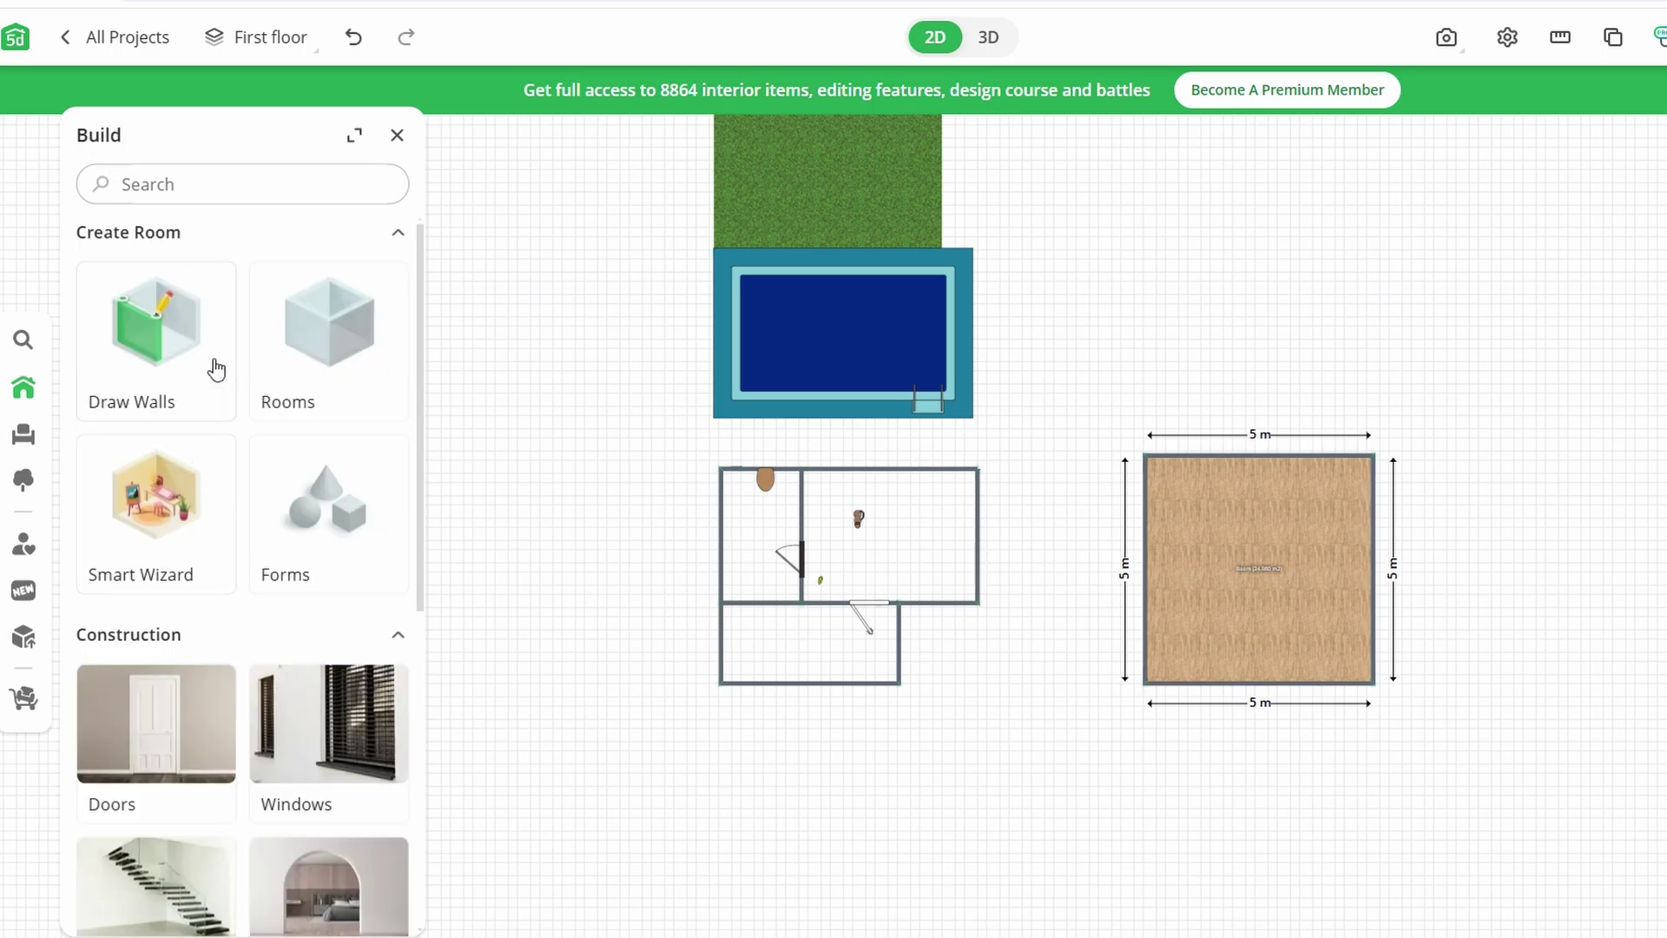
{"action": "left_click", "coordinate": [136, 530]}
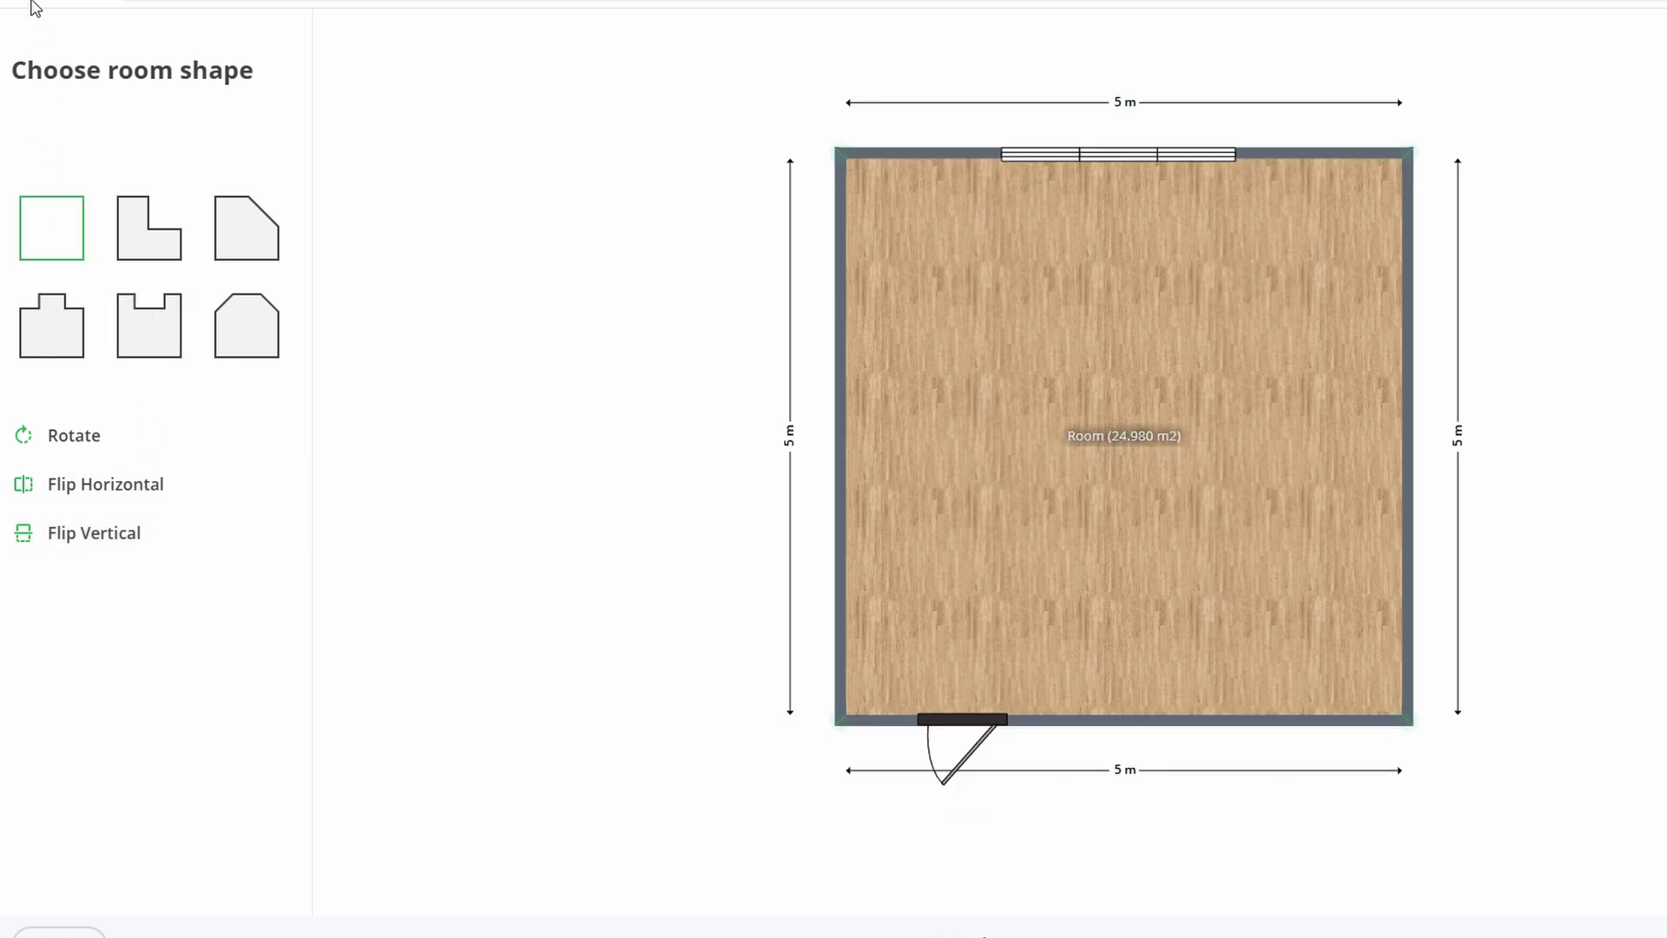
{"action": "left_click", "coordinate": [65, 930]}
{"action": "scroll", "coordinate": [907, 536], "scroll_direction": "up", "scroll_amount": 1}
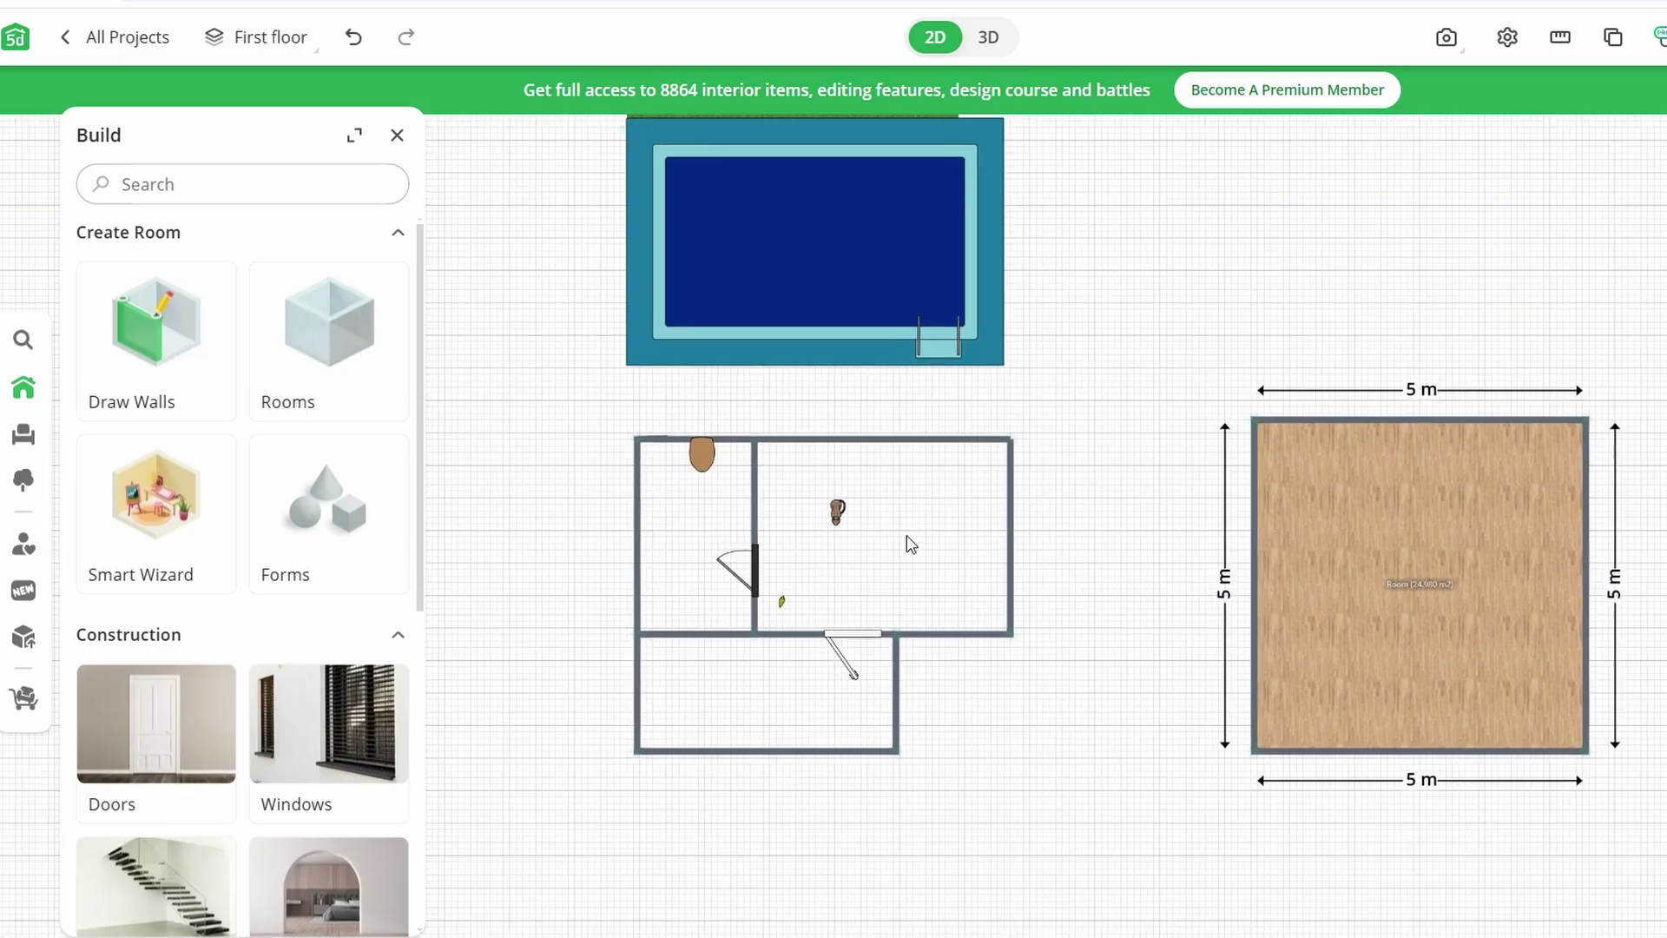
{"action": "scroll", "coordinate": [918, 515], "scroll_direction": "up", "scroll_amount": 1}
{"action": "scroll", "coordinate": [927, 491], "scroll_direction": "up", "scroll_amount": 1}
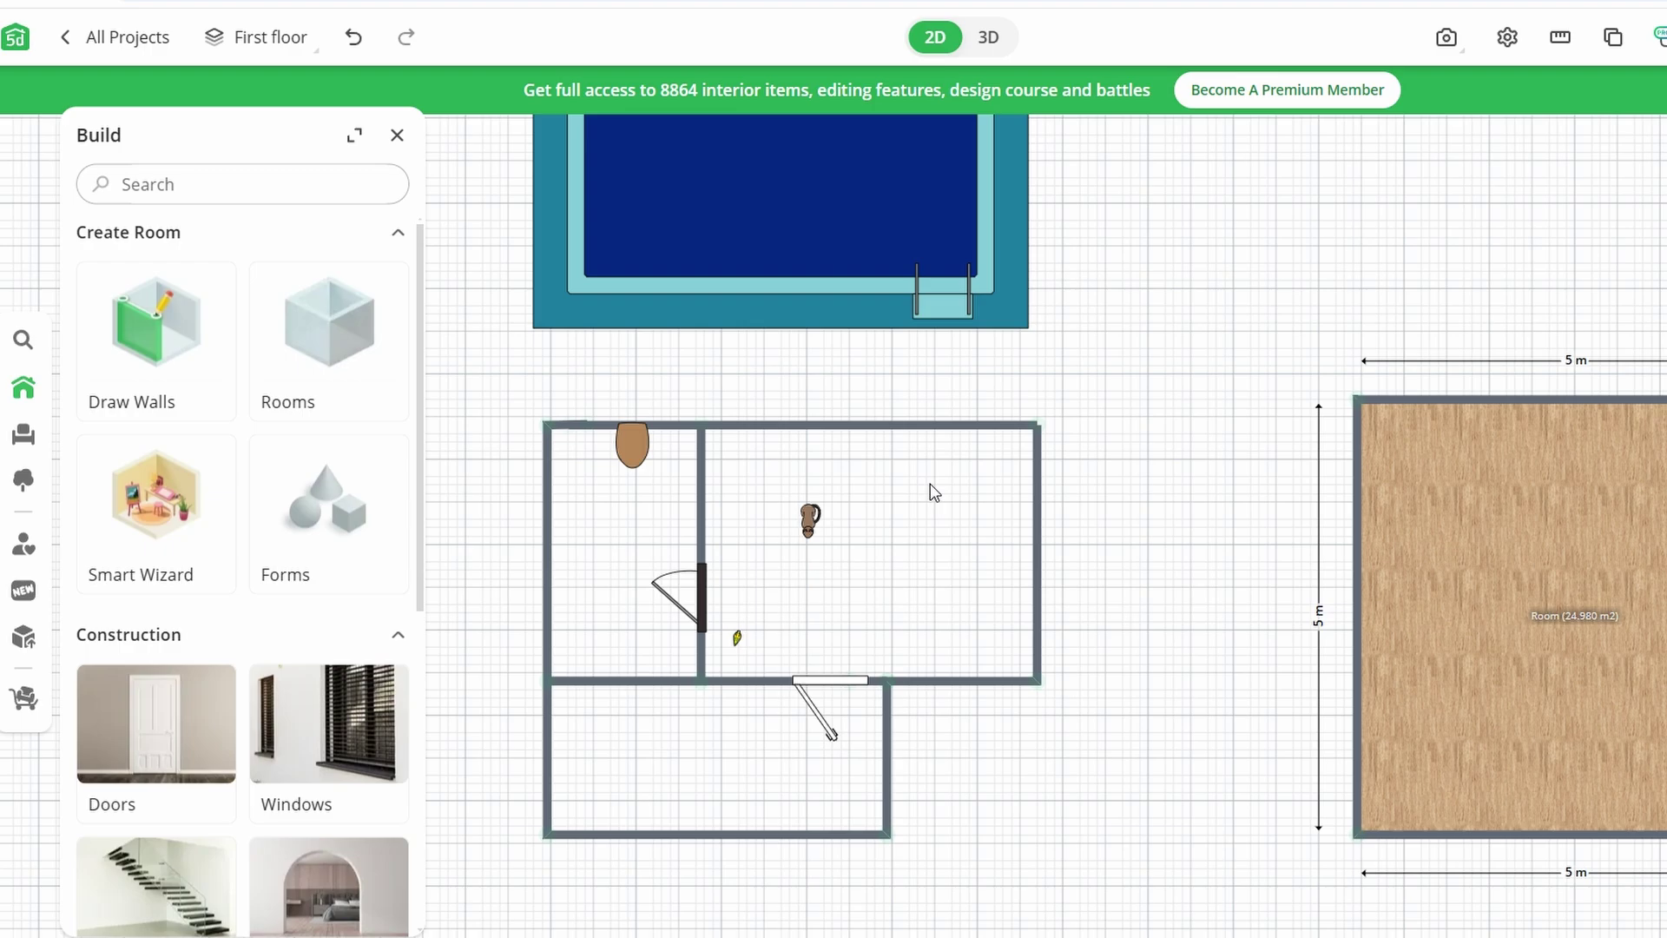
- Add a cube from Build > Forms and drag it into the room's upper-right corner
{"action": "left_click", "coordinate": [342, 547]}
{"action": "left_click", "coordinate": [171, 286]}
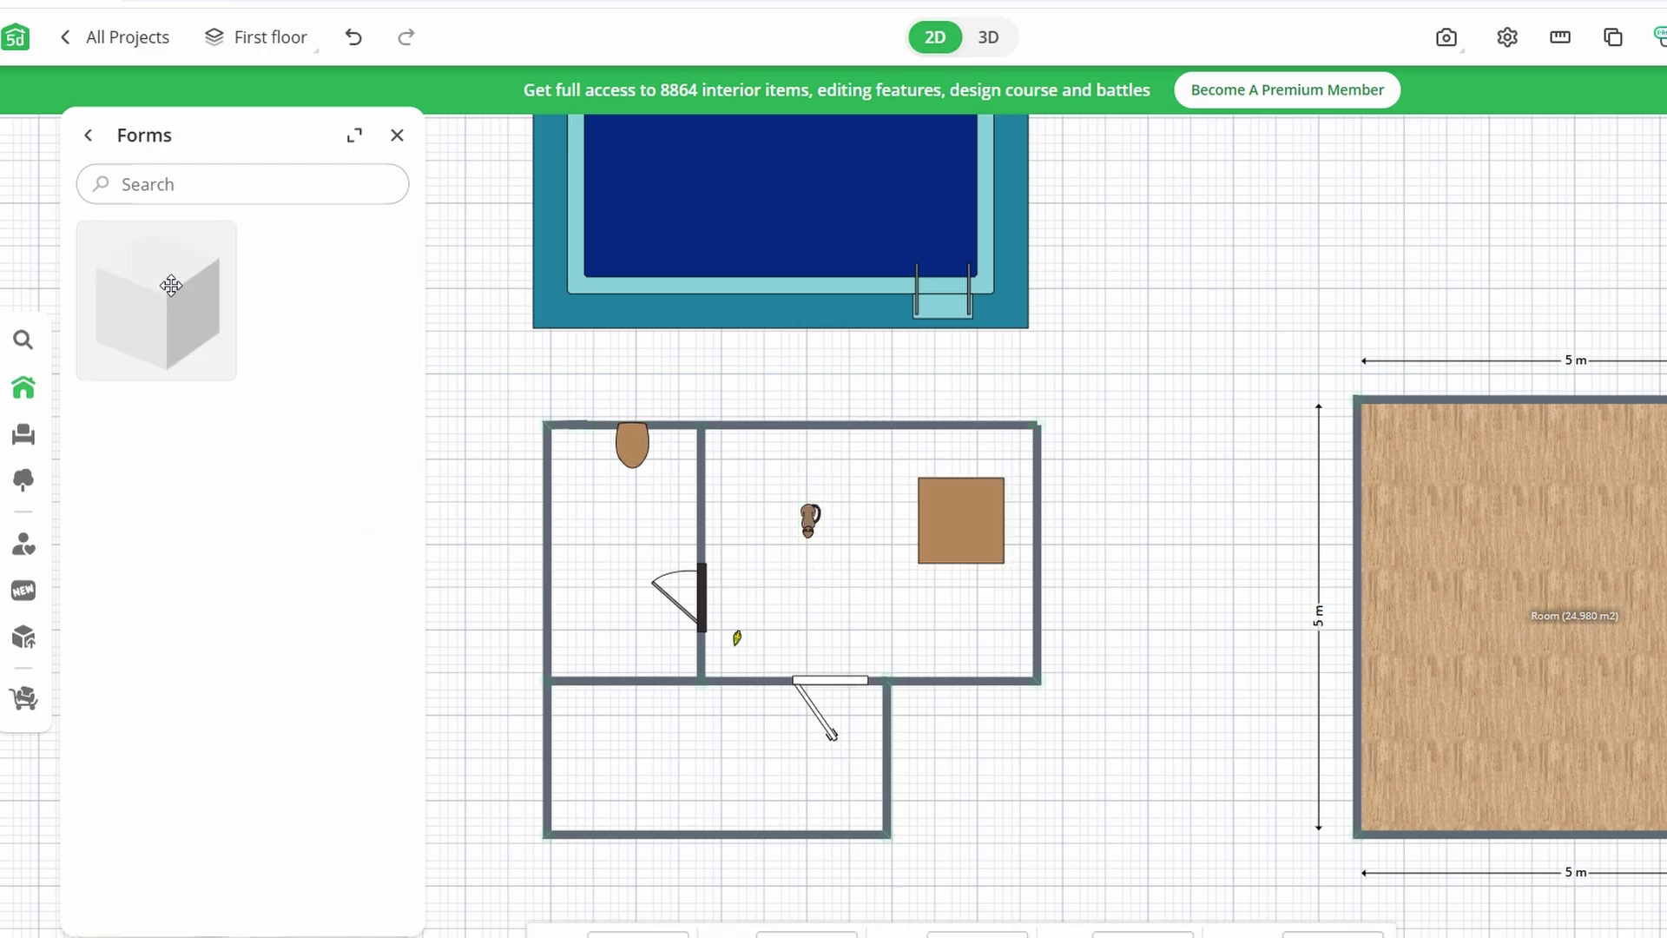
{"action": "scroll", "coordinate": [977, 508], "scroll_direction": "up", "scroll_amount": 3}
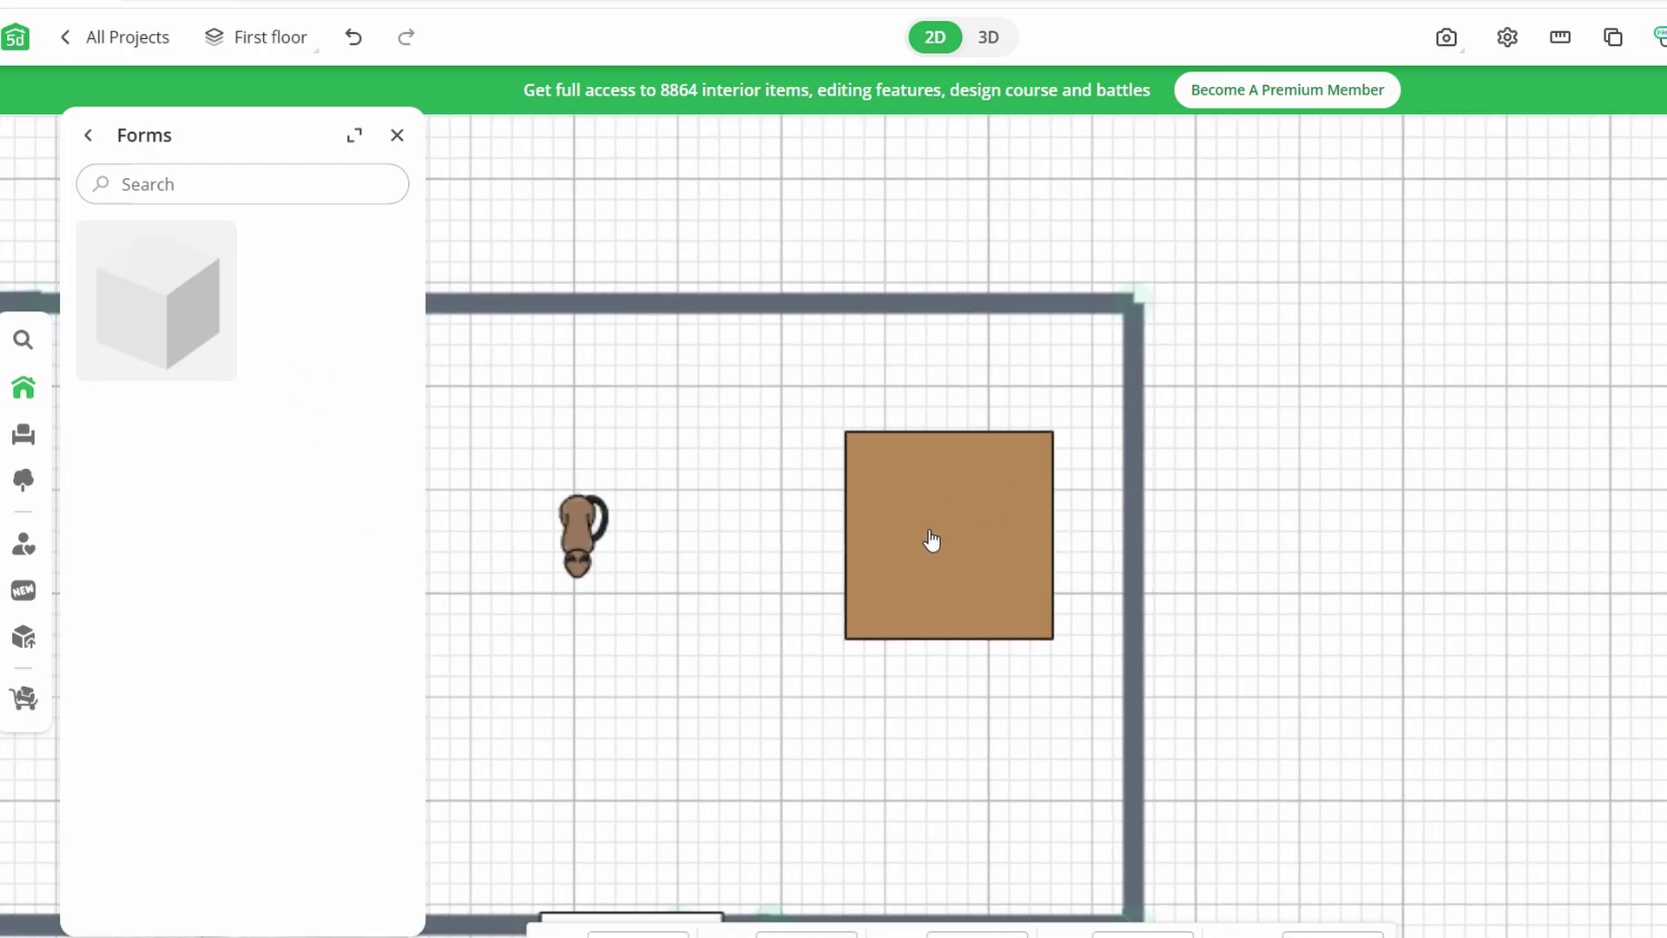
{"action": "left_click", "coordinate": [948, 485]}
{"action": "left_click_drag", "start_coordinate": [946, 490], "coordinate": [969, 424]}
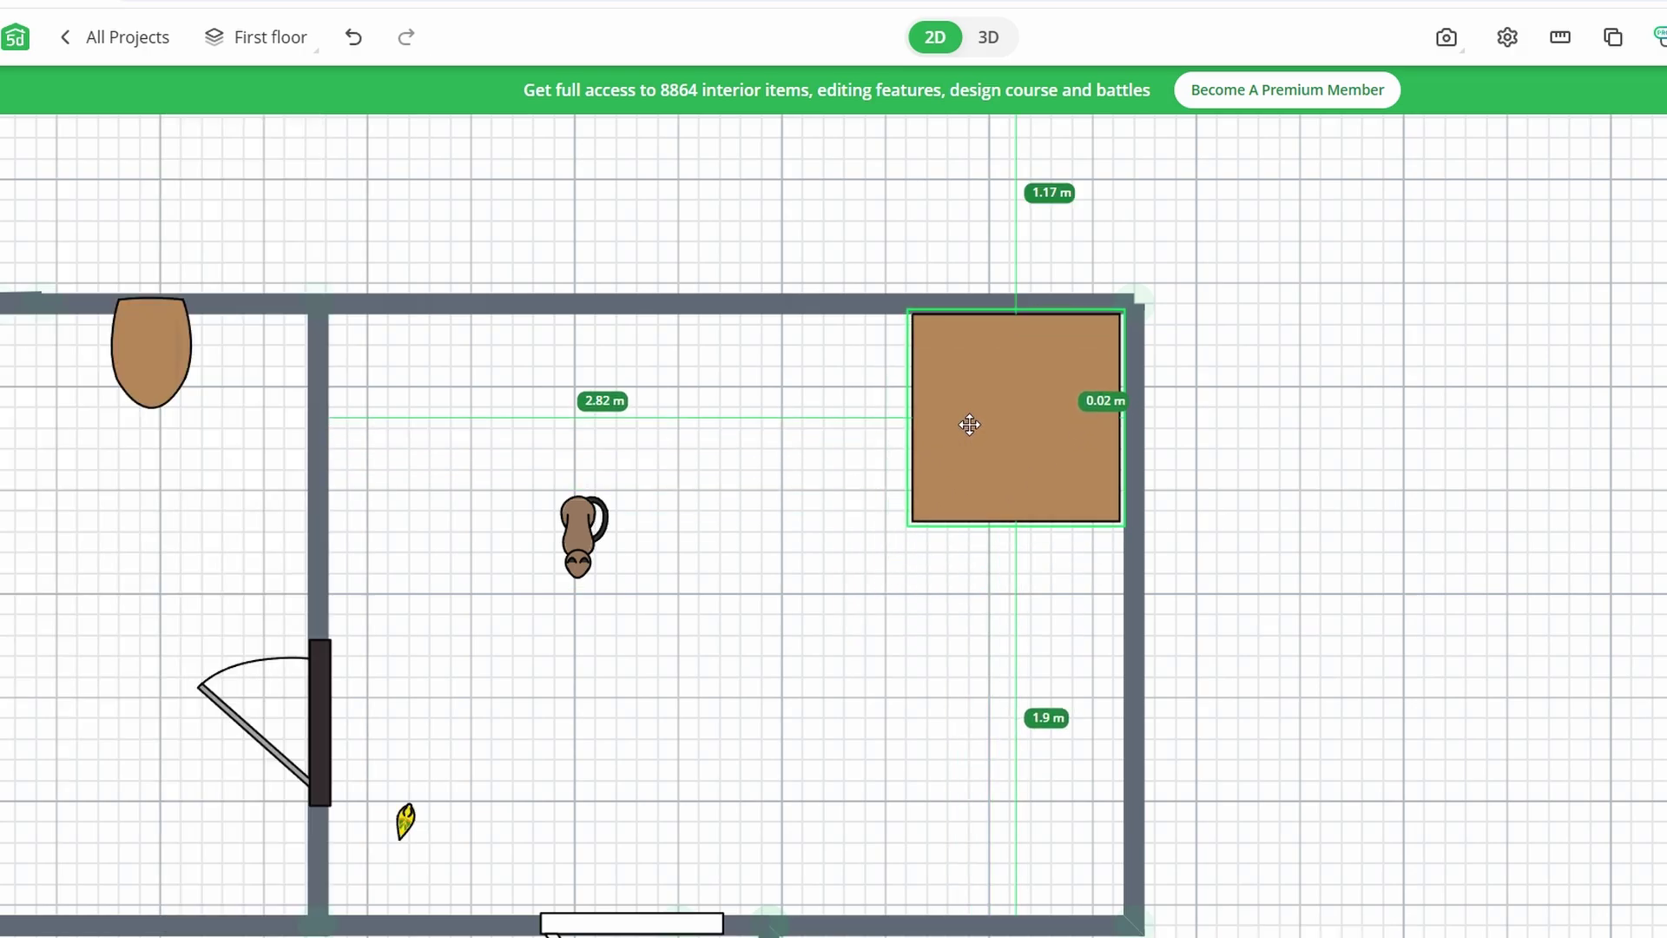
- Switch to the 3D view and select the long wall behind the box
{"action": "left_click", "coordinate": [989, 36]}
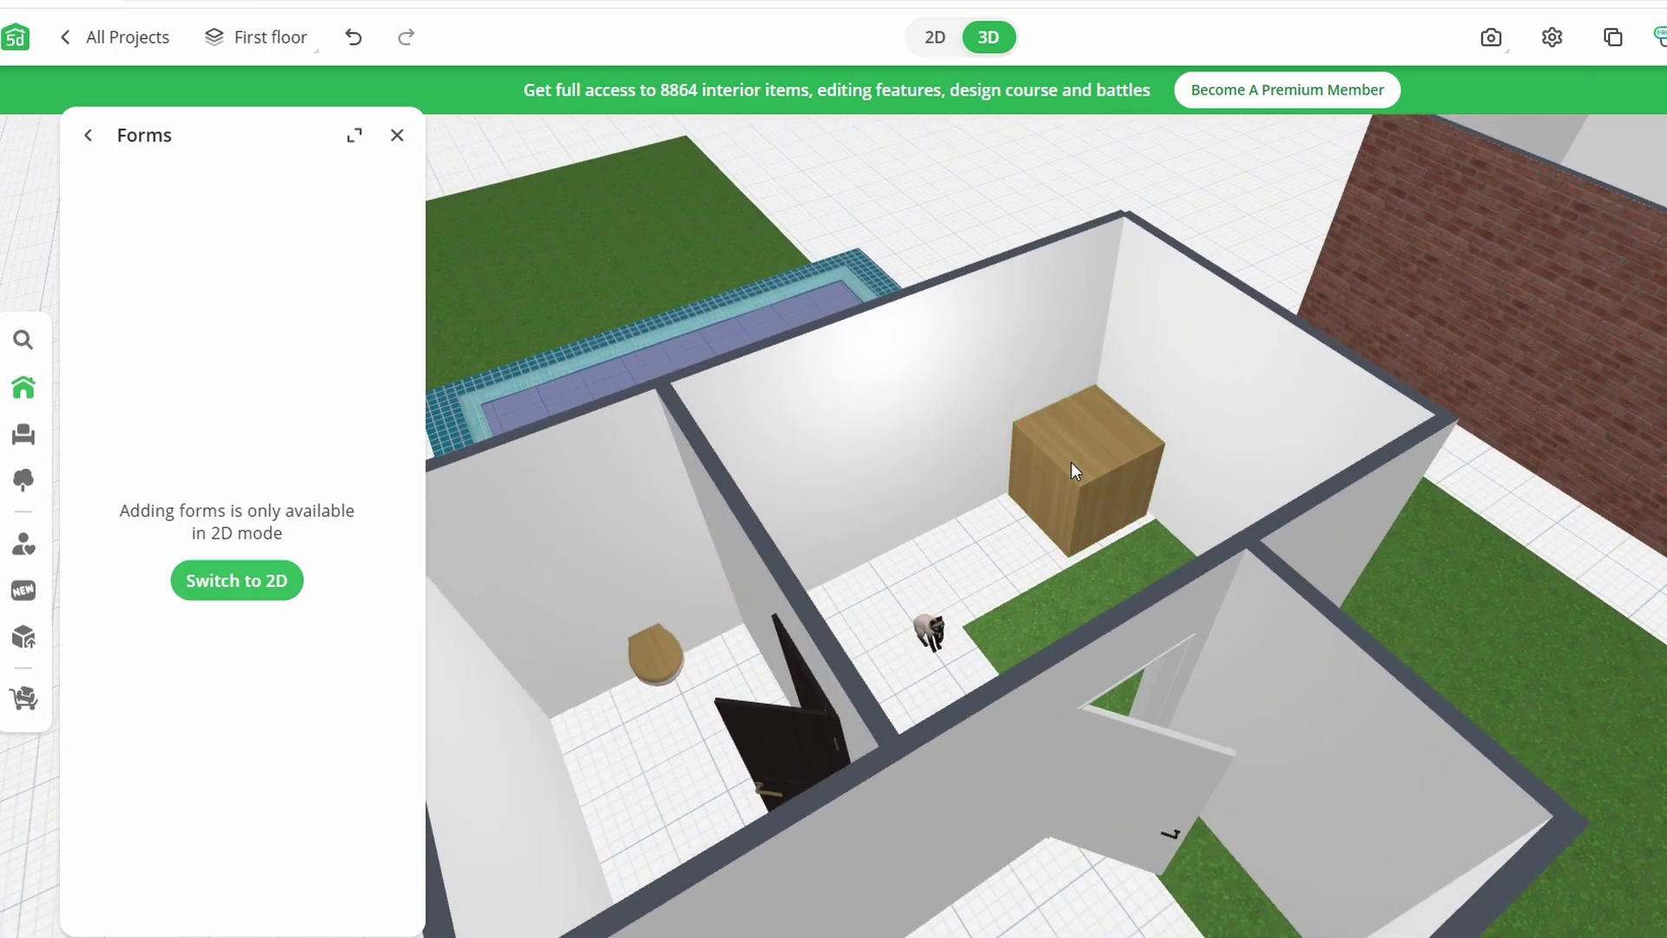
{"action": "left_click", "coordinate": [1071, 463]}
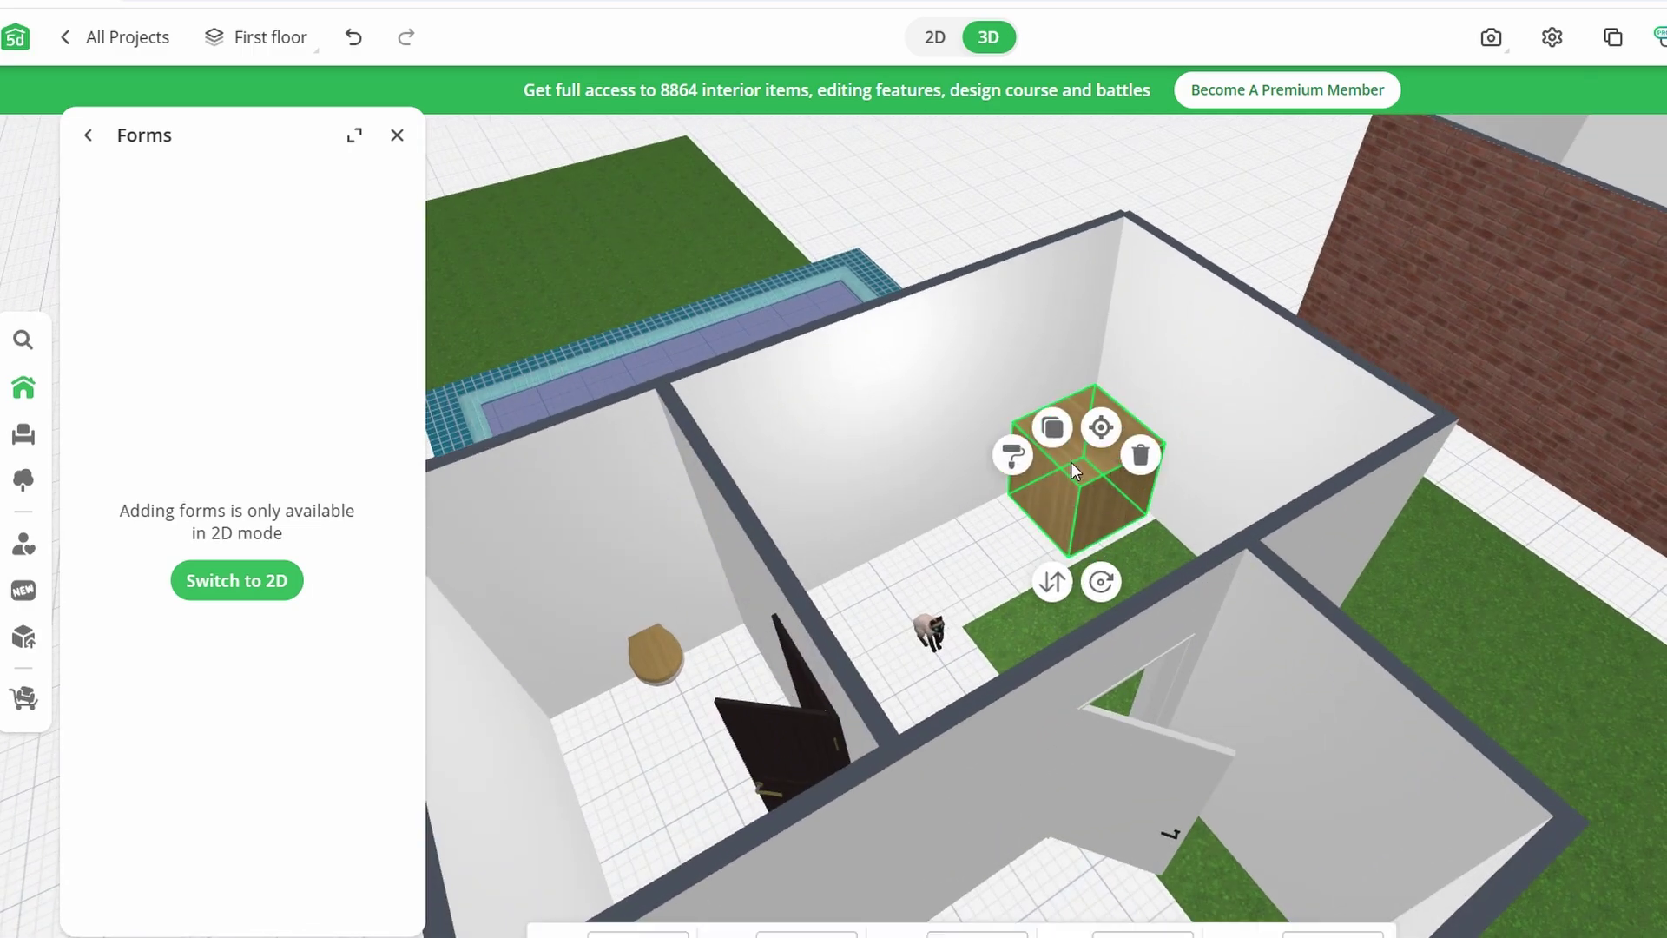
{"action": "left_click", "coordinate": [1013, 455]}
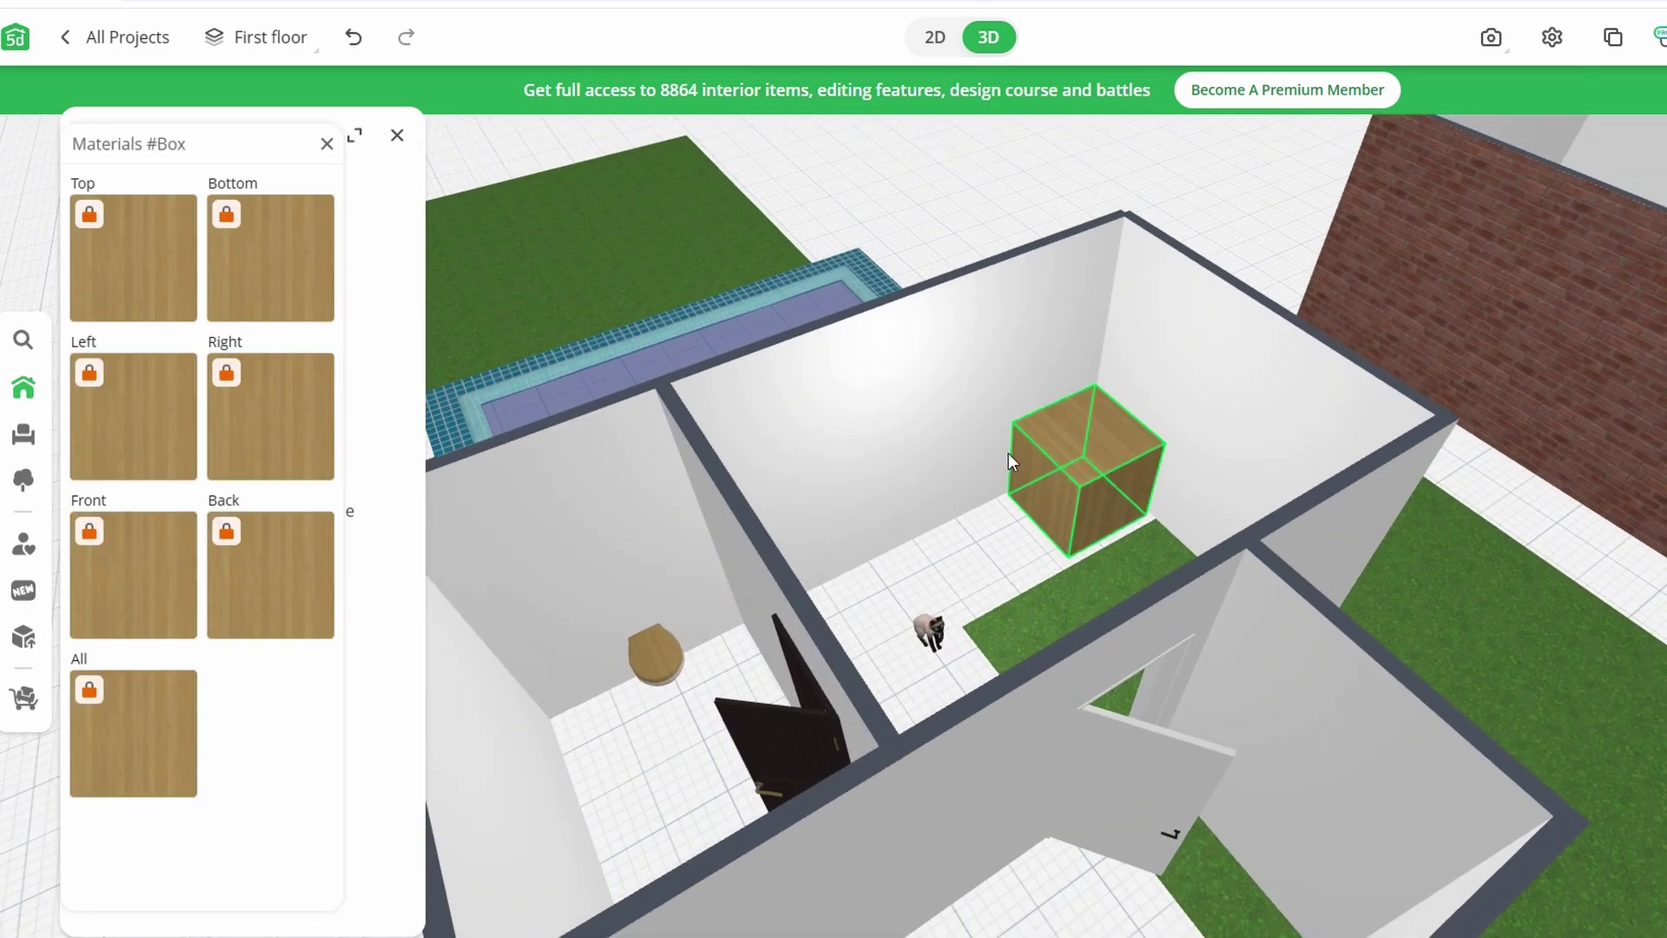
{"action": "left_click", "coordinate": [757, 442]}
{"action": "left_click", "coordinate": [729, 365]}
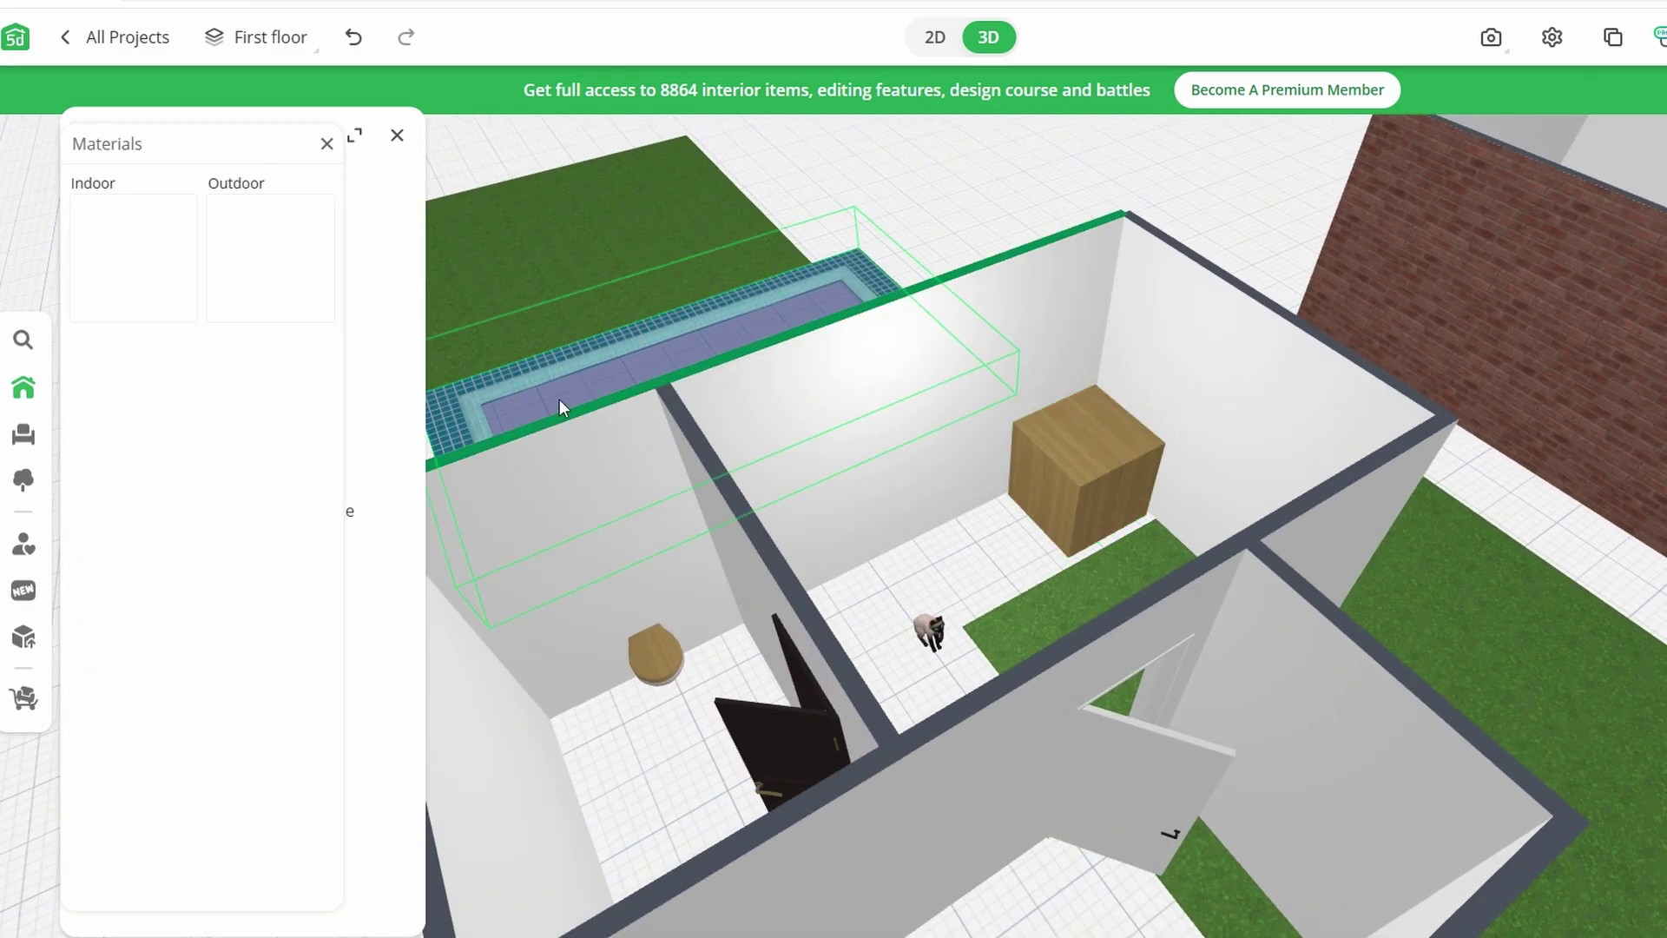
- Give the wall's inner side a plain yellow Fabric finish and orbit to view the room
{"action": "left_click", "coordinate": [225, 268]}
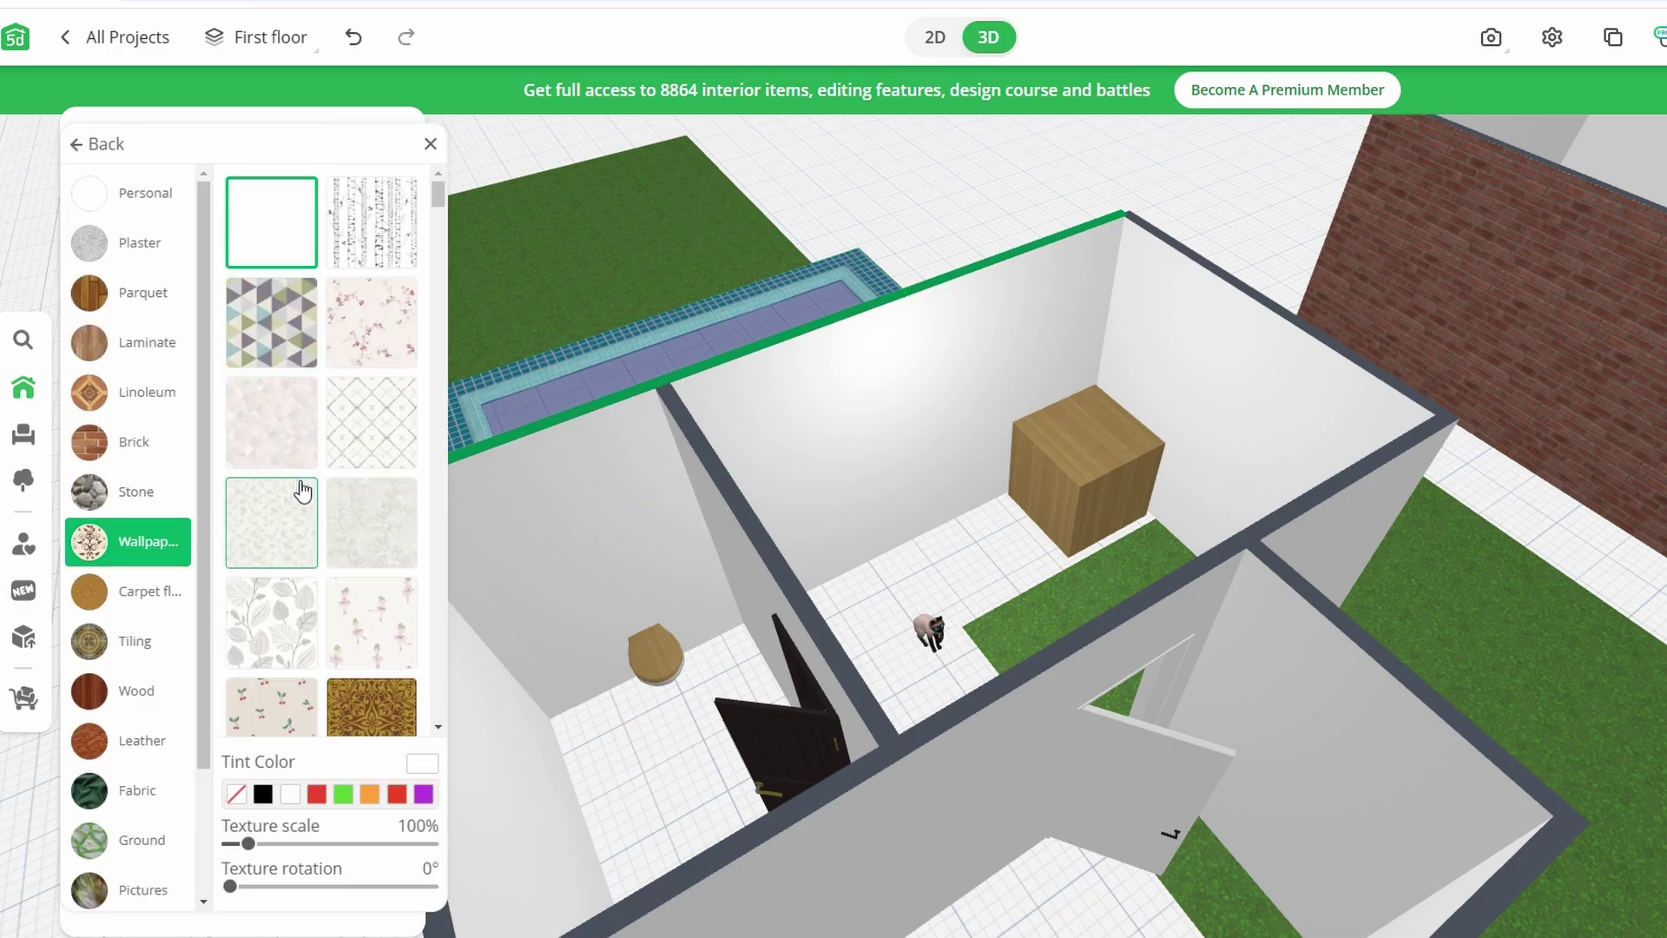
{"action": "left_click", "coordinate": [76, 145]}
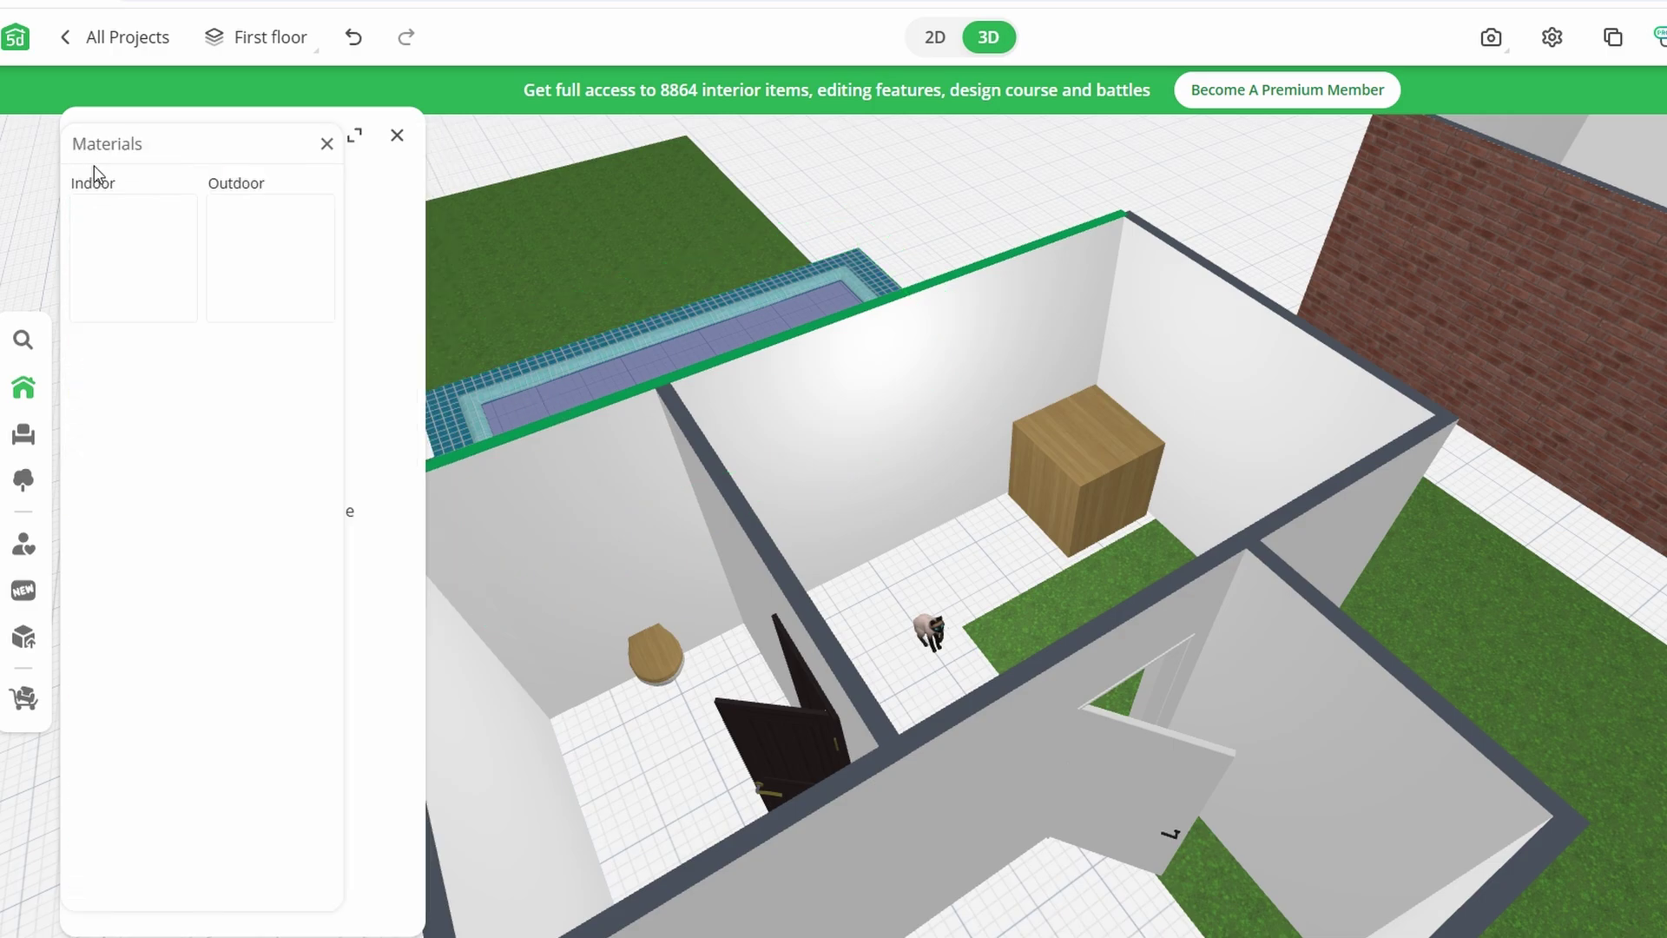
{"action": "left_click", "coordinate": [94, 222]}
{"action": "scroll", "coordinate": [353, 447], "scroll_direction": "down", "scroll_amount": 1}
{"action": "scroll", "coordinate": [353, 447], "scroll_direction": "down", "scroll_amount": 2}
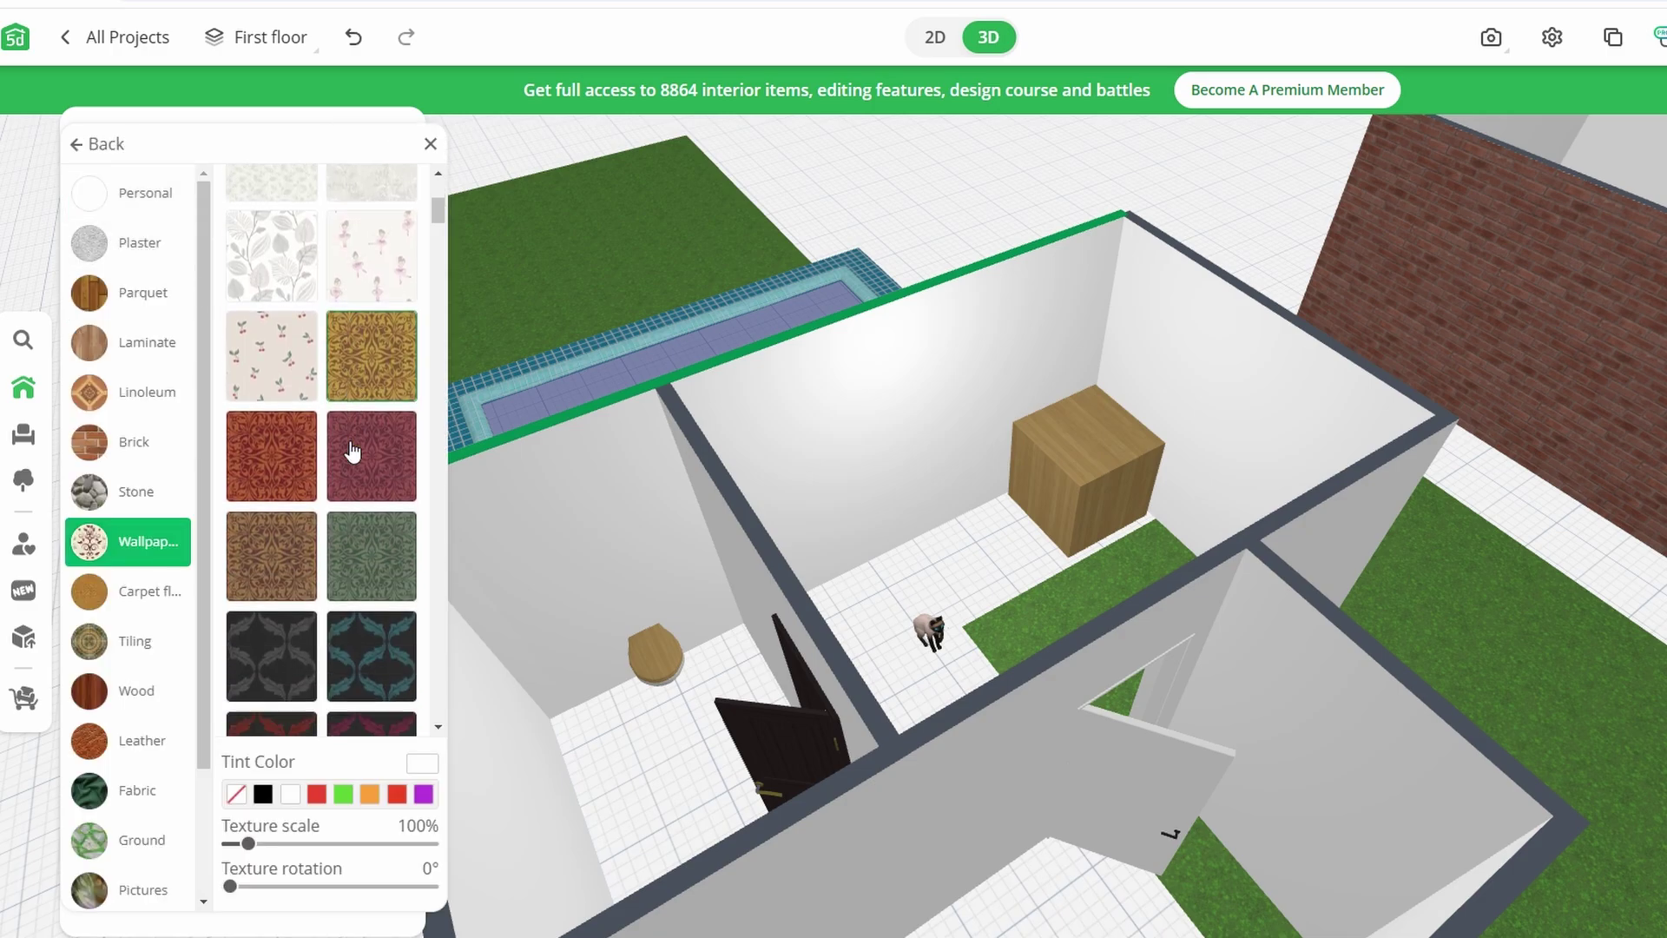
{"action": "scroll", "coordinate": [351, 450], "scroll_direction": "down", "scroll_amount": 1}
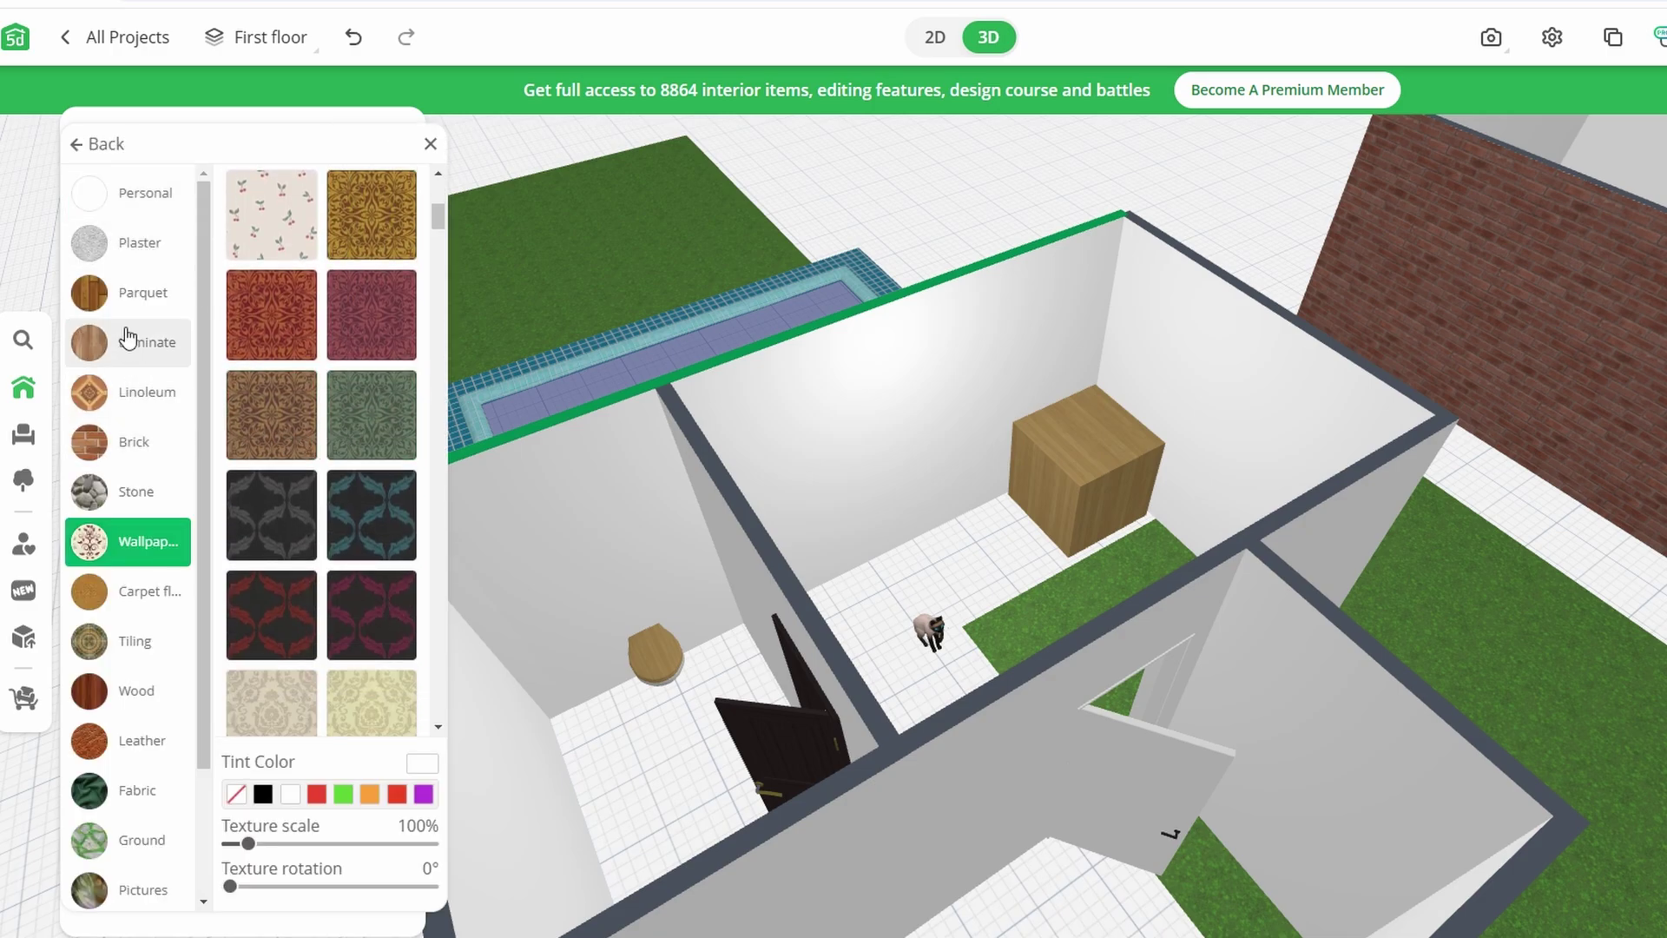
{"action": "scroll", "coordinate": [138, 473], "scroll_direction": "down", "scroll_amount": 2}
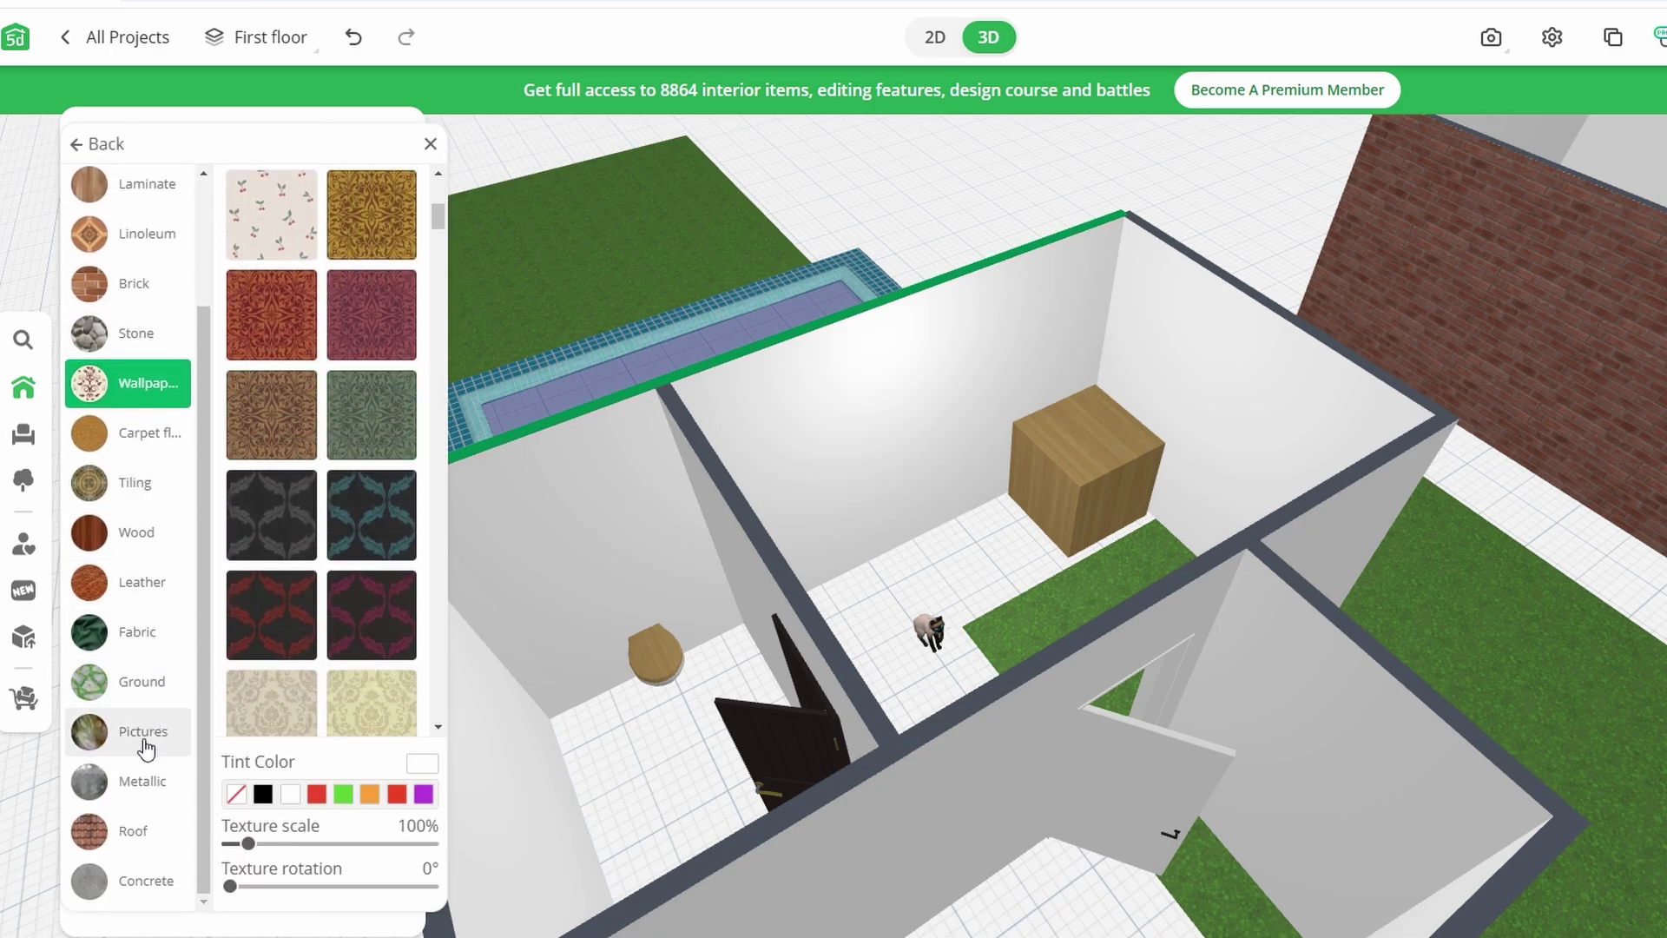
{"action": "left_click", "coordinate": [130, 732]}
{"action": "left_click", "coordinate": [126, 646]}
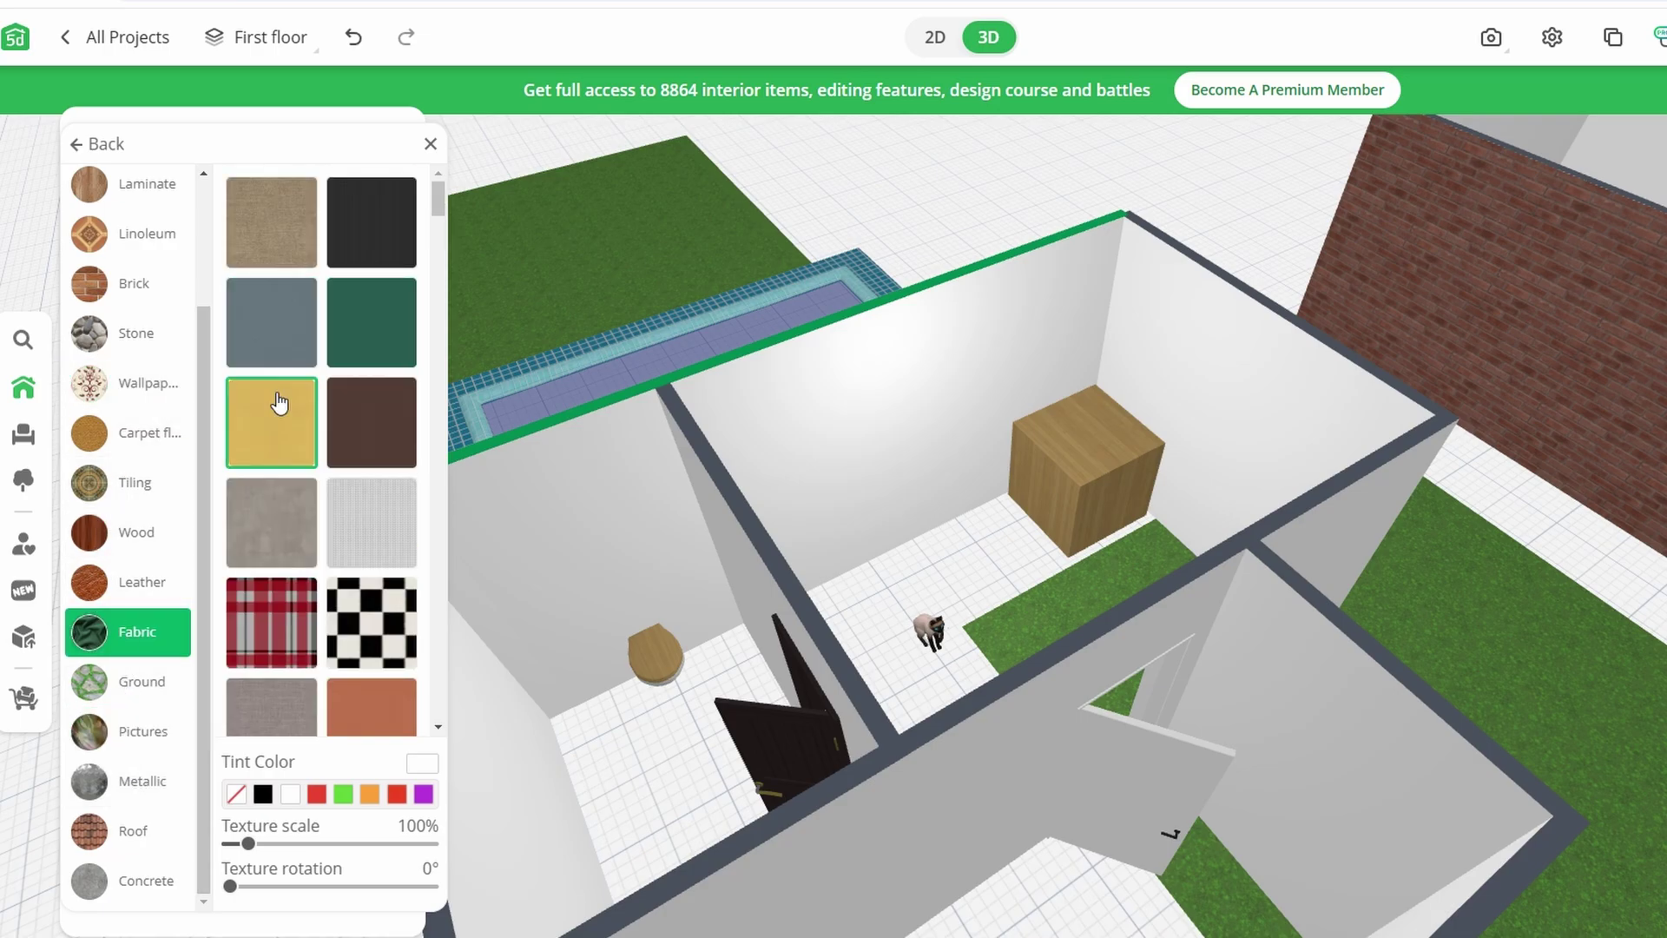
{"action": "left_click", "coordinate": [277, 402]}
{"action": "mouse_move", "coordinate": [1017, 491]}
{"action": "left_mouse_down"}
{"action": "mouse_move", "coordinate": [960, 493]}
{"action": "mouse_move", "coordinate": [916, 528]}
{"action": "left_mouse_up"}
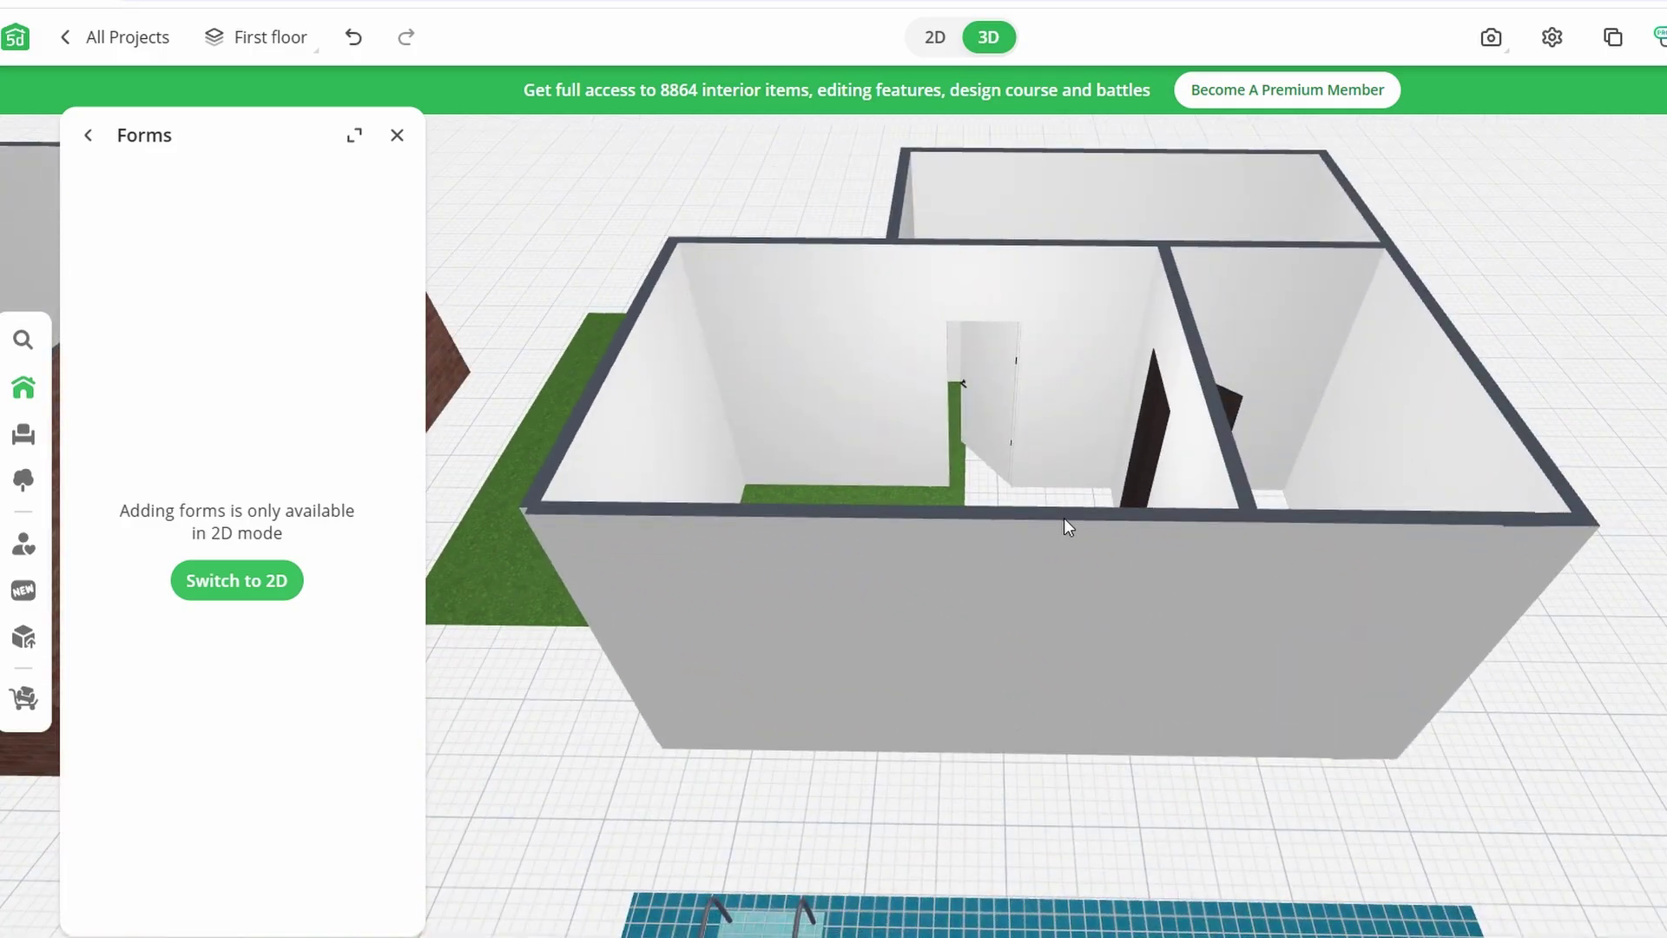
{"action": "mouse_move", "coordinate": [1065, 517]}
{"action": "left_mouse_down"}
{"action": "mouse_move", "coordinate": [617, 510]}
{"action": "mouse_move", "coordinate": [643, 524]}
{"action": "left_mouse_up"}
{"action": "scroll", "coordinate": [845, 521], "scroll_direction": "up", "scroll_amount": 2}
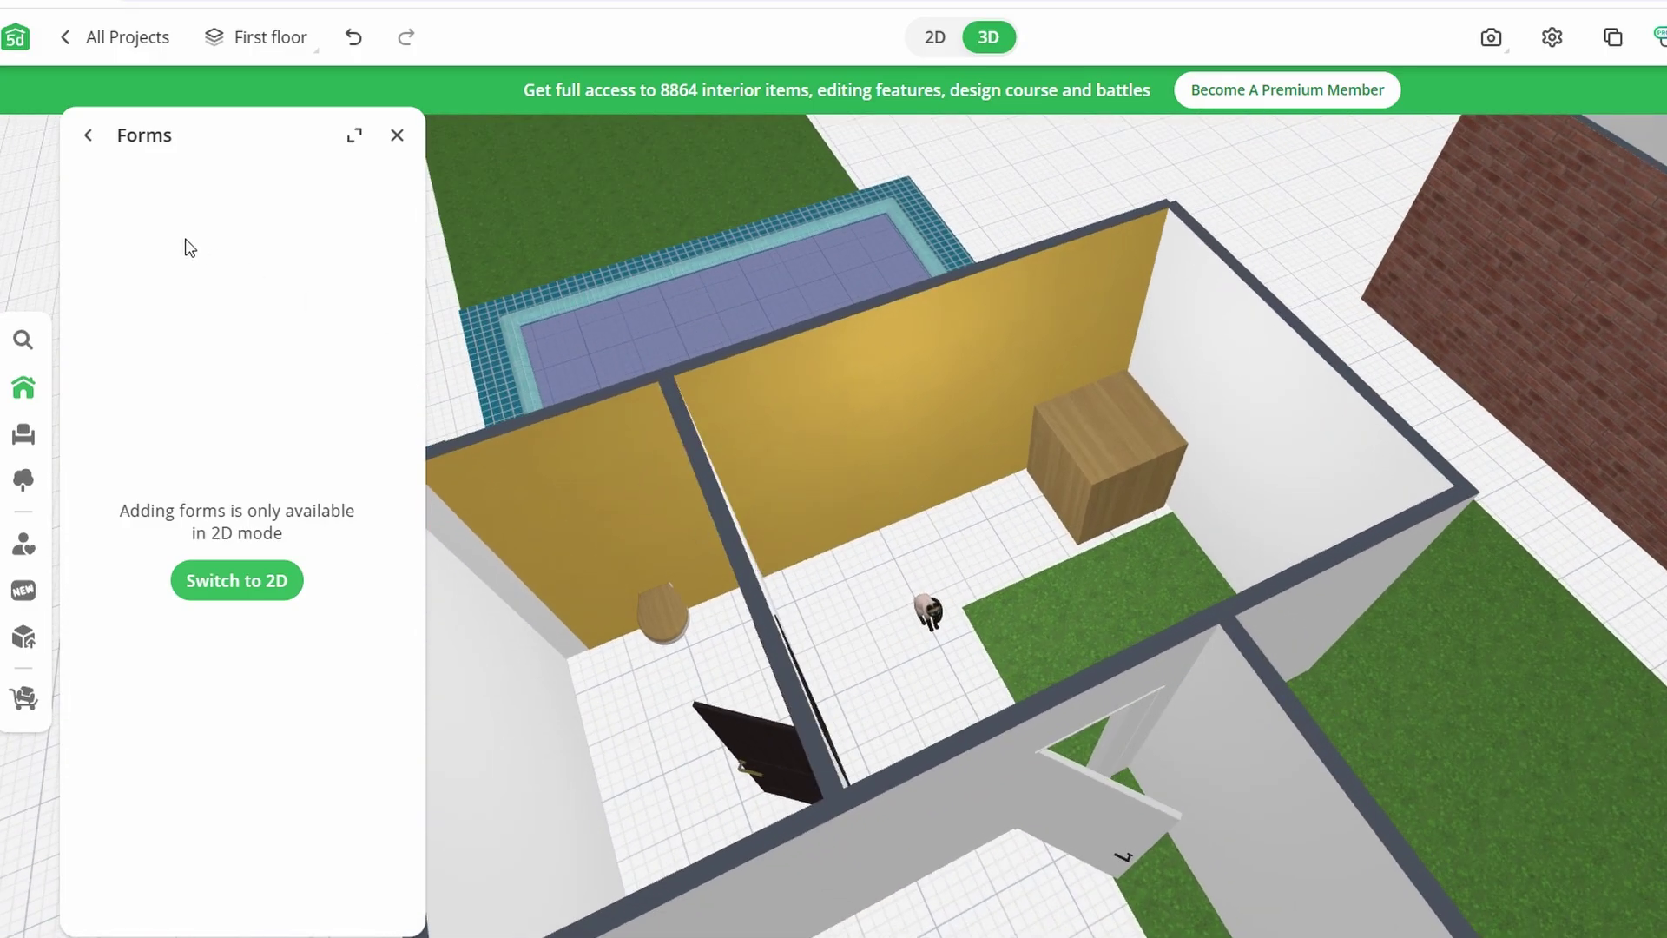
- Place the brown three-pane window from the Windows catalog into the yellow wall
{"action": "left_click", "coordinate": [89, 136]}
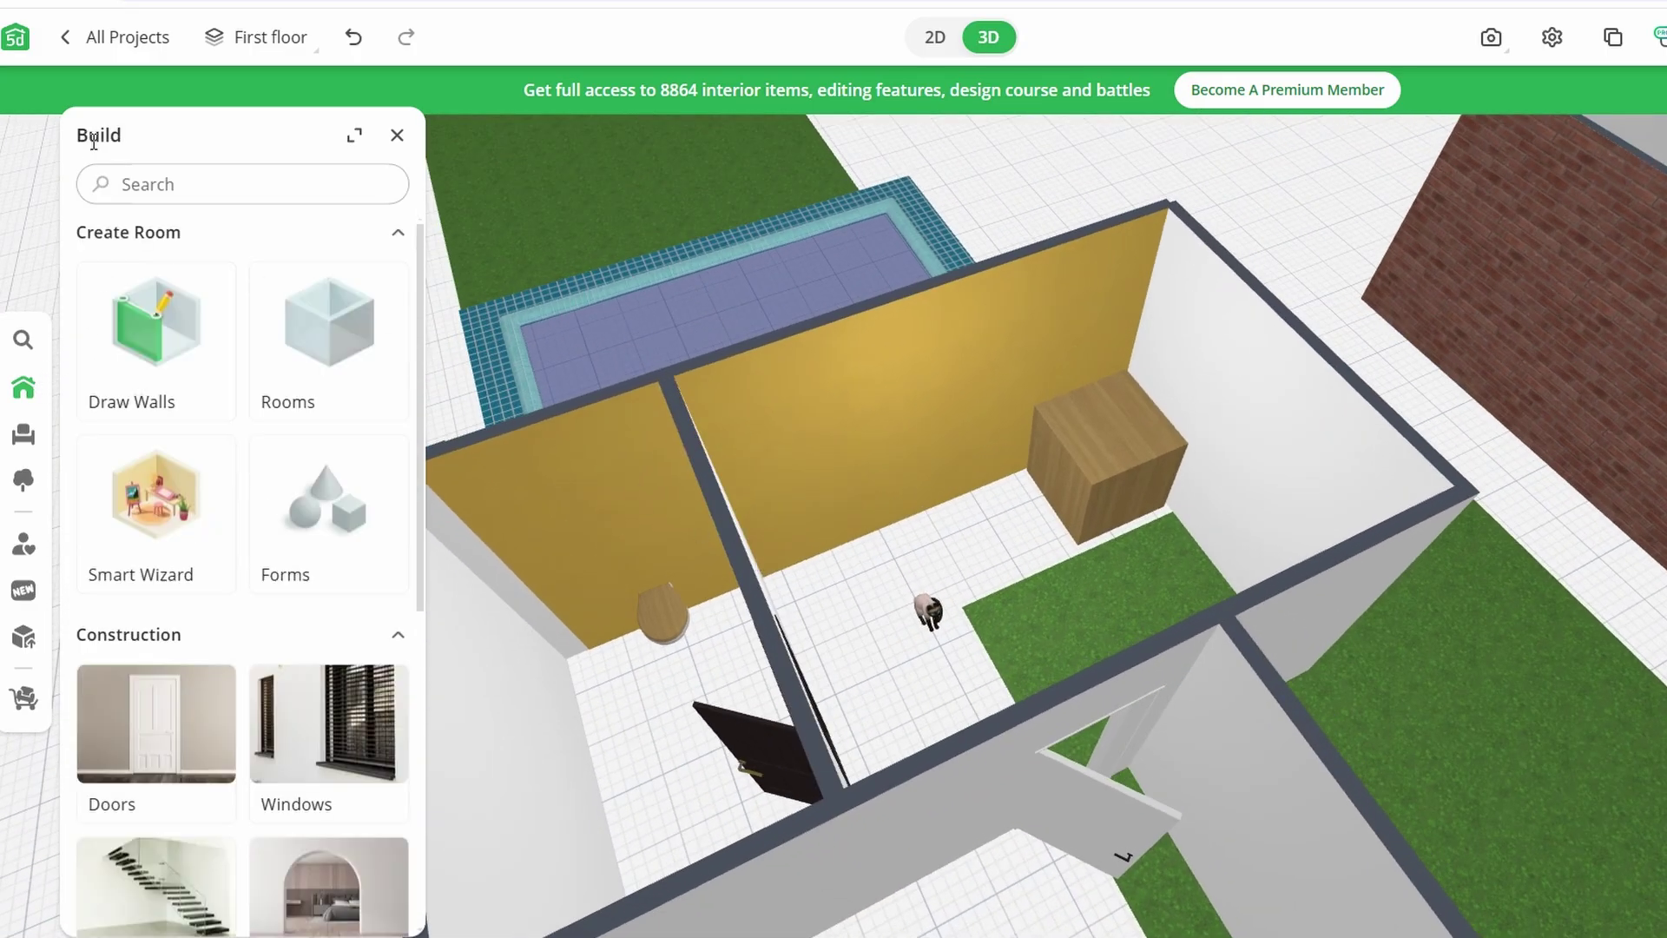
{"action": "scroll", "coordinate": [169, 322], "scroll_direction": "down", "scroll_amount": 2}
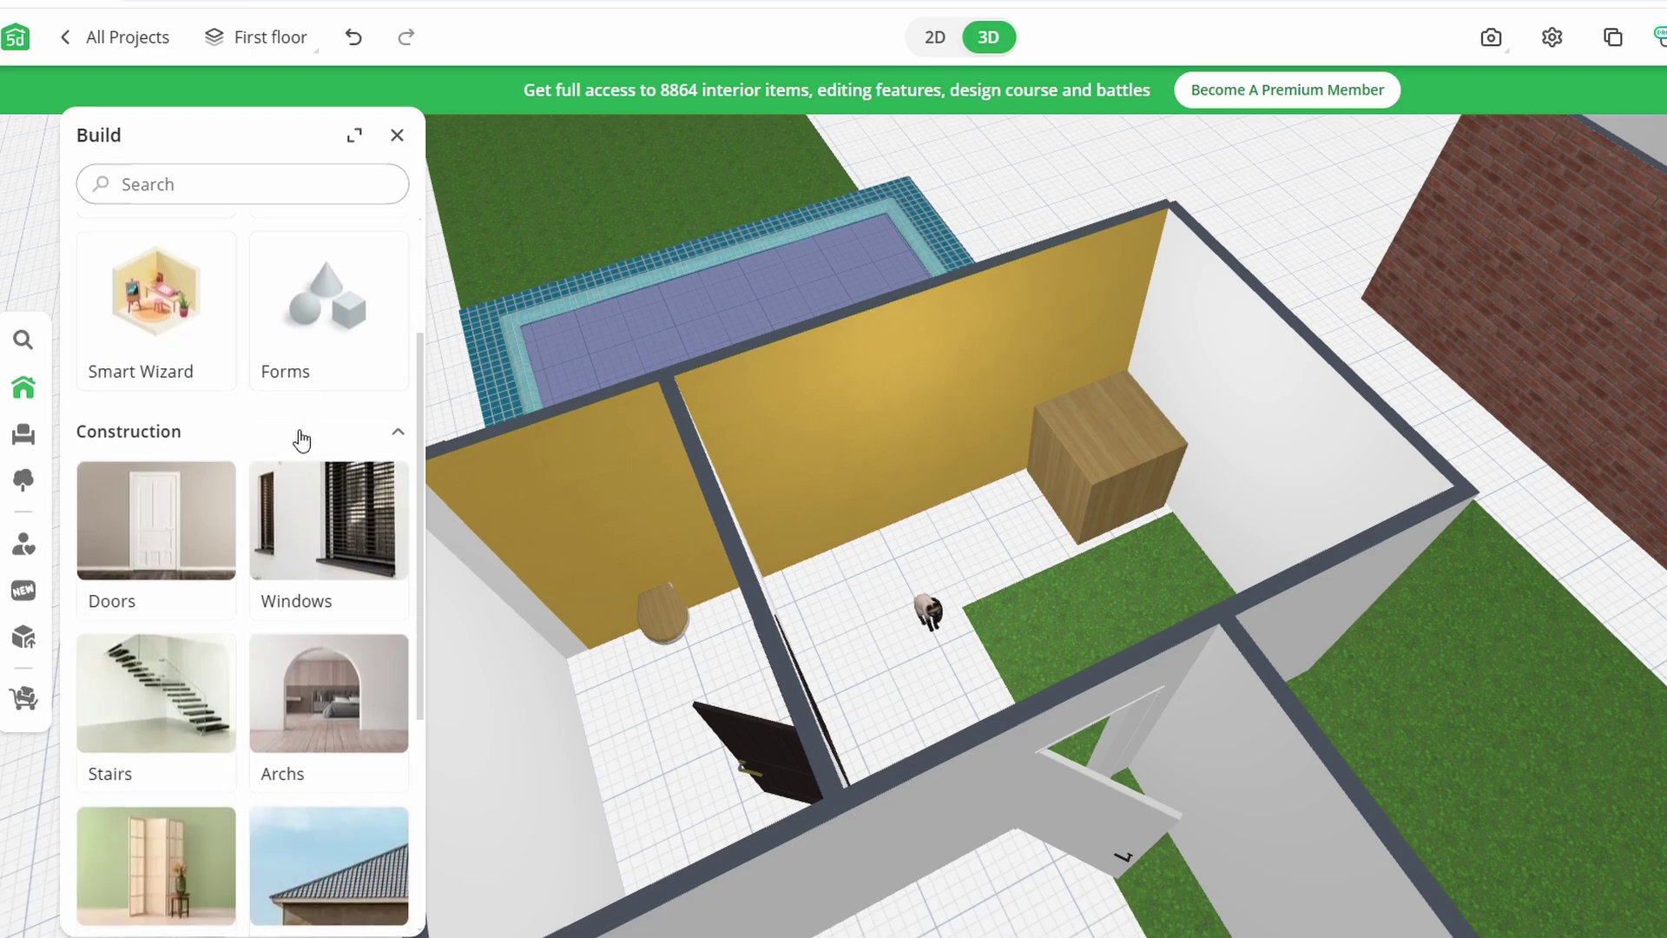
{"action": "left_click", "coordinate": [300, 510]}
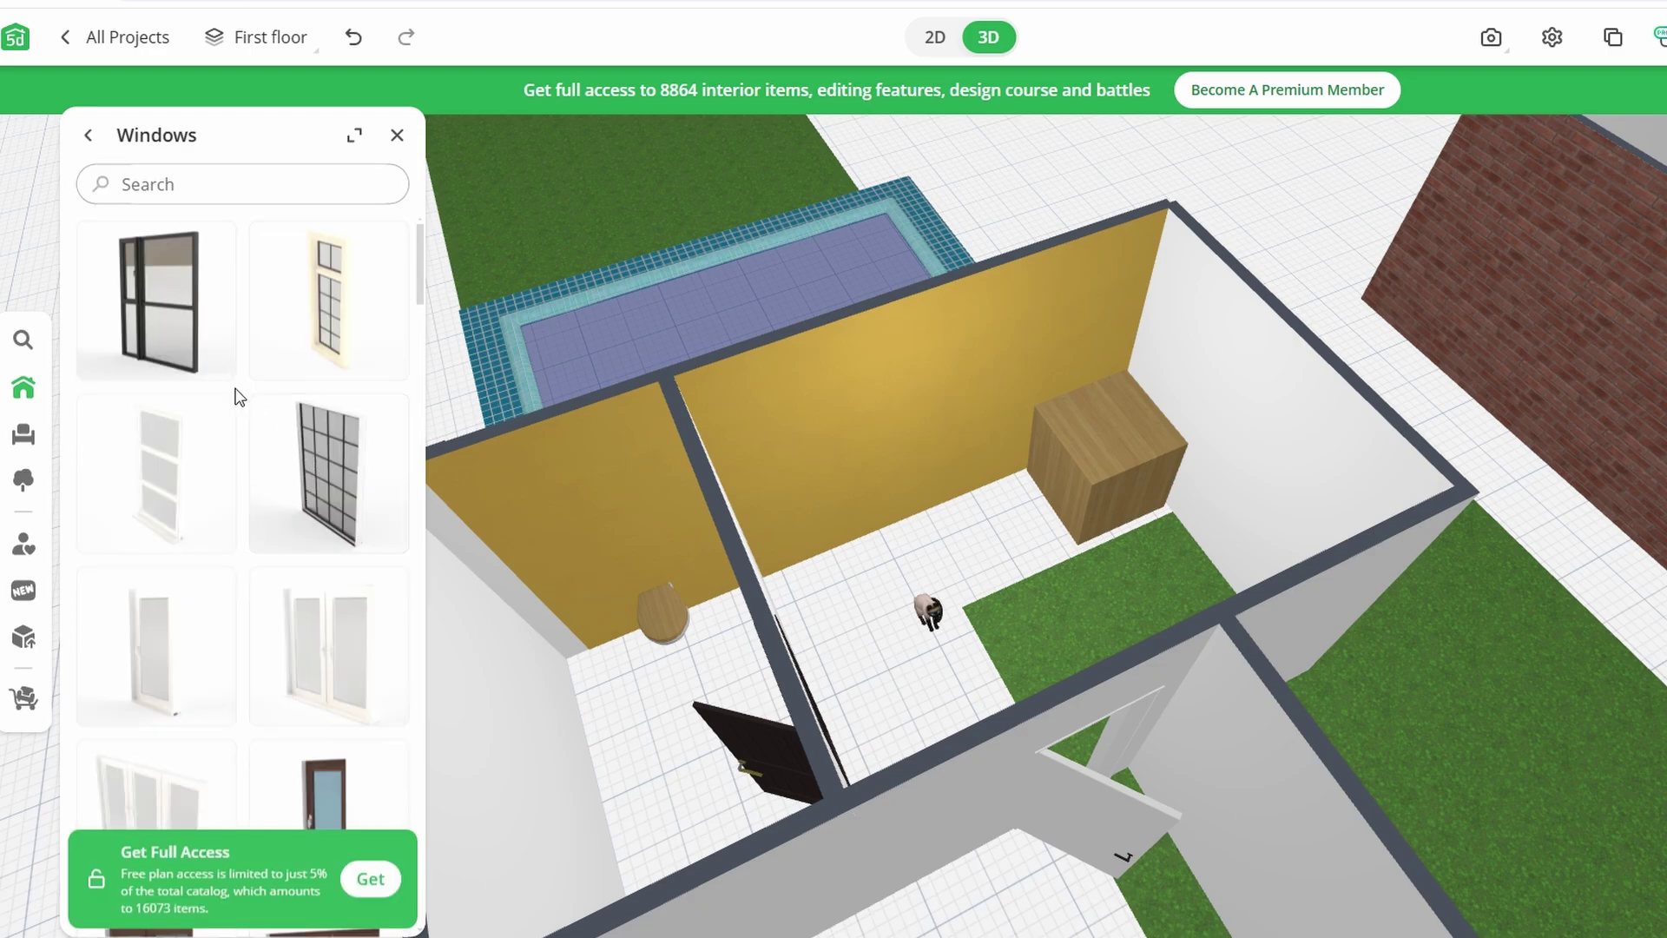
{"action": "scroll", "coordinate": [238, 395], "scroll_direction": "down", "scroll_amount": 2}
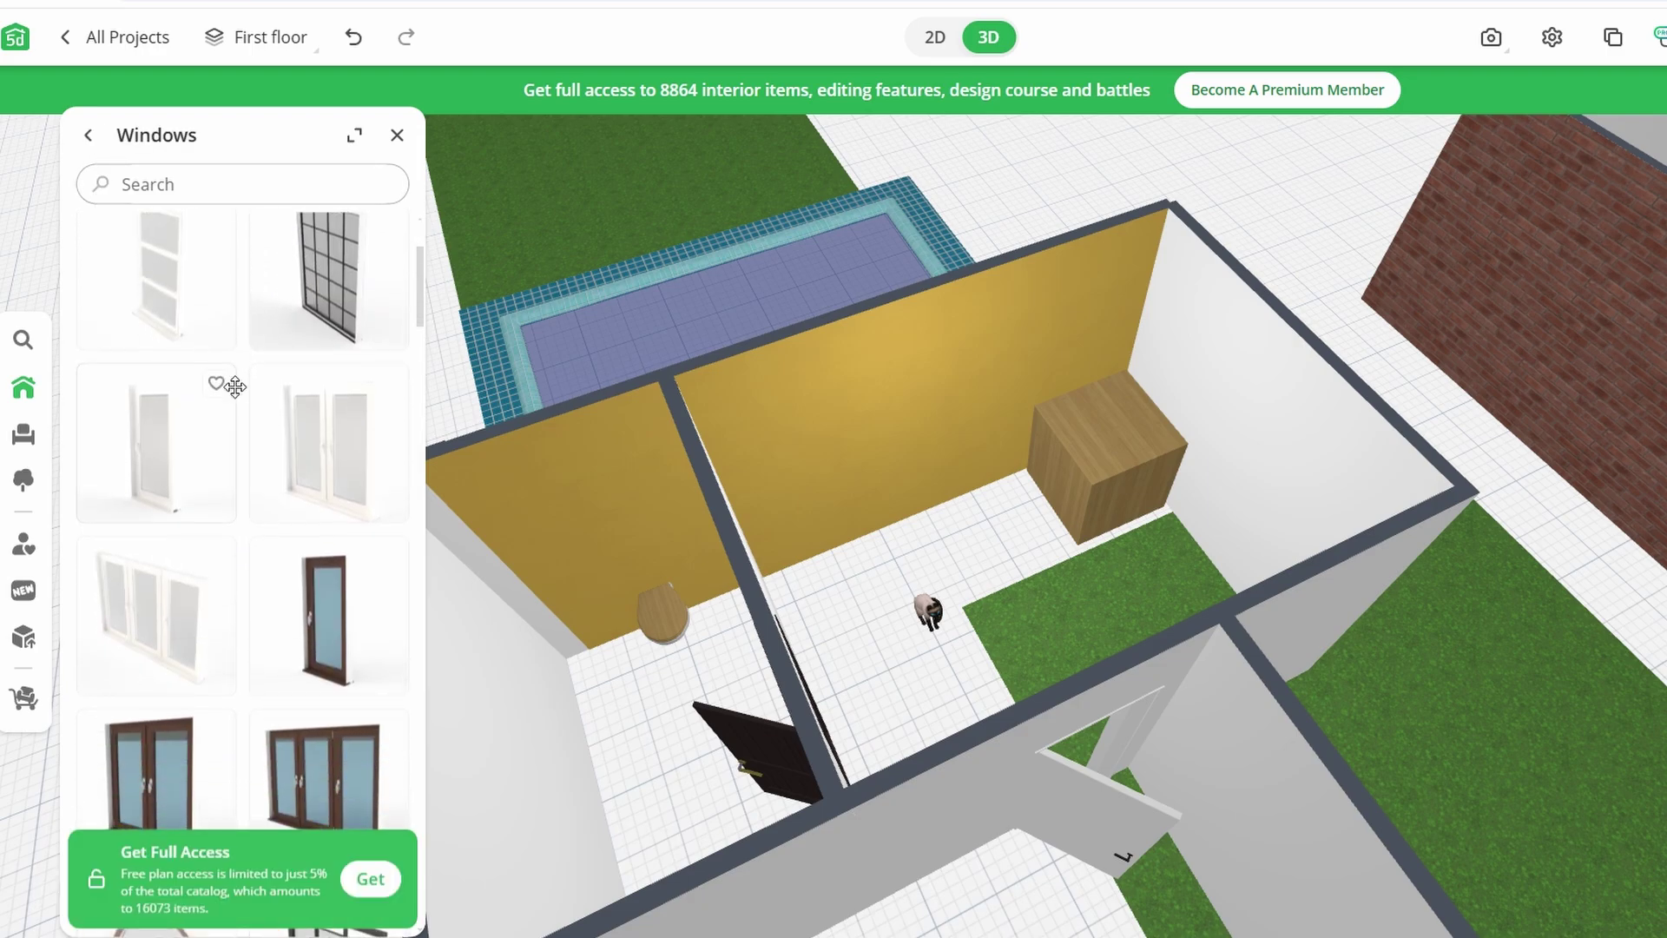
{"action": "scroll", "coordinate": [233, 385], "scroll_direction": "down", "scroll_amount": 1}
{"action": "mouse_move", "coordinate": [342, 674]}
{"action": "left_mouse_down"}
{"action": "mouse_move", "coordinate": [801, 471]}
{"action": "mouse_move", "coordinate": [903, 506]}
{"action": "left_mouse_up"}
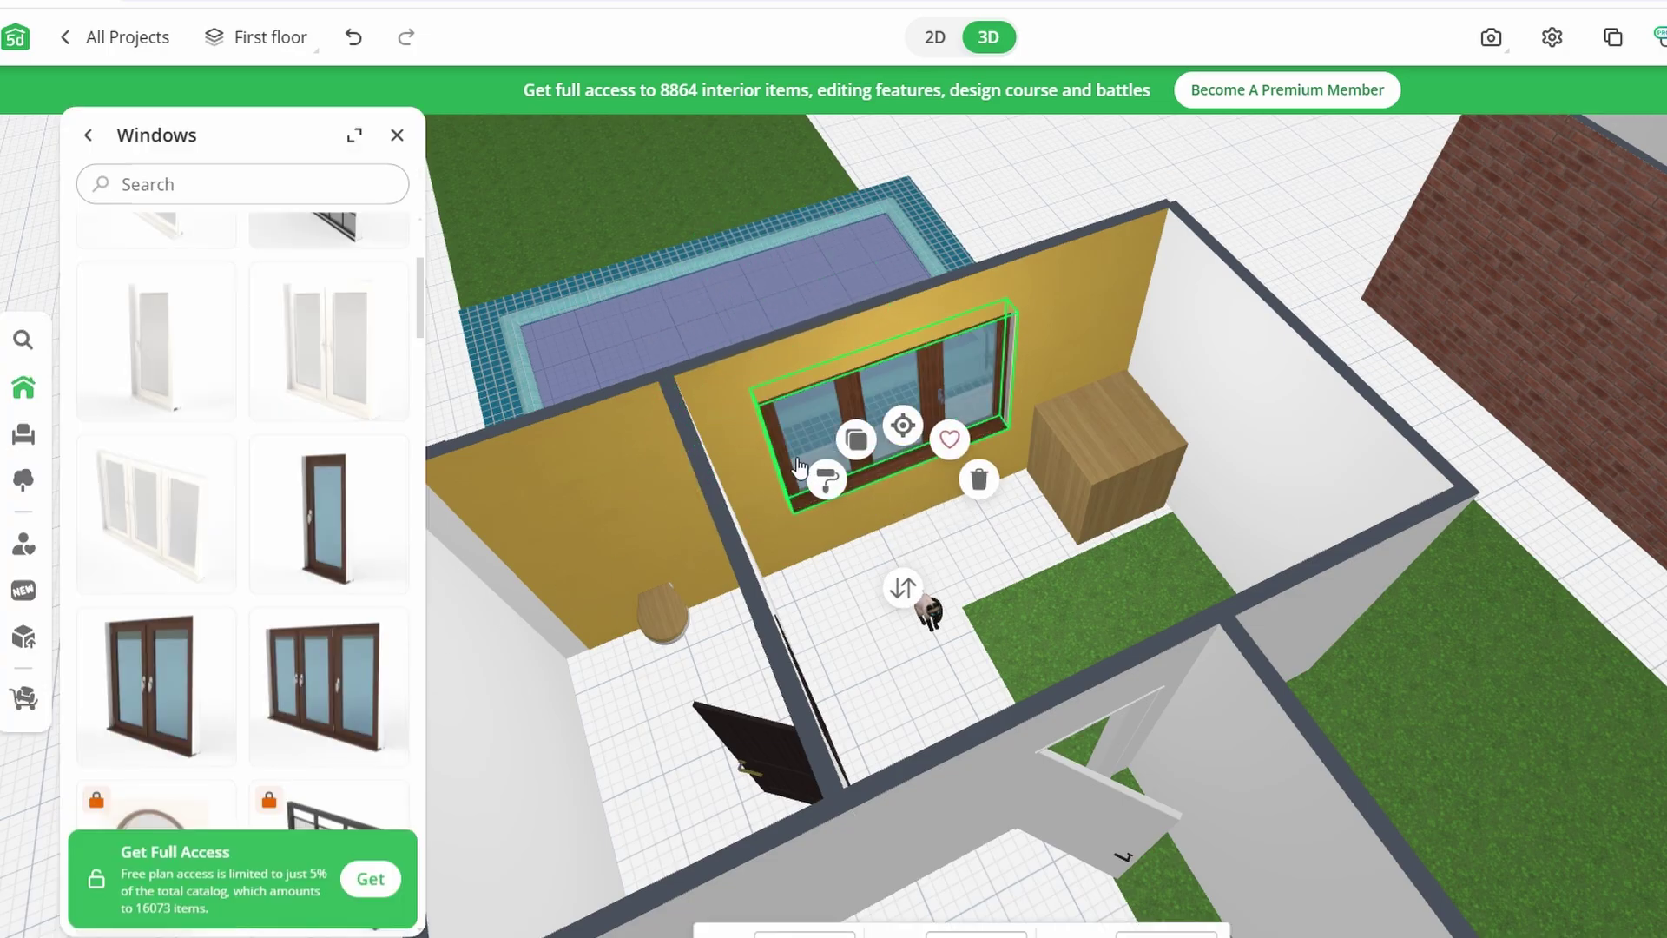
{"action": "mouse_move", "coordinate": [799, 466]}
{"action": "left_mouse_down"}
{"action": "mouse_move", "coordinate": [1229, 287]}
{"action": "mouse_move", "coordinate": [706, 416]}
{"action": "mouse_move", "coordinate": [974, 481]}
{"action": "mouse_move", "coordinate": [948, 585]}
{"action": "left_mouse_up"}
{"action": "left_click", "coordinate": [948, 589]}
{"action": "left_click", "coordinate": [1079, 624]}
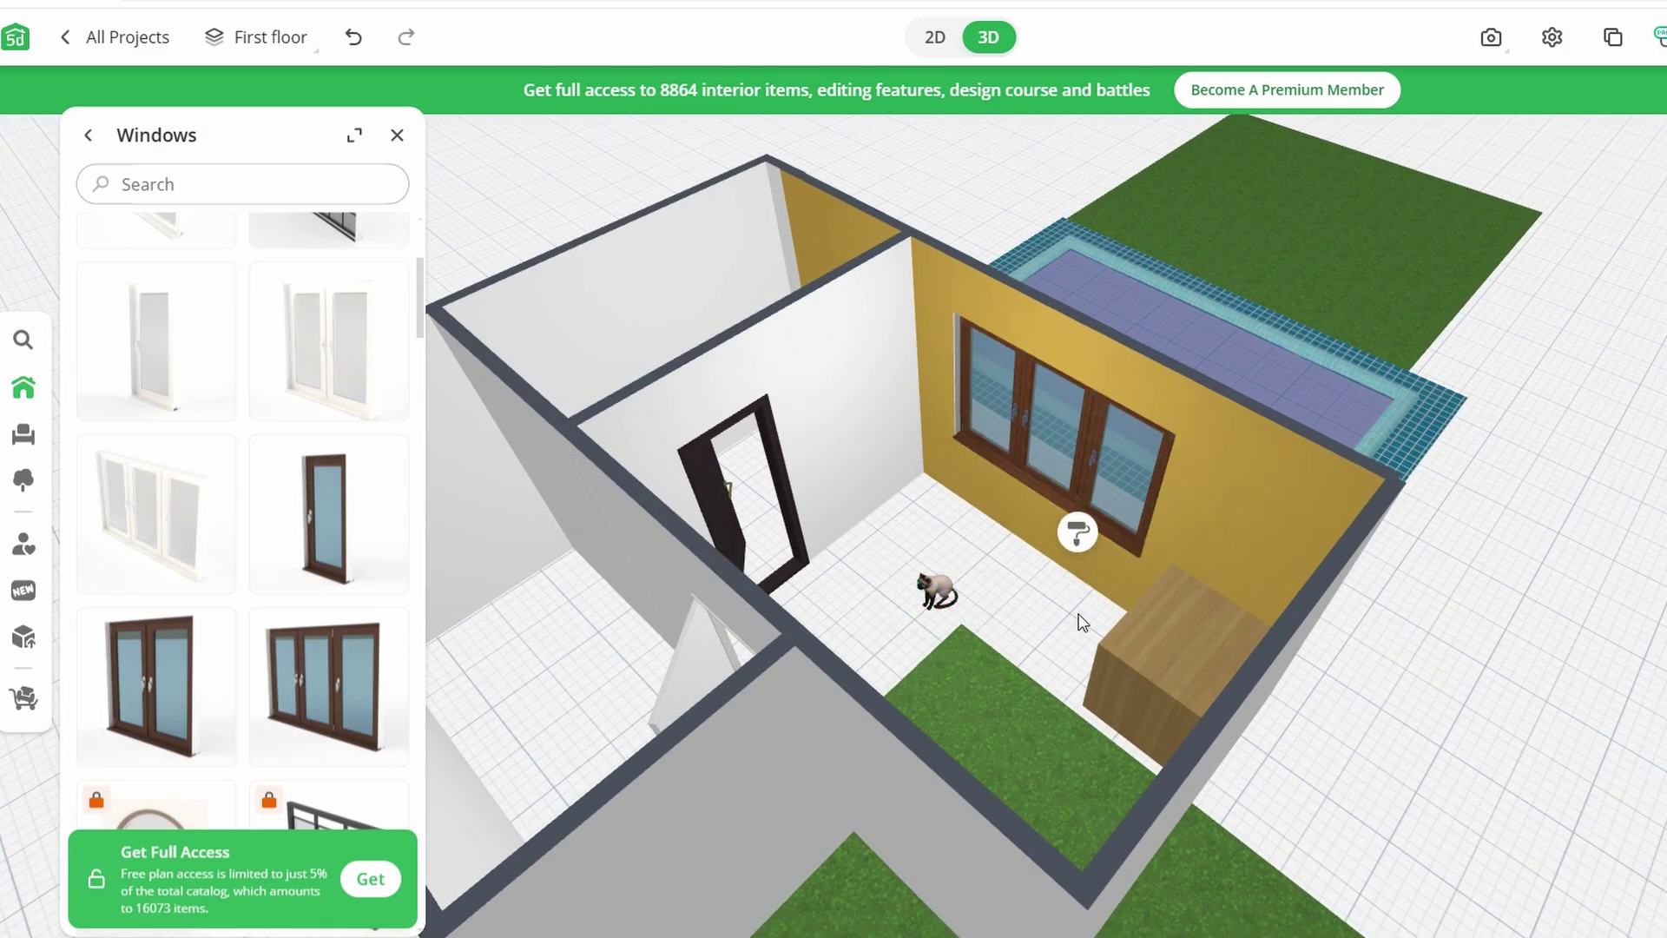
- Pave the lawn beside the pool with grey stone ground texture, then orbit around the house
{"action": "left_click", "coordinate": [1080, 534]}
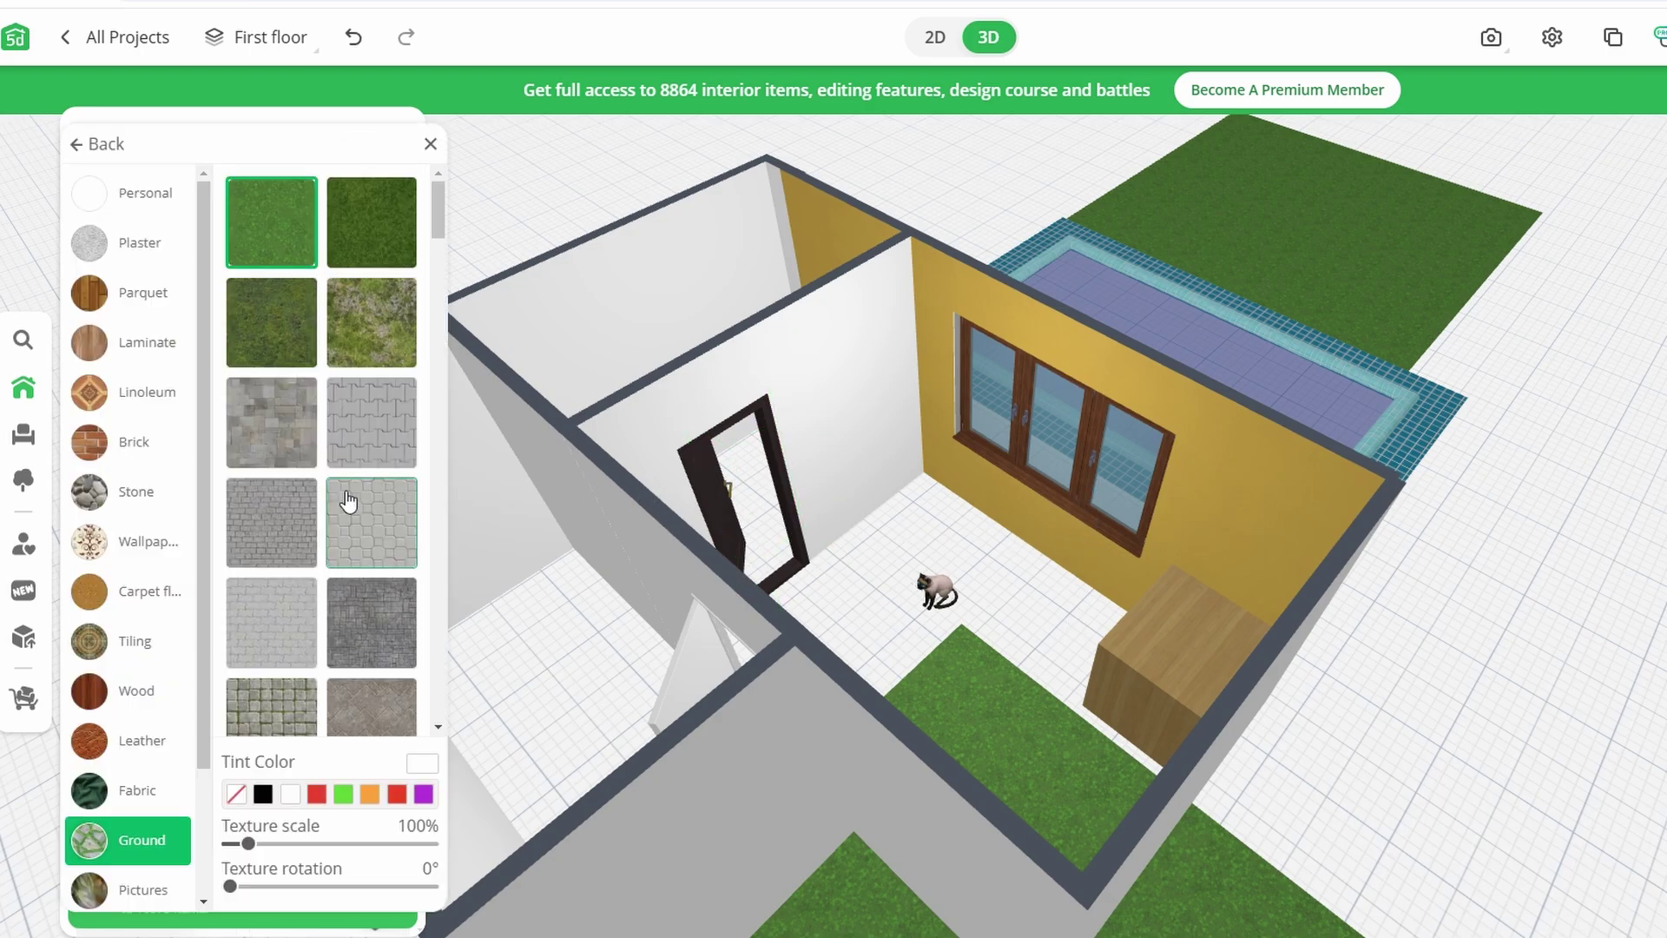
{"action": "scroll", "coordinate": [306, 604], "scroll_direction": "down", "scroll_amount": 2}
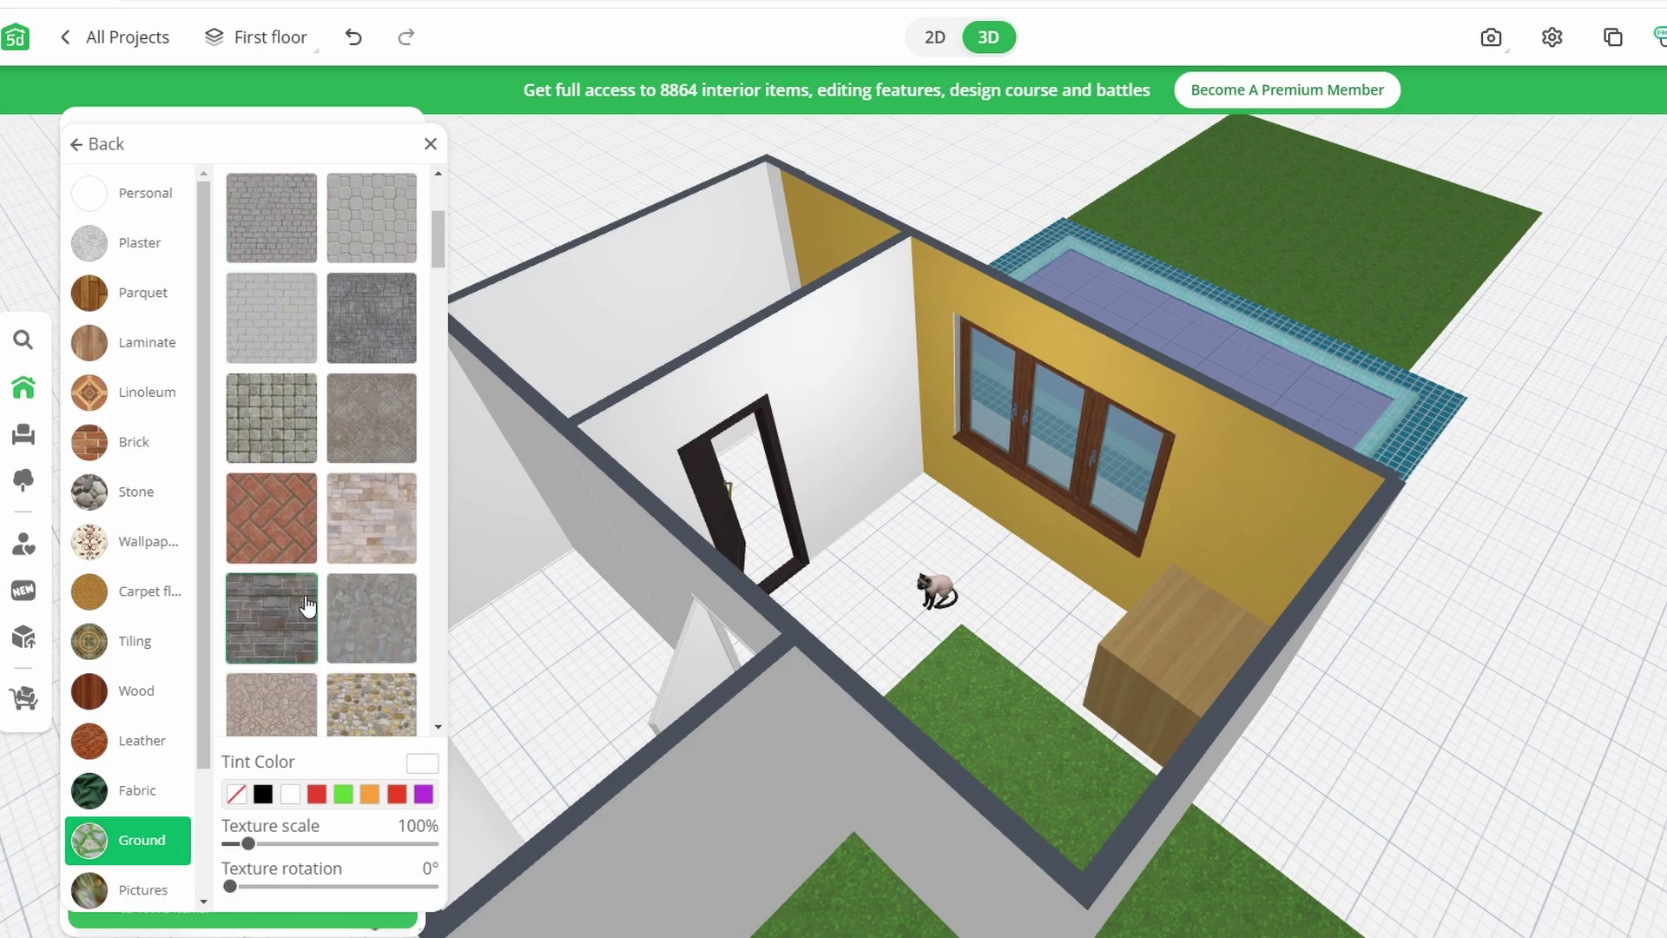
{"action": "left_click", "coordinate": [364, 413]}
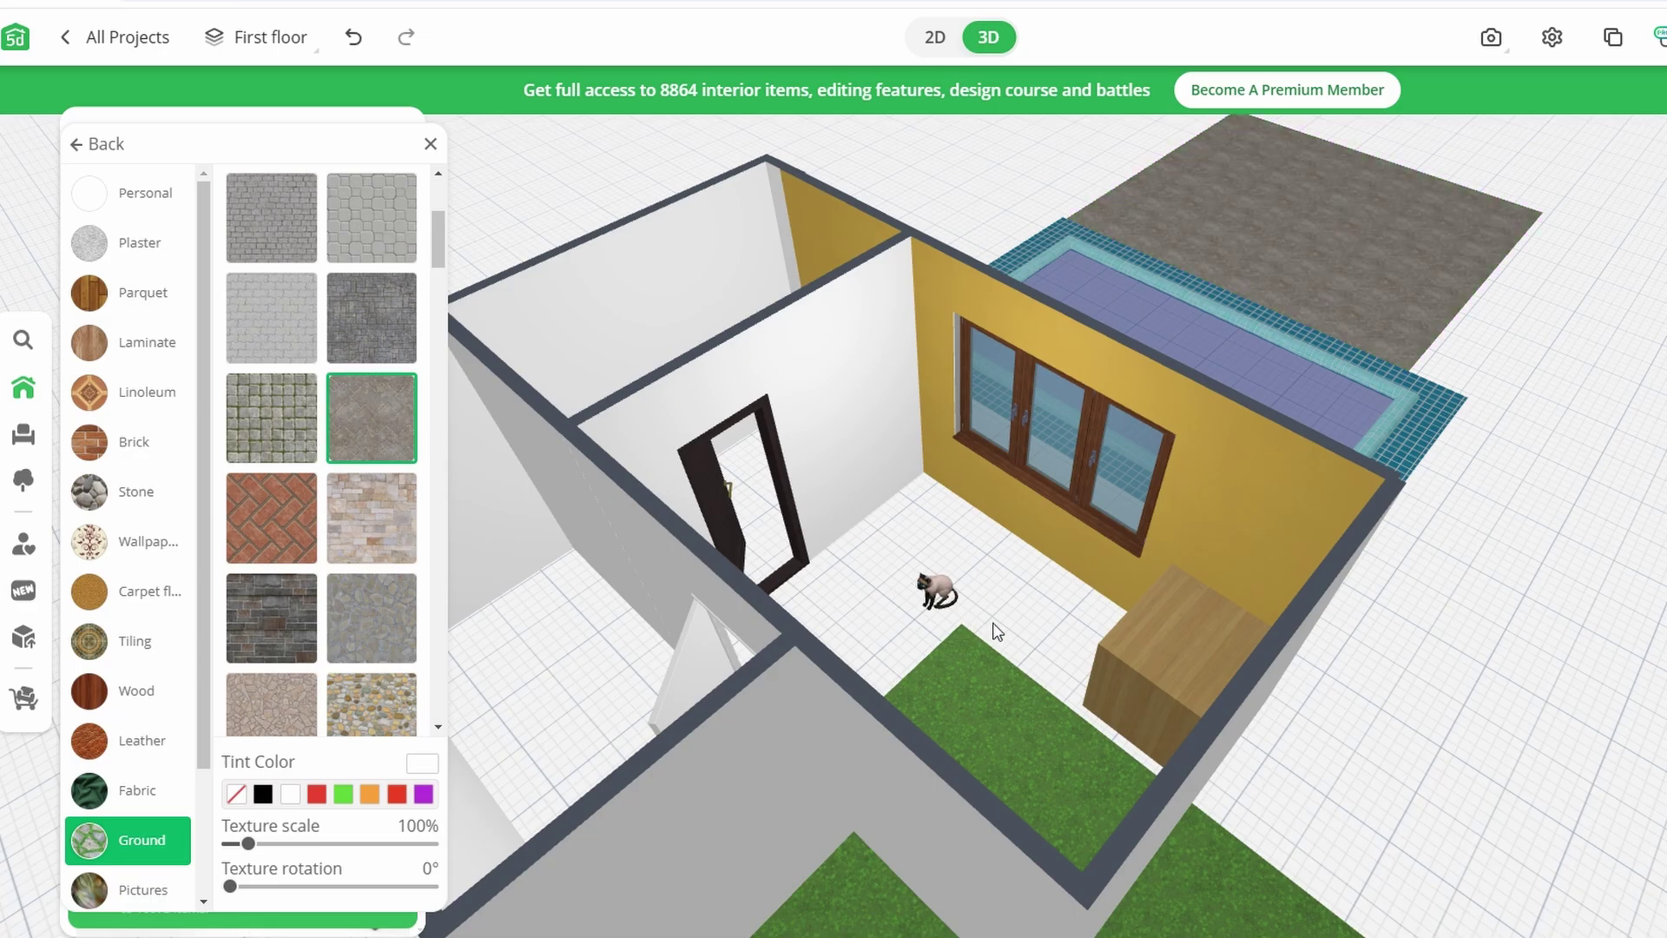
{"action": "mouse_move", "coordinate": [1005, 703]}
{"action": "left_mouse_down"}
{"action": "mouse_move", "coordinate": [940, 750]}
{"action": "mouse_move", "coordinate": [938, 830]}
{"action": "left_mouse_up"}
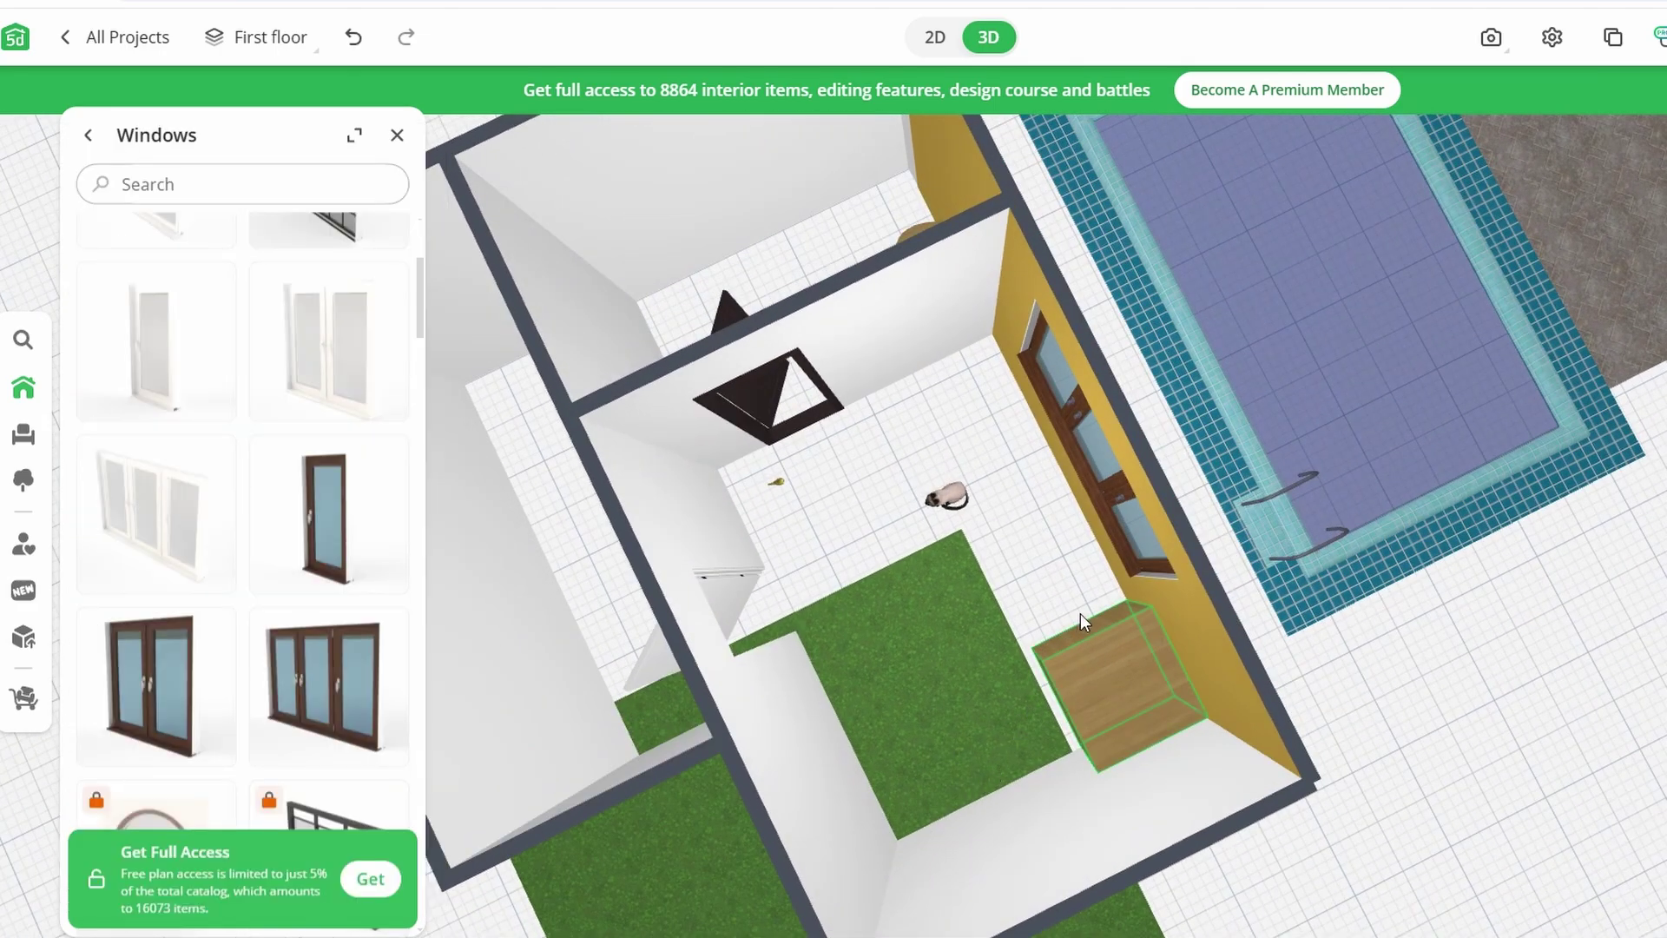
{"action": "mouse_move", "coordinate": [1080, 614]}
{"action": "left_mouse_down"}
{"action": "mouse_move", "coordinate": [813, 603]}
{"action": "mouse_move", "coordinate": [711, 554]}
{"action": "mouse_move", "coordinate": [874, 550]}
{"action": "left_mouse_up"}
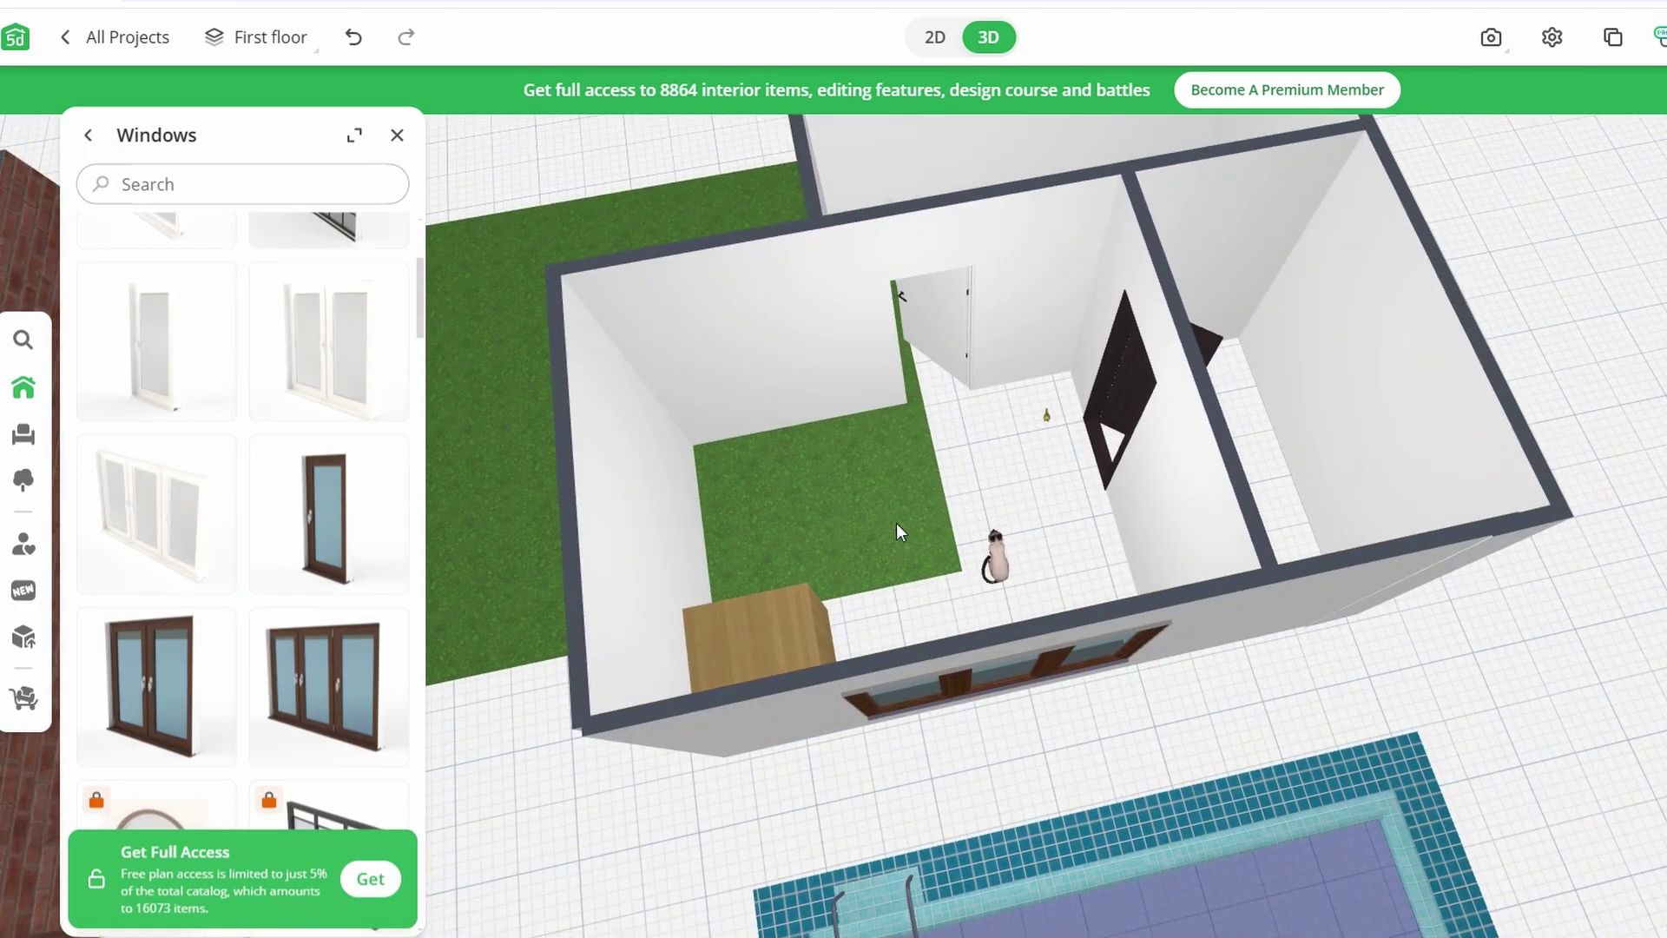